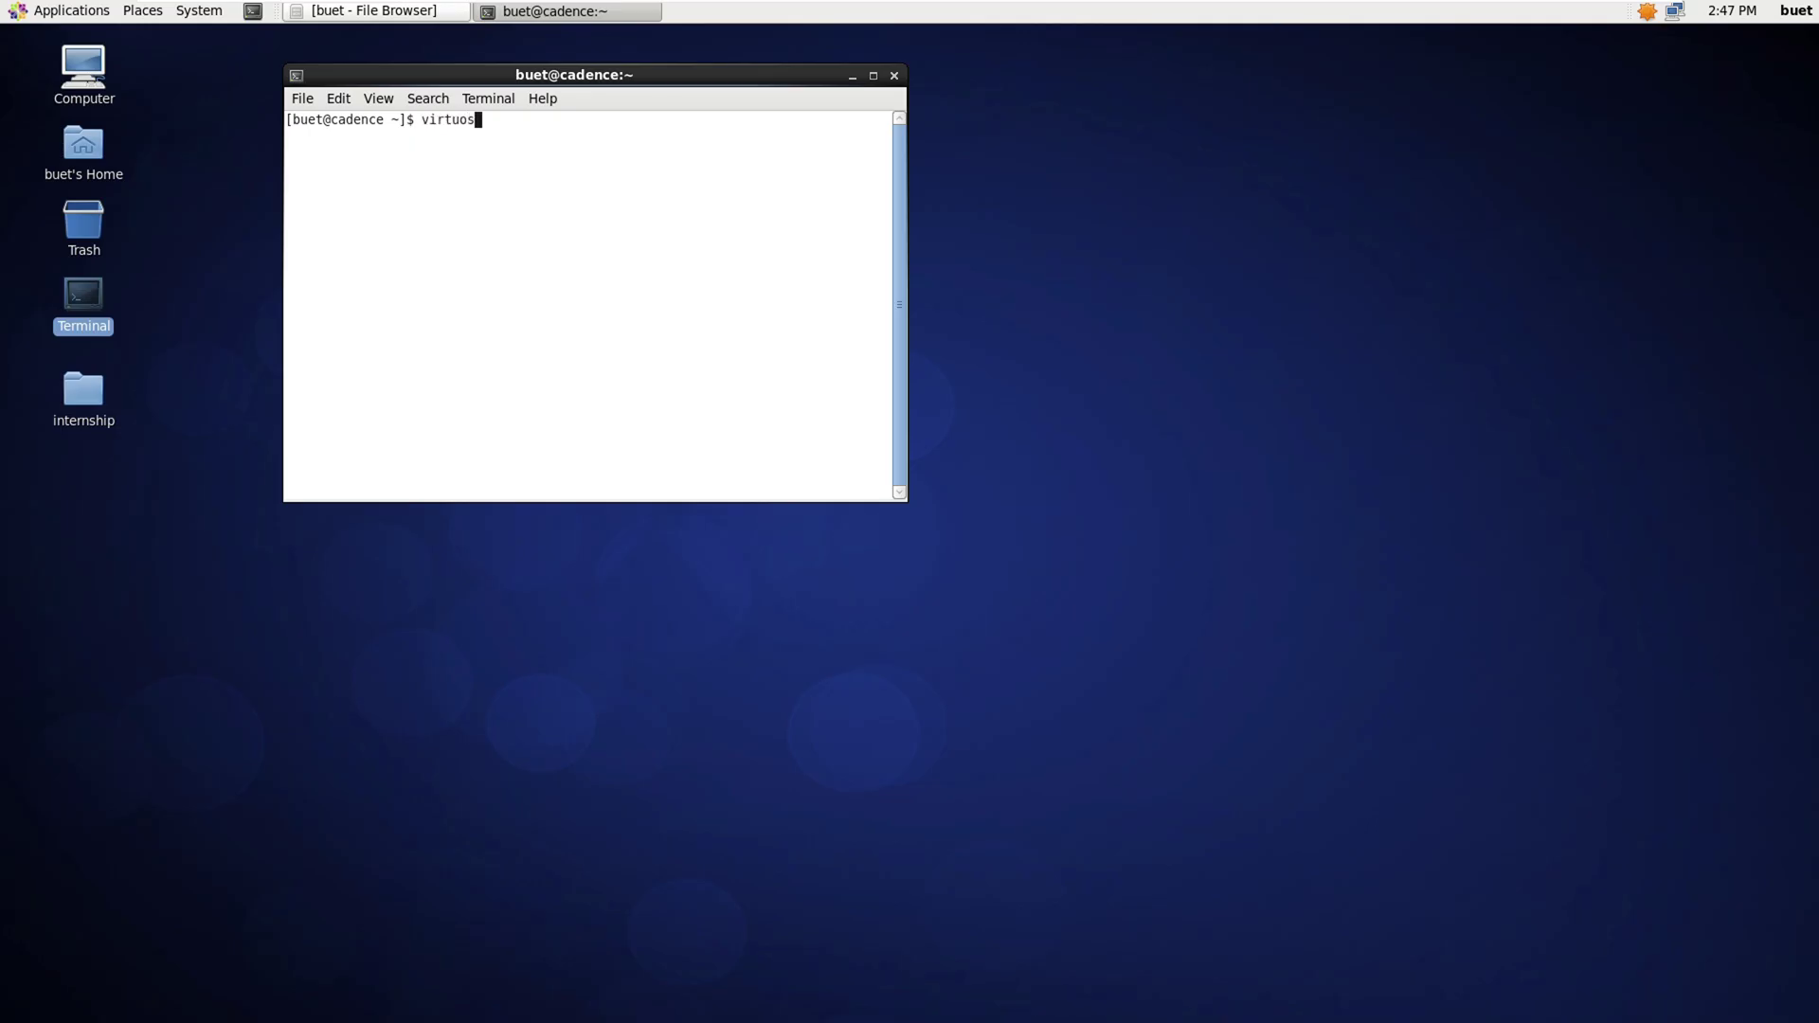
Launch virtuoso from the terminal and start creating a new library.
type("o")
key("Return")
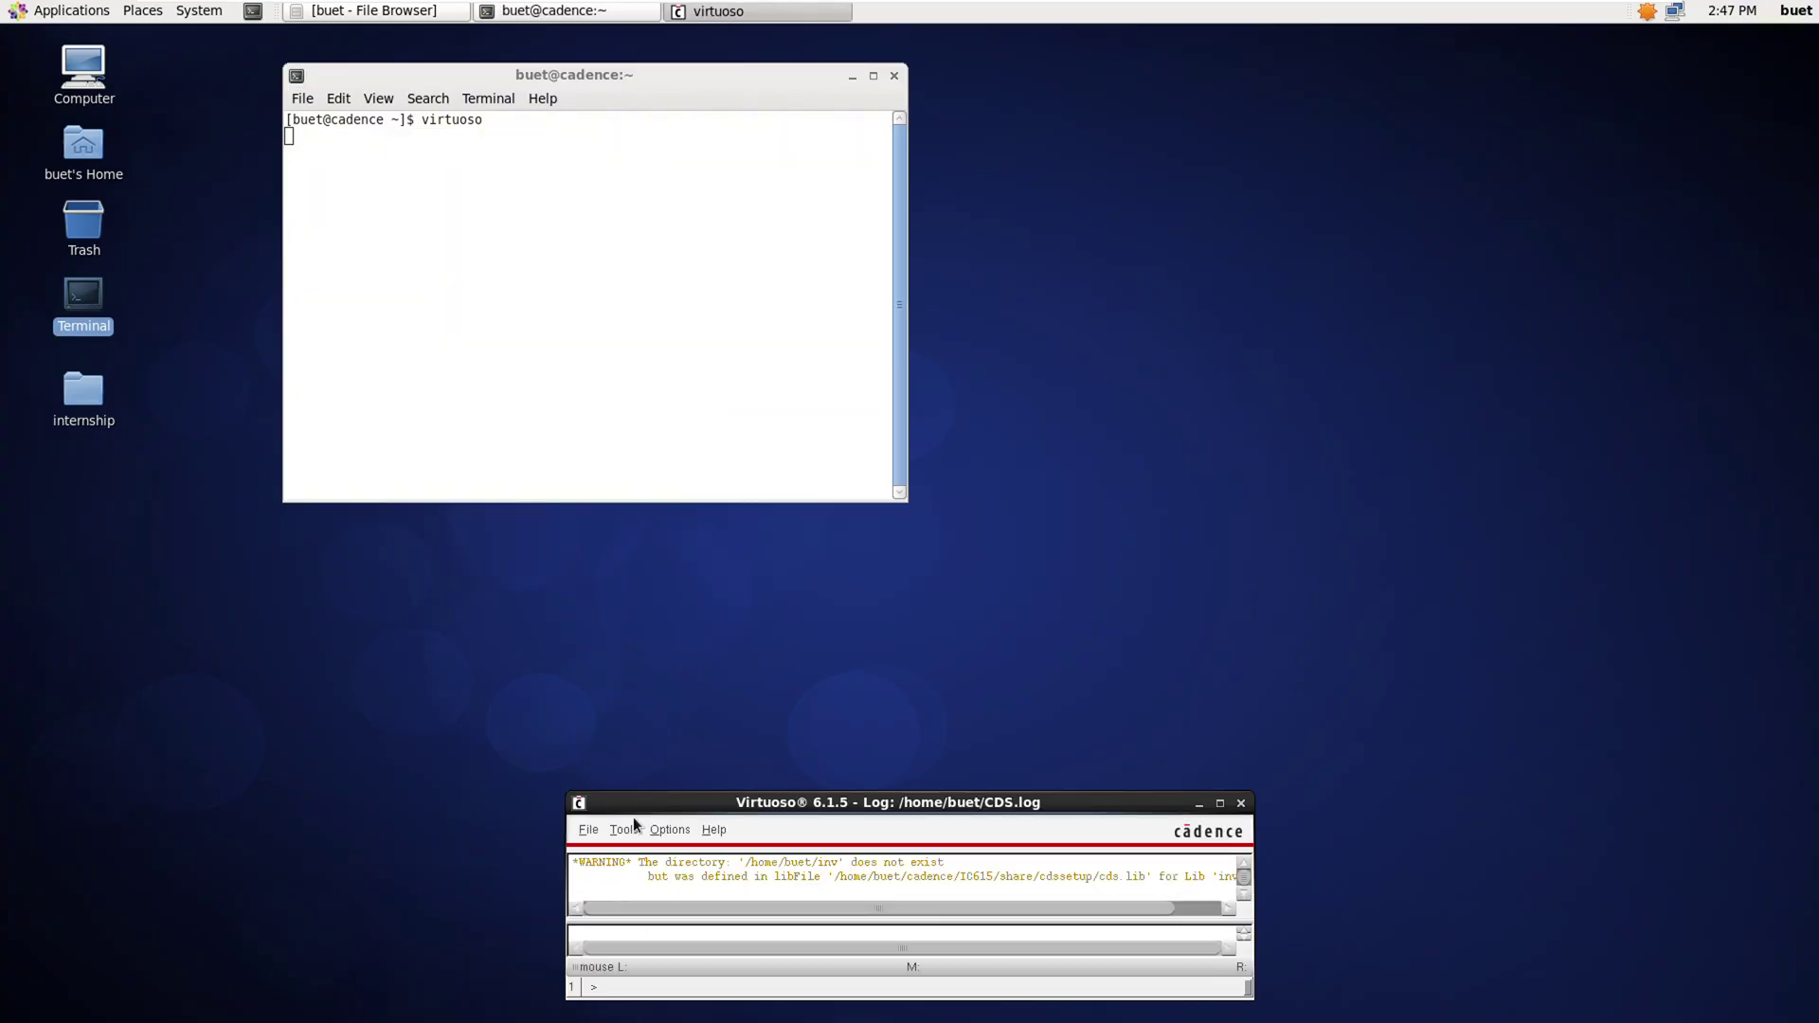
left_click(588, 828)
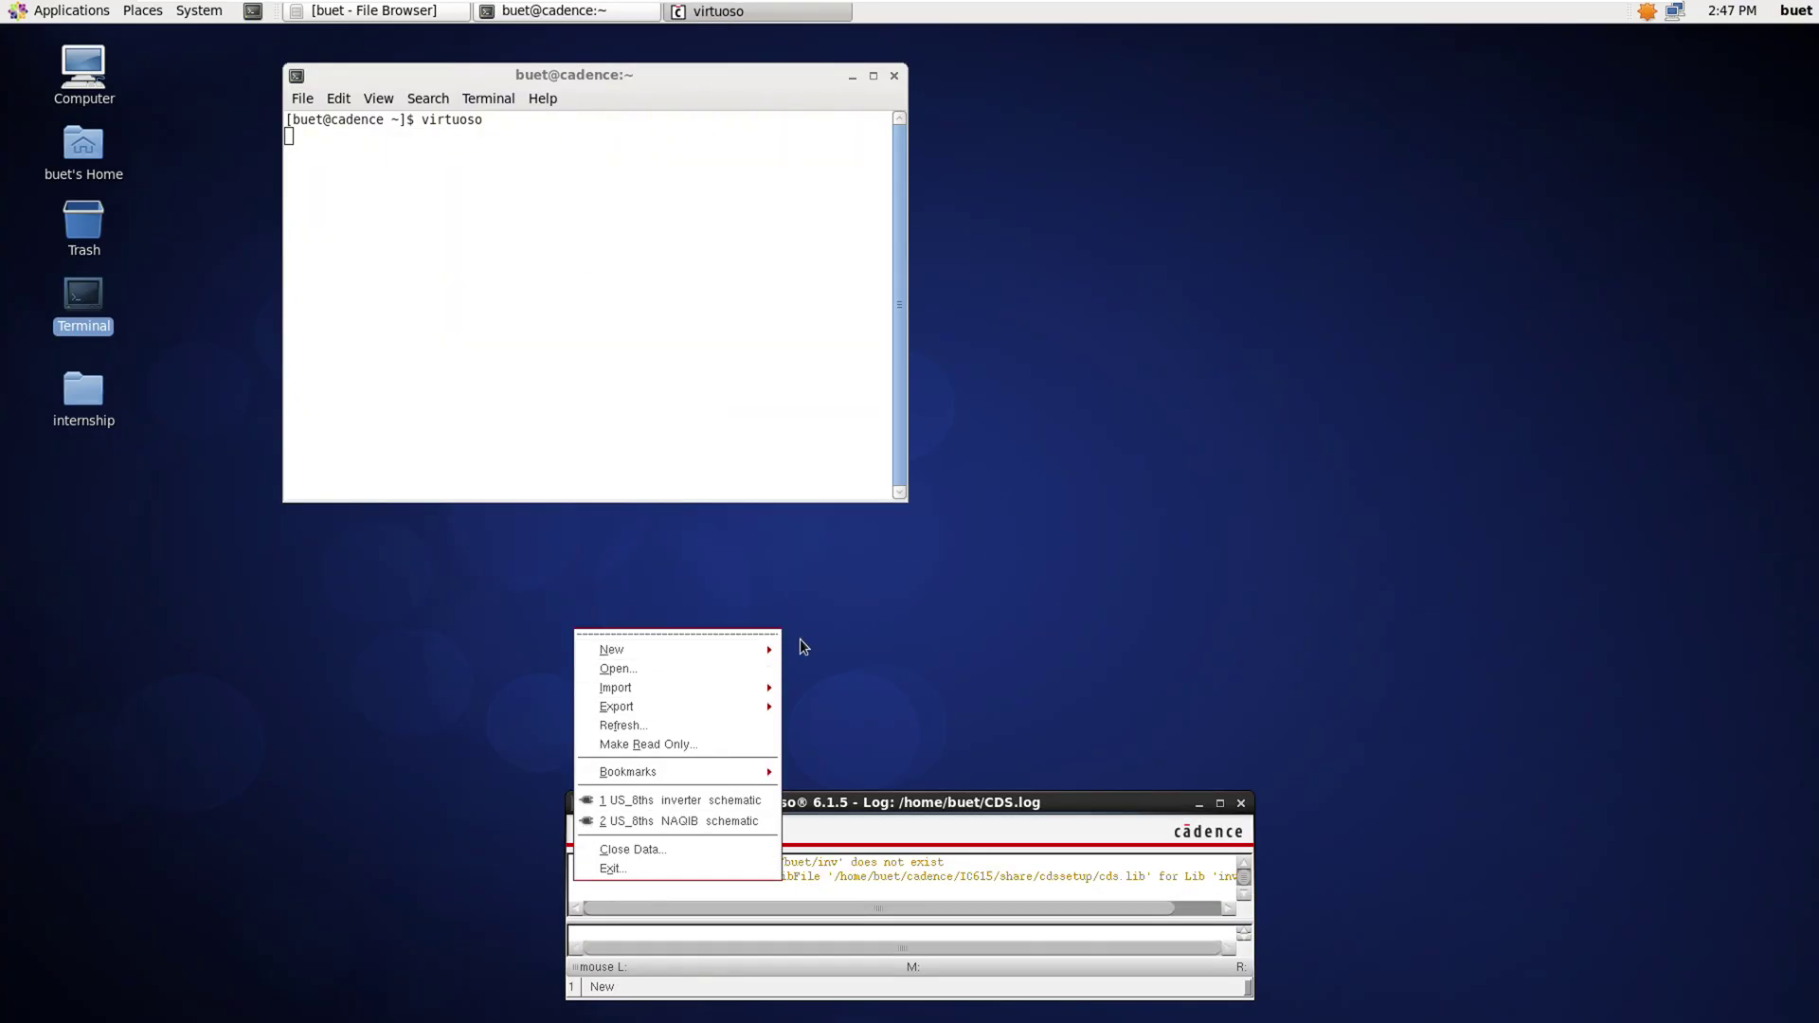
mouse_move(749, 647)
left_click(818, 661)
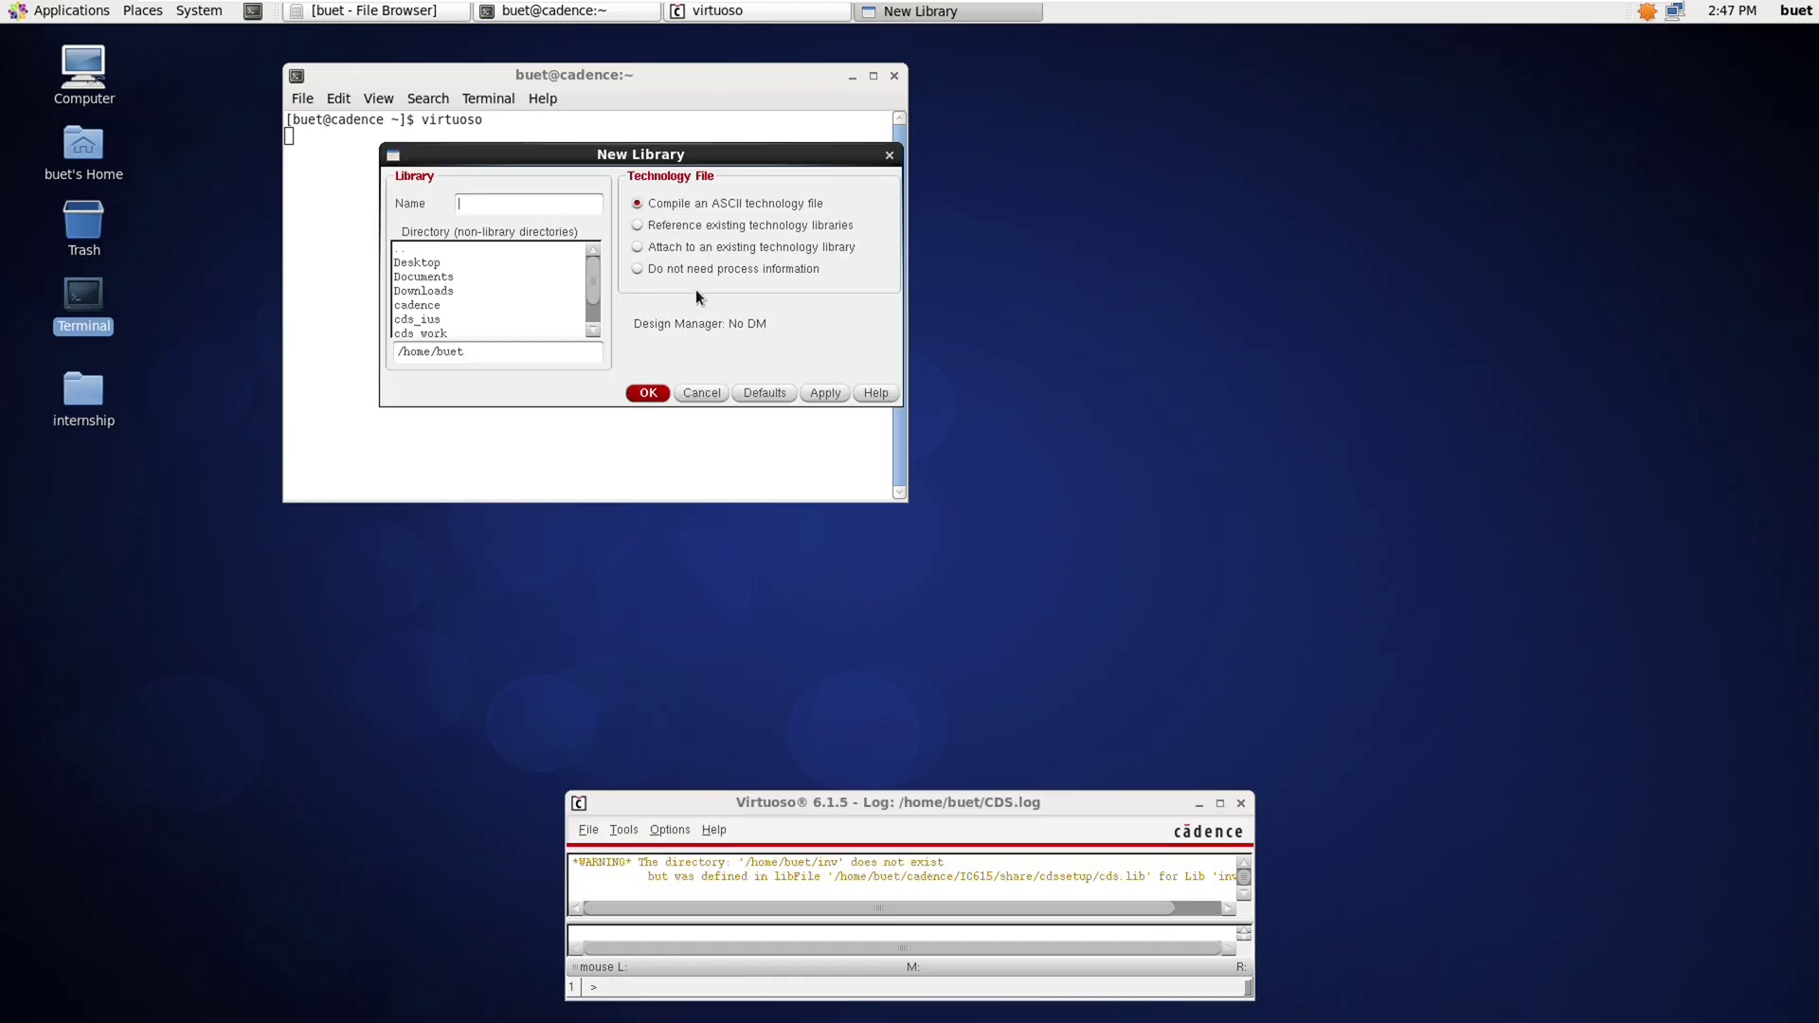
Name the new library inverter, attach it to the existing gpdk090 technology library, and close the library form.
type("inverter")
left_click(821, 390)
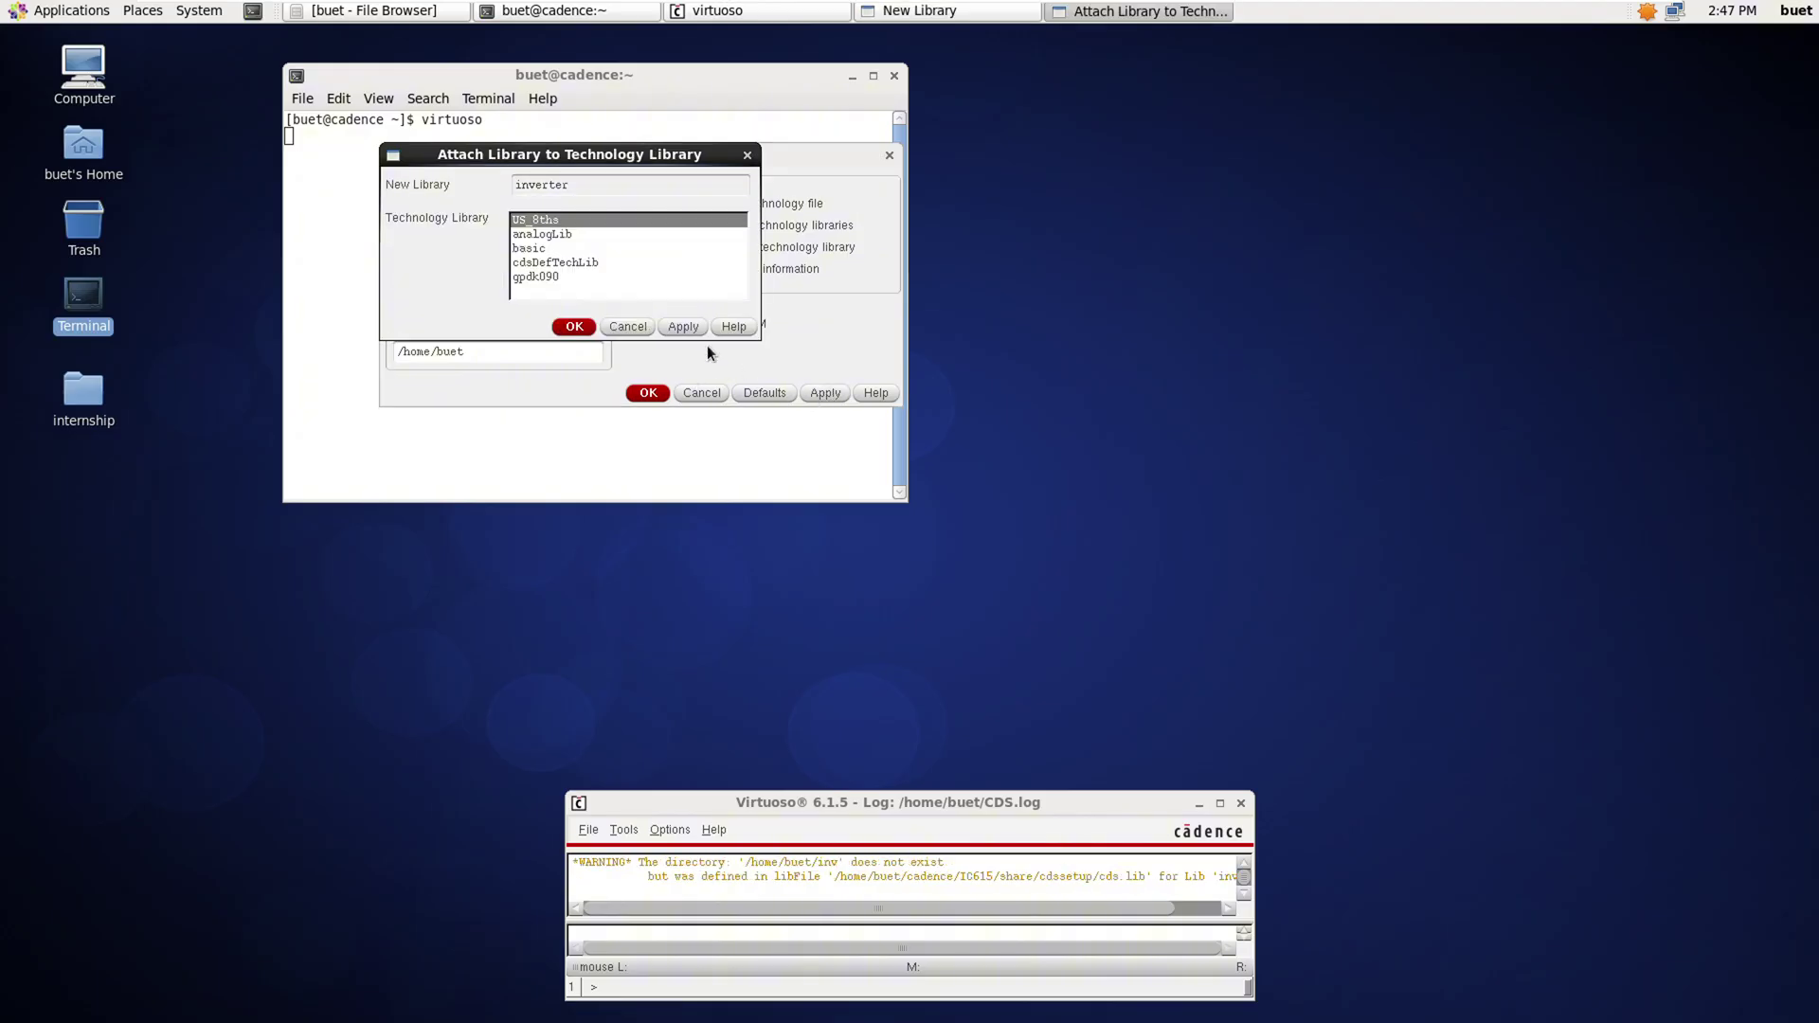
left_click(540, 278)
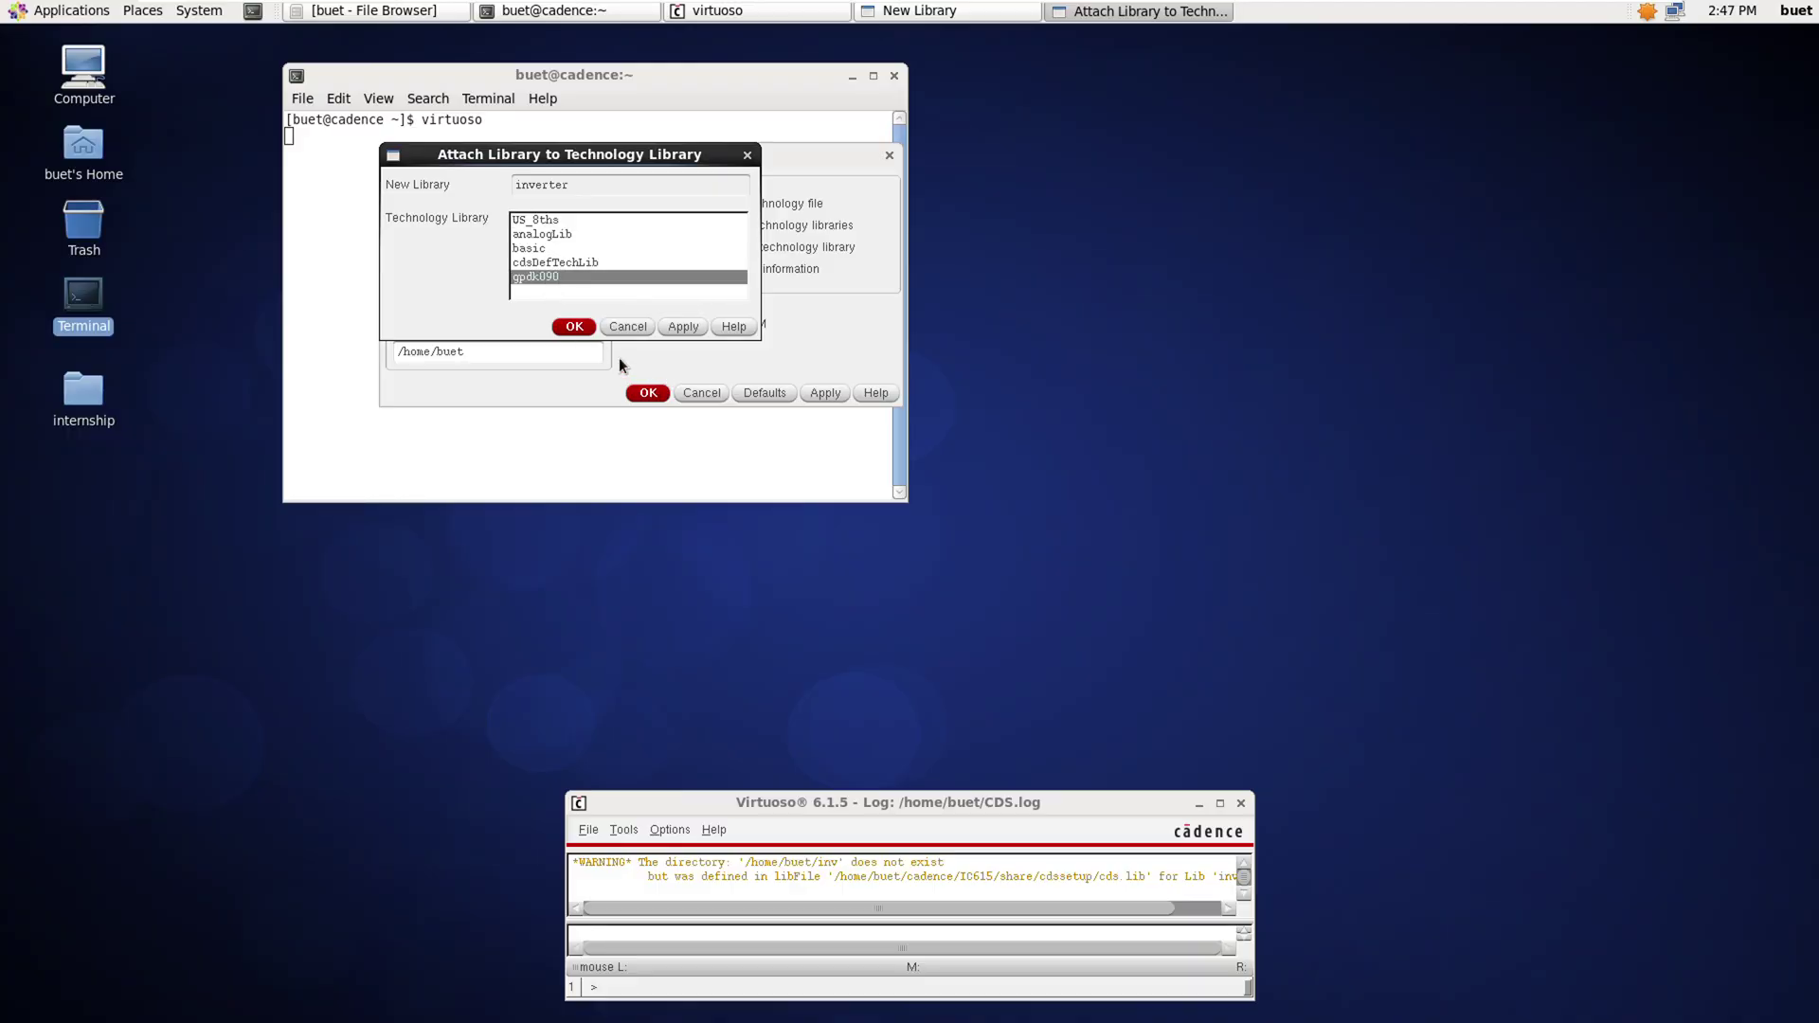
left_click(575, 328)
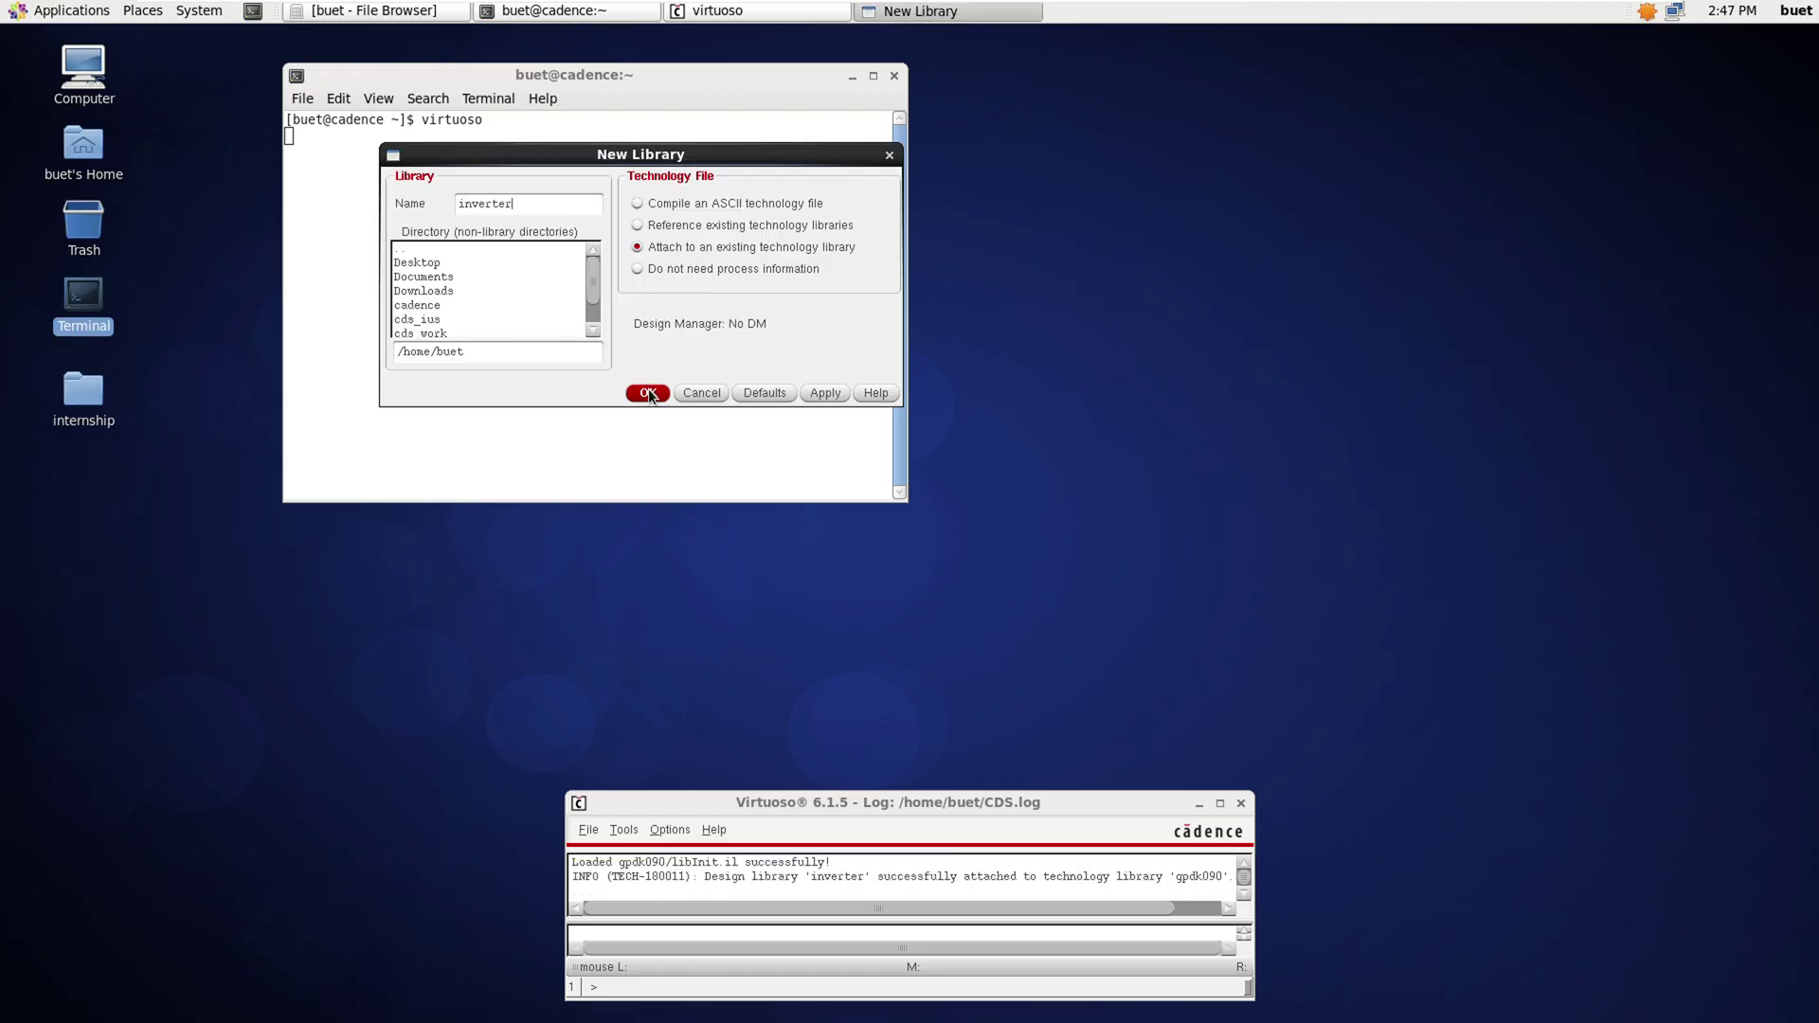
left_click(648, 392)
left_click(909, 552)
left_click(706, 393)
Create a schematic cellview named inverter_scematic in the inverter library and maximize its editor window.
left_click(588, 830)
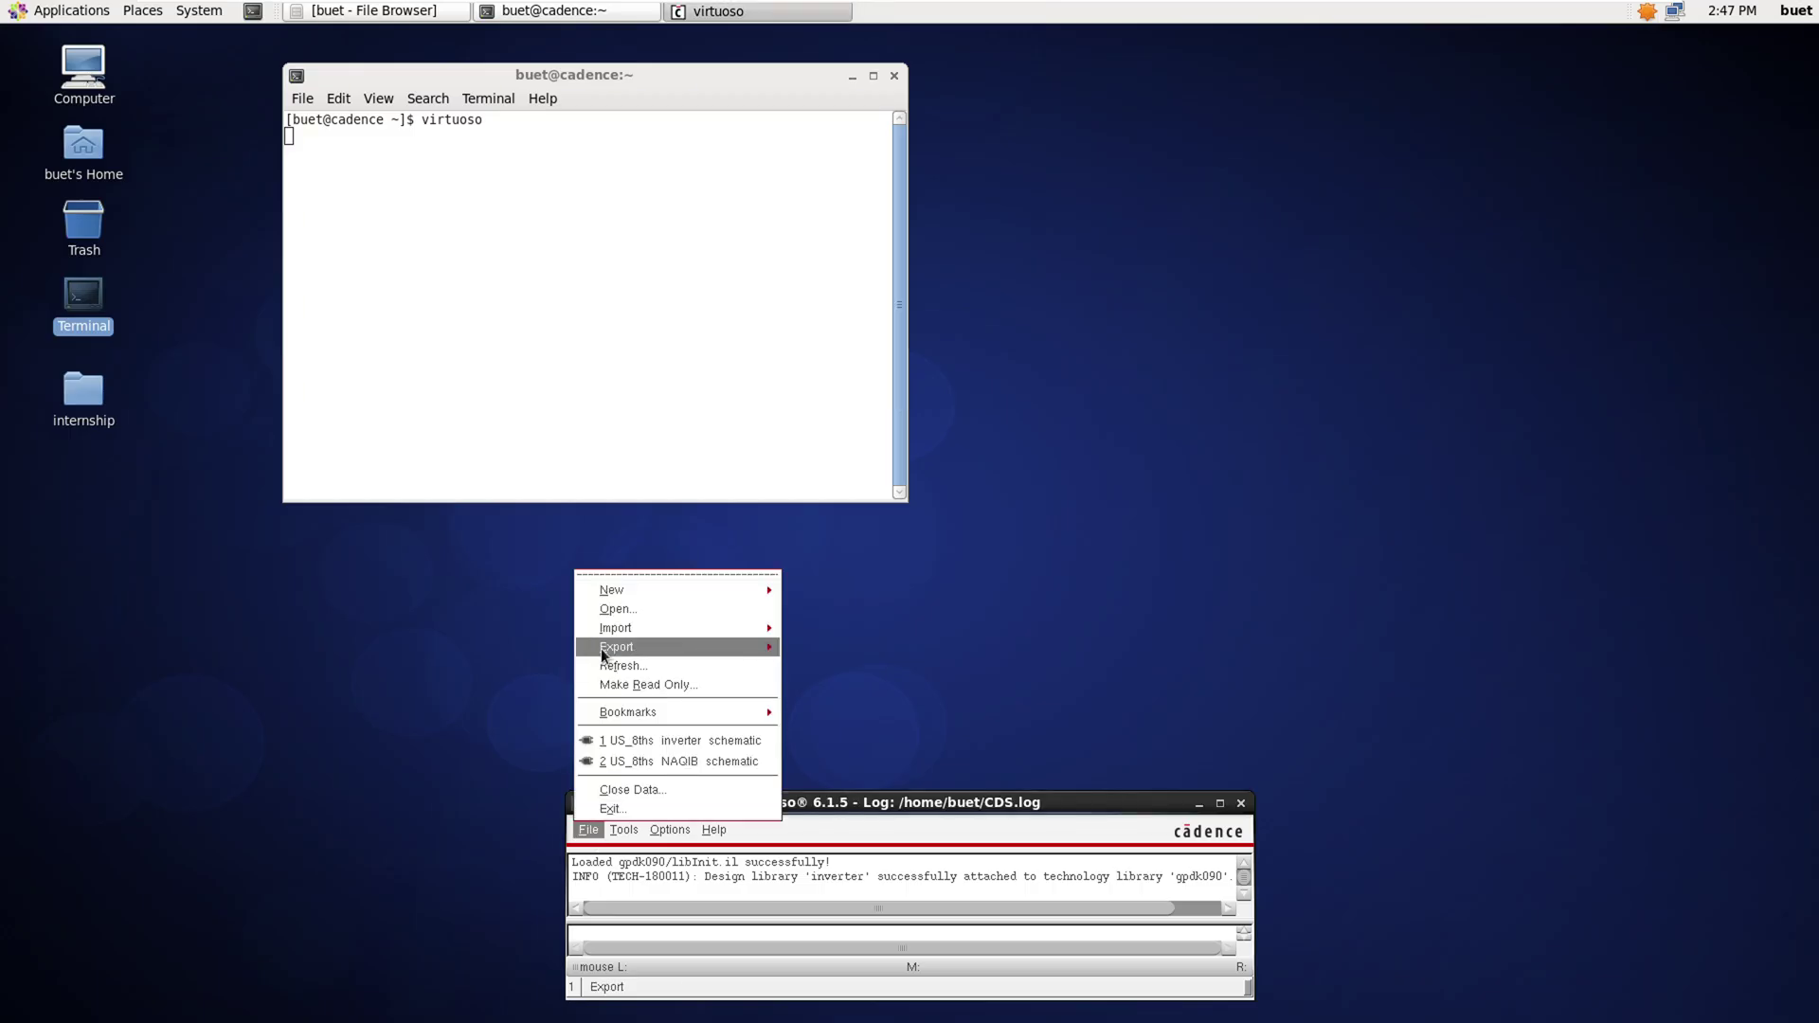
mouse_move(640, 593)
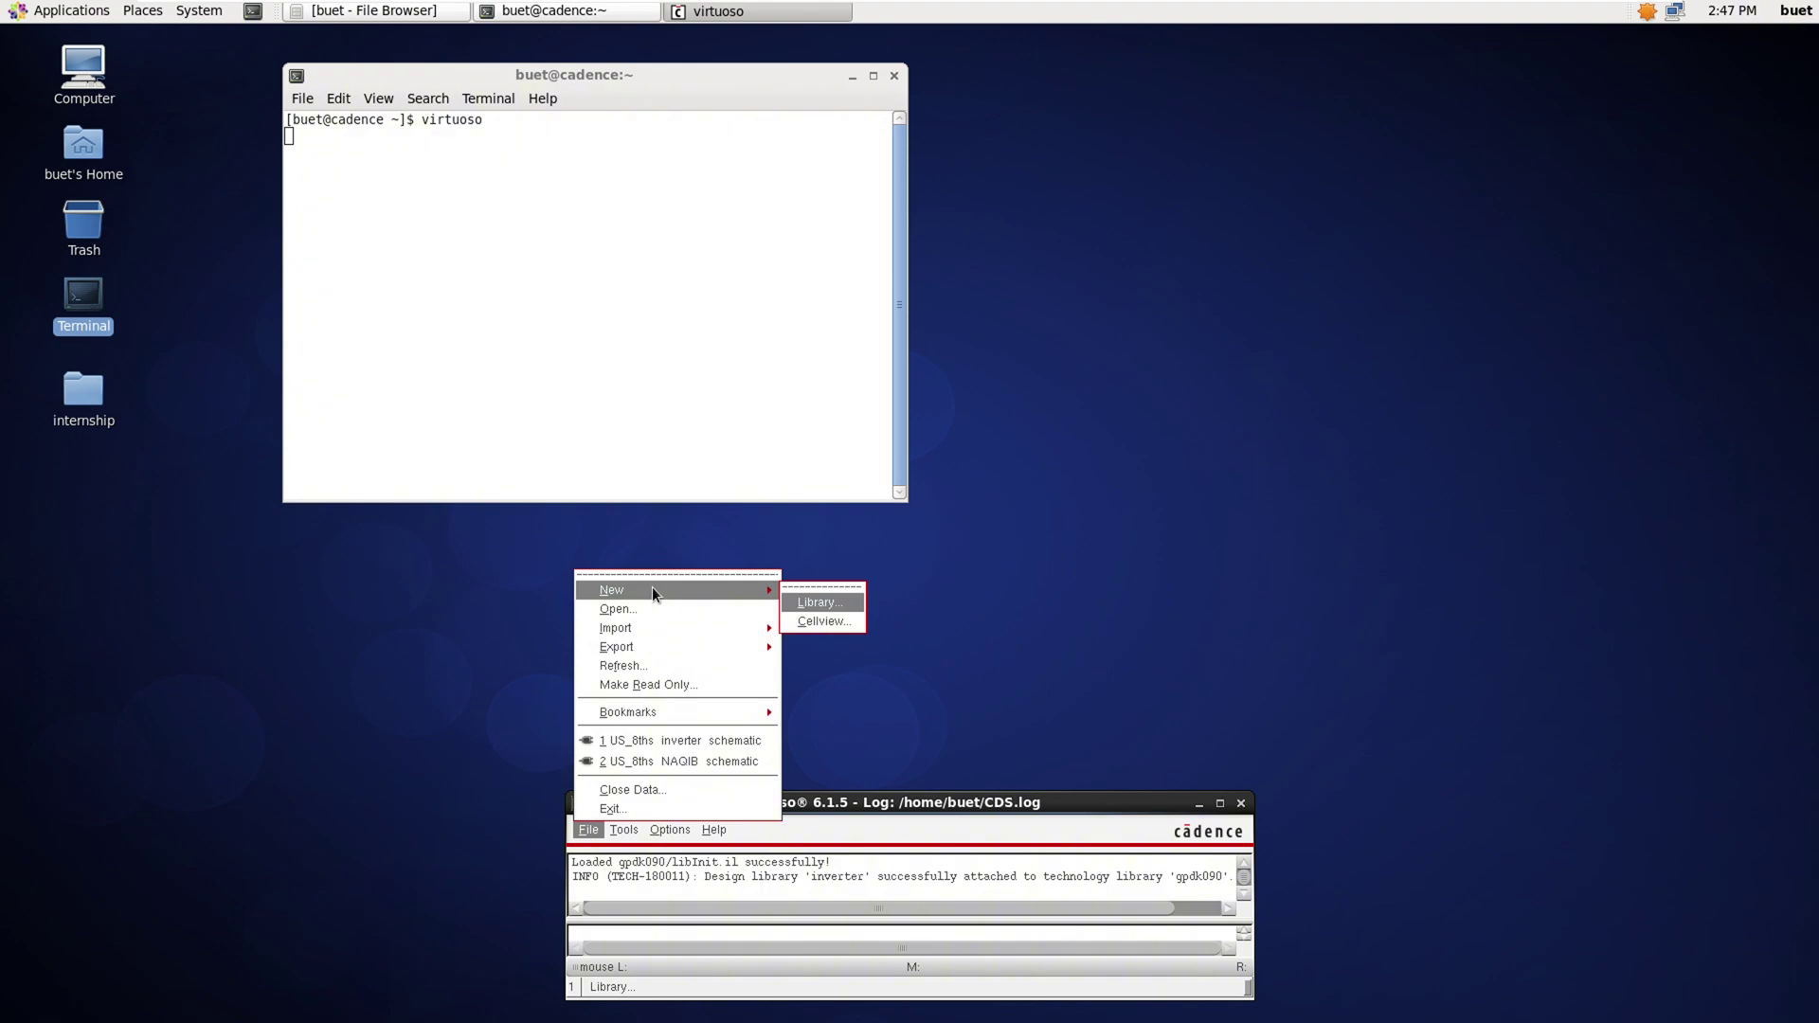
left_click(820, 619)
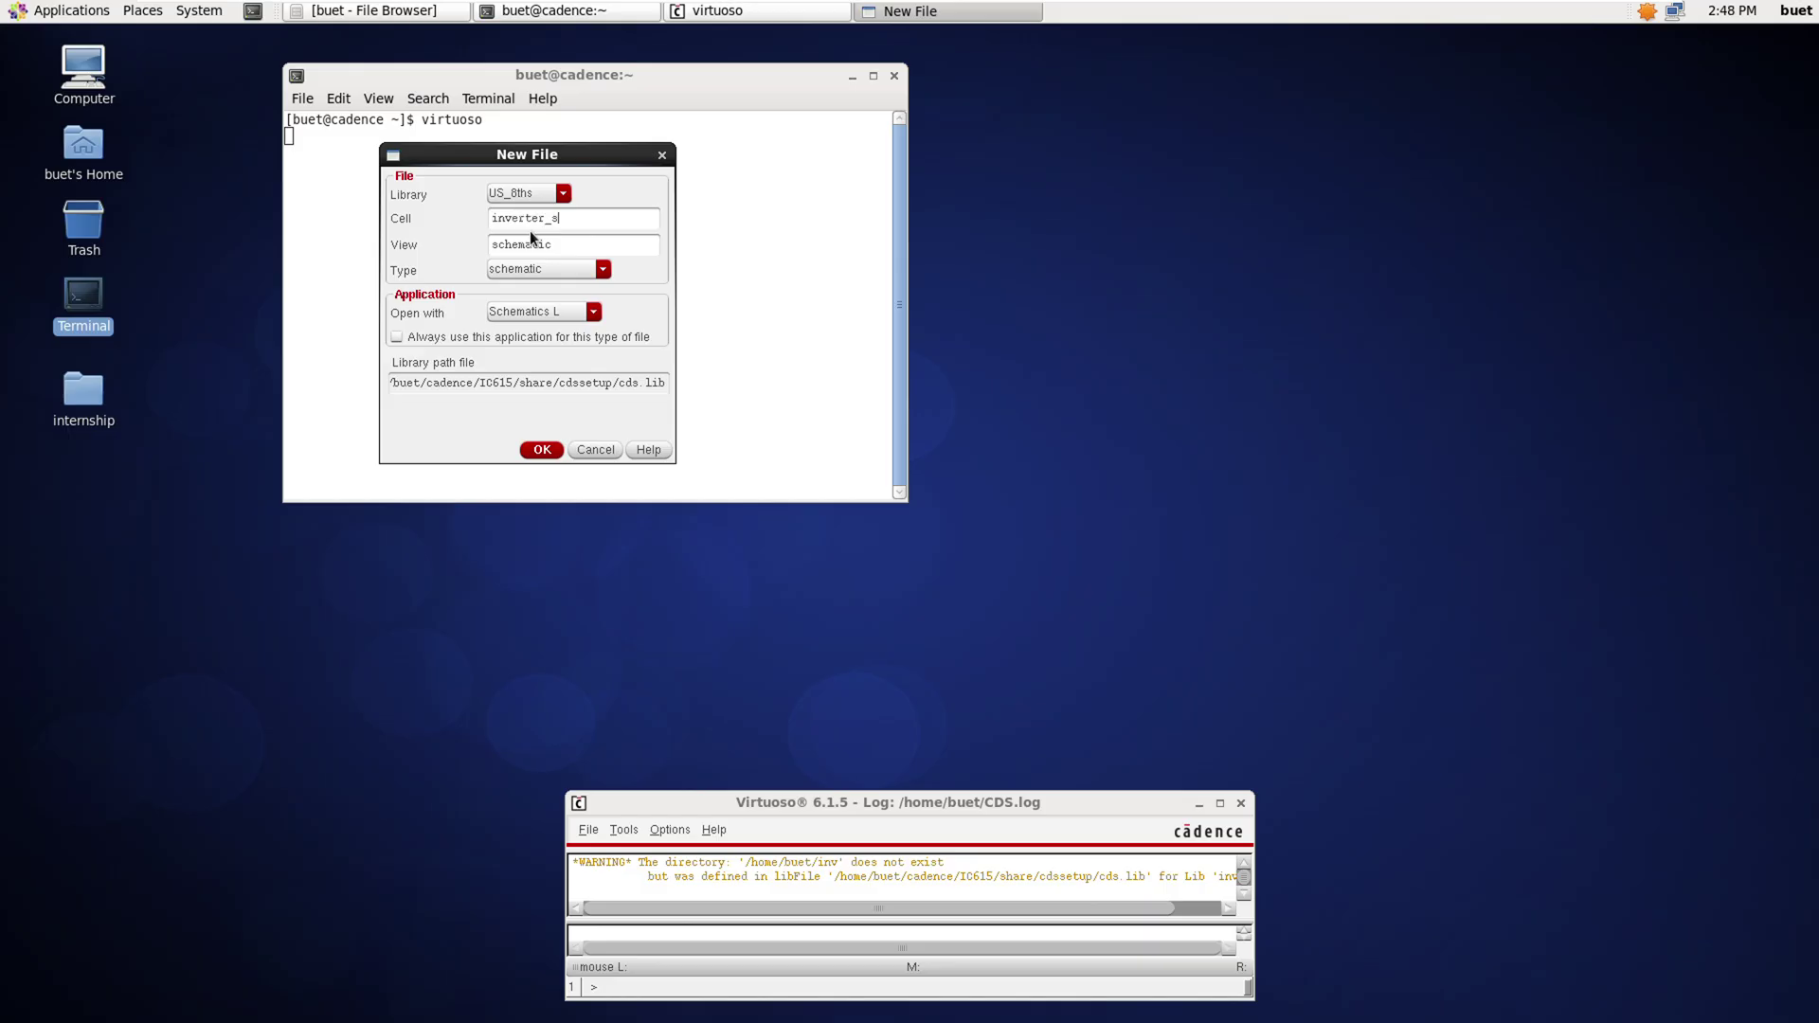
type("matic")
left_click(558, 194)
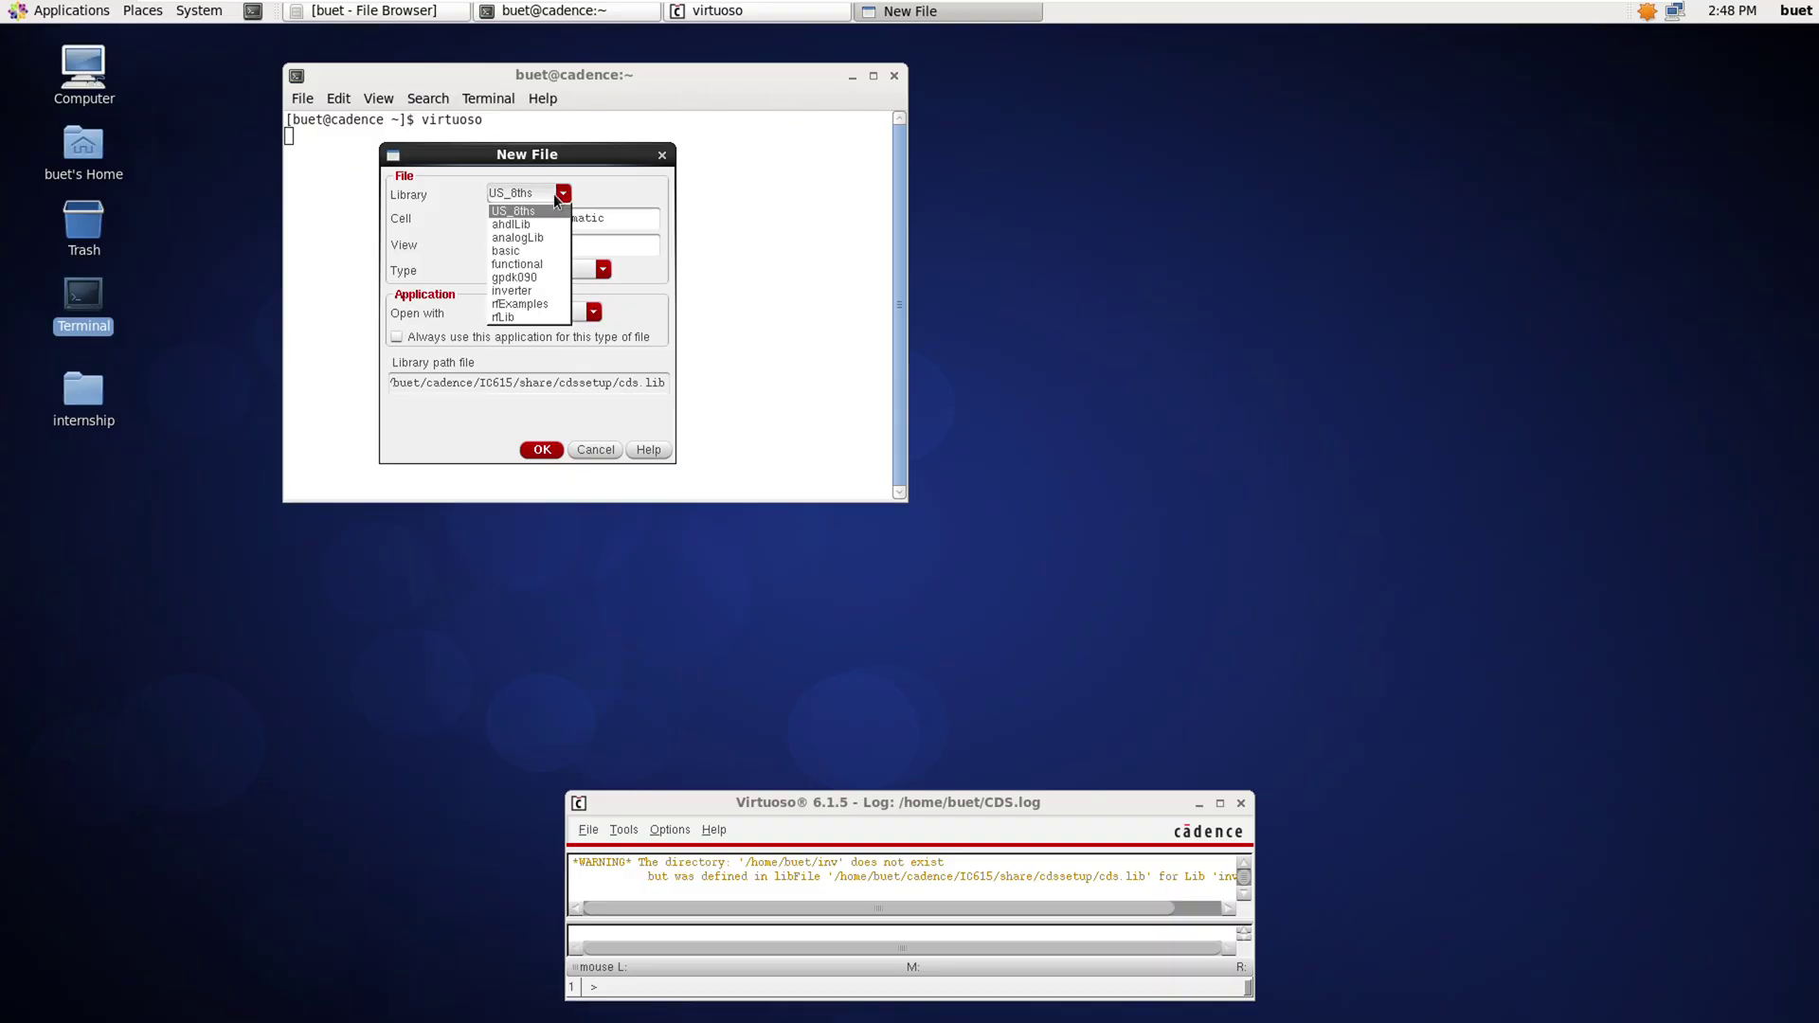
left_click(528, 290)
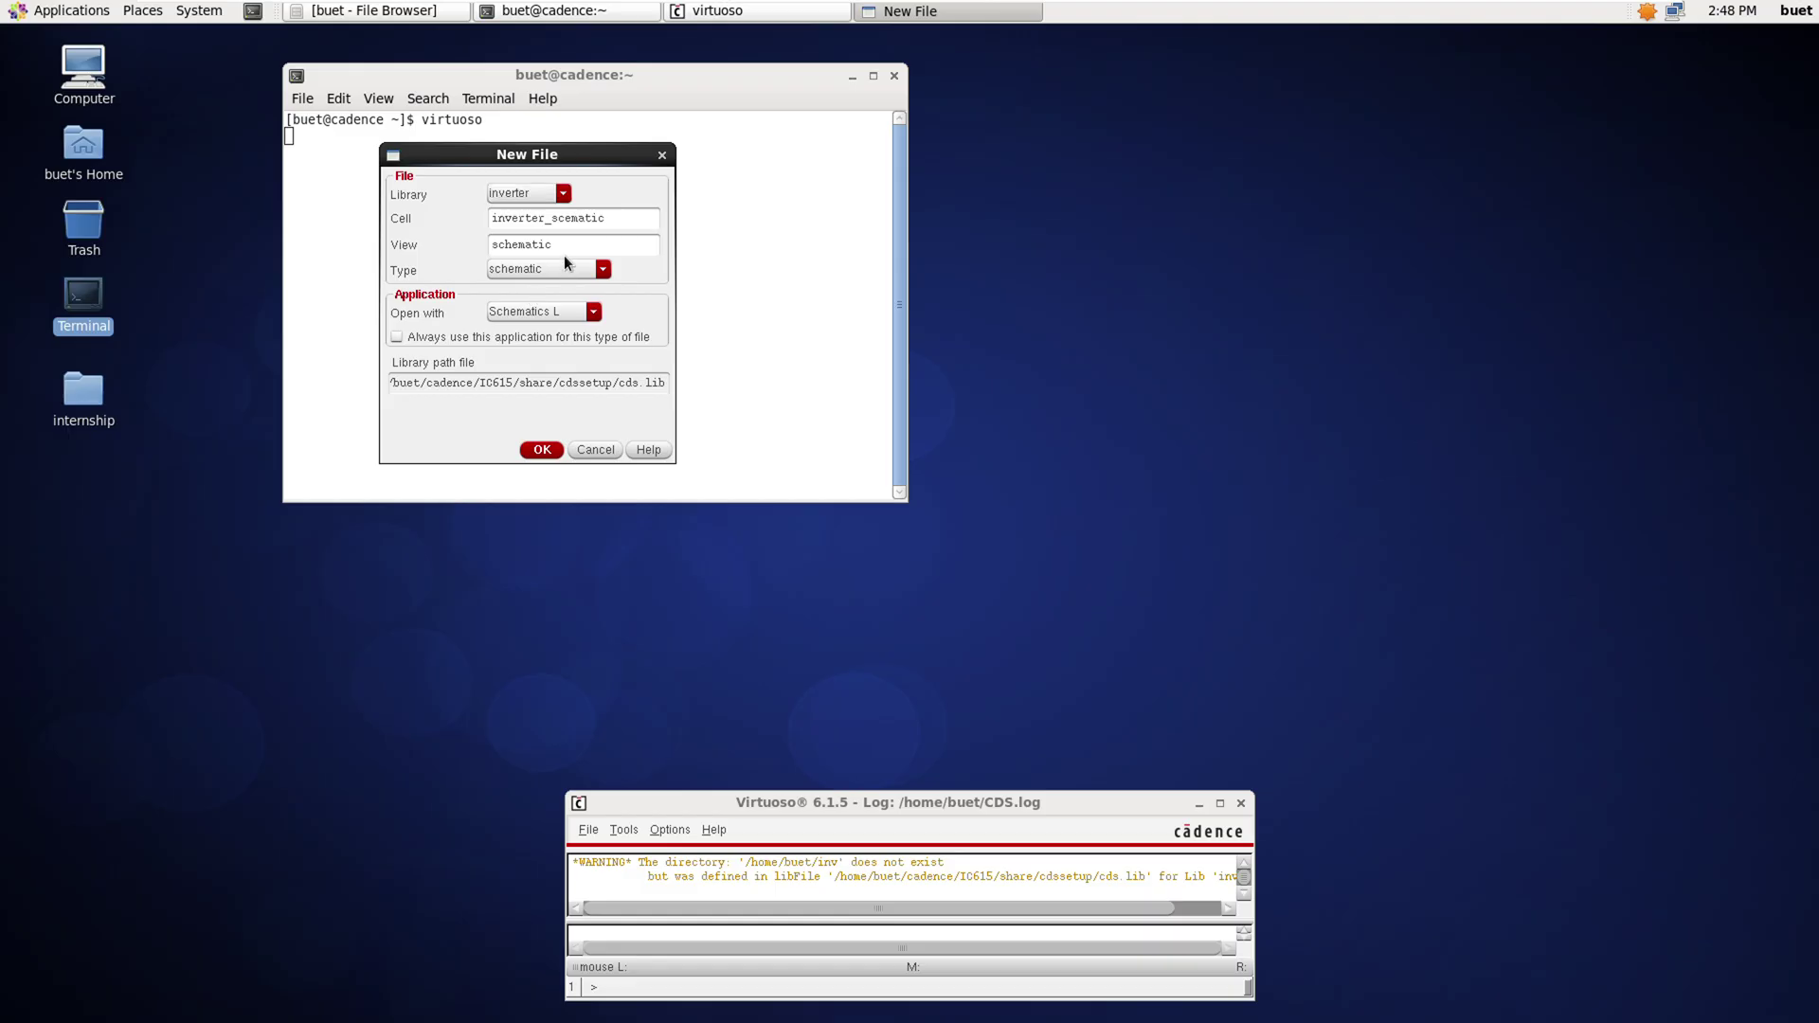
left_click(544, 451)
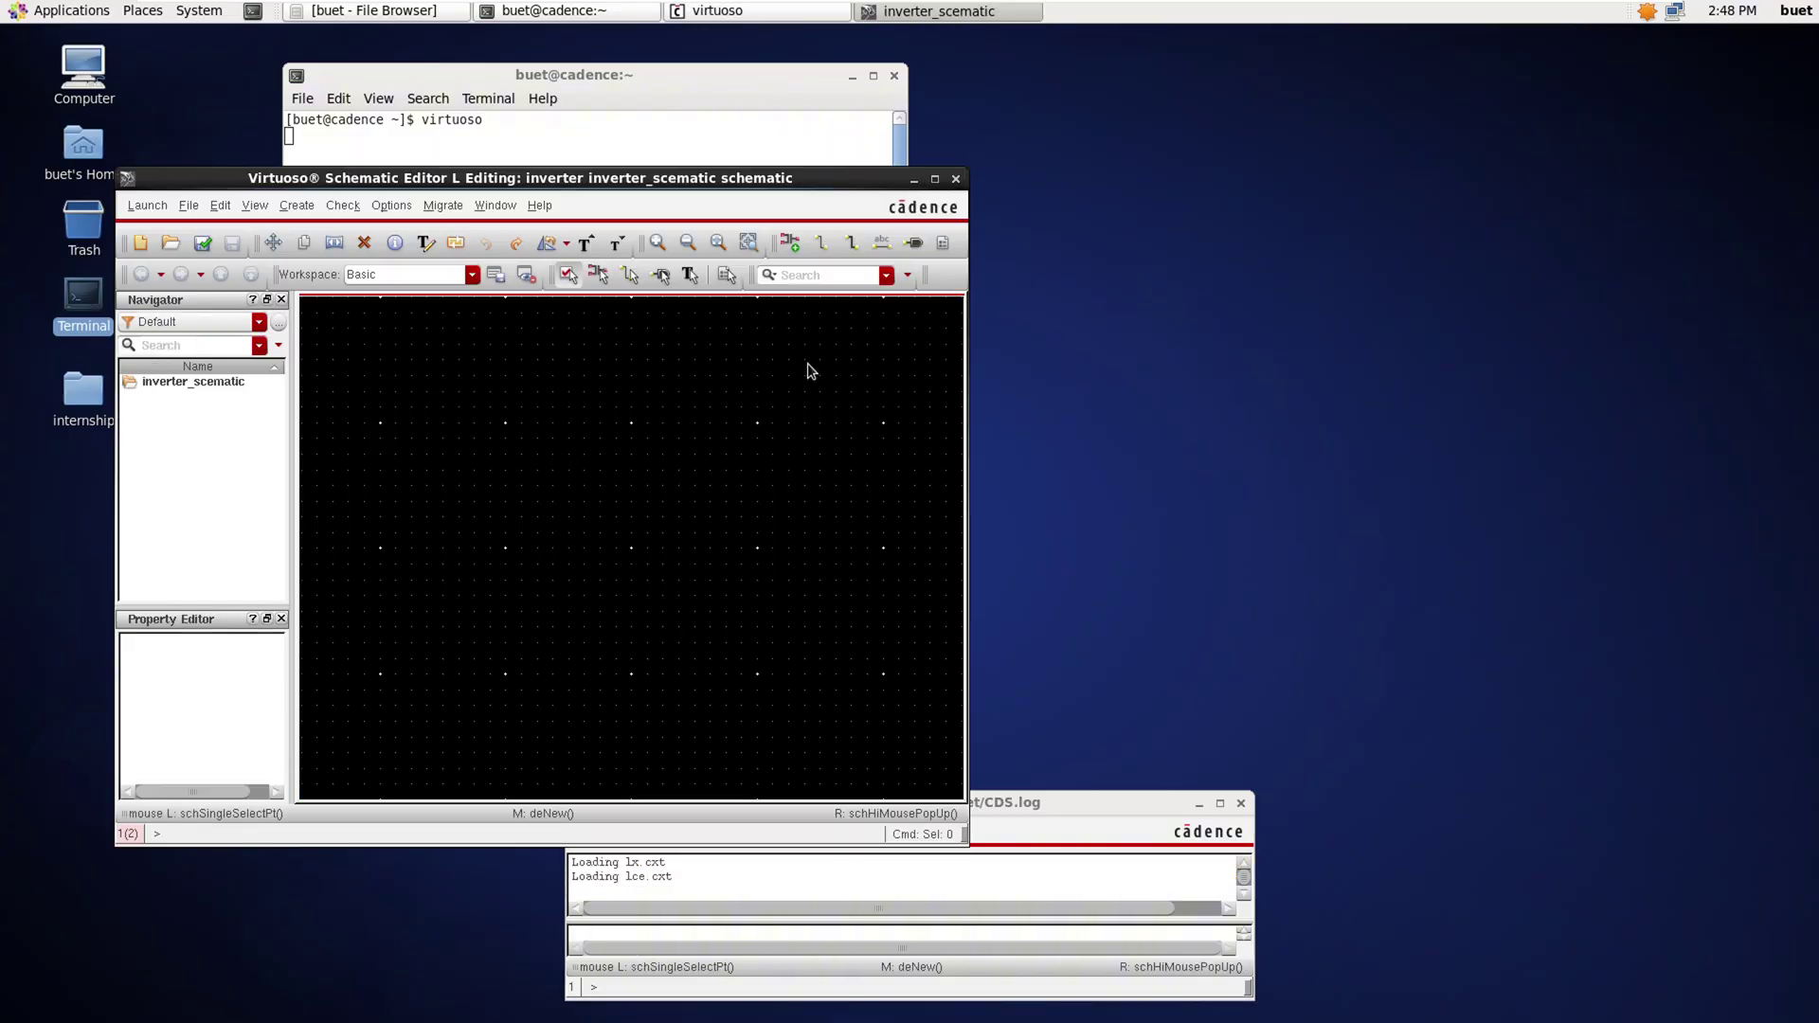
left_click(934, 179)
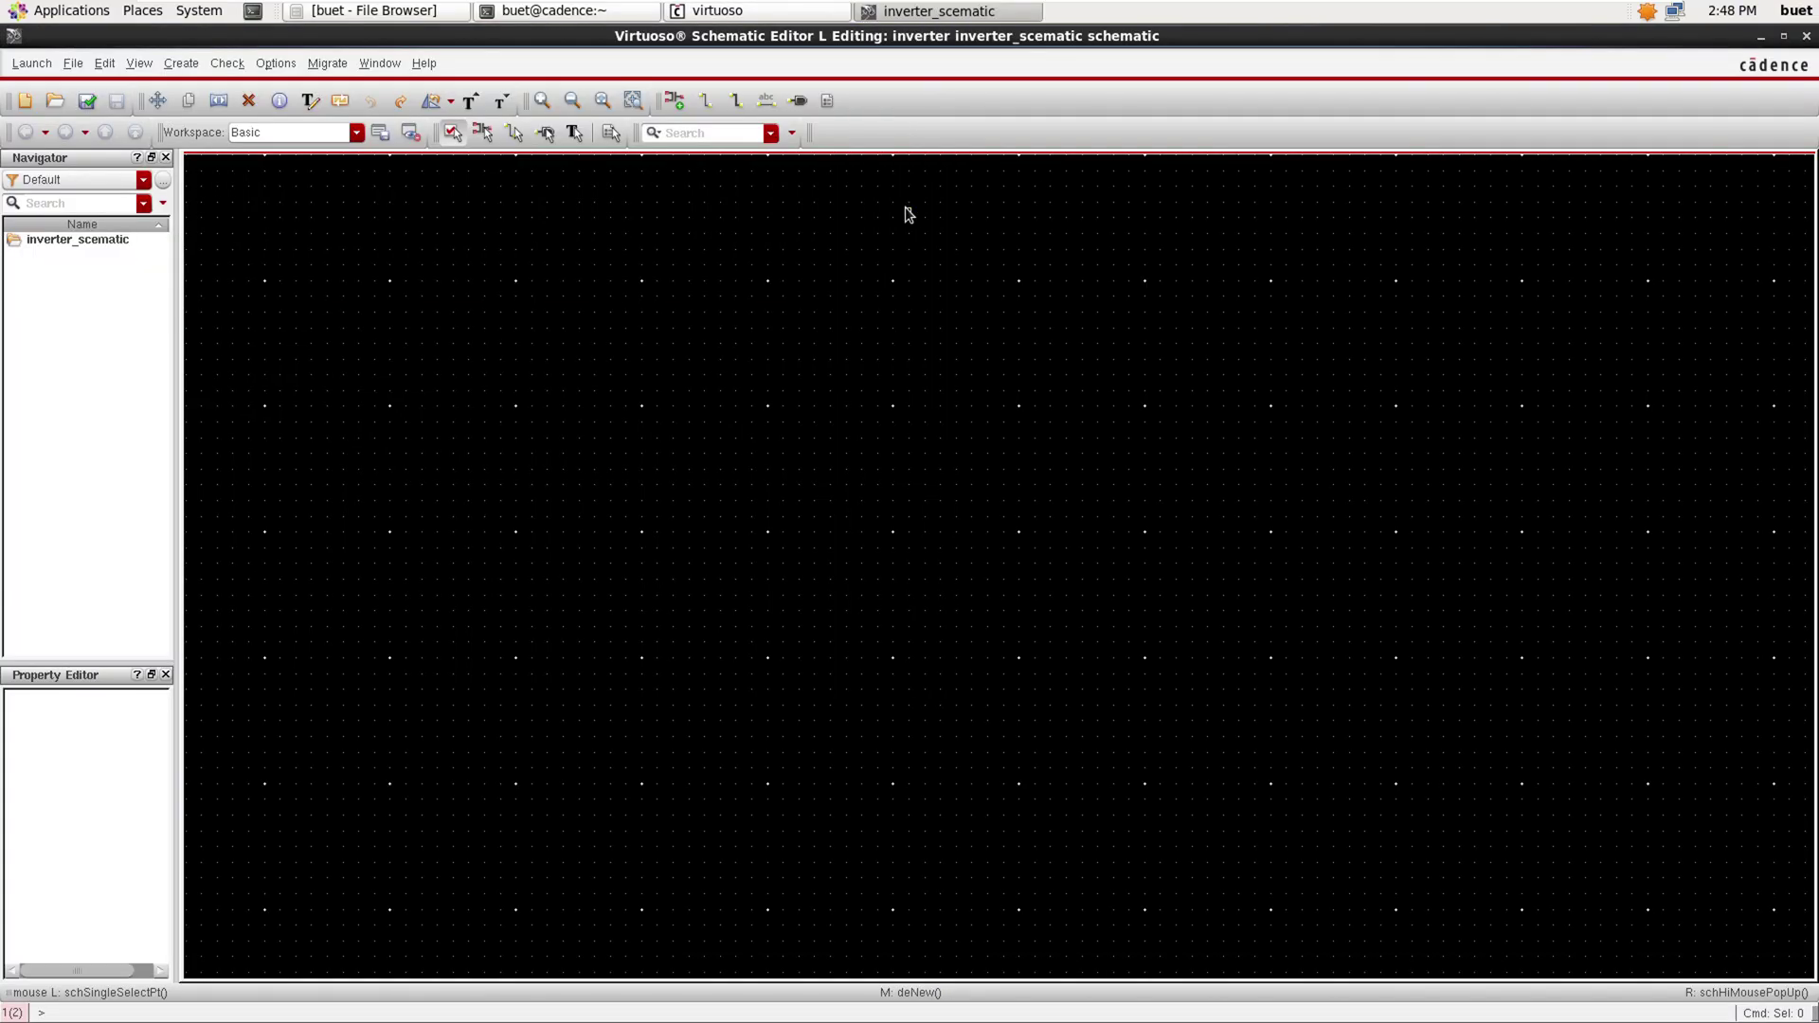
Place one pmos1v symbol from the gpdk090 library in the upper middle of the empty schematic.
left_click(676, 101)
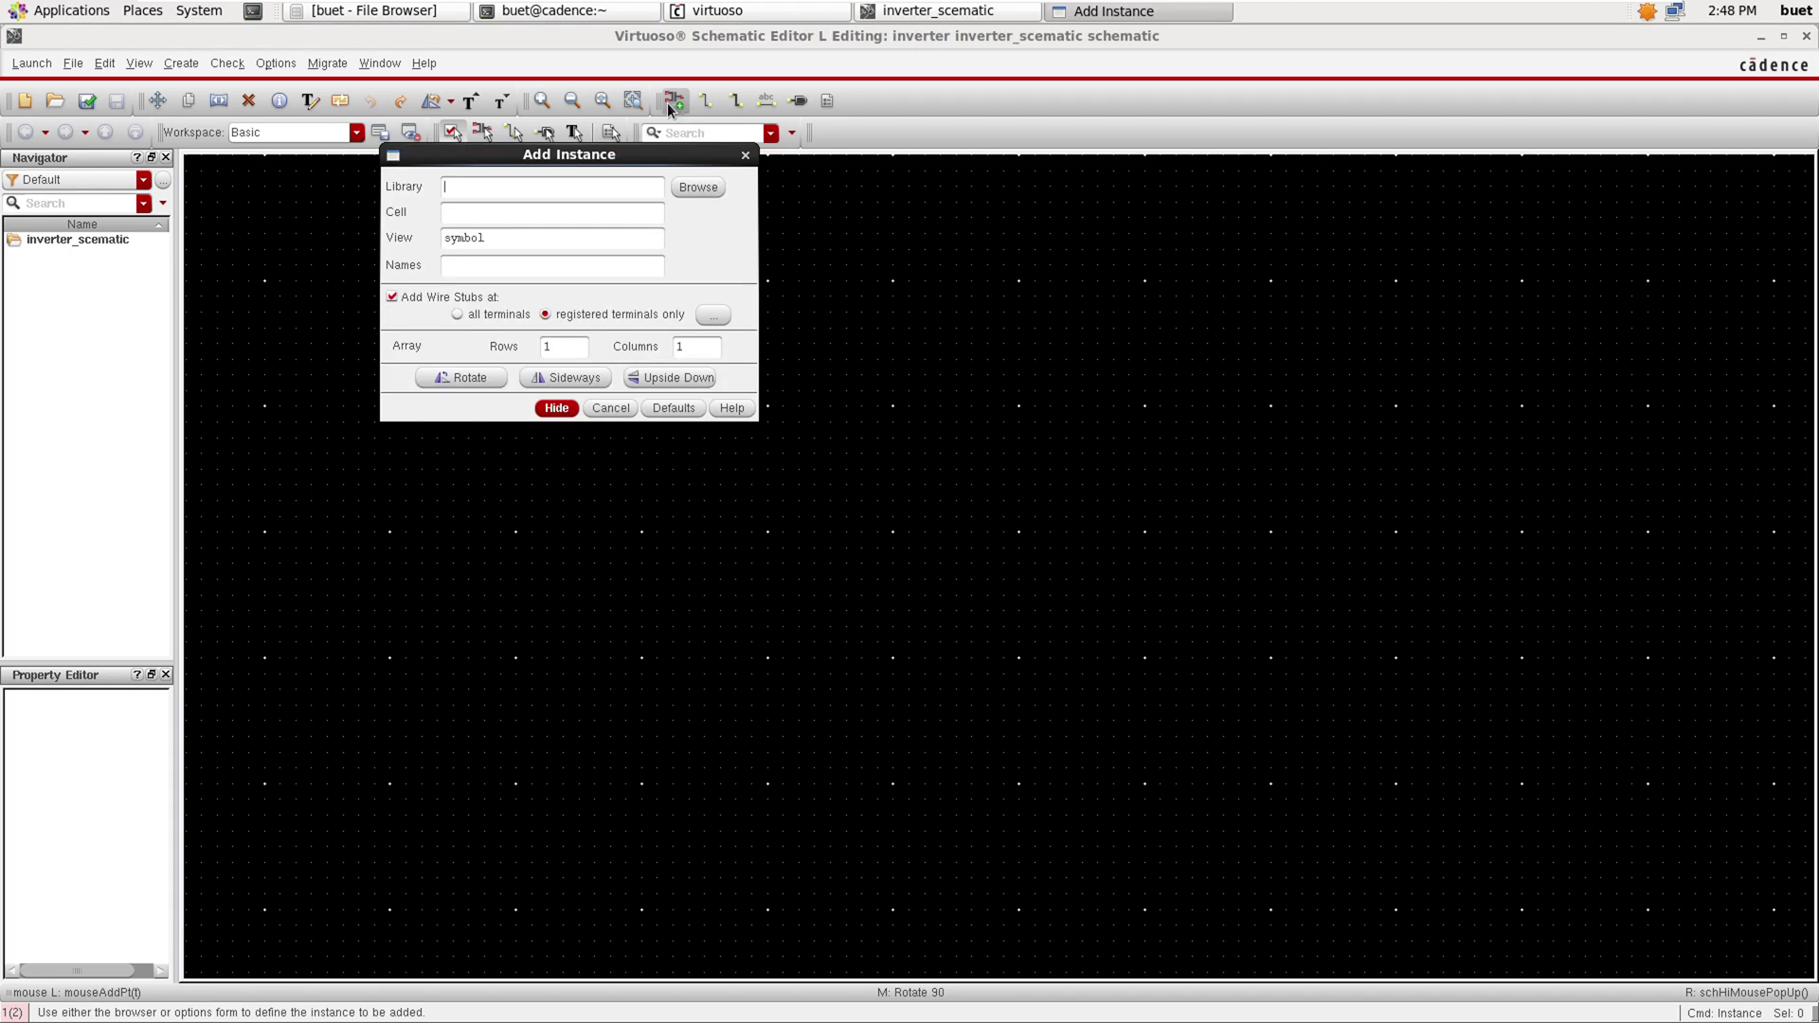
left_click(697, 188)
left_click(44, 219)
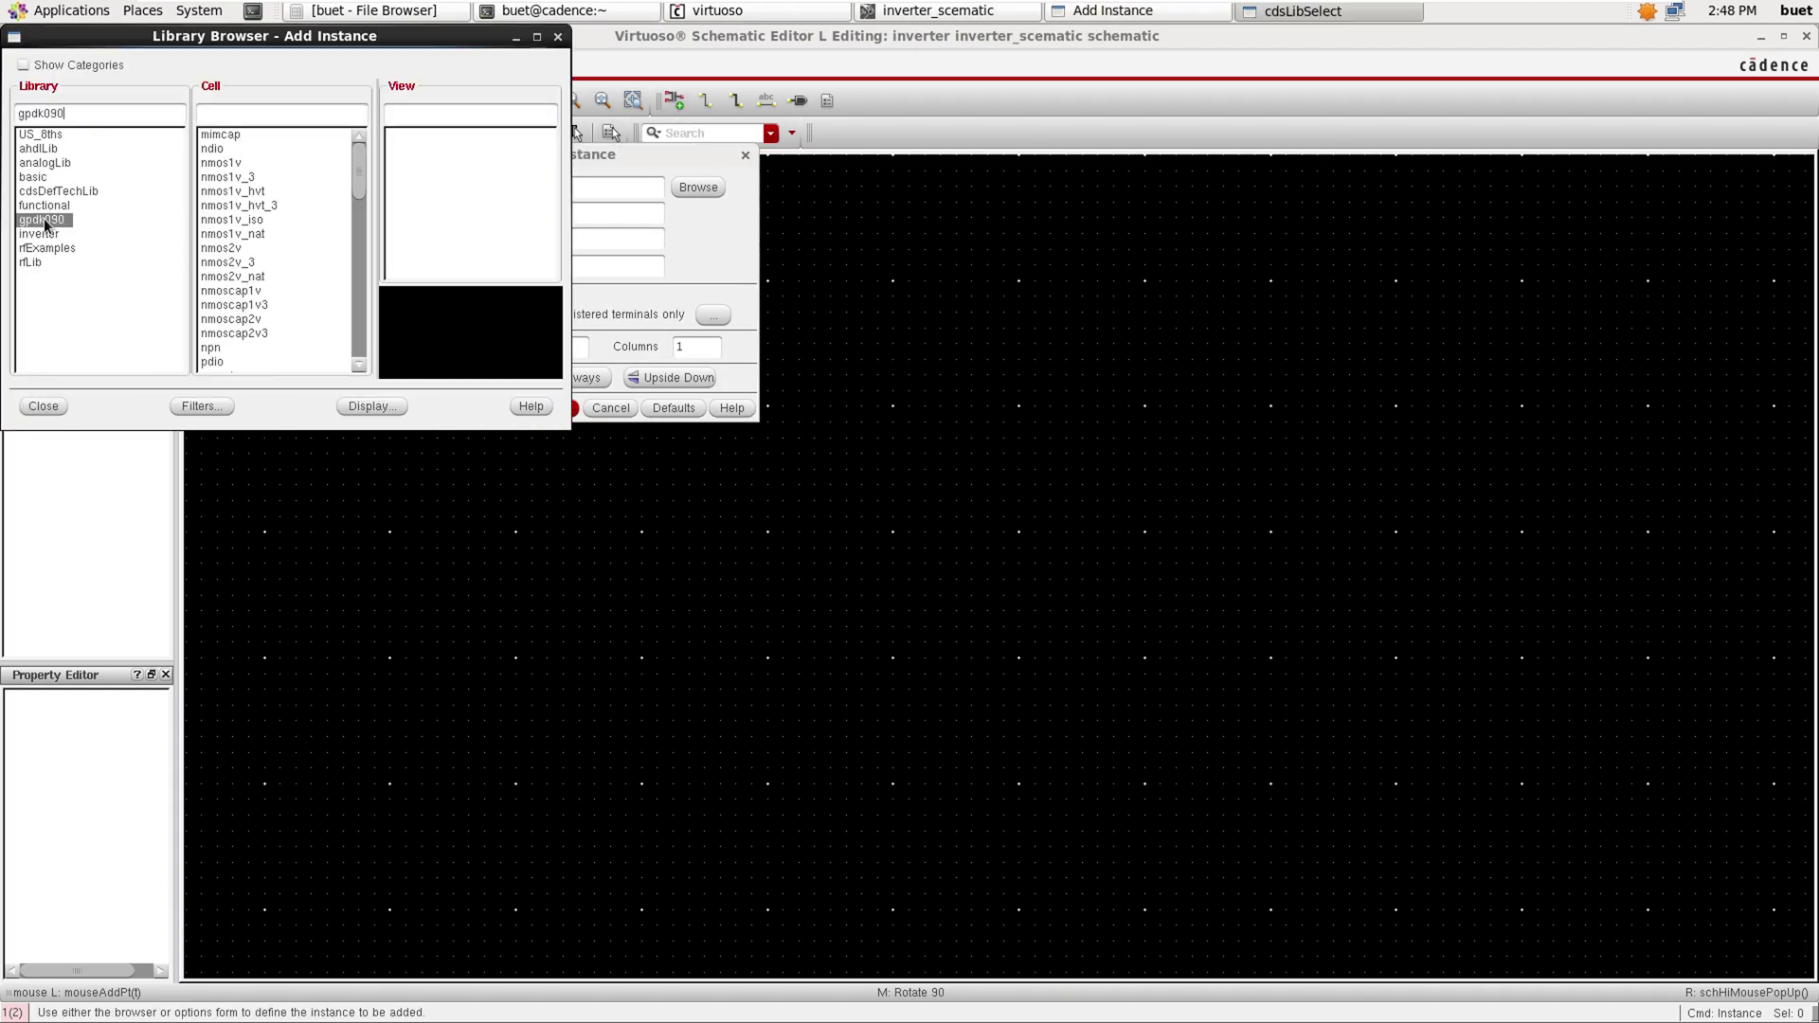
left_click(277, 114)
type("p")
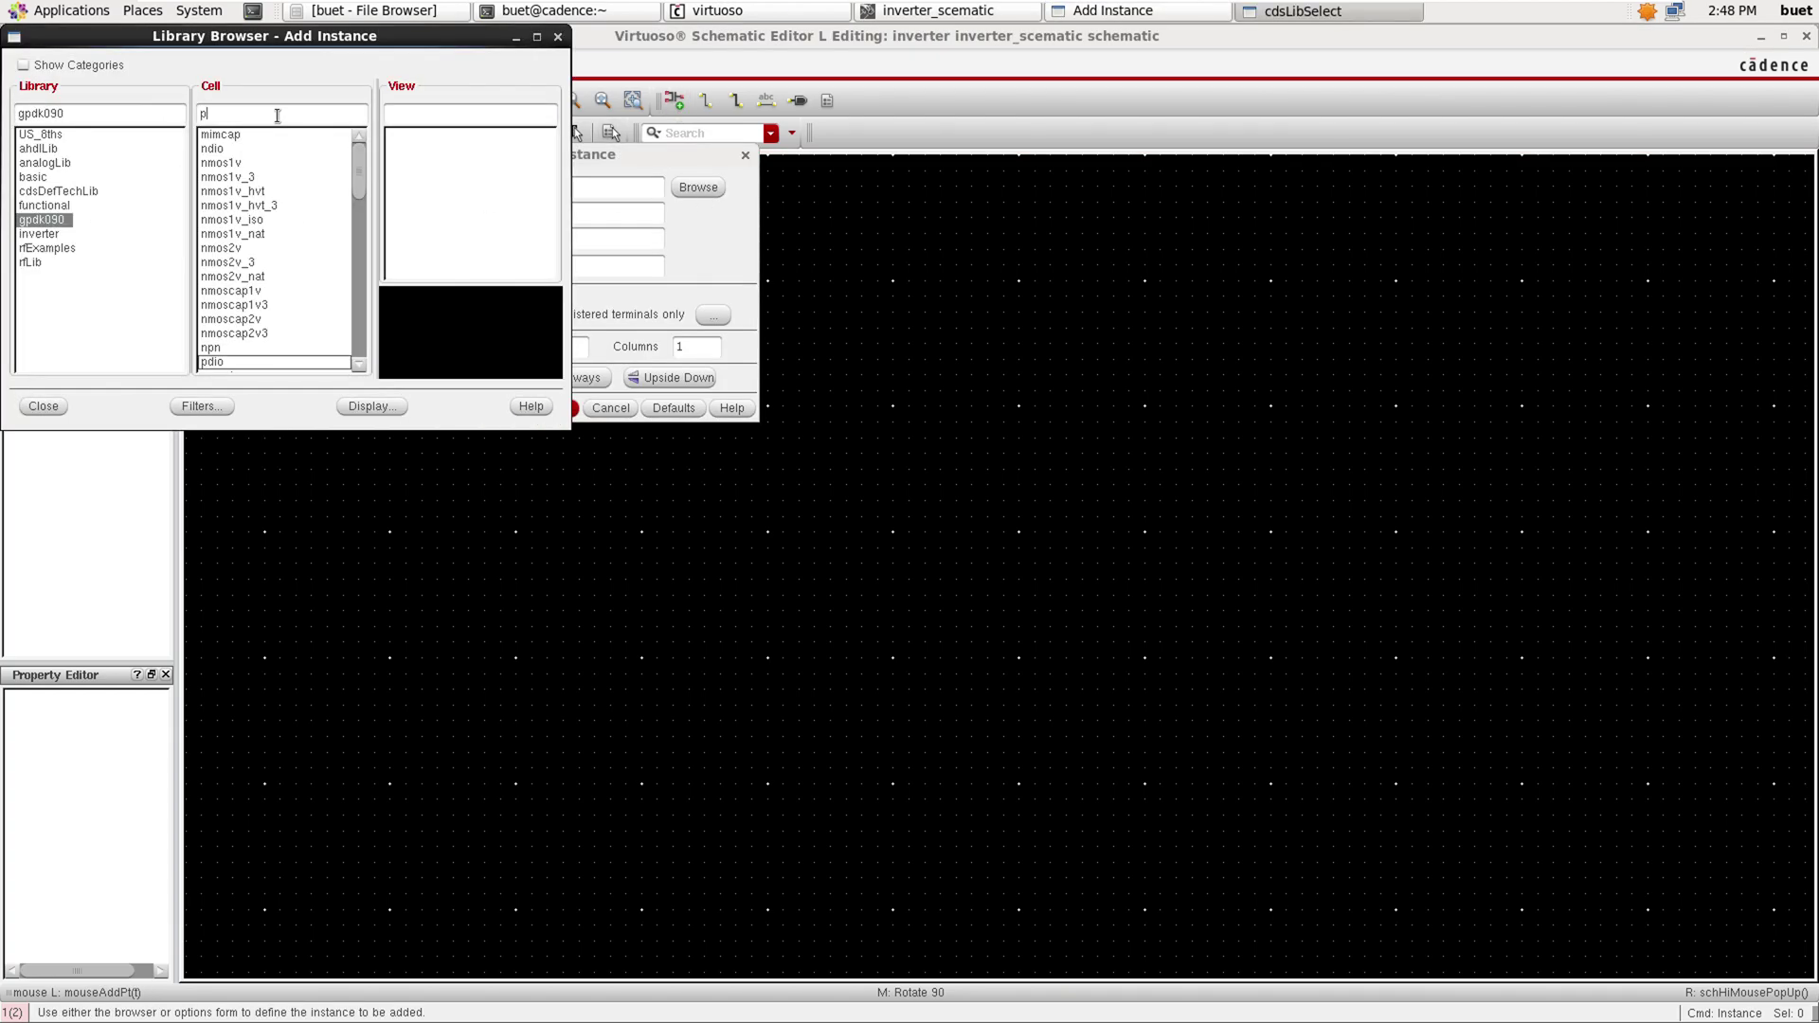
type("mos")
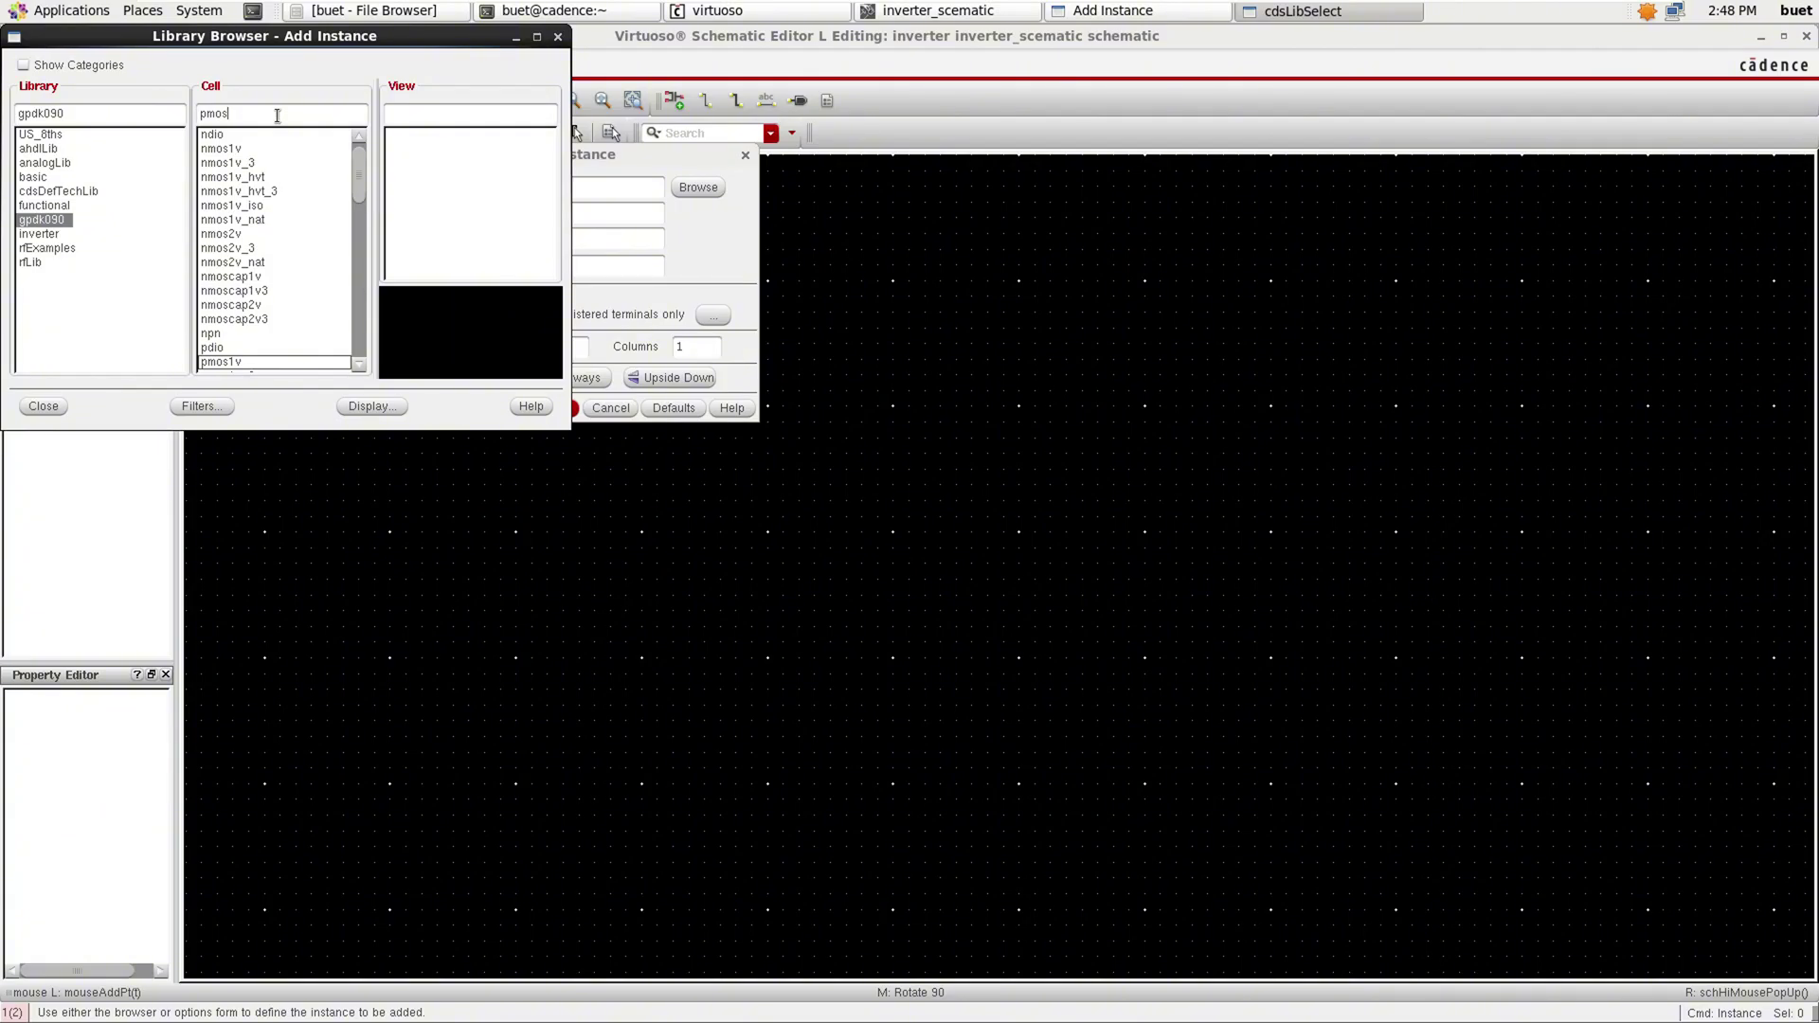
left_click(301, 363)
left_click(430, 225)
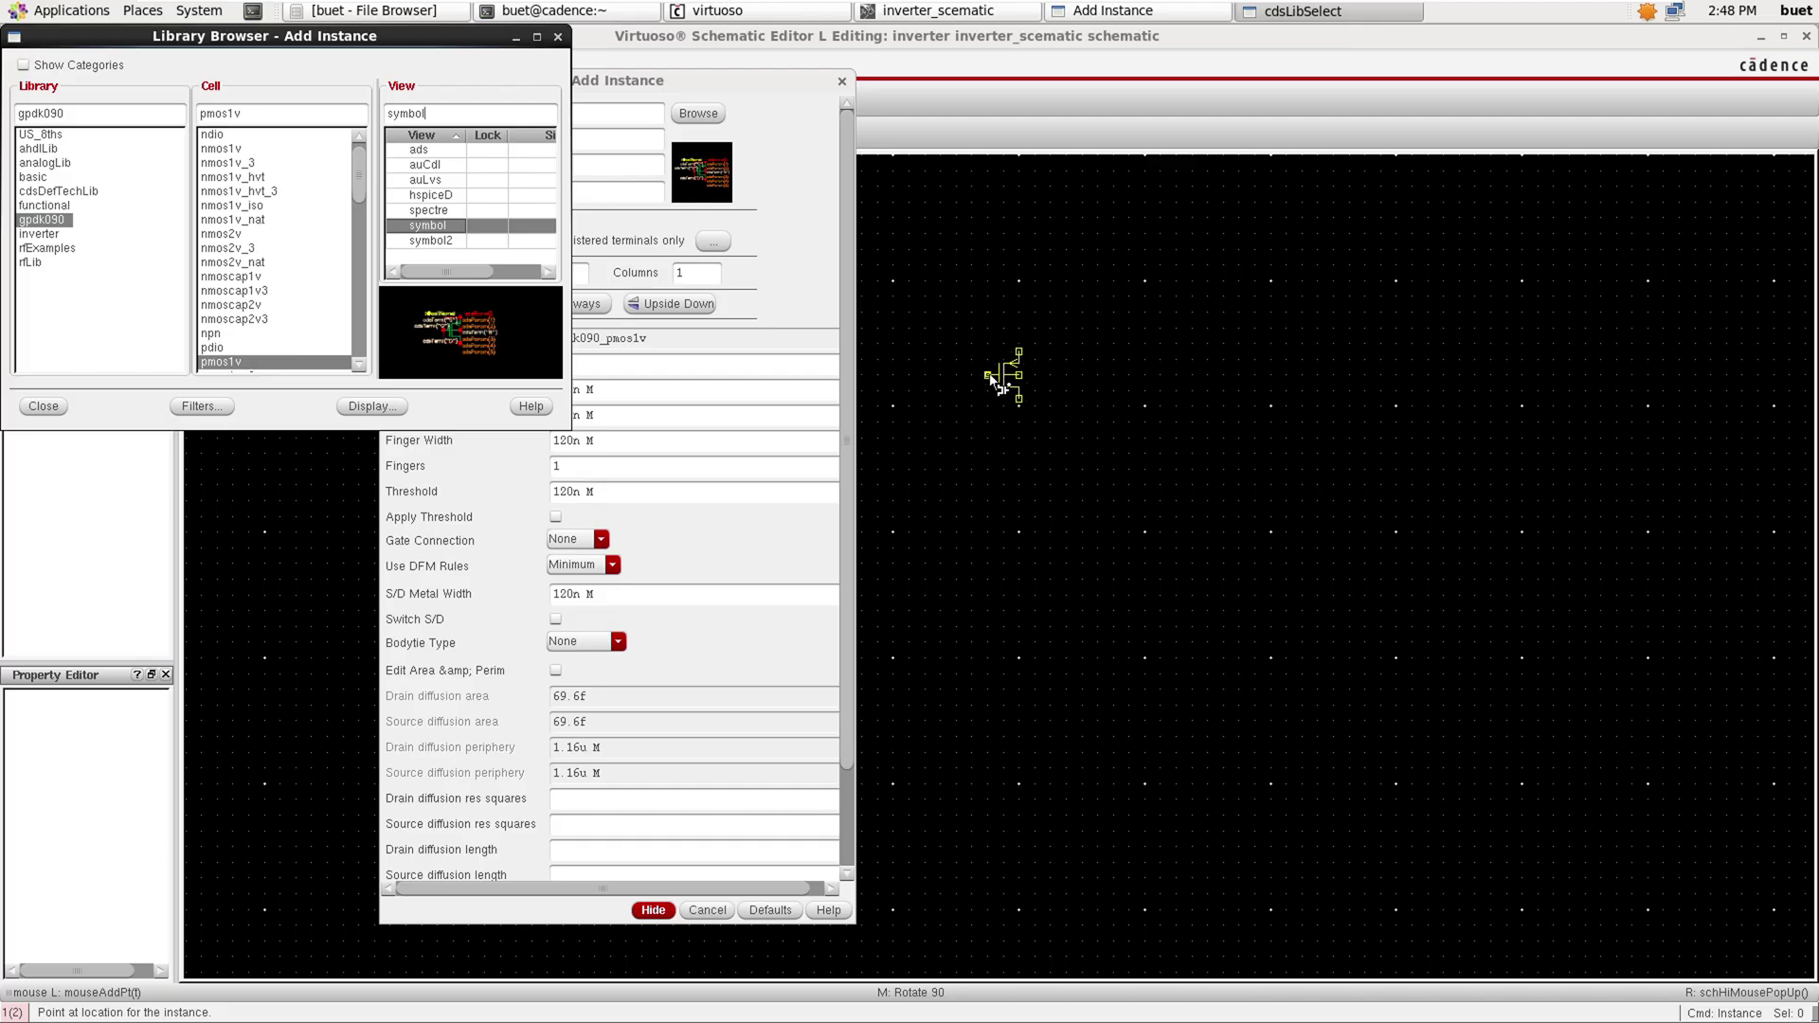
left_click(989, 383)
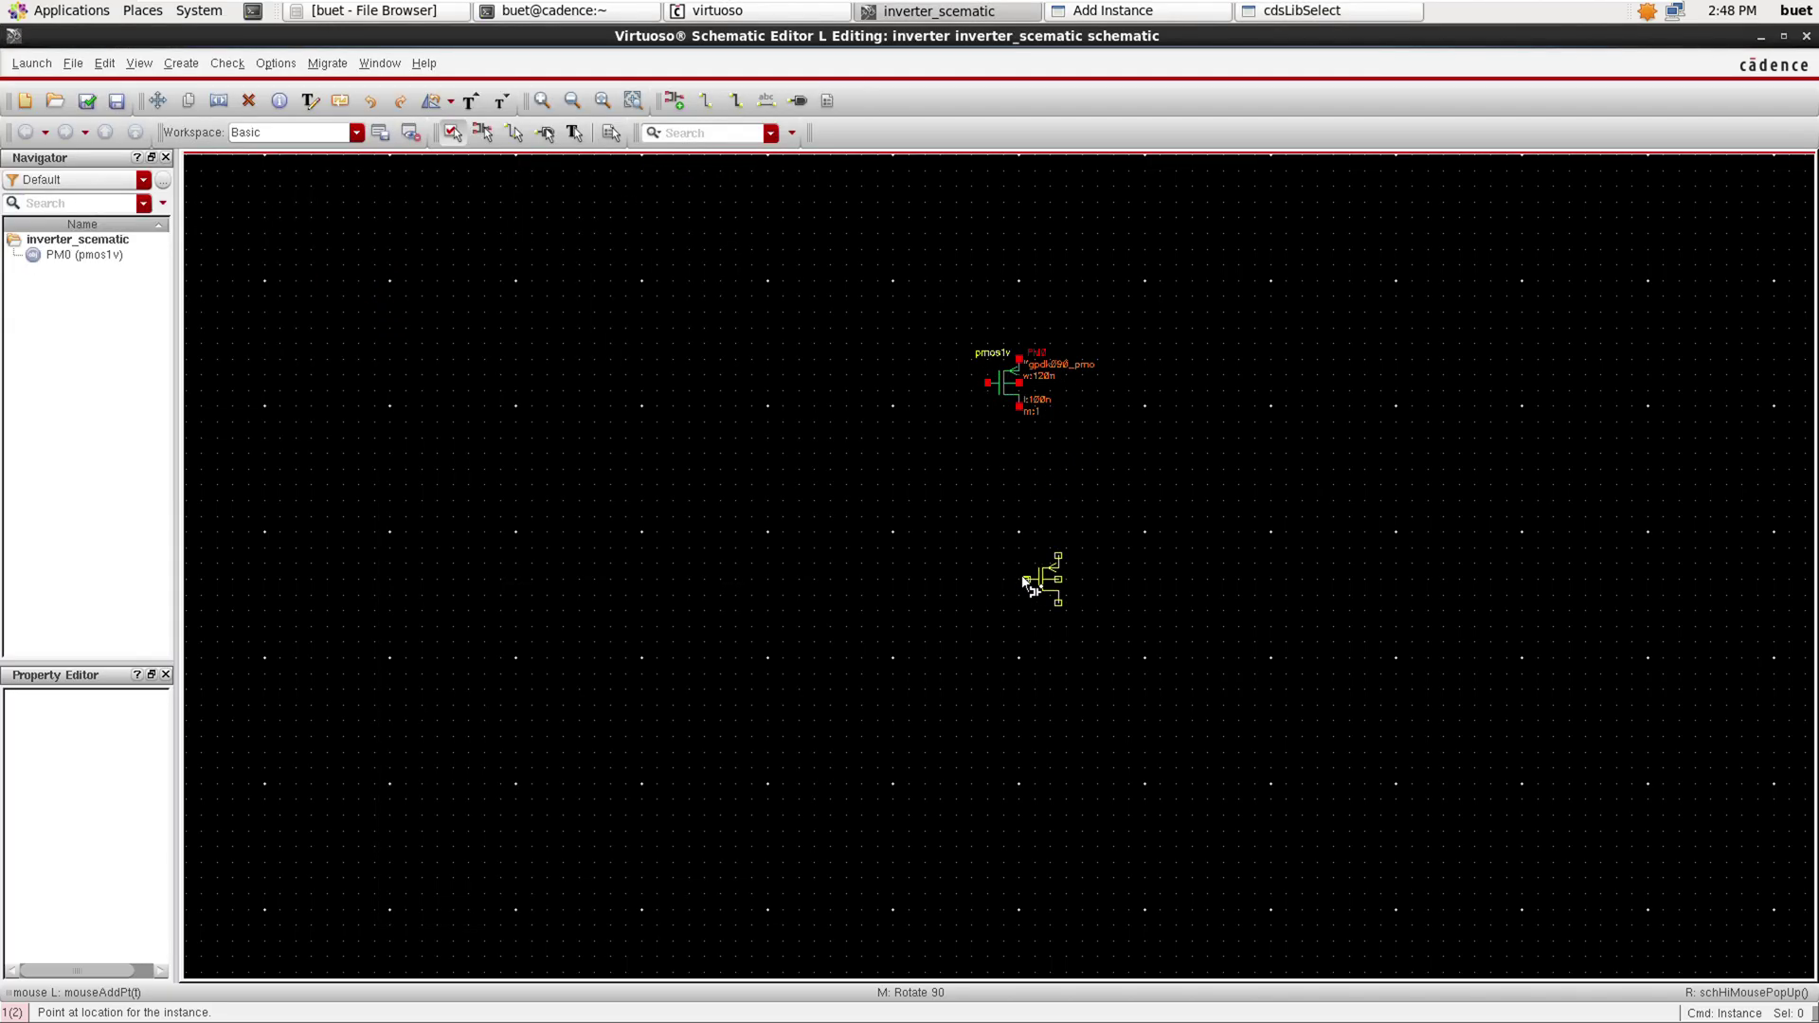
key("Escape")
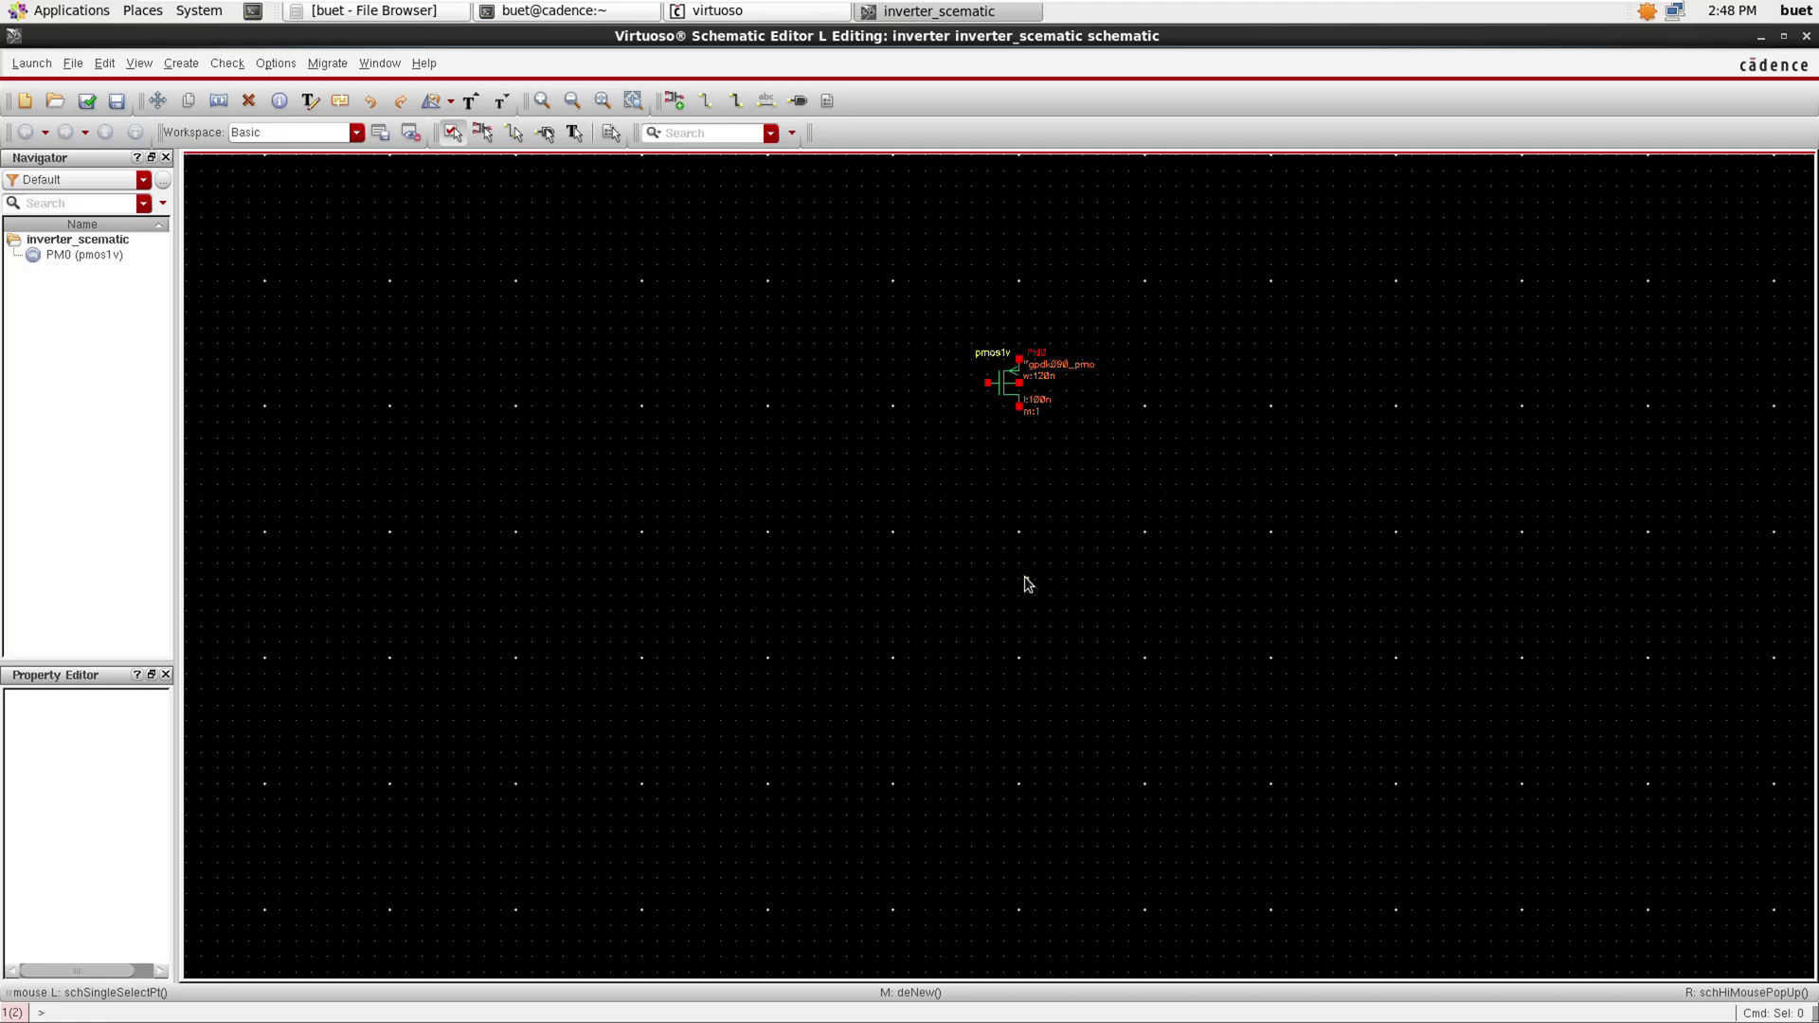
Place one nmos1v symbol from the gpdk090 library directly below the PMOS transistor.
left_click(675, 104)
left_click(700, 189)
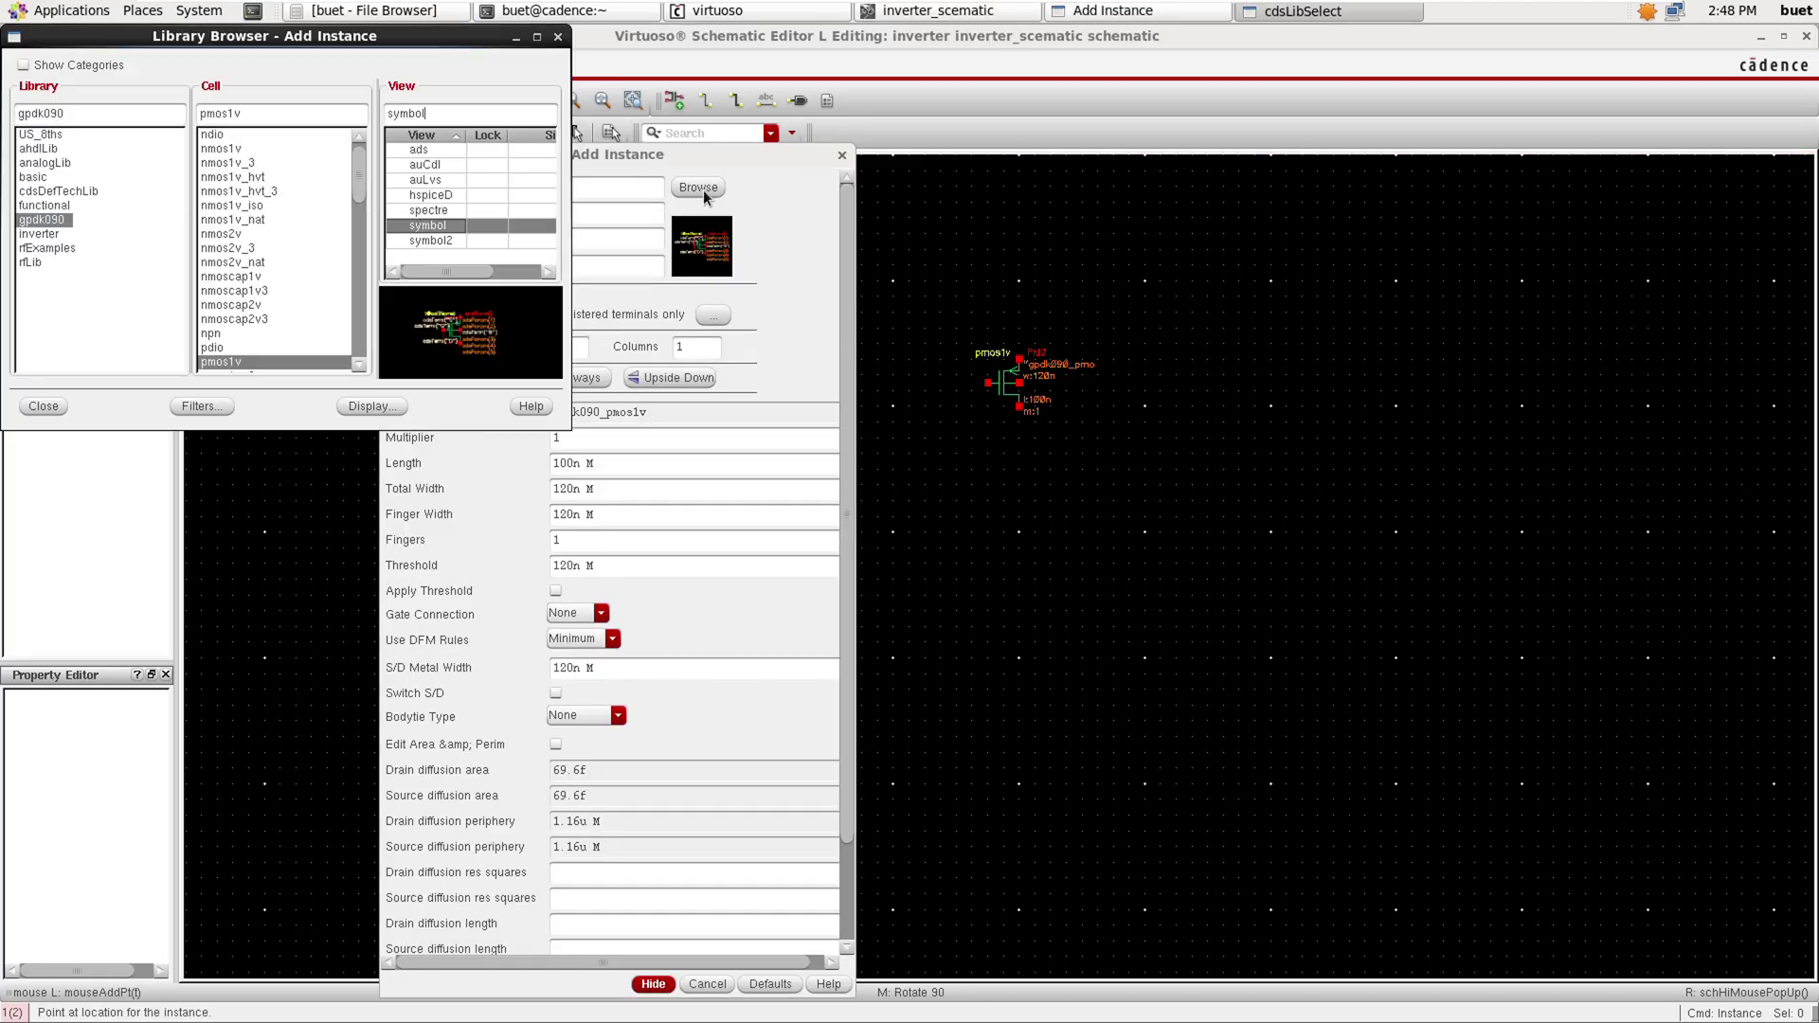
left_click_drag(294, 114, 142, 121)
key("BackSpace")
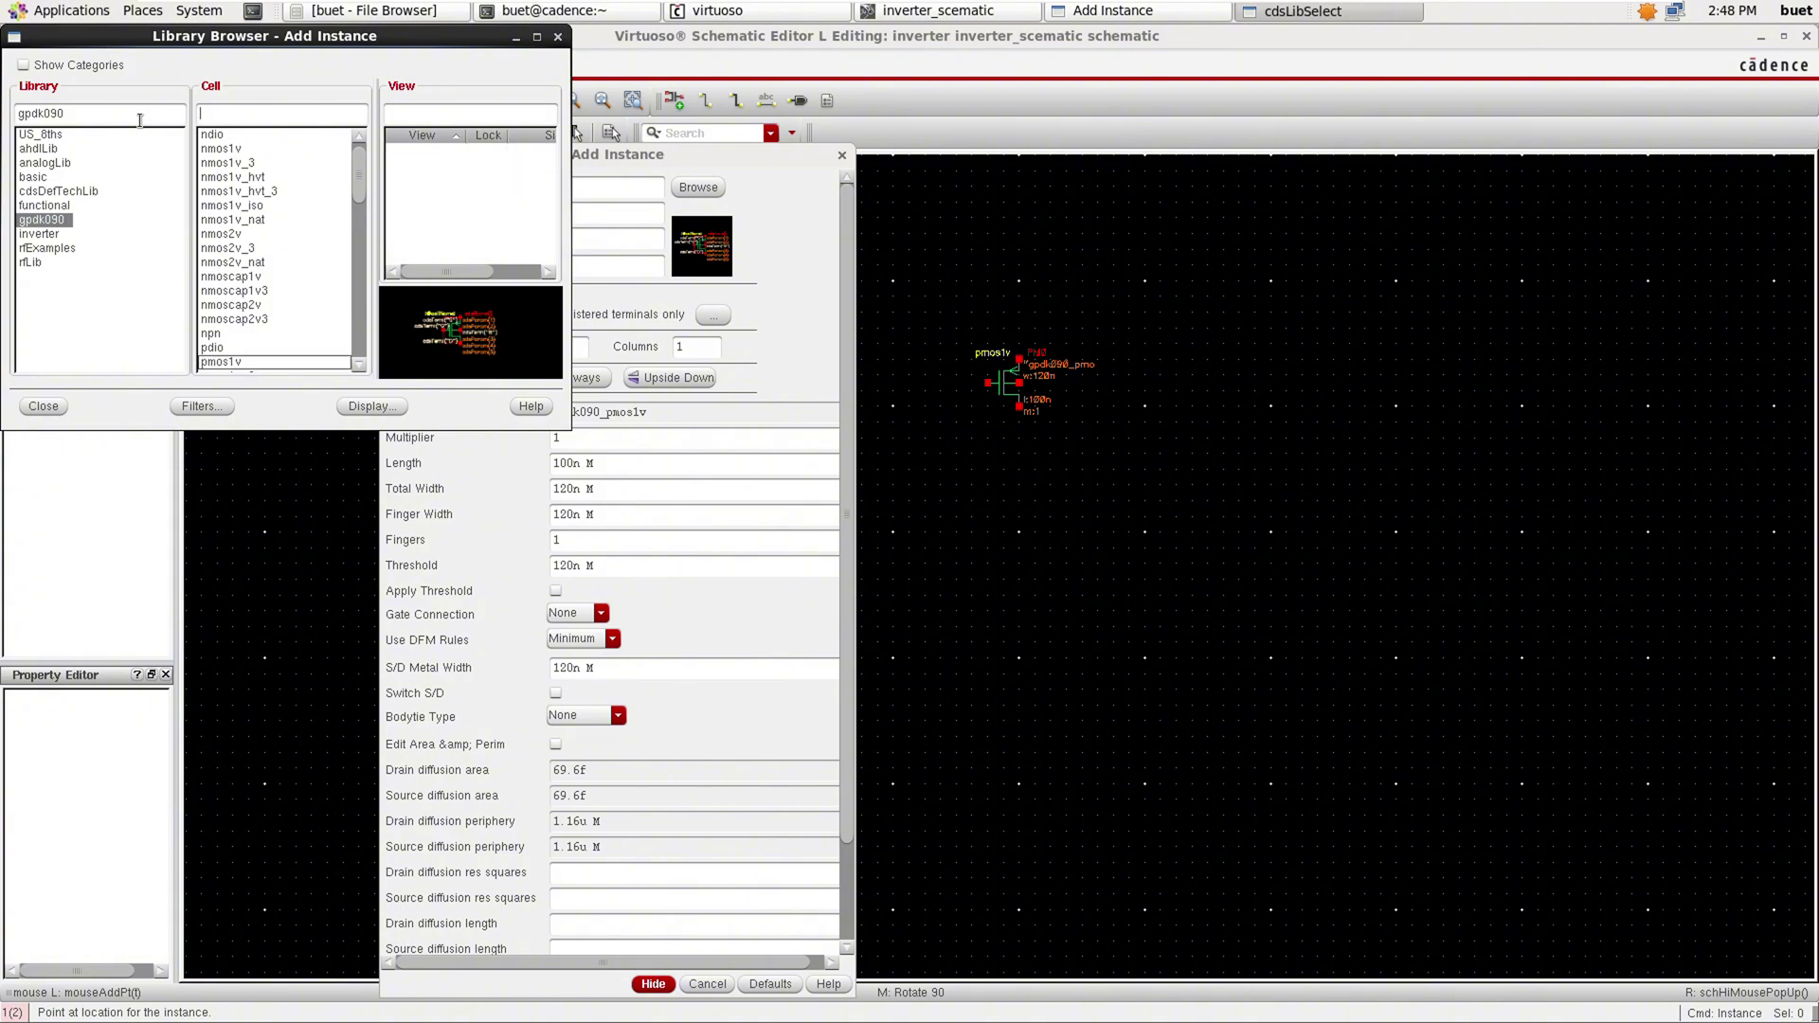
type("nmos")
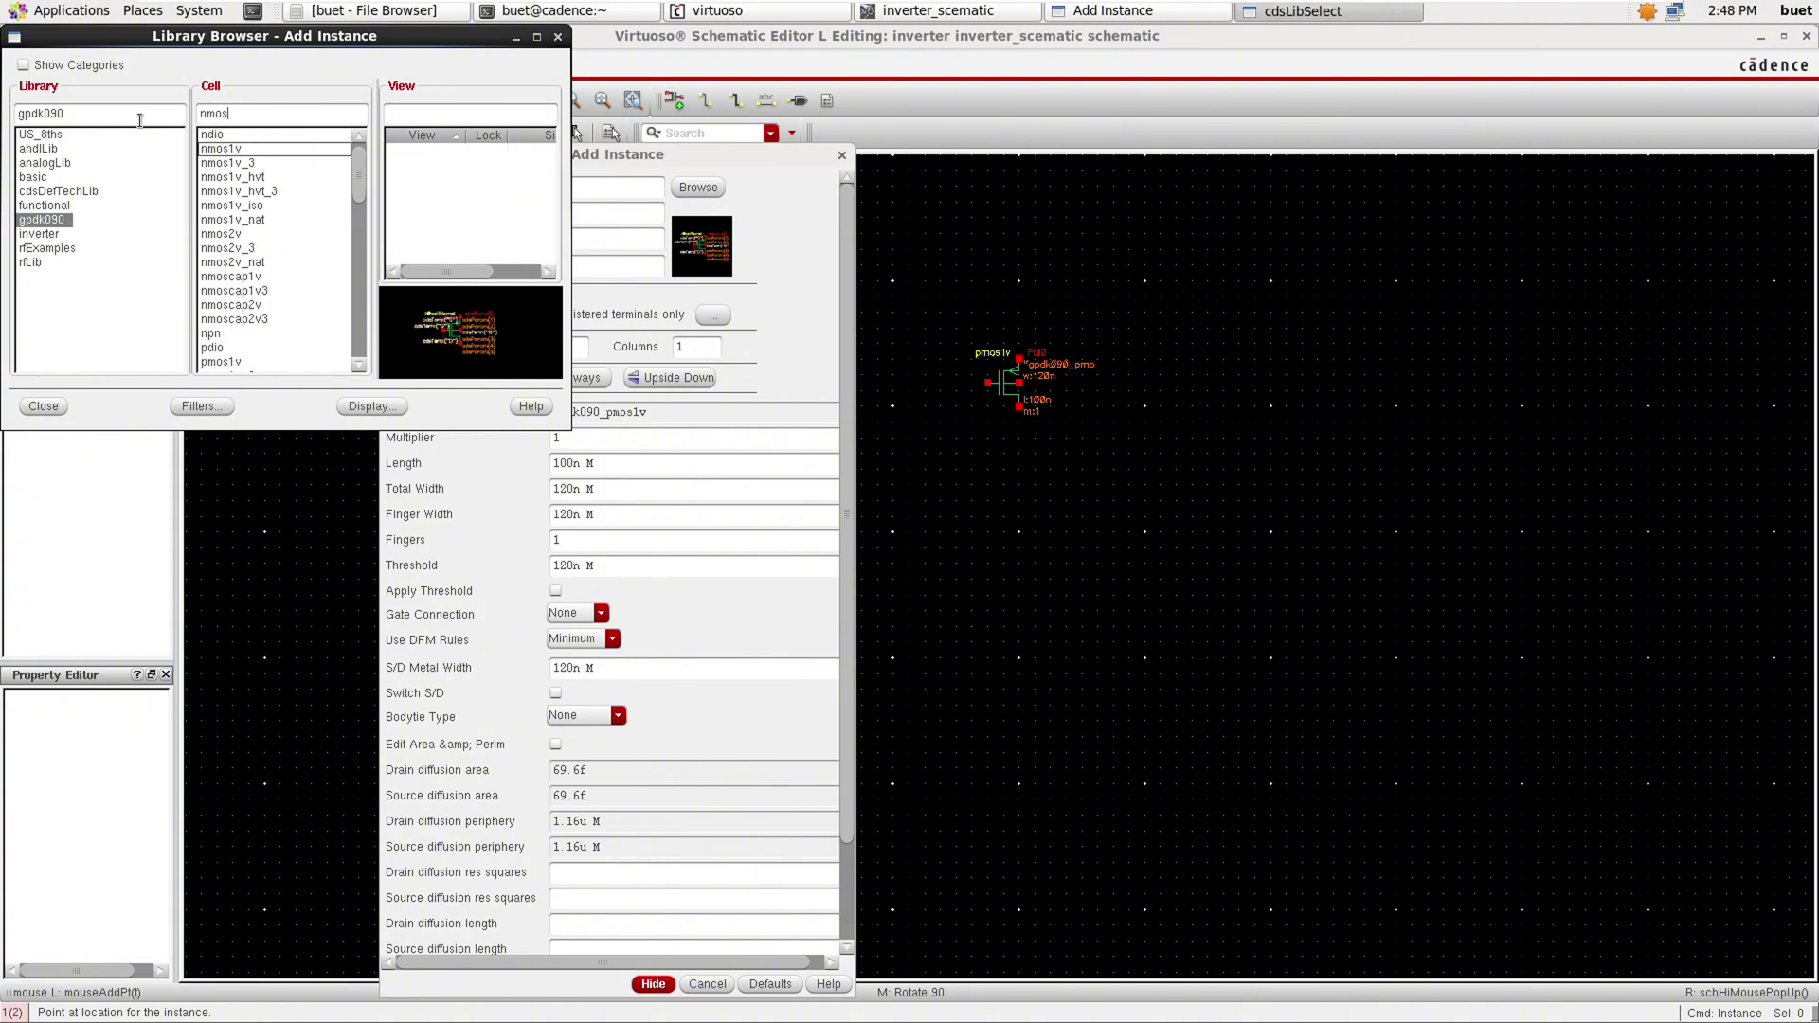
left_click(243, 150)
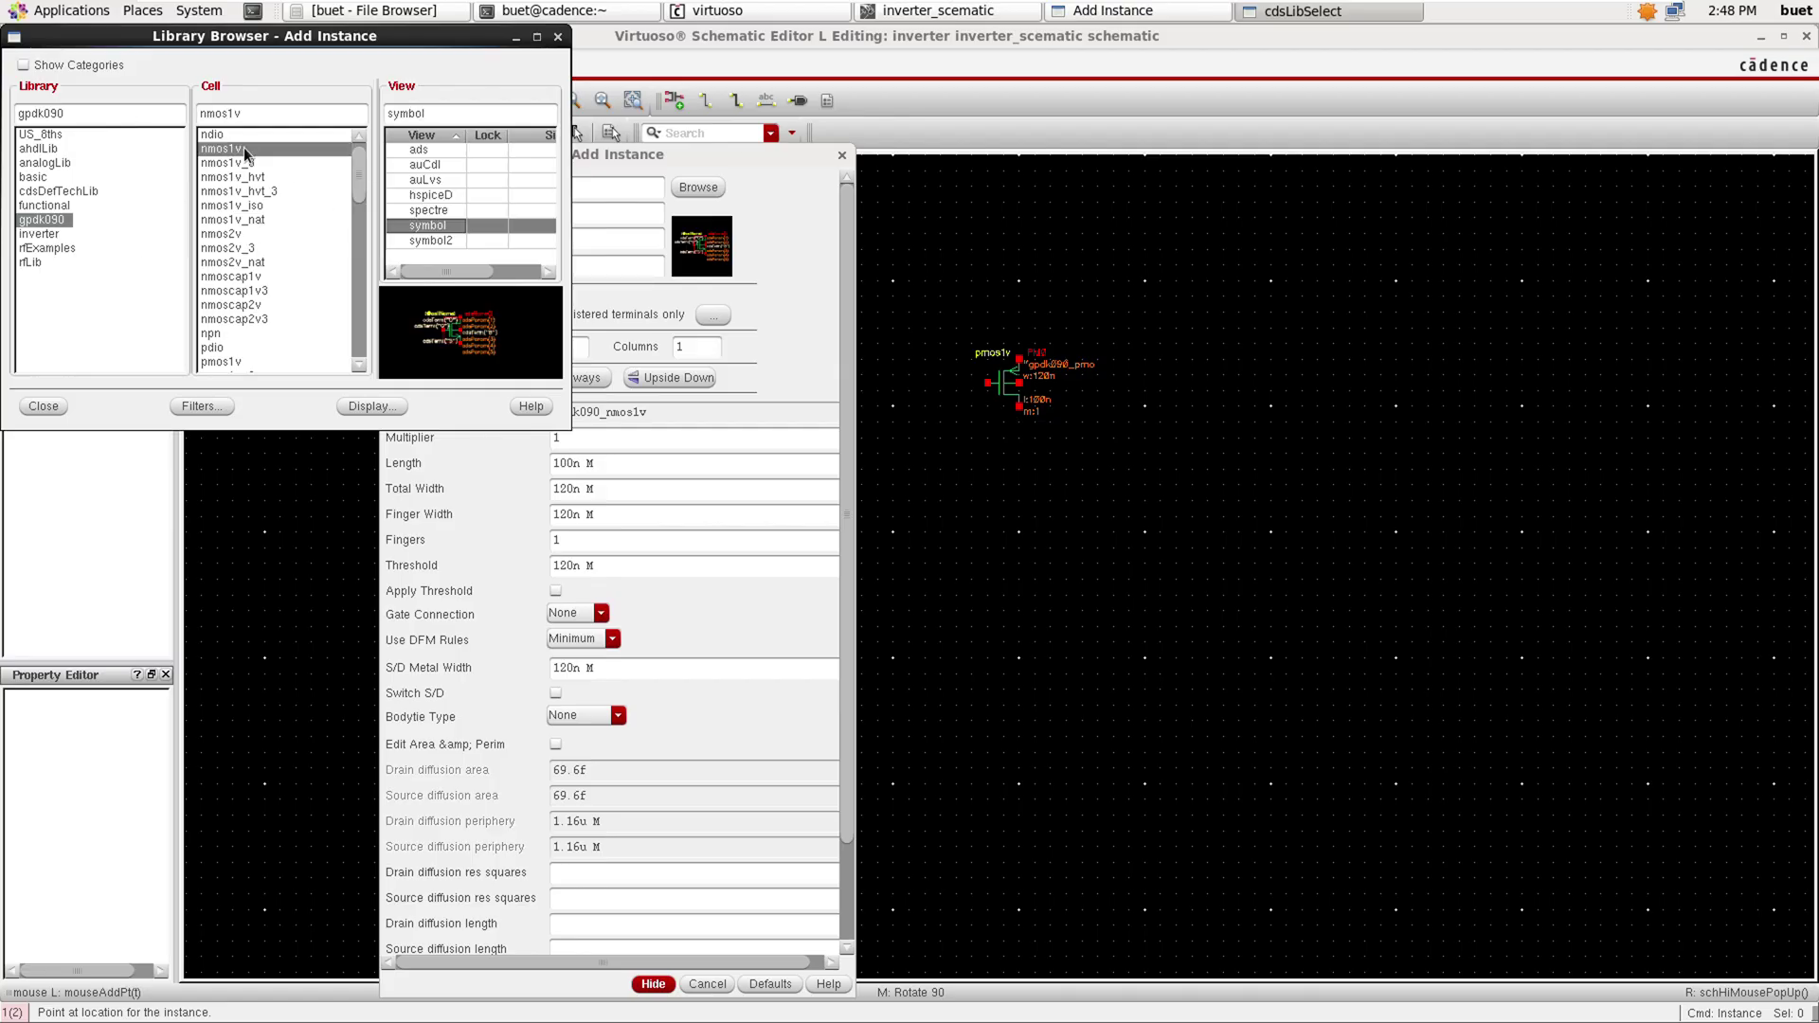
left_click(991, 476)
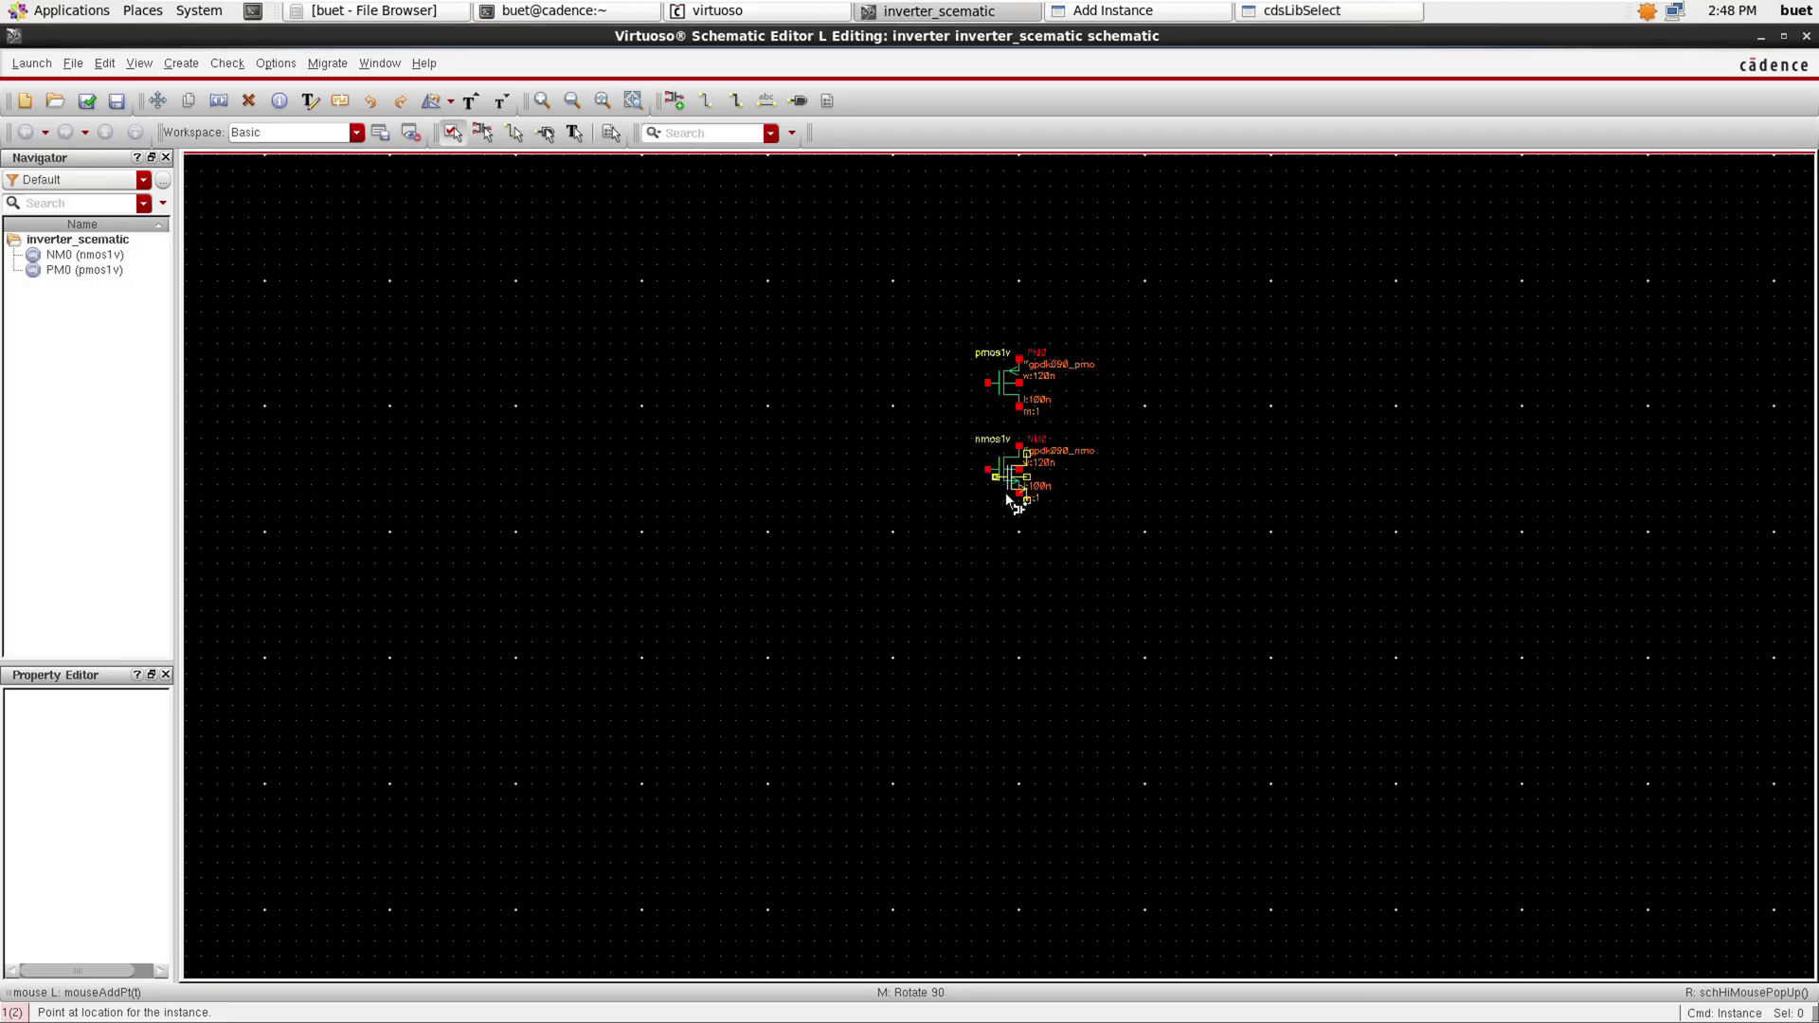
key("Escape")
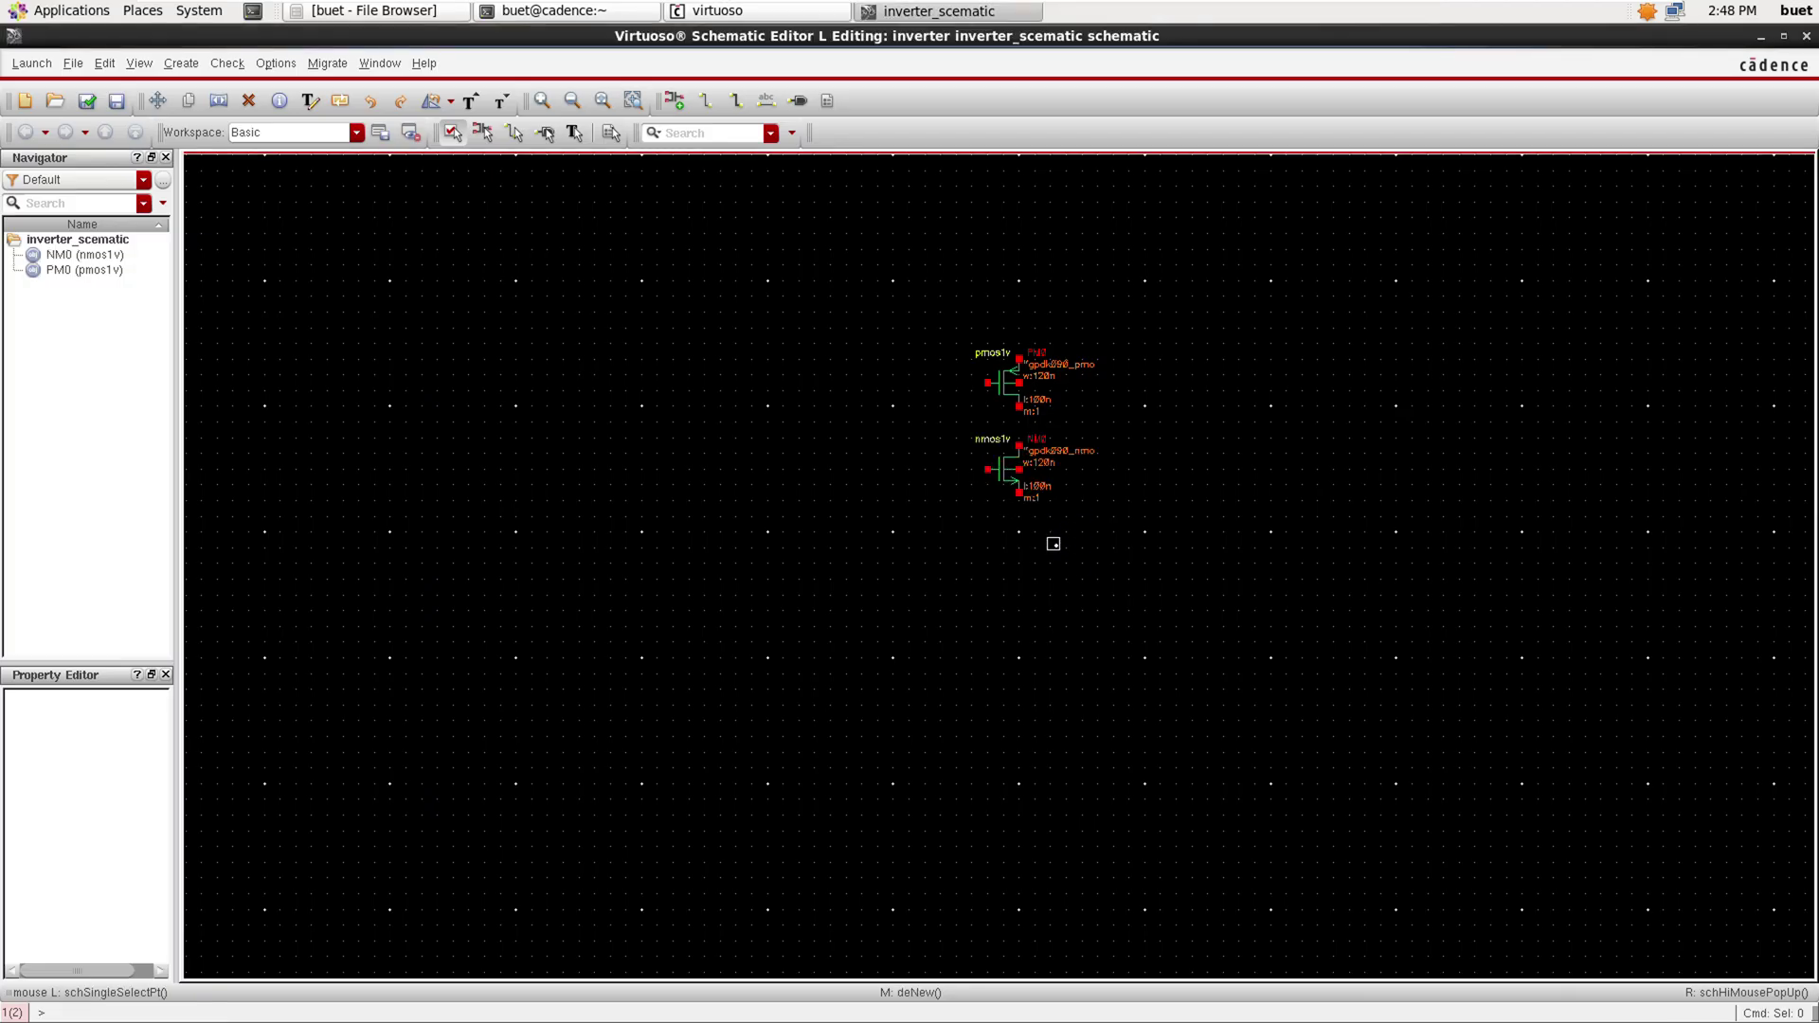
Wire the lower terminal of the PMOS to the upper terminal of the NMOS.
key("f")
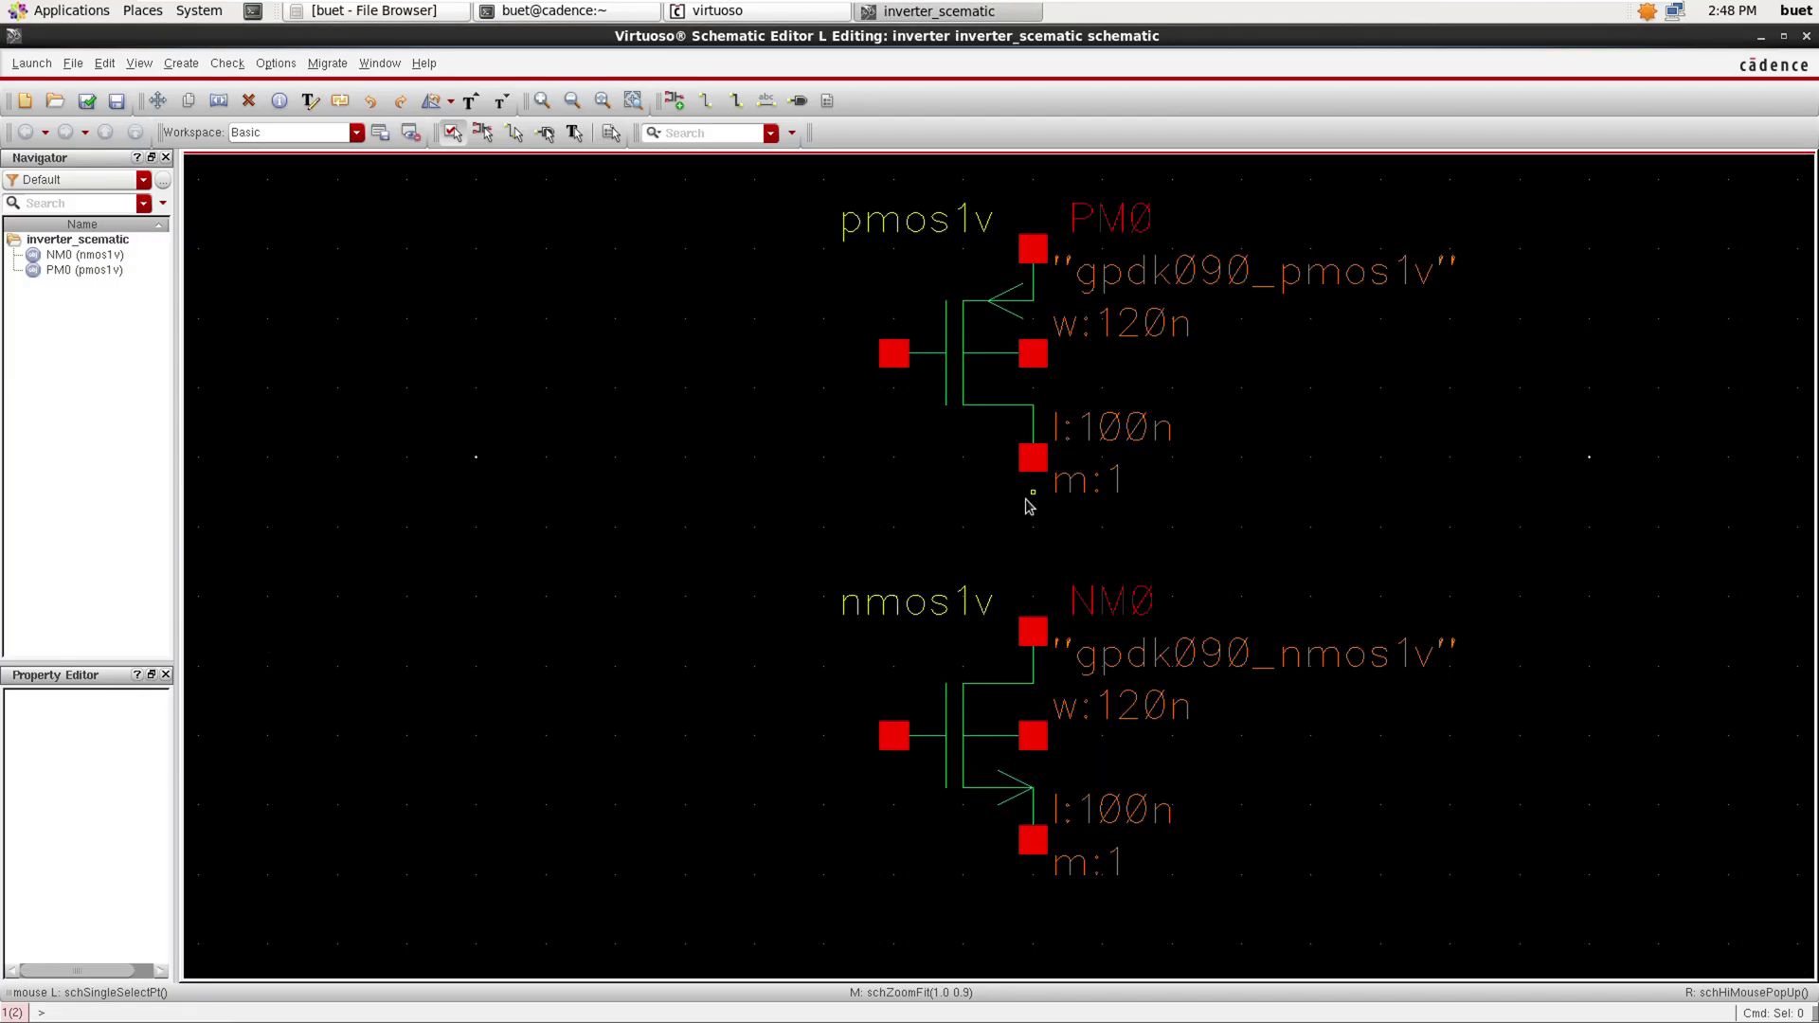
left_click(706, 100)
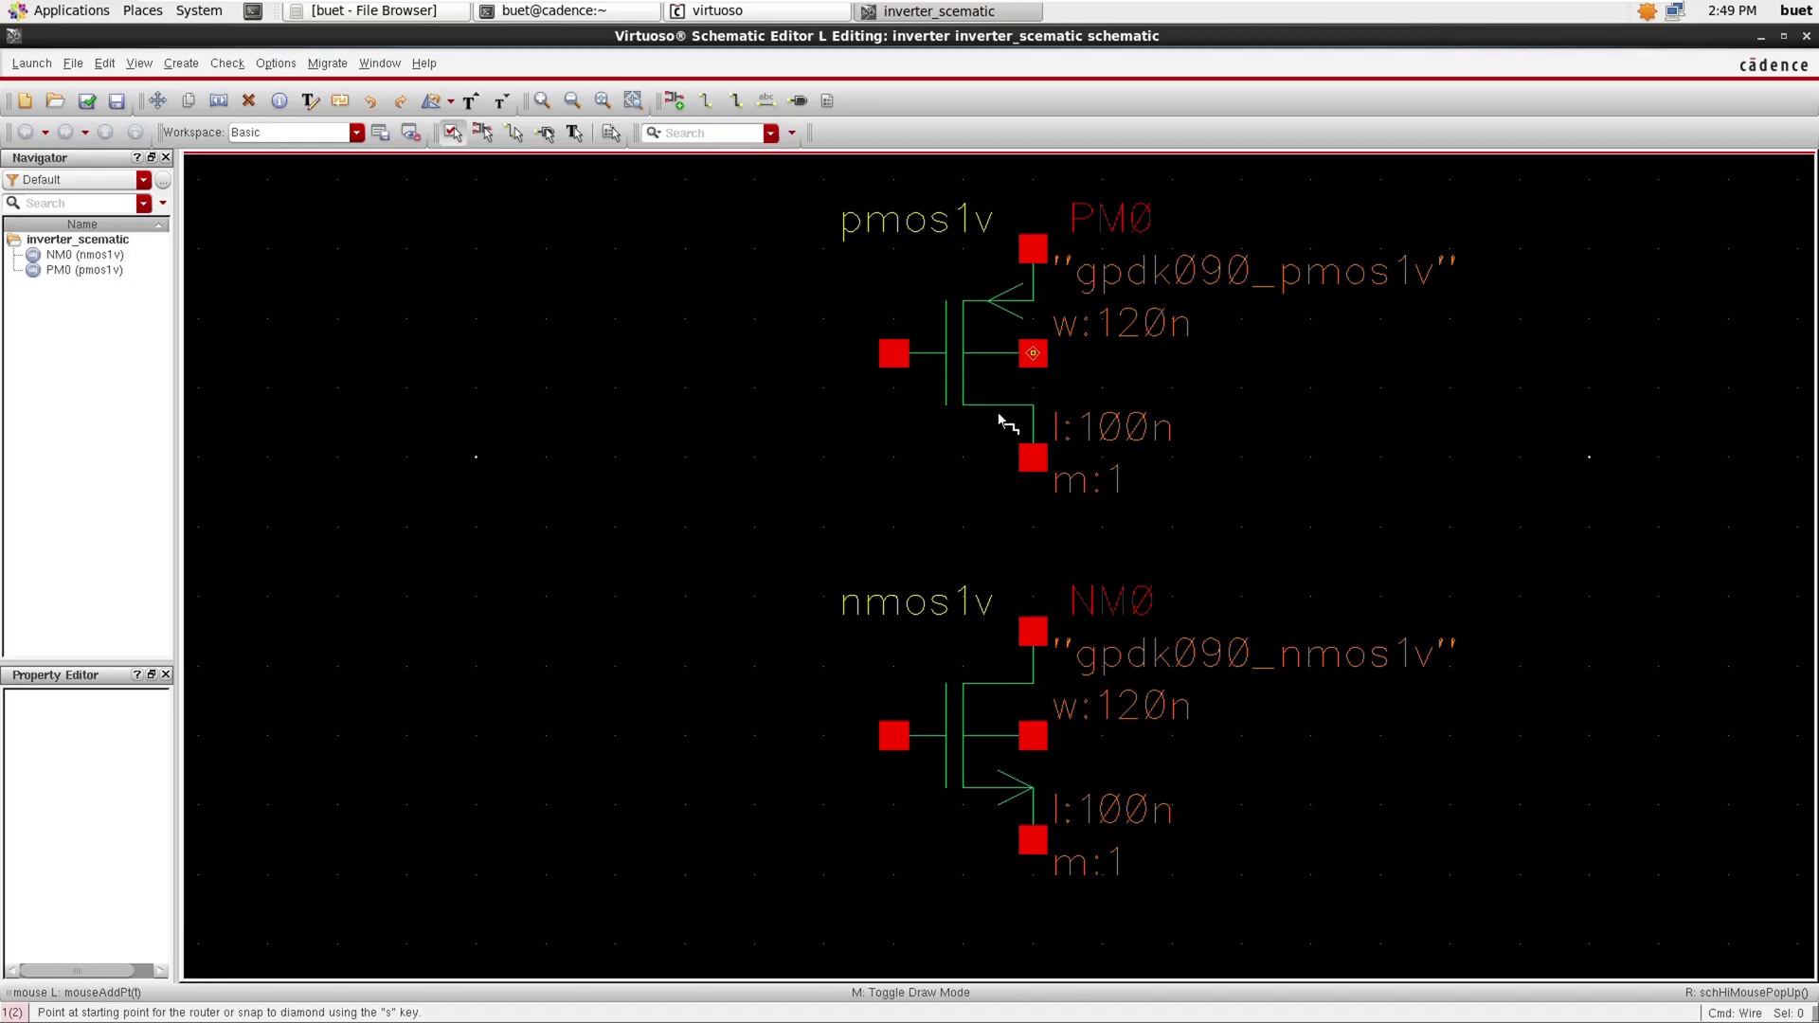
left_click(1032, 458)
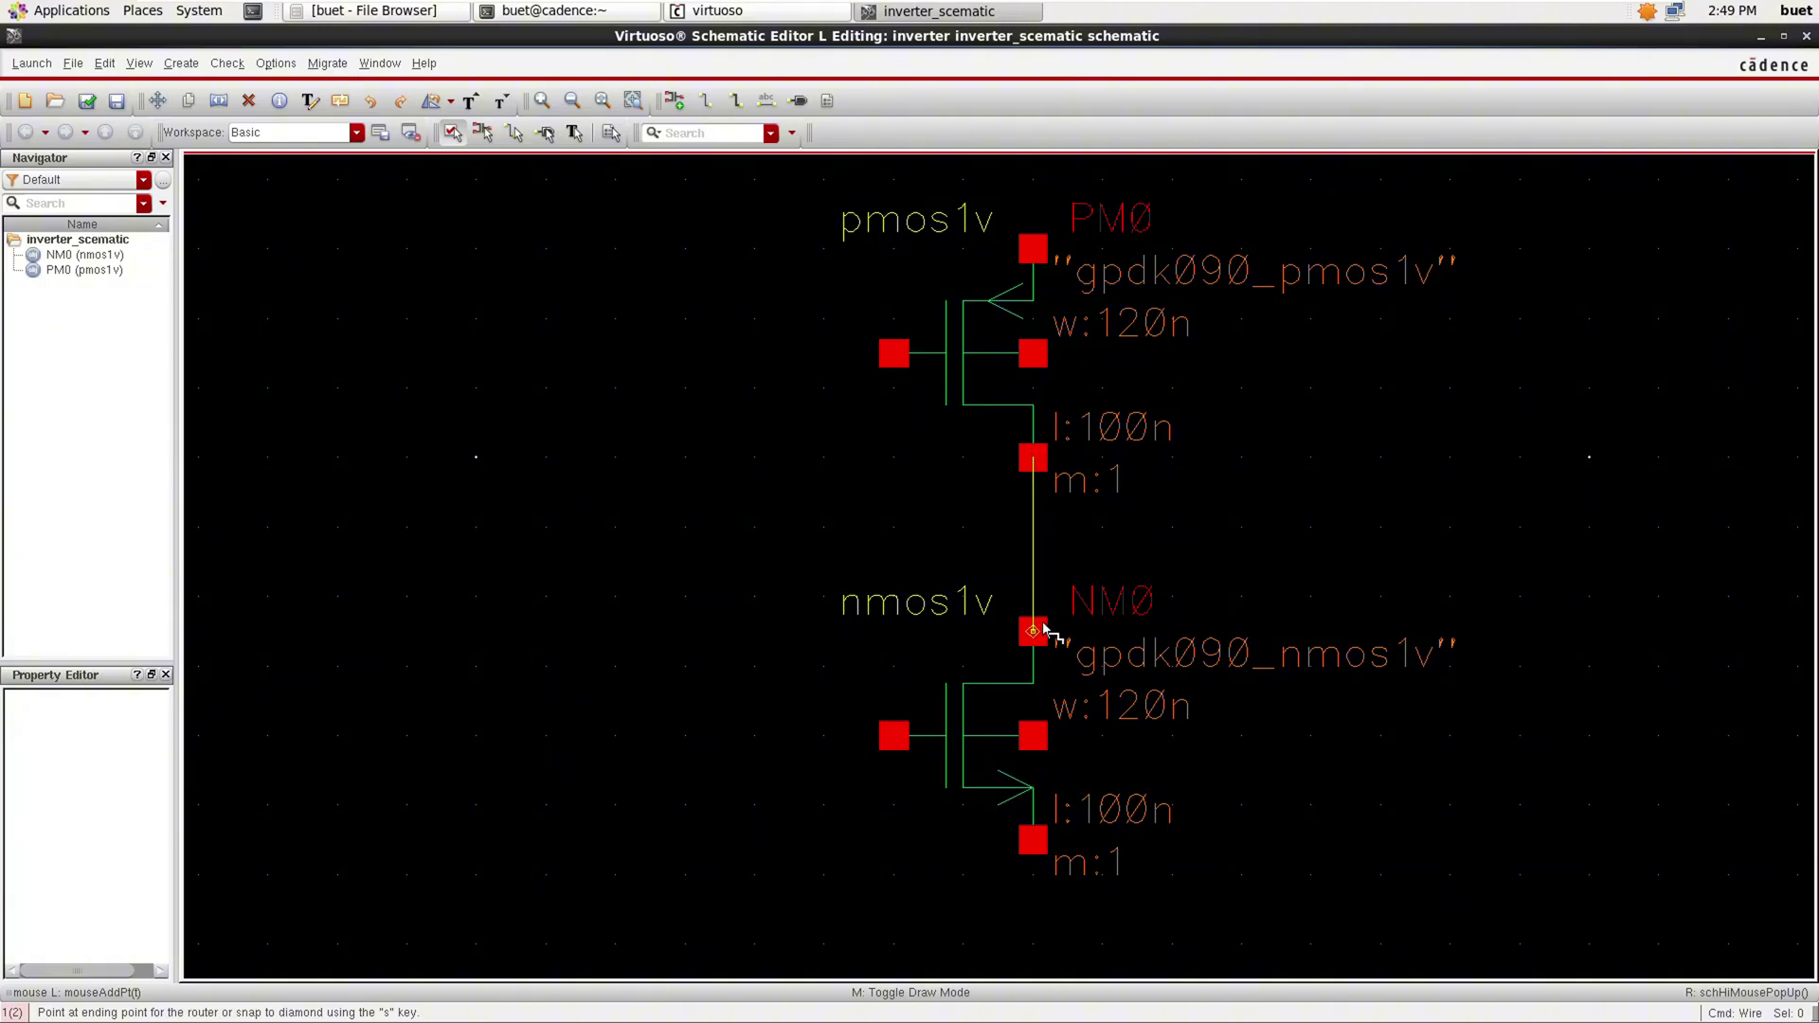
left_click(1036, 629)
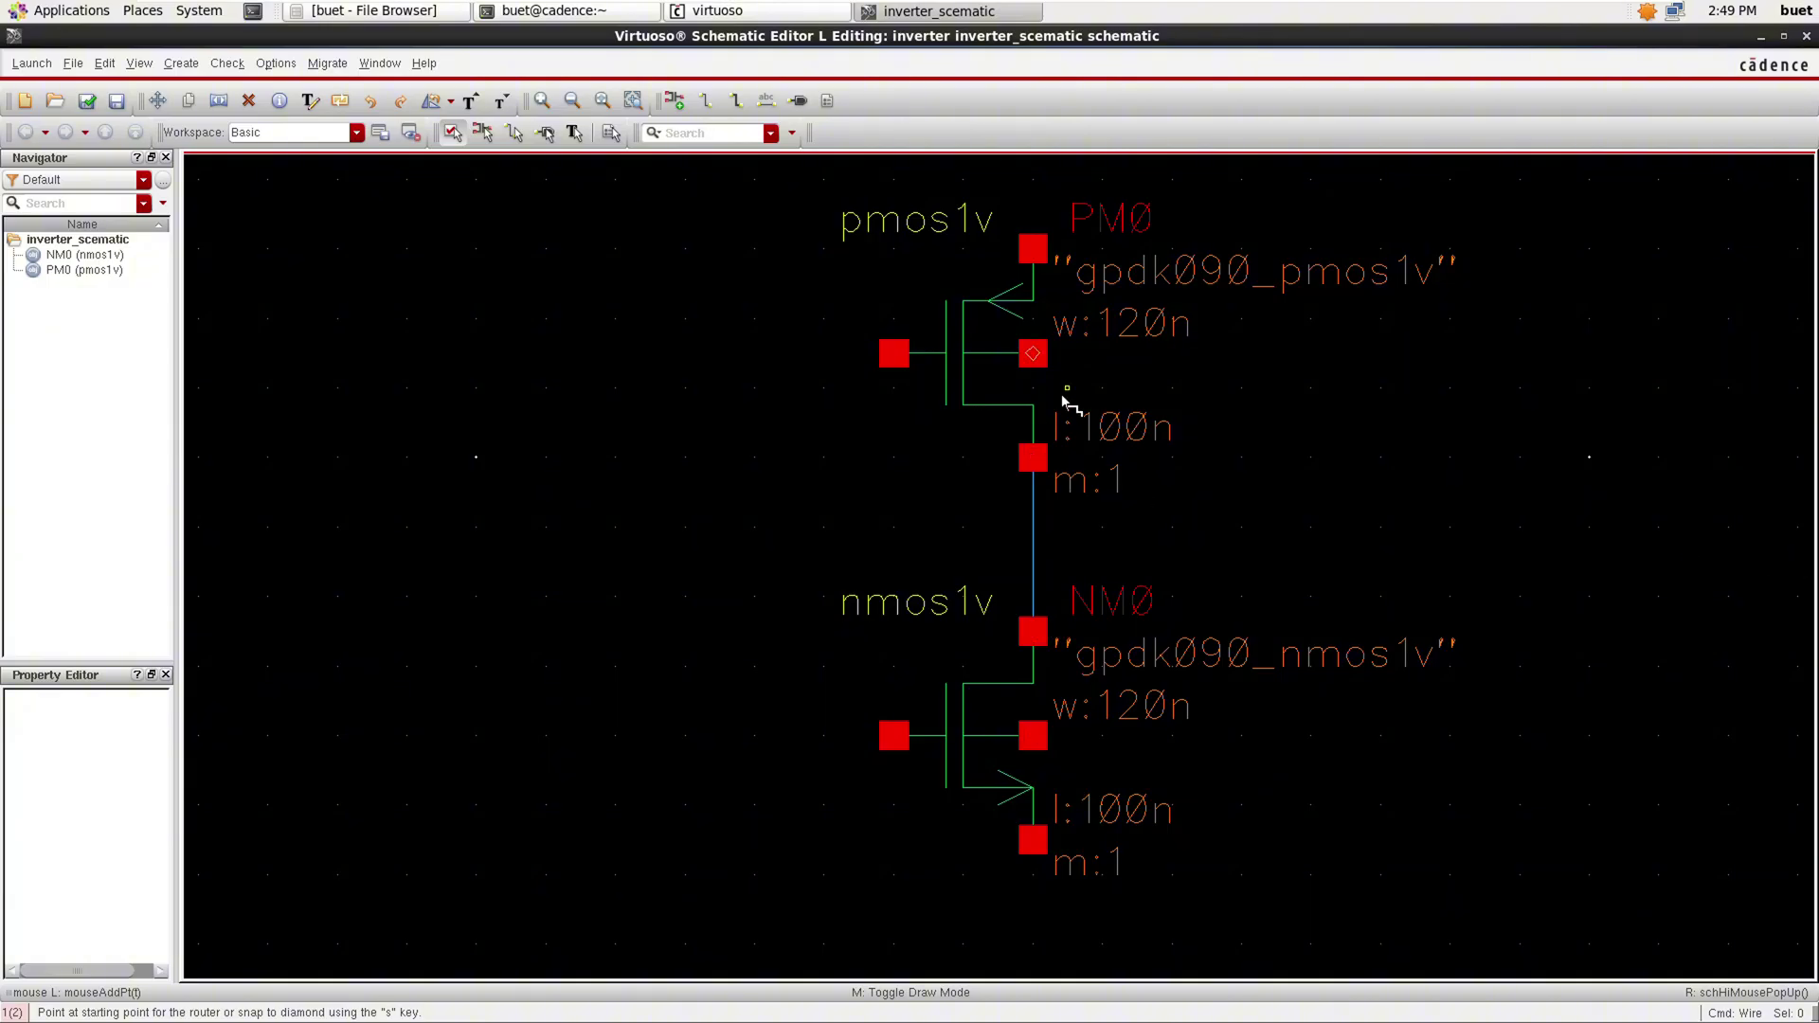
Wire the body terminal of each transistor straight down to that transistor's own lower terminal.
left_click(1033, 355)
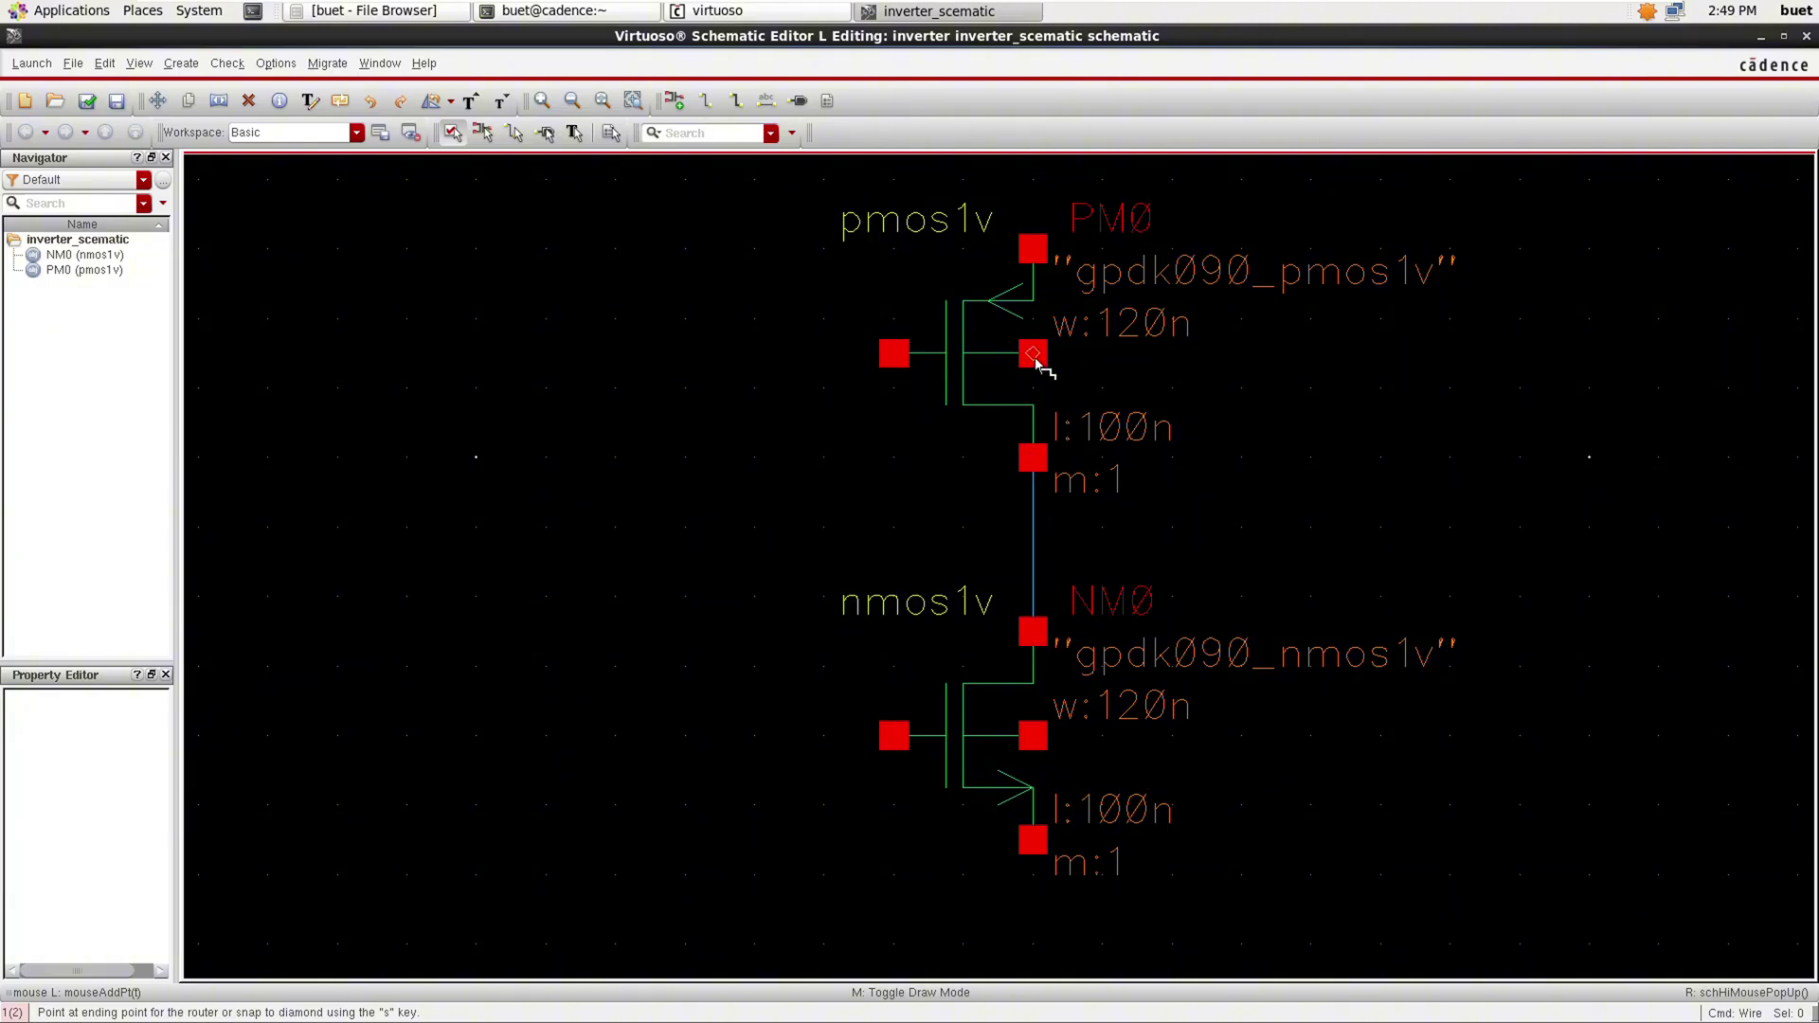
left_click(1033, 459)
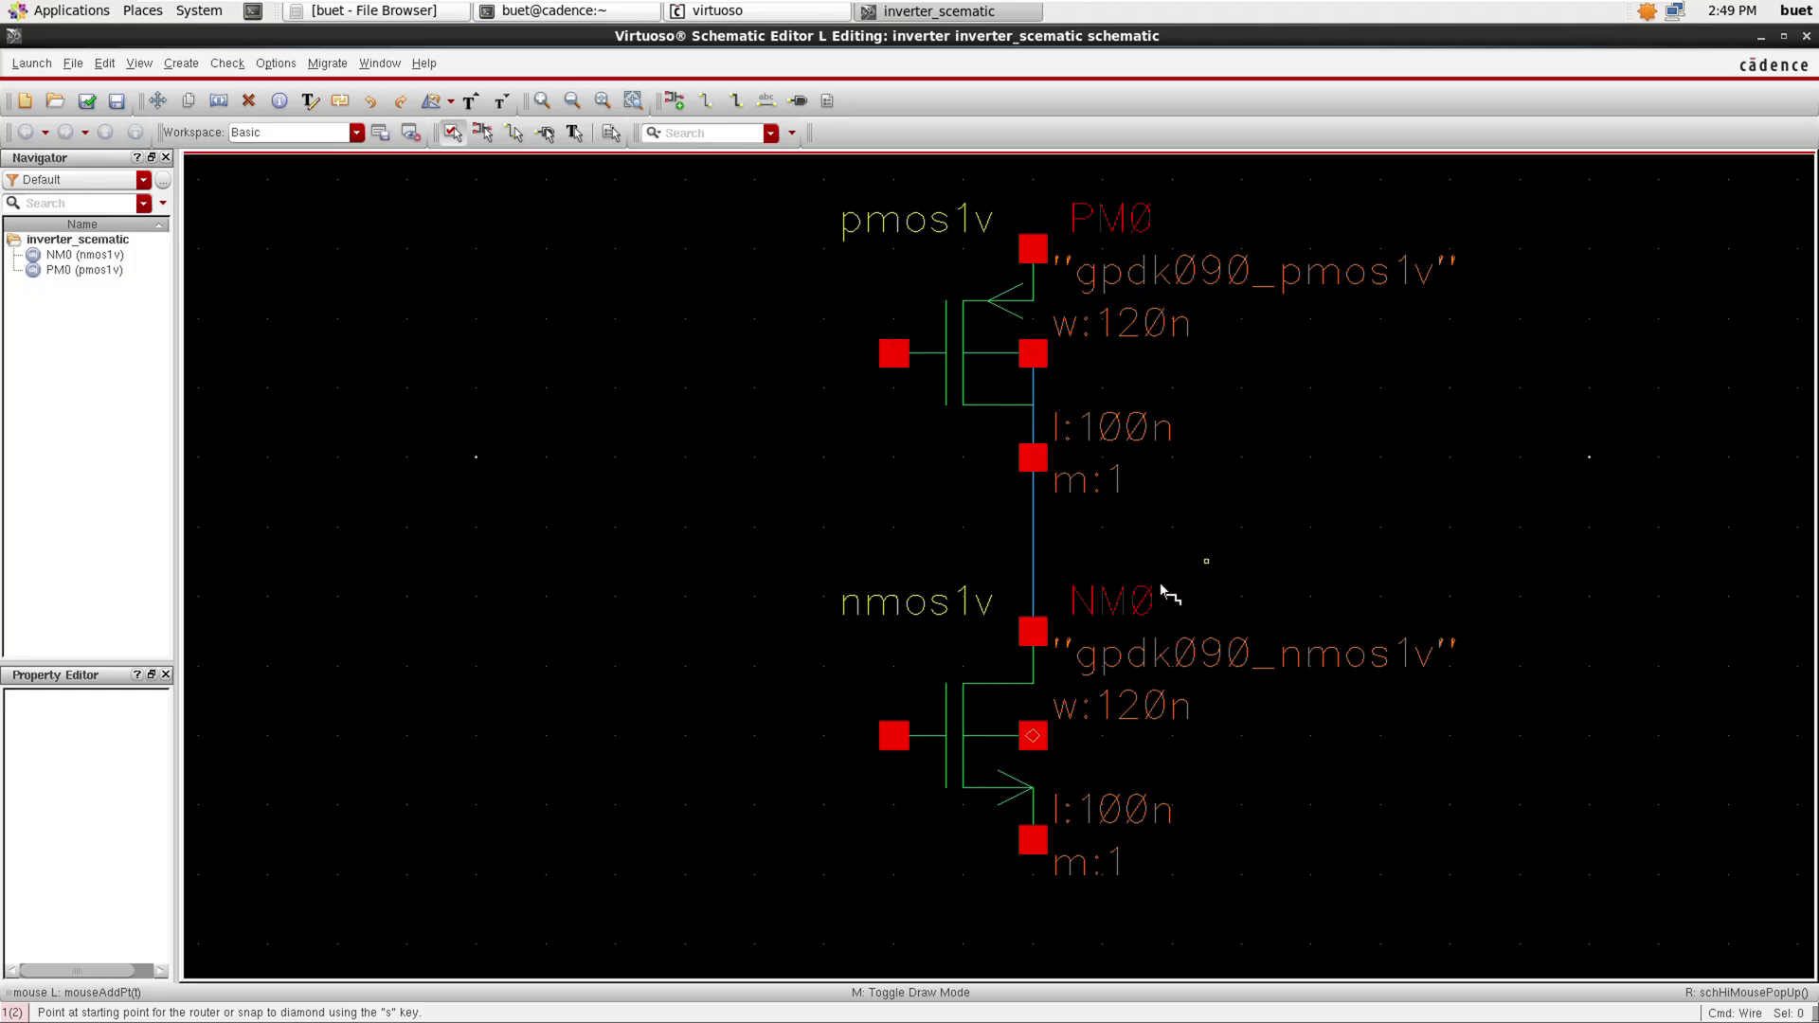
left_click(1042, 746)
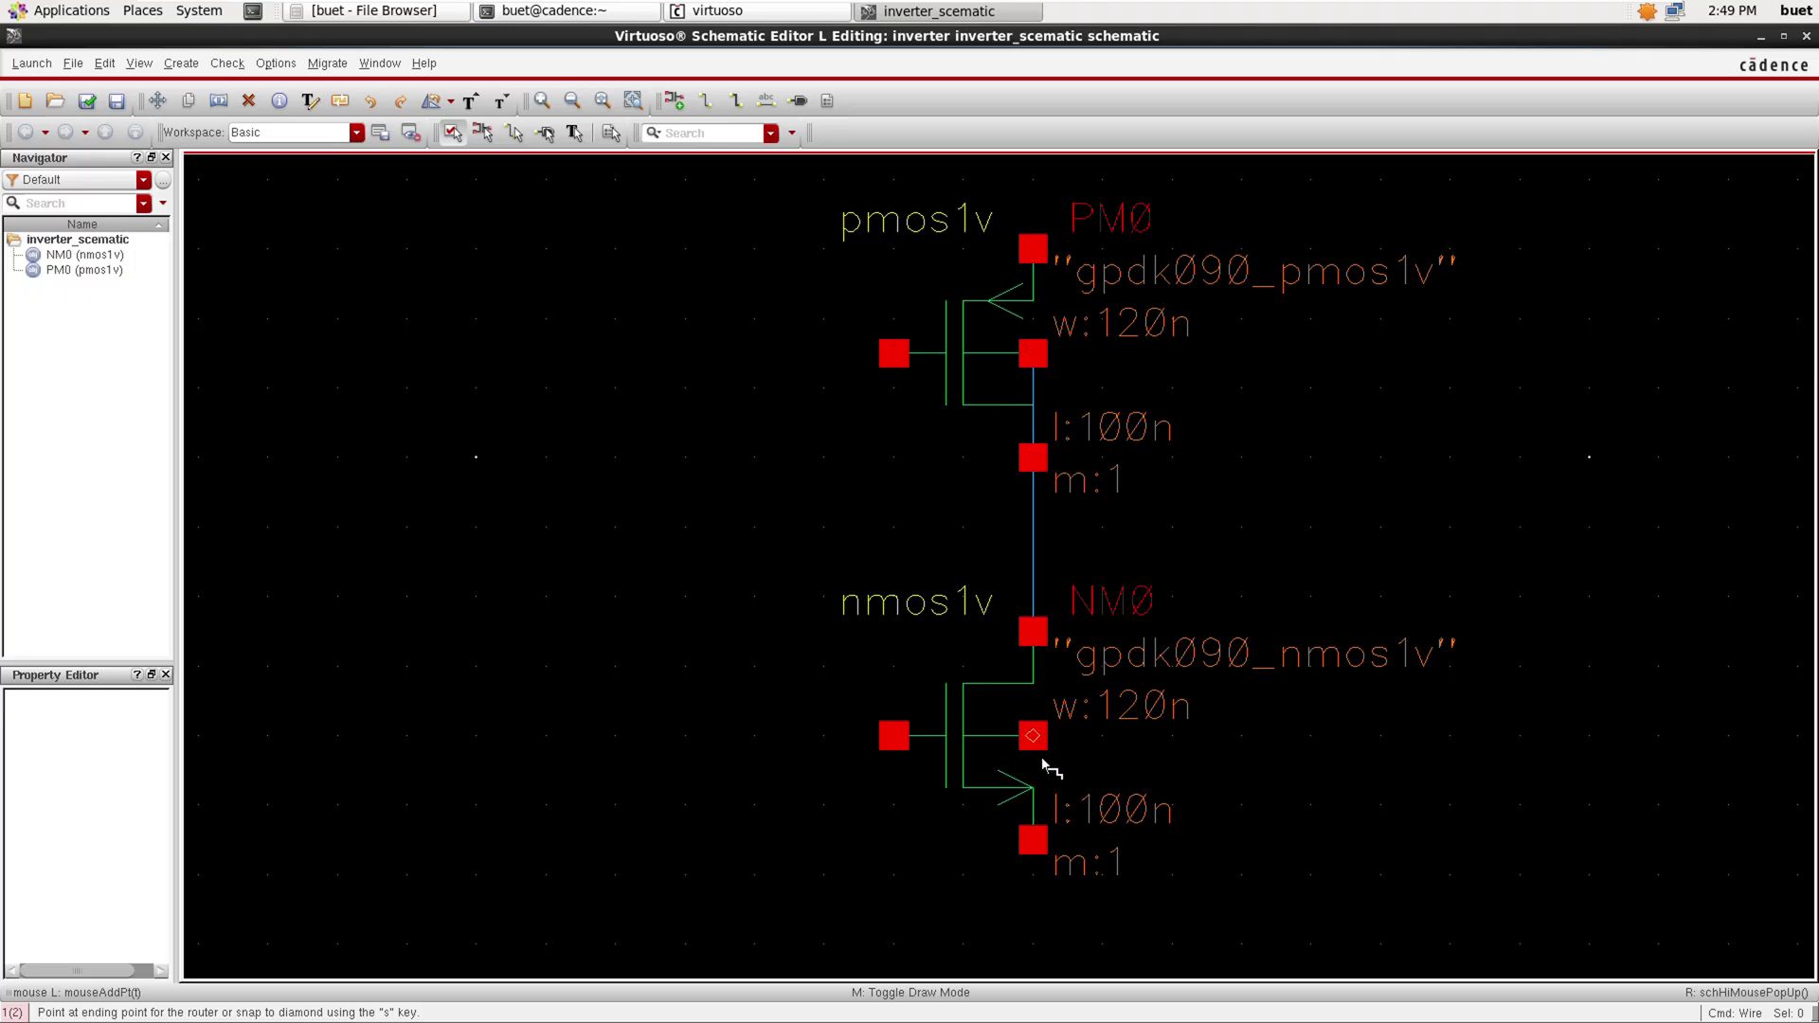
left_click(1034, 839)
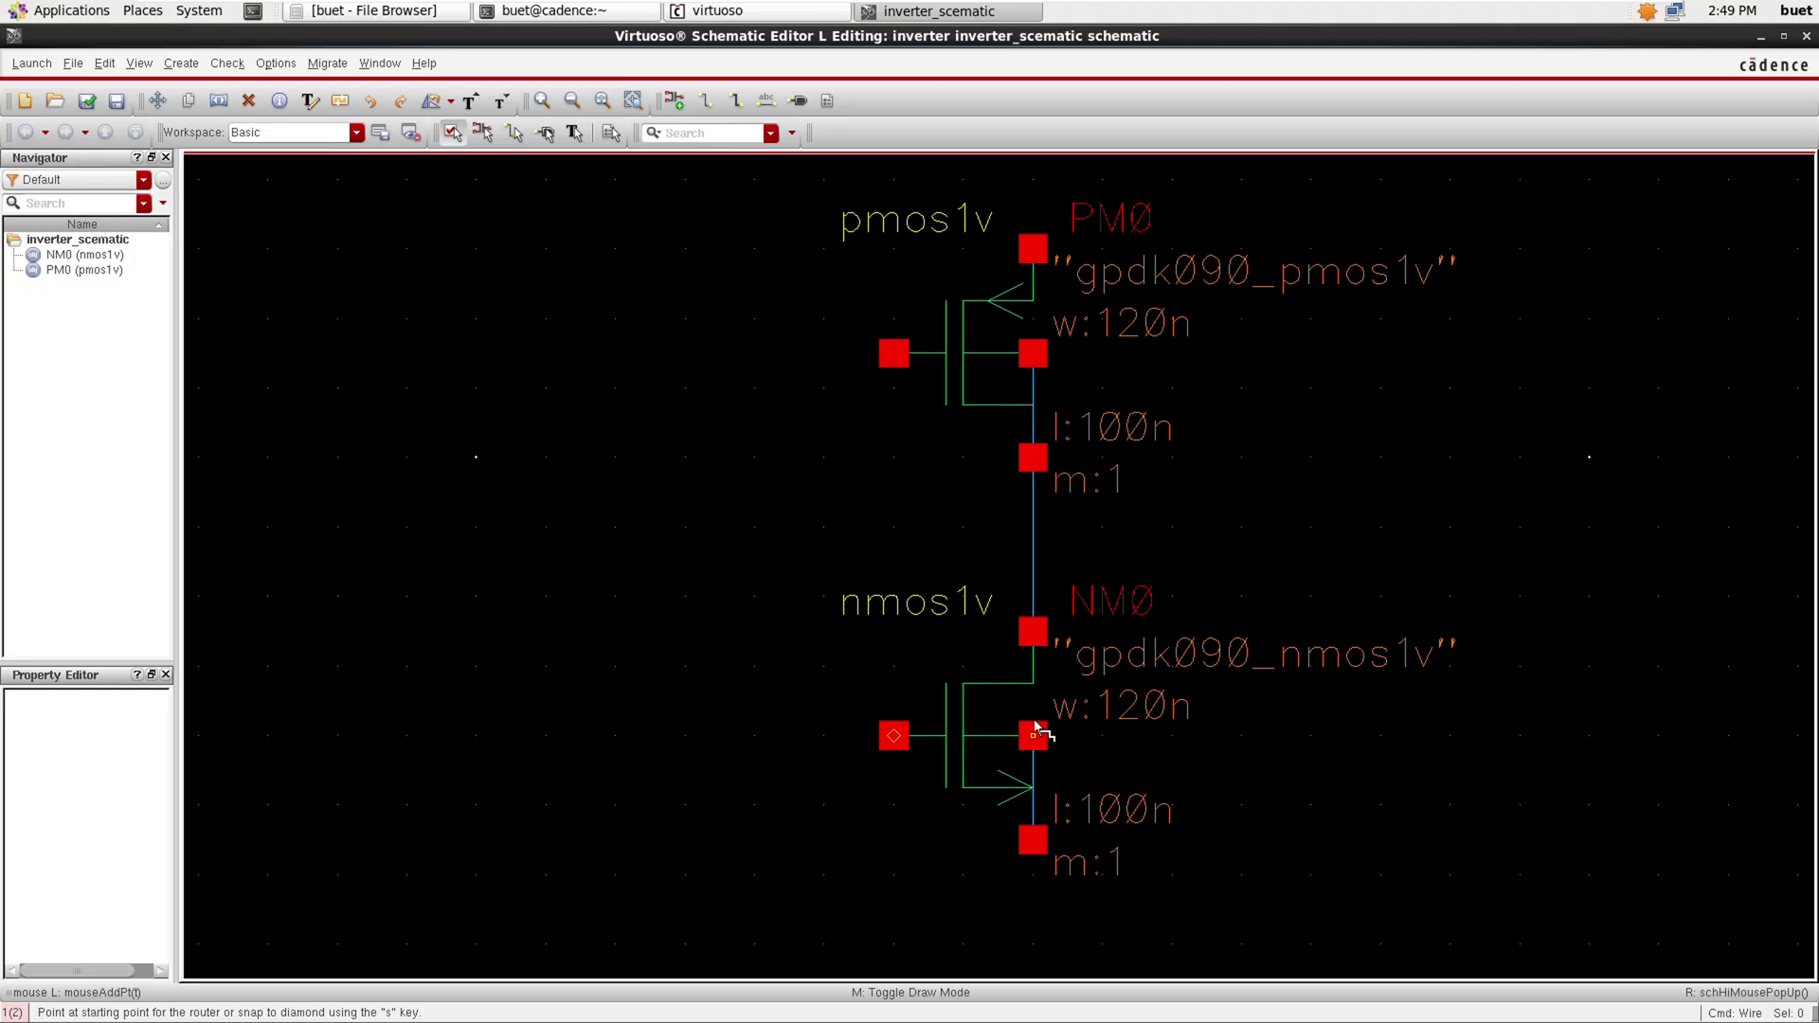
Wire the PMOS and NMOS gates together with a loop to their left, and extend an input wire leftward from its middle.
left_click(893, 353)
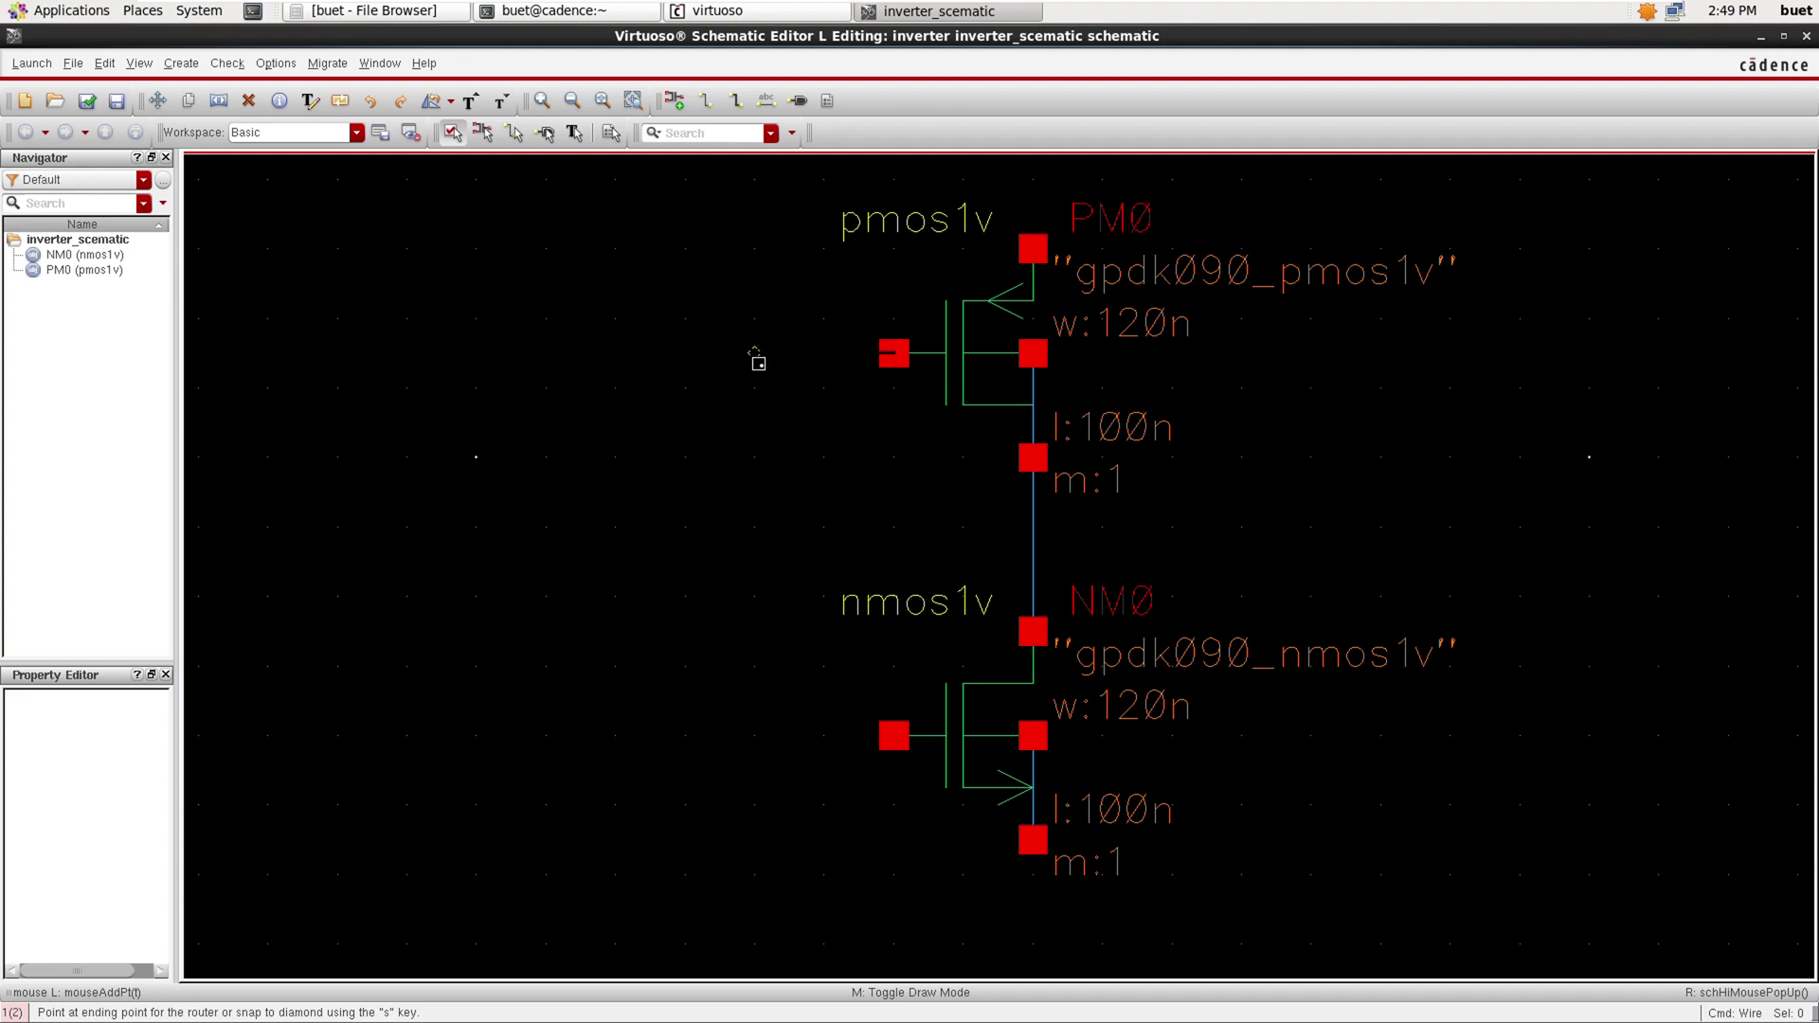
left_click(755, 735)
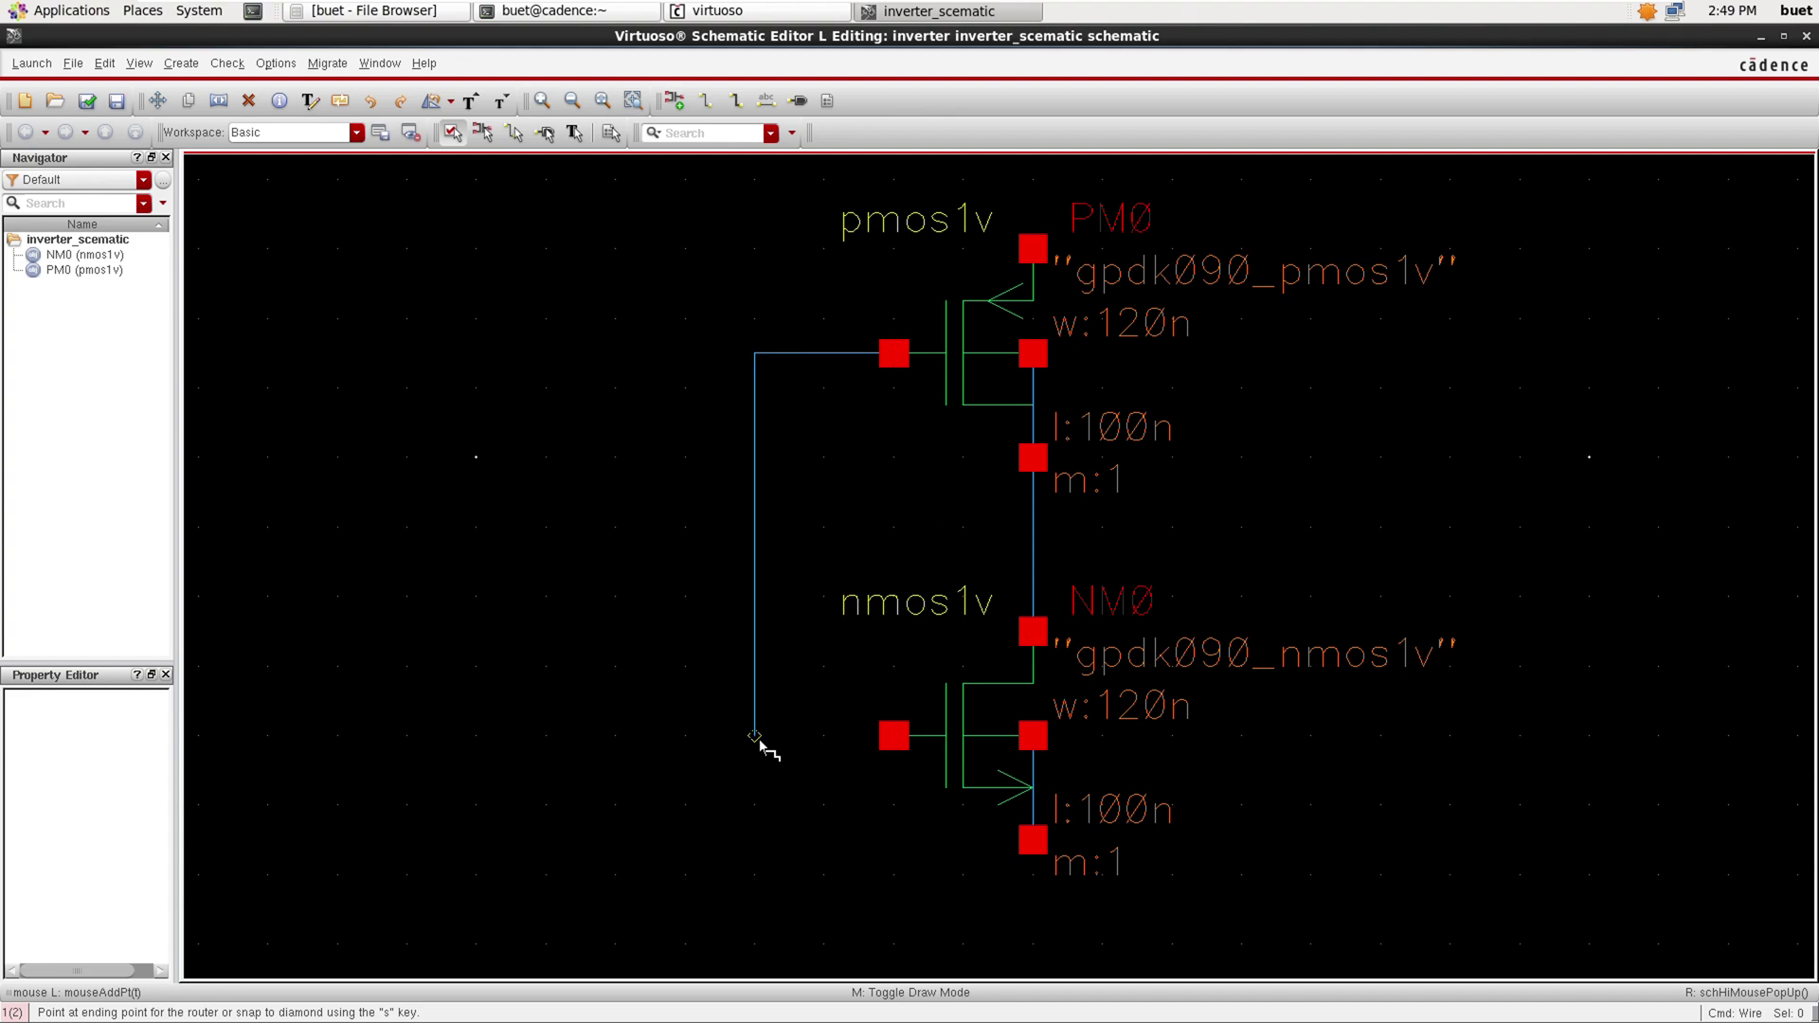
left_click(893, 735)
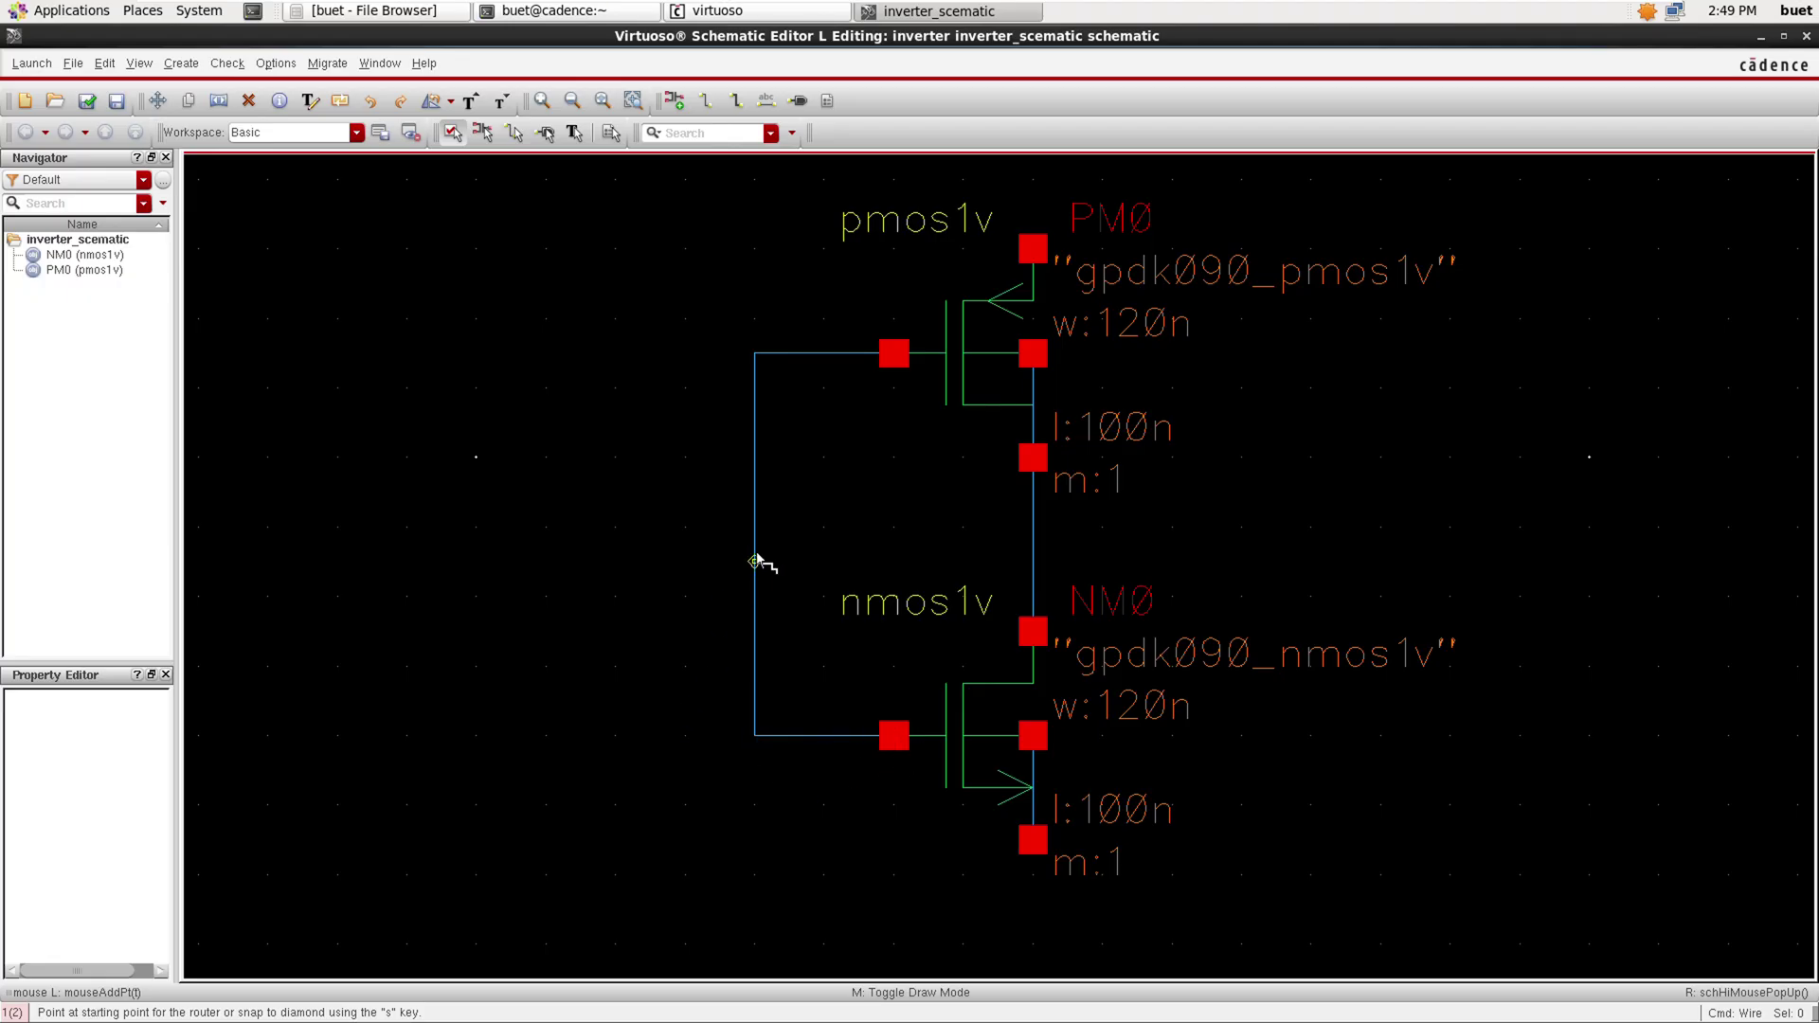
left_click(755, 526)
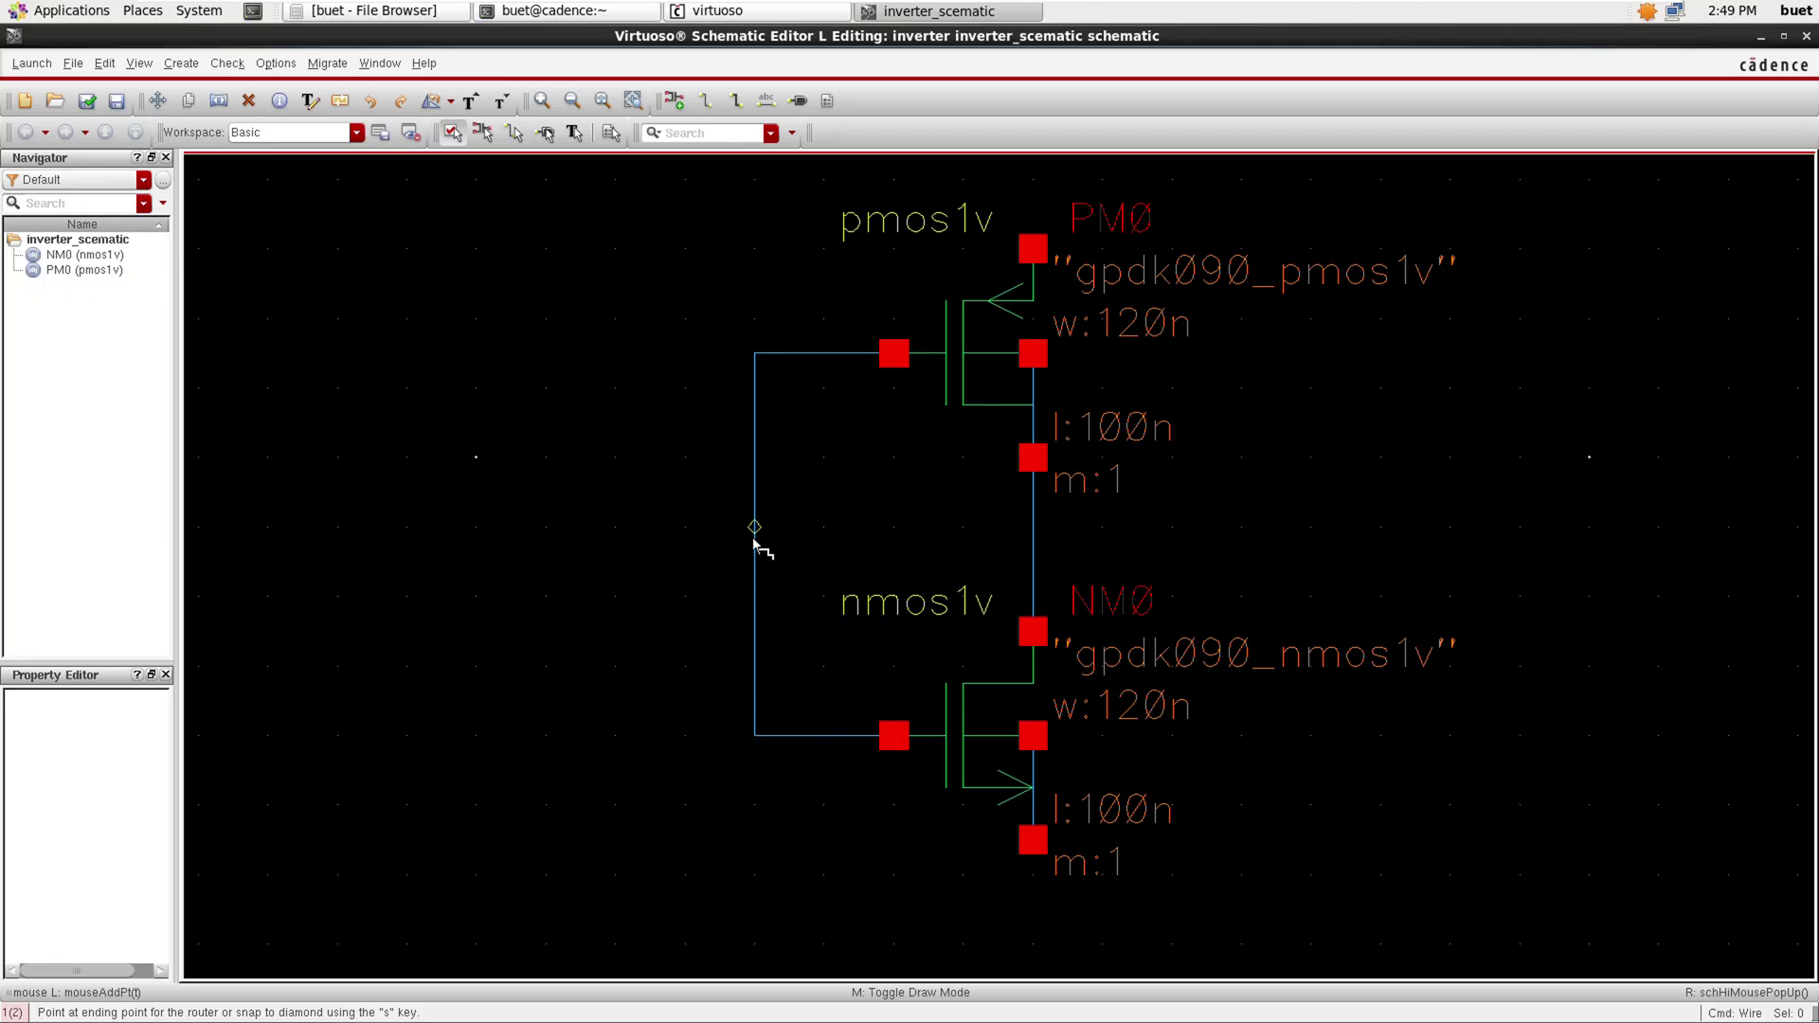
left_click(548, 528)
key("Escape")
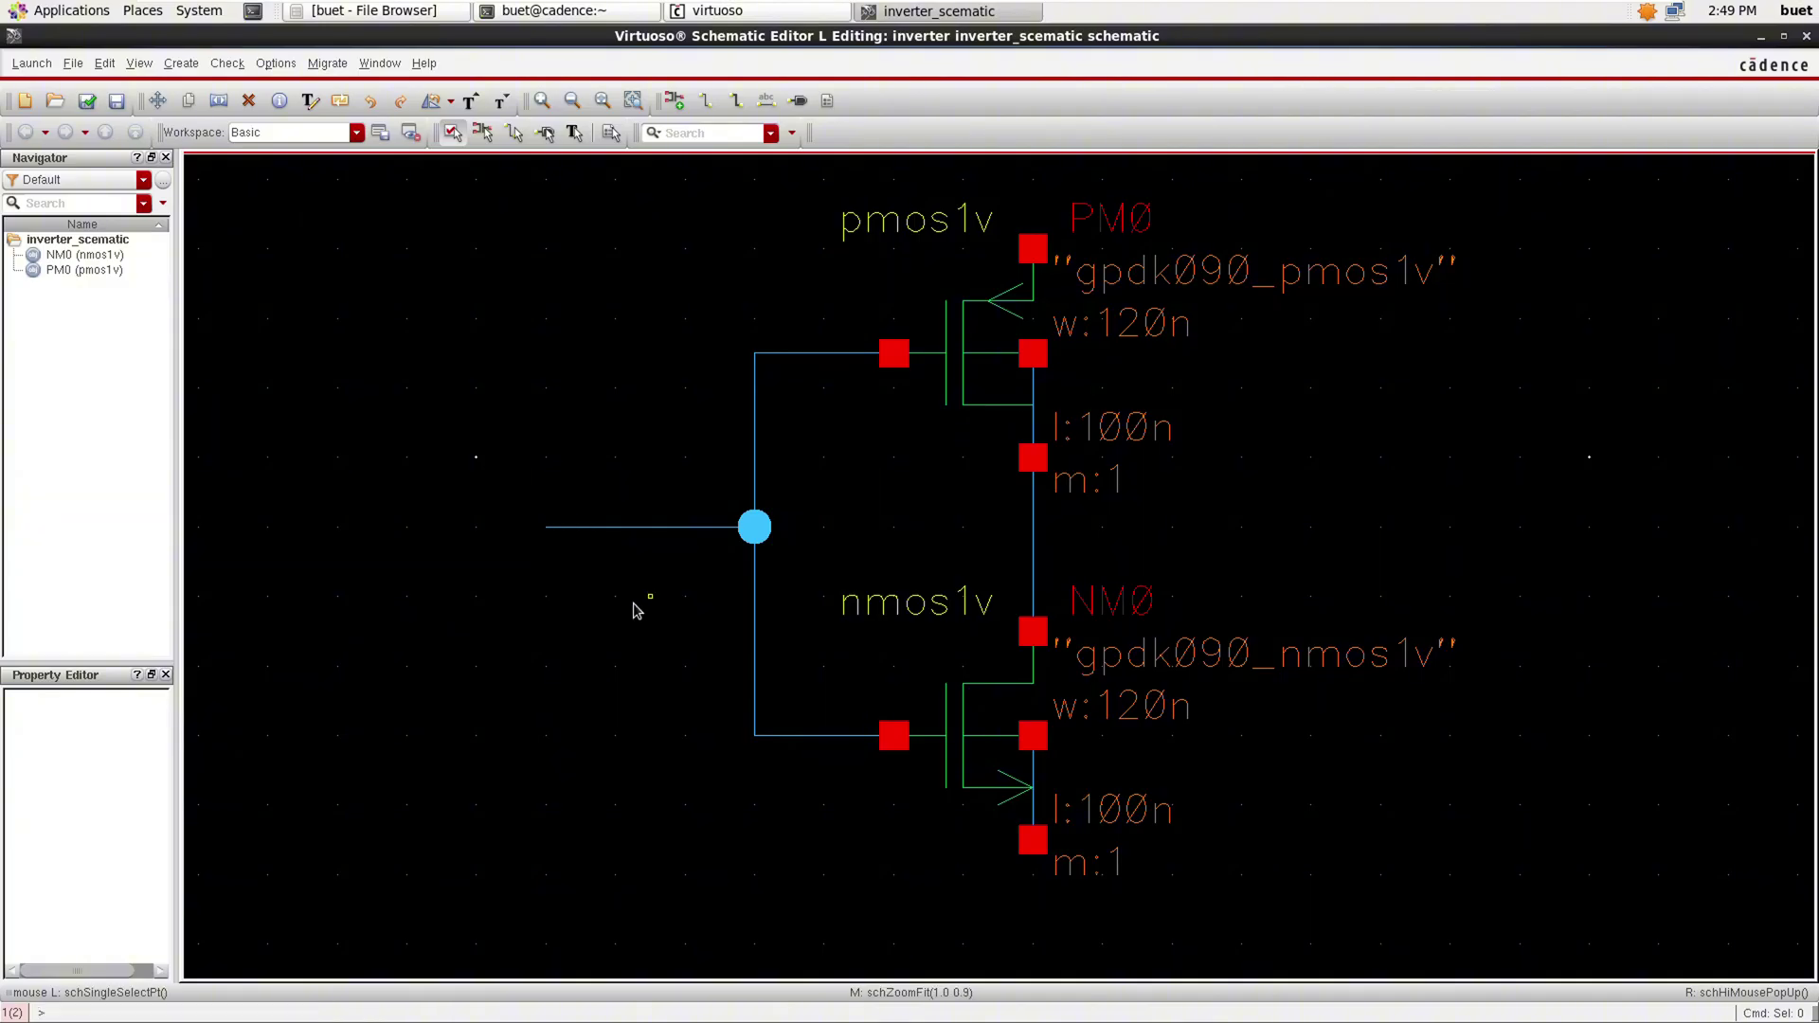
Draw an output wire extending rightward from the middle of the wire joining the two transistors.
left_click(1033, 553)
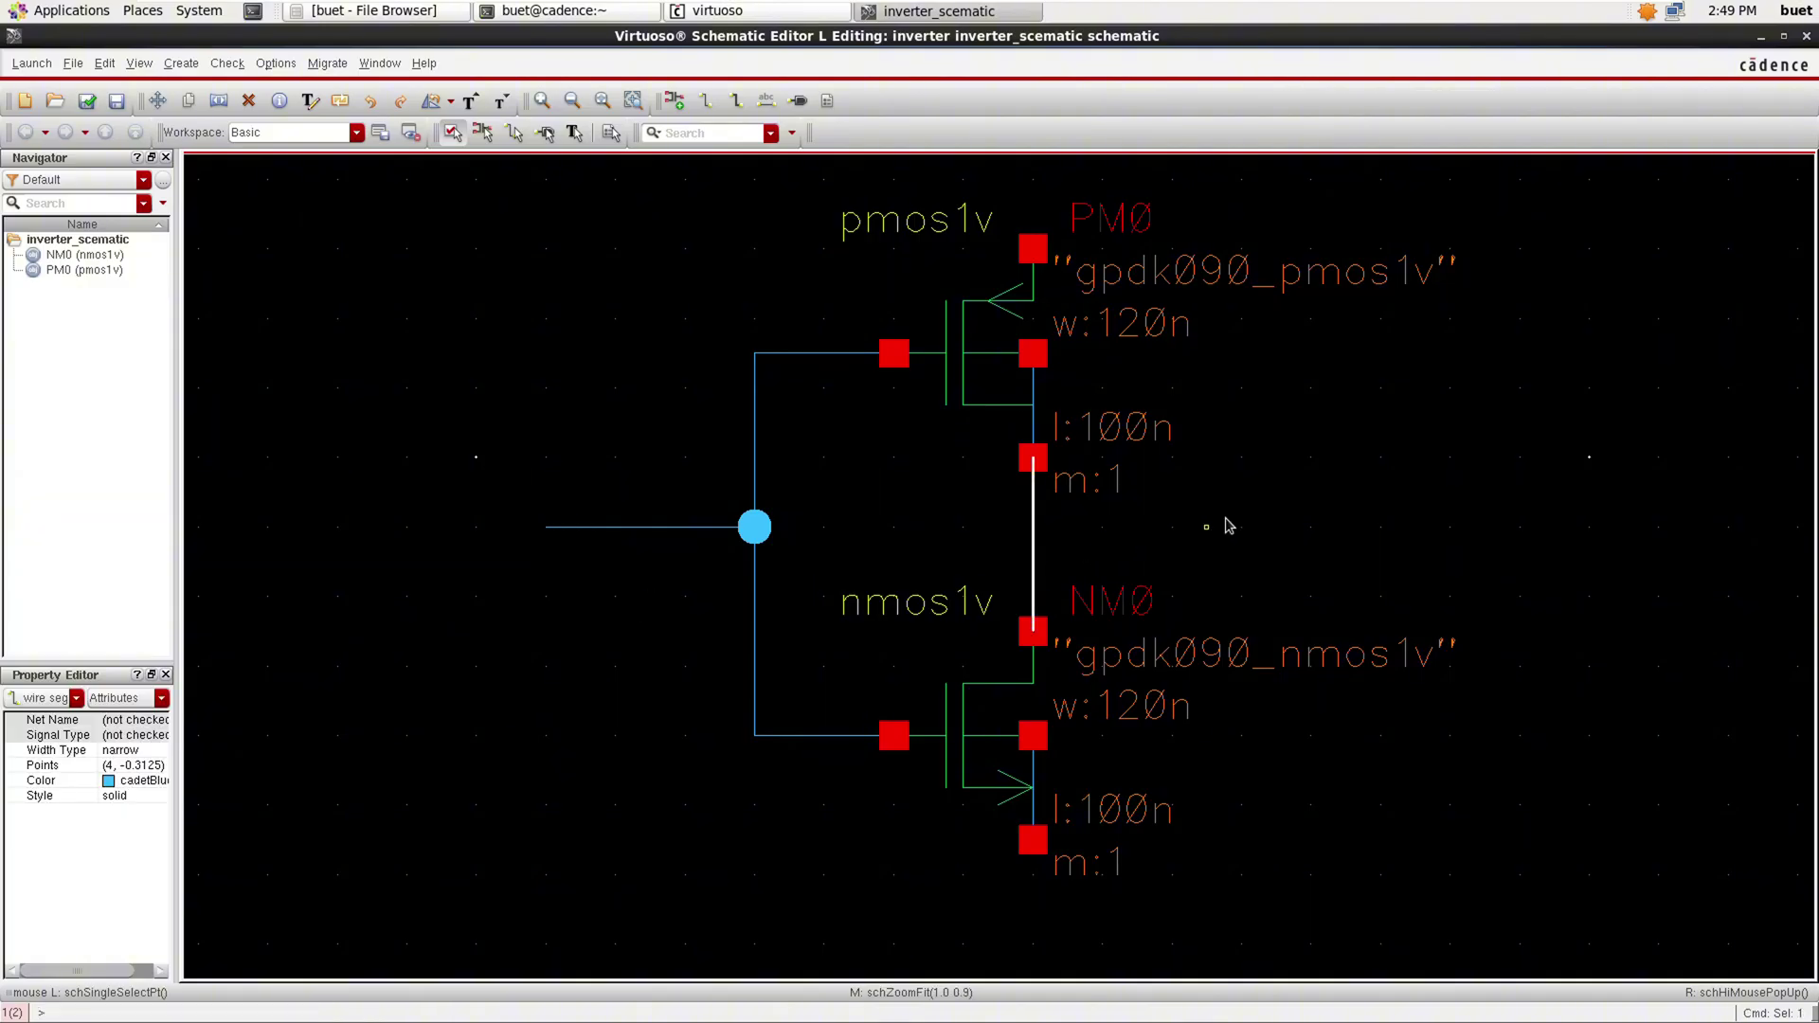
left_click(1328, 550)
key("w")
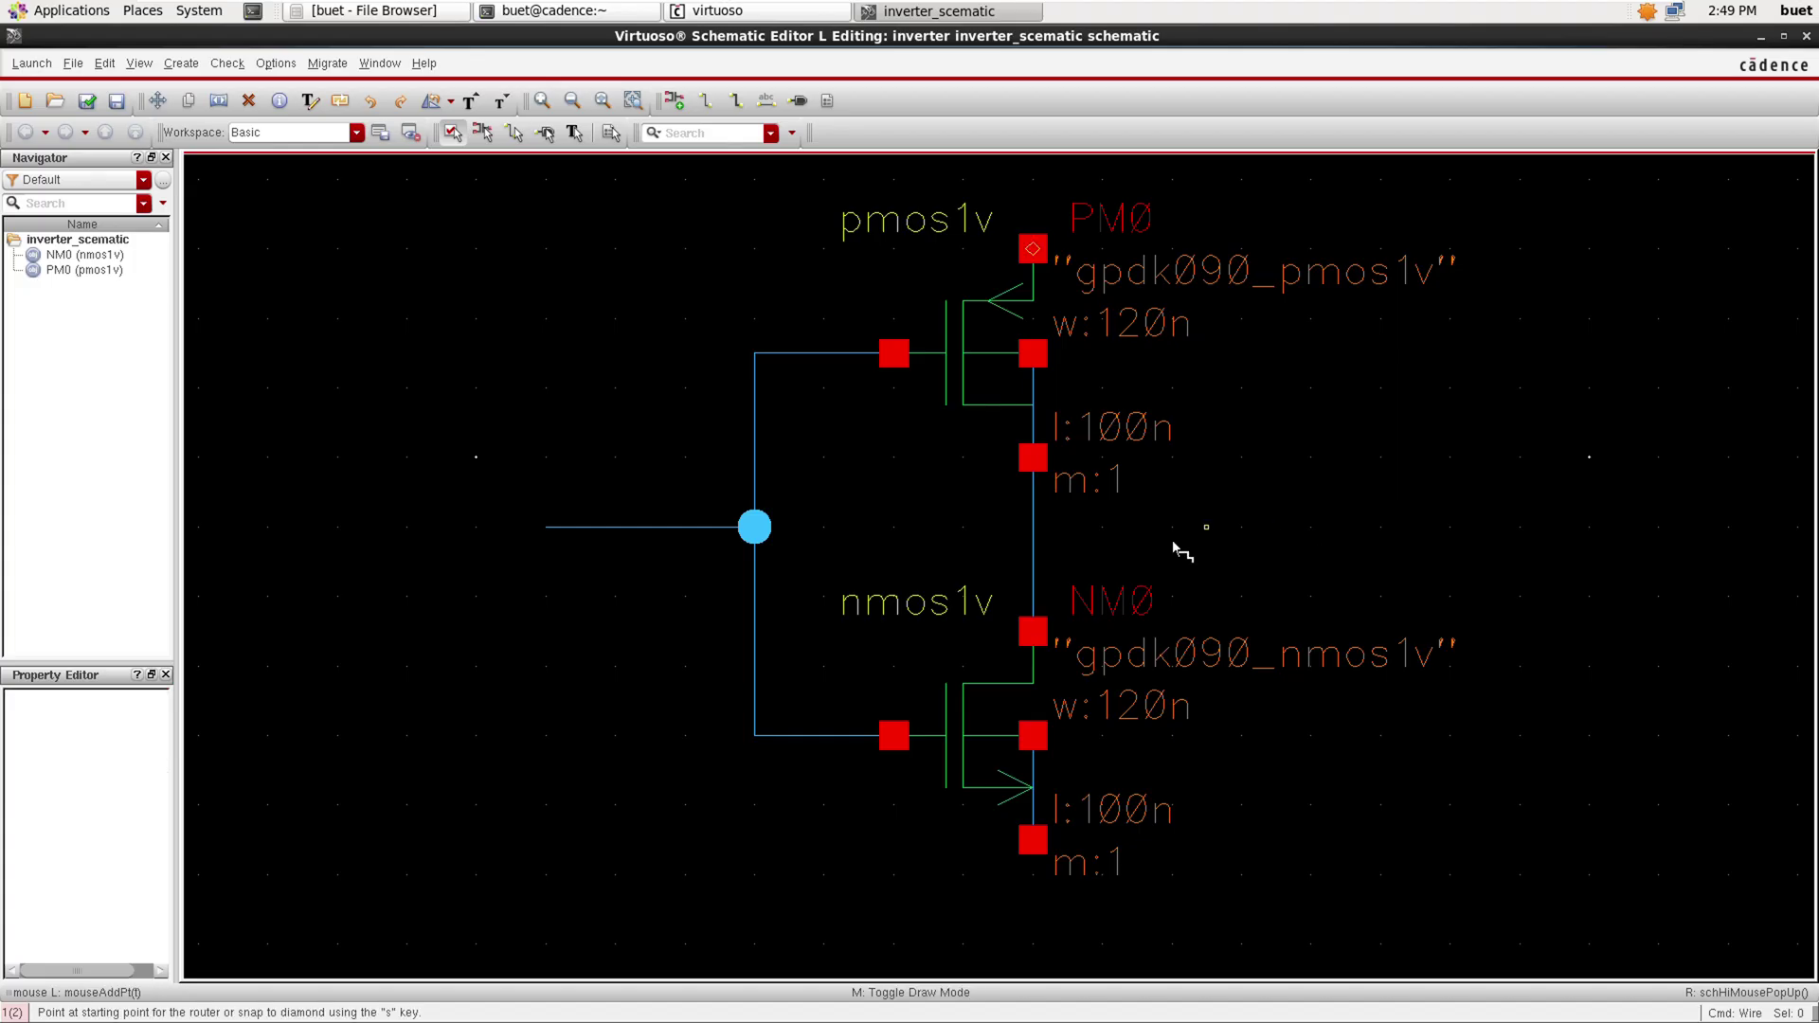
left_click(1035, 545)
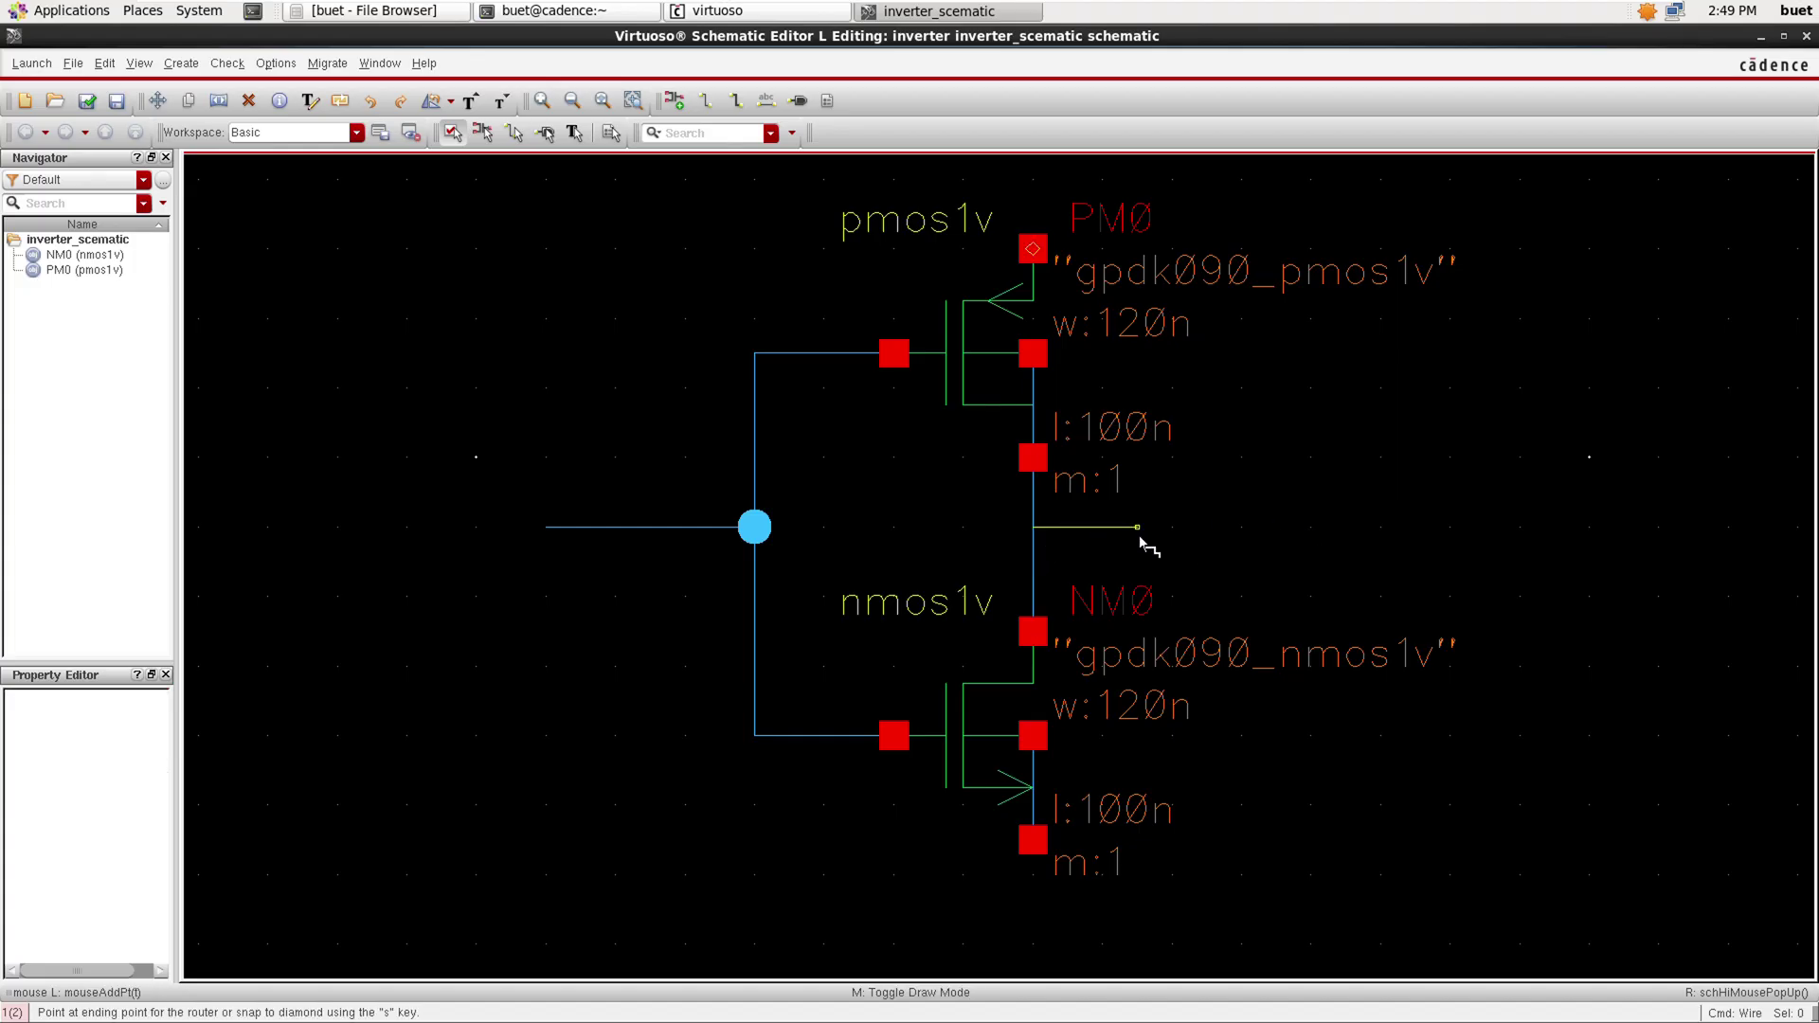
left_click(1291, 542)
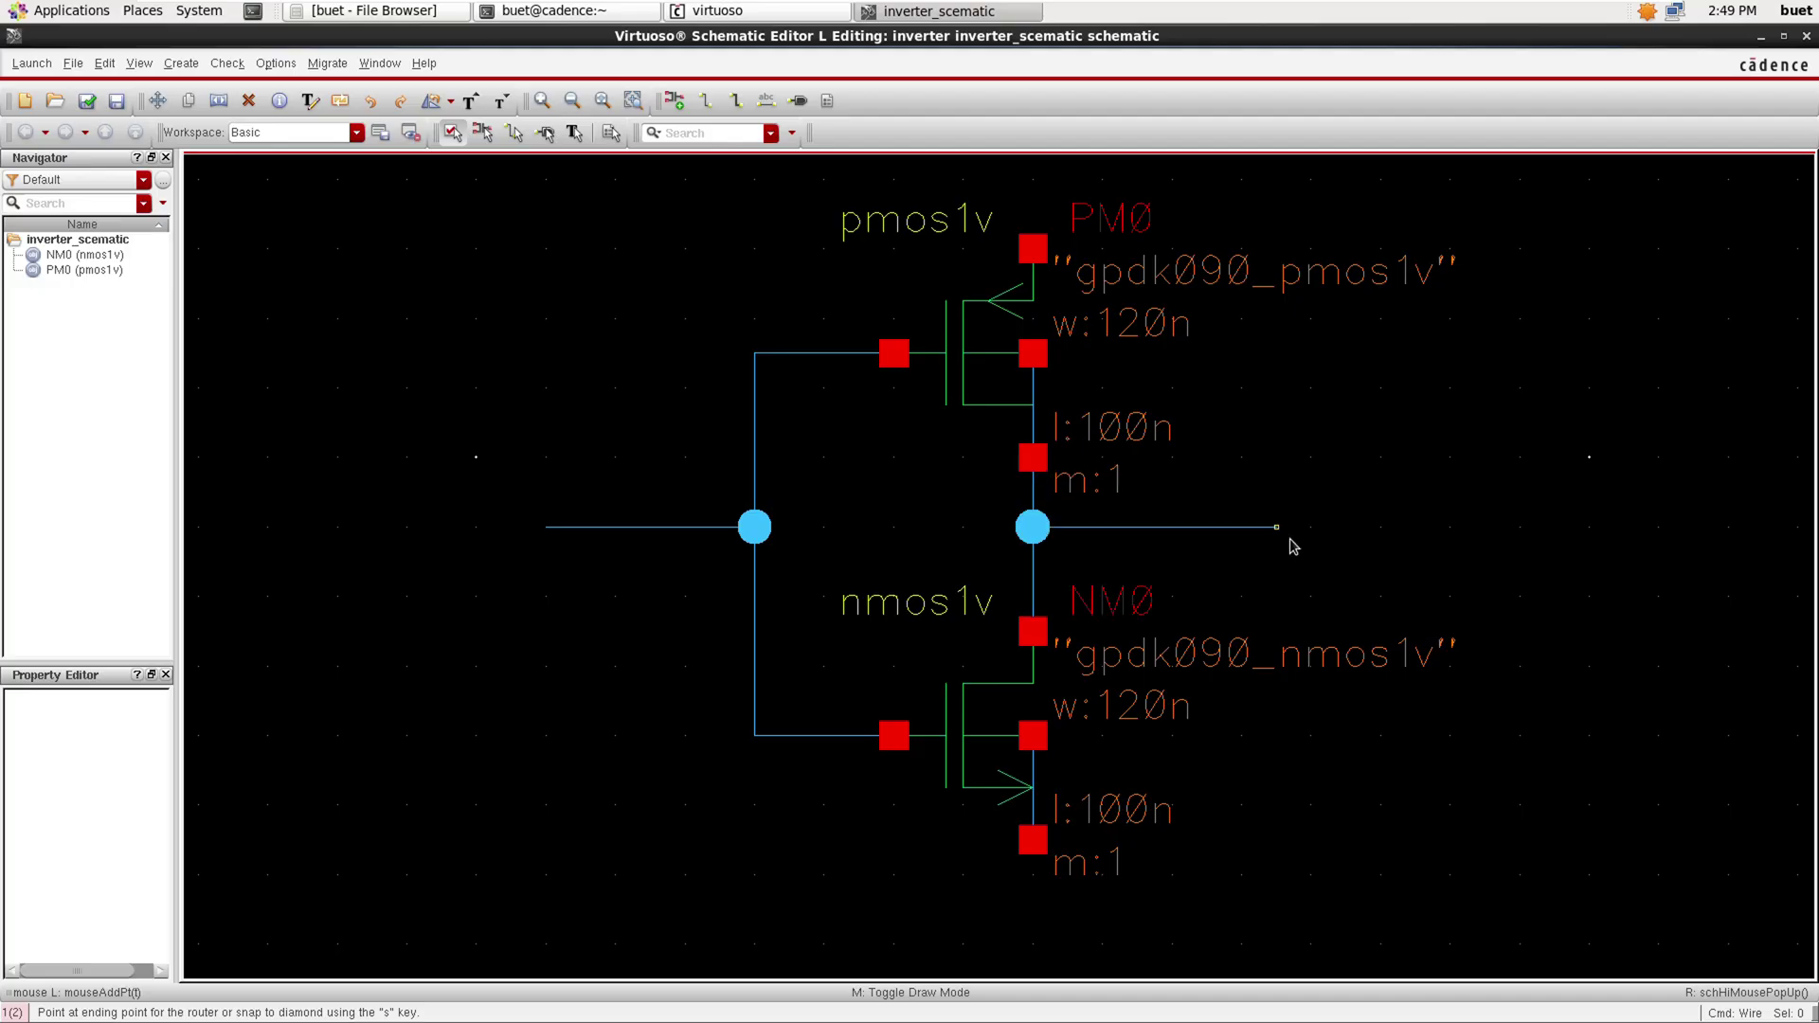
key("Escape")
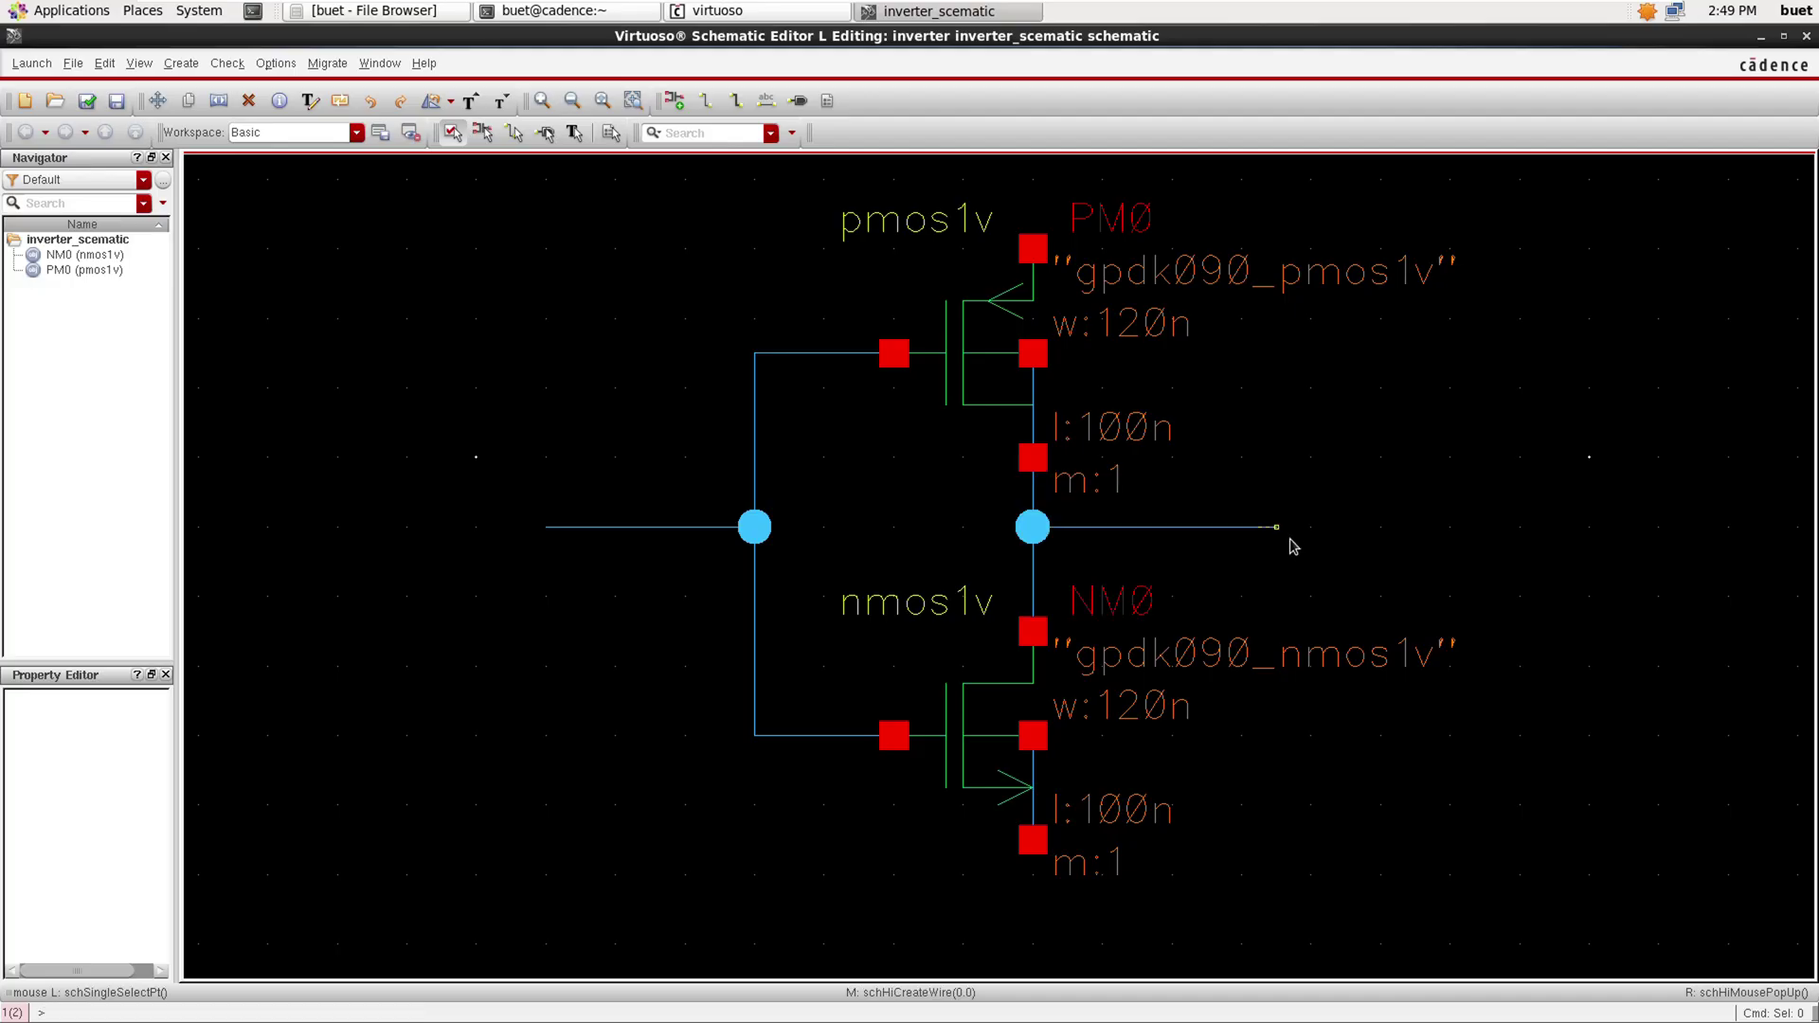
Extend a wire straight down from the NMOS lower terminal and another straight up from the PMOS upper terminal.
key("w")
left_click(1038, 852)
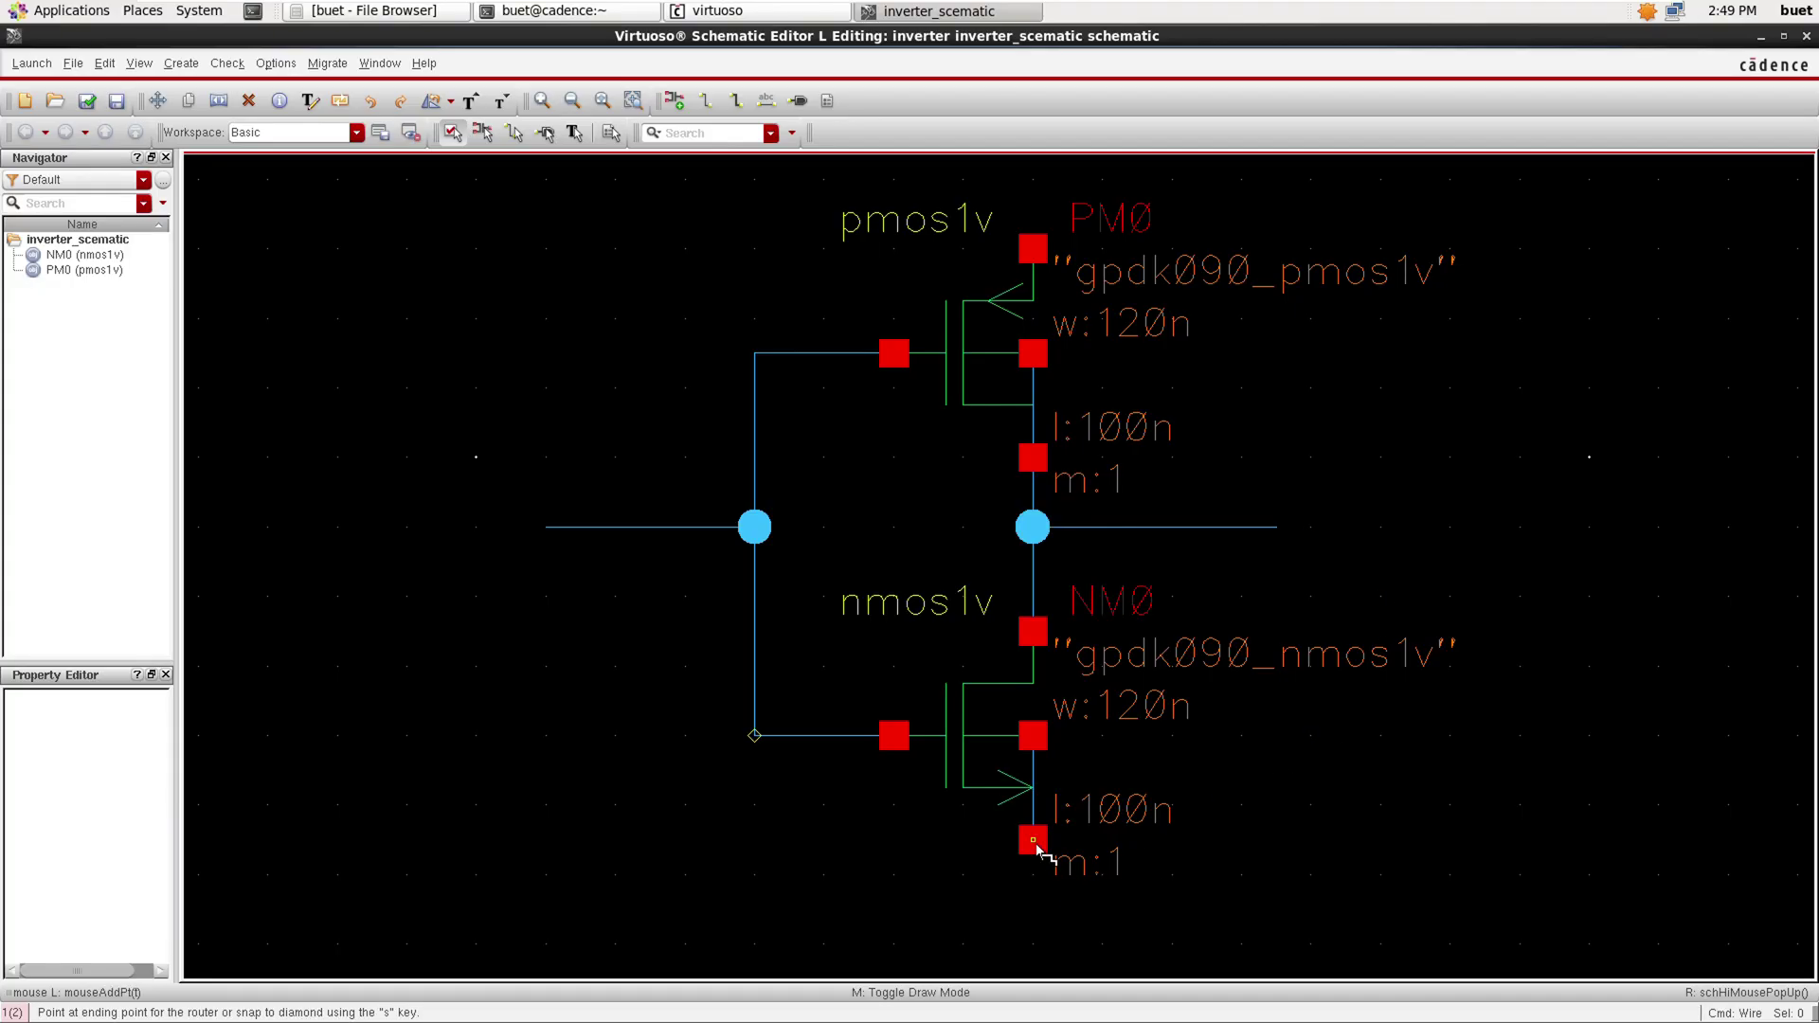
left_click(1039, 975)
key("Escape")
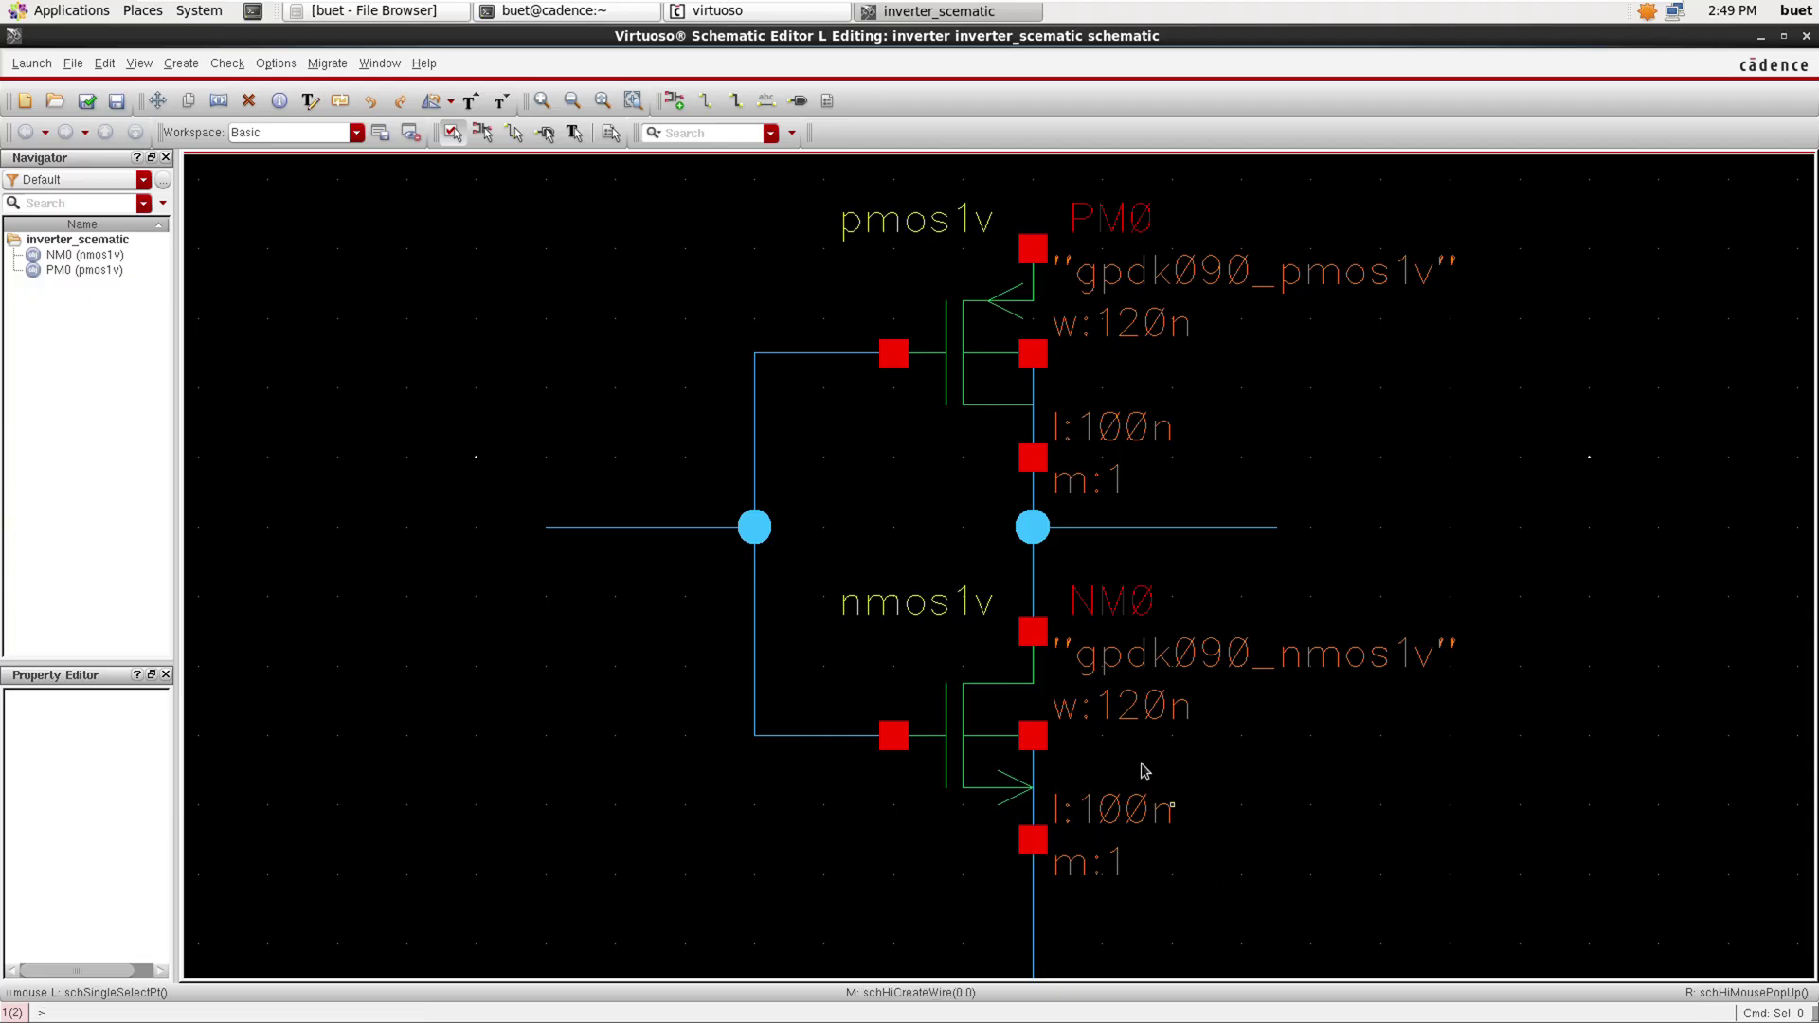
key("w")
left_click(1034, 249)
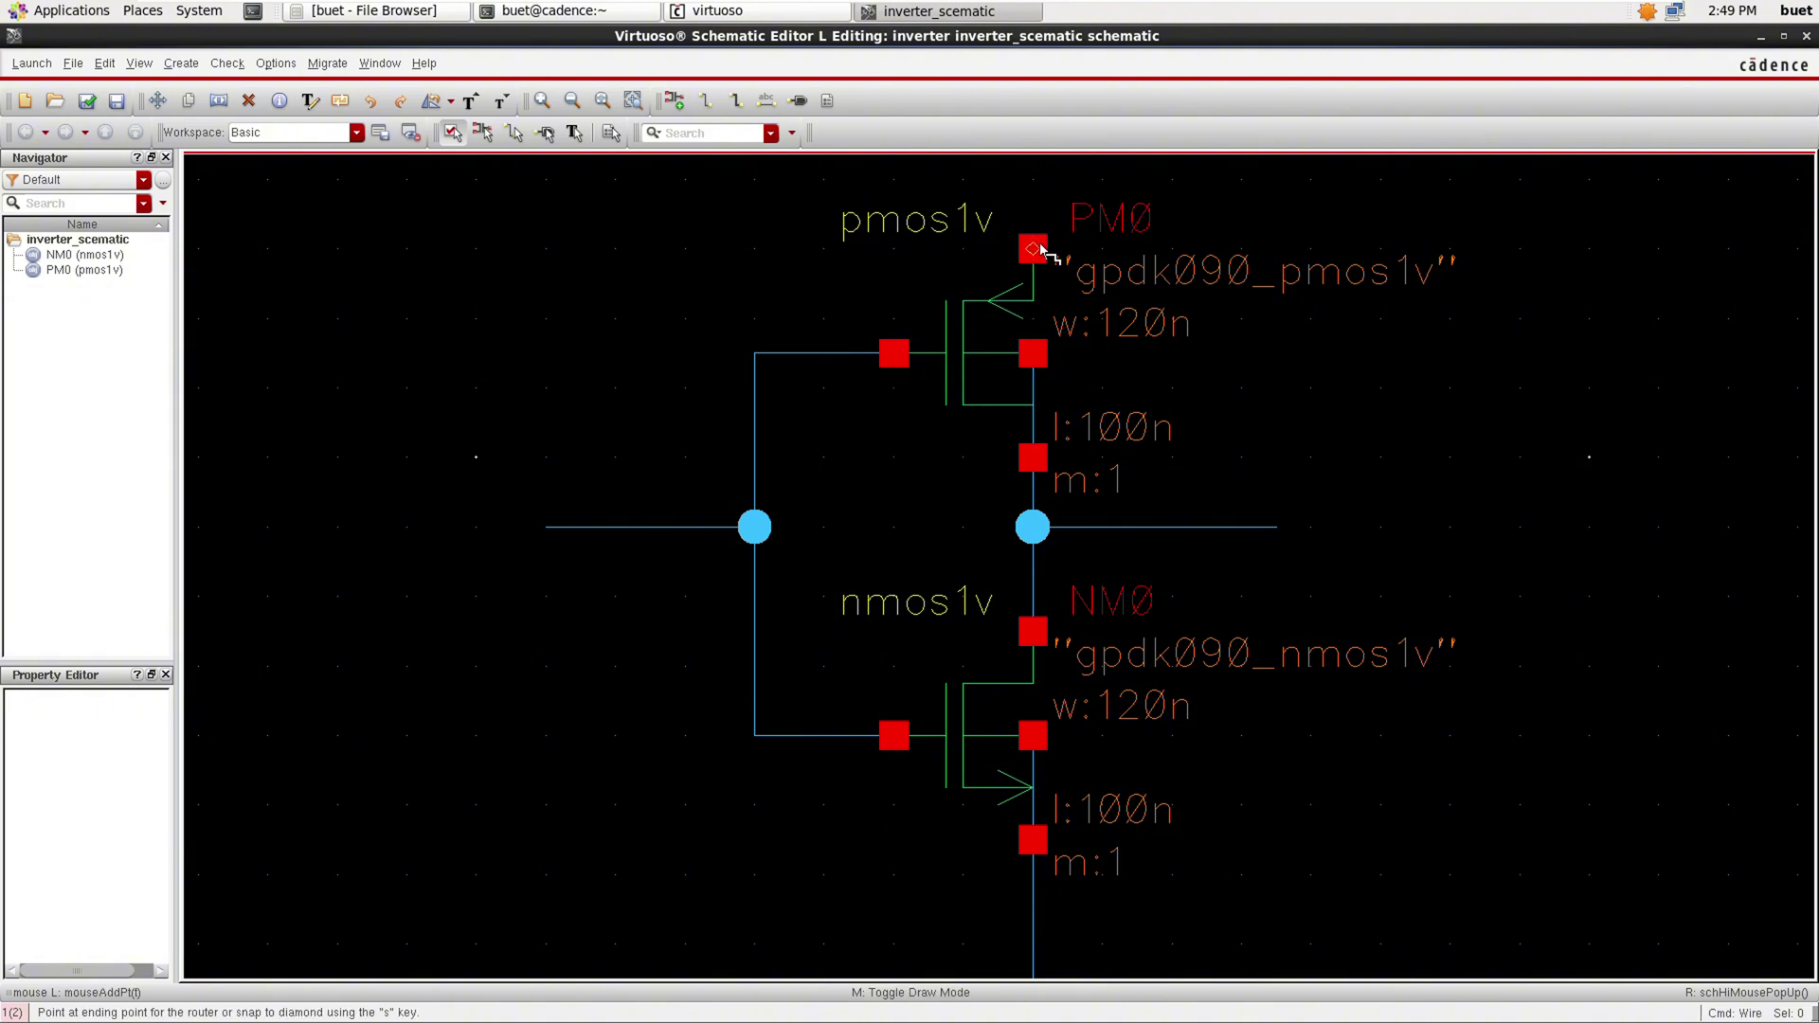
left_click(1034, 157)
scroll(1035, 166, "down", 1)
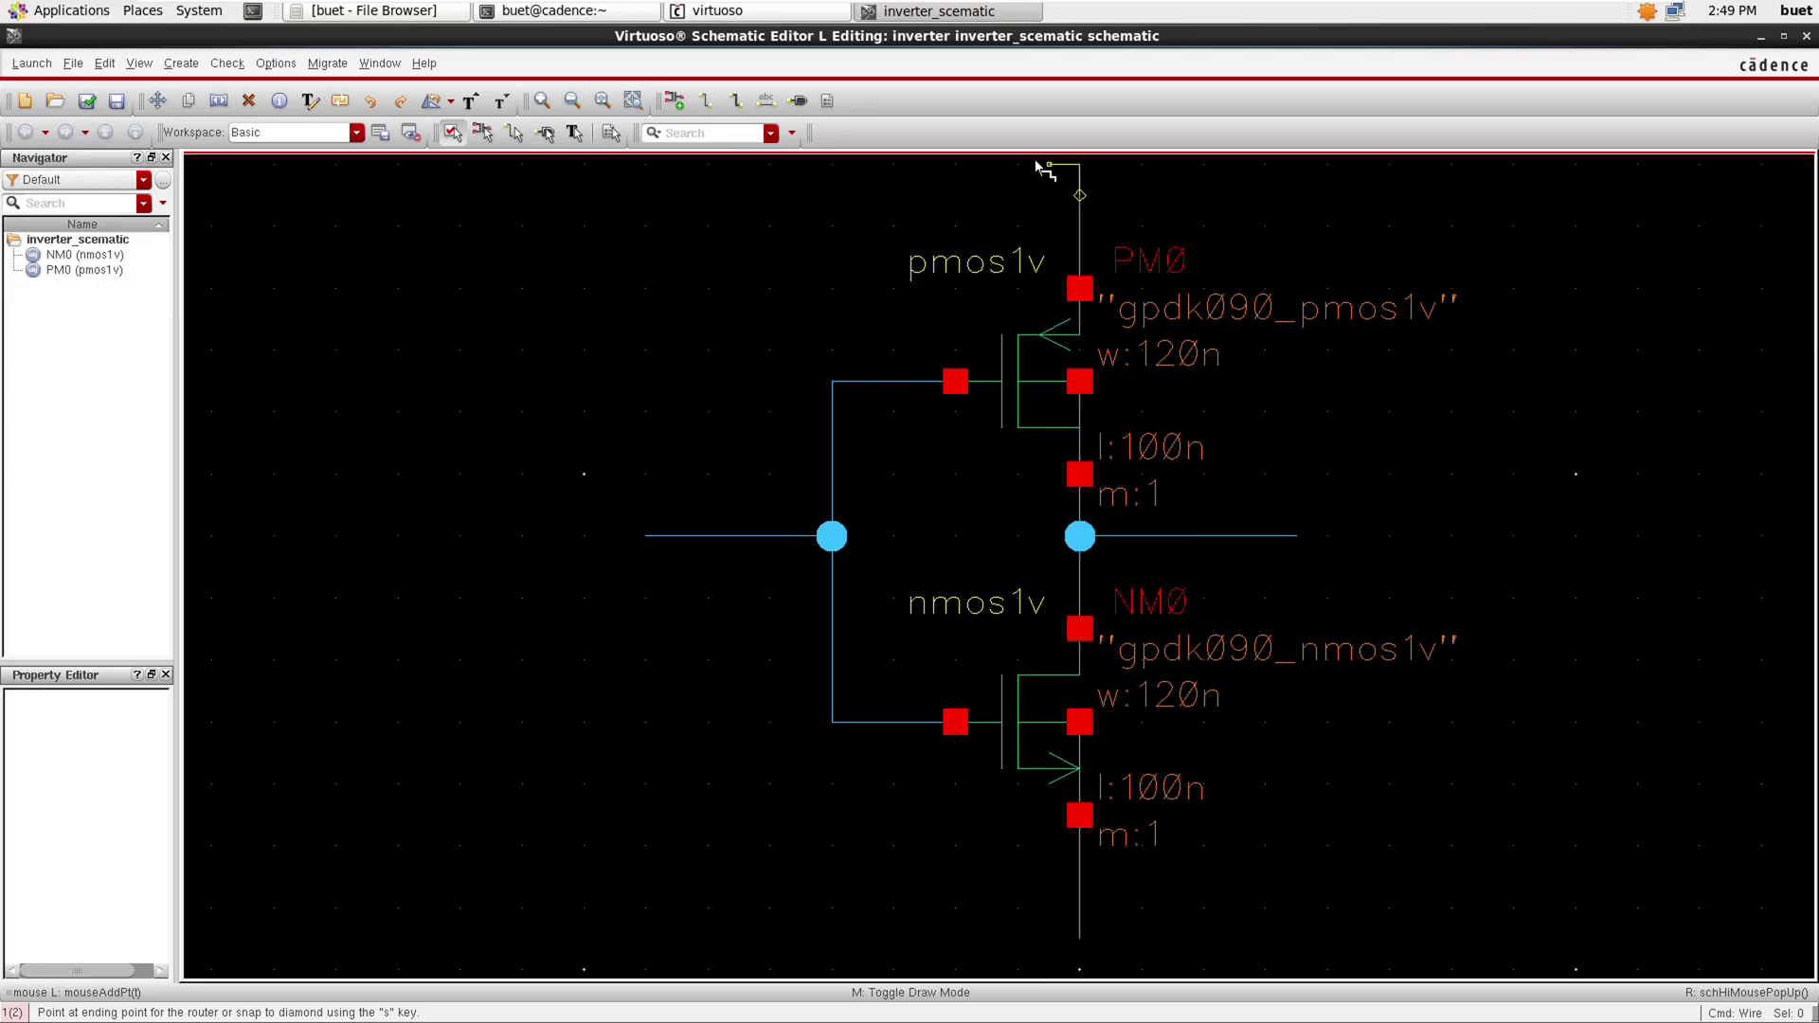
key("Escape")
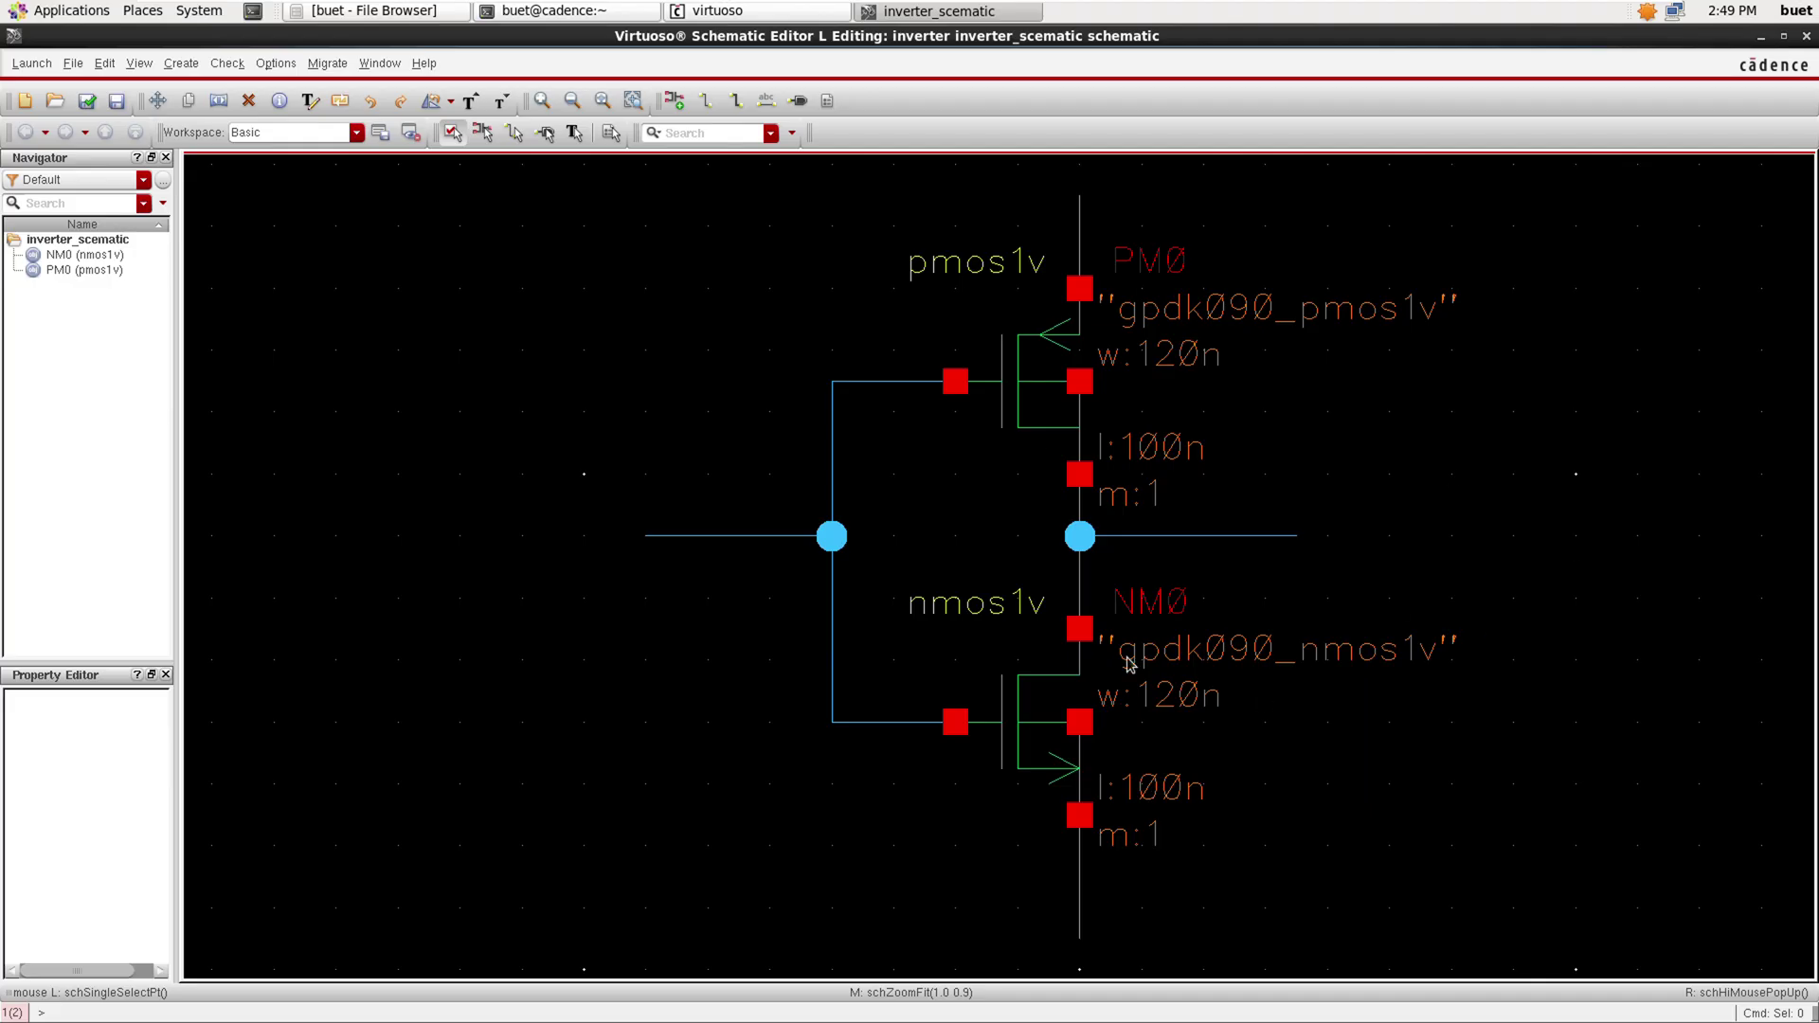
Place an input pin named vin on the free end of the input wire.
left_click(798, 104)
type("v")
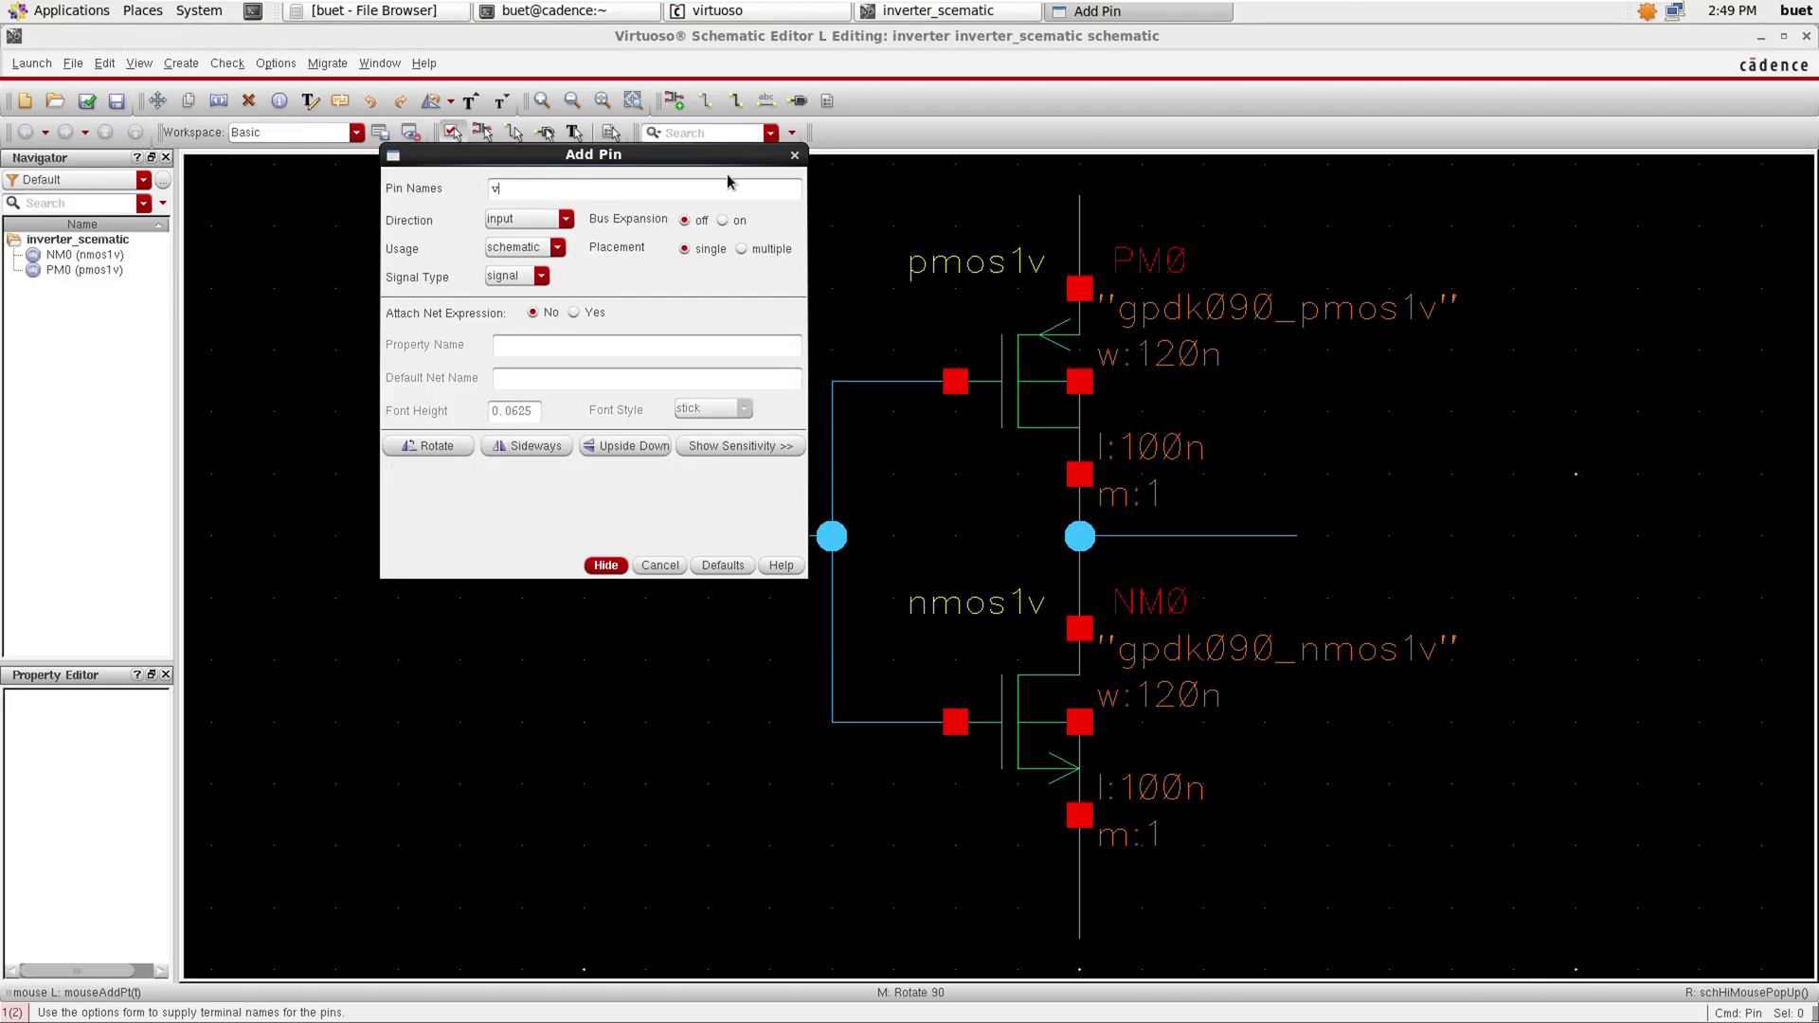
type("in")
left_click(616, 565)
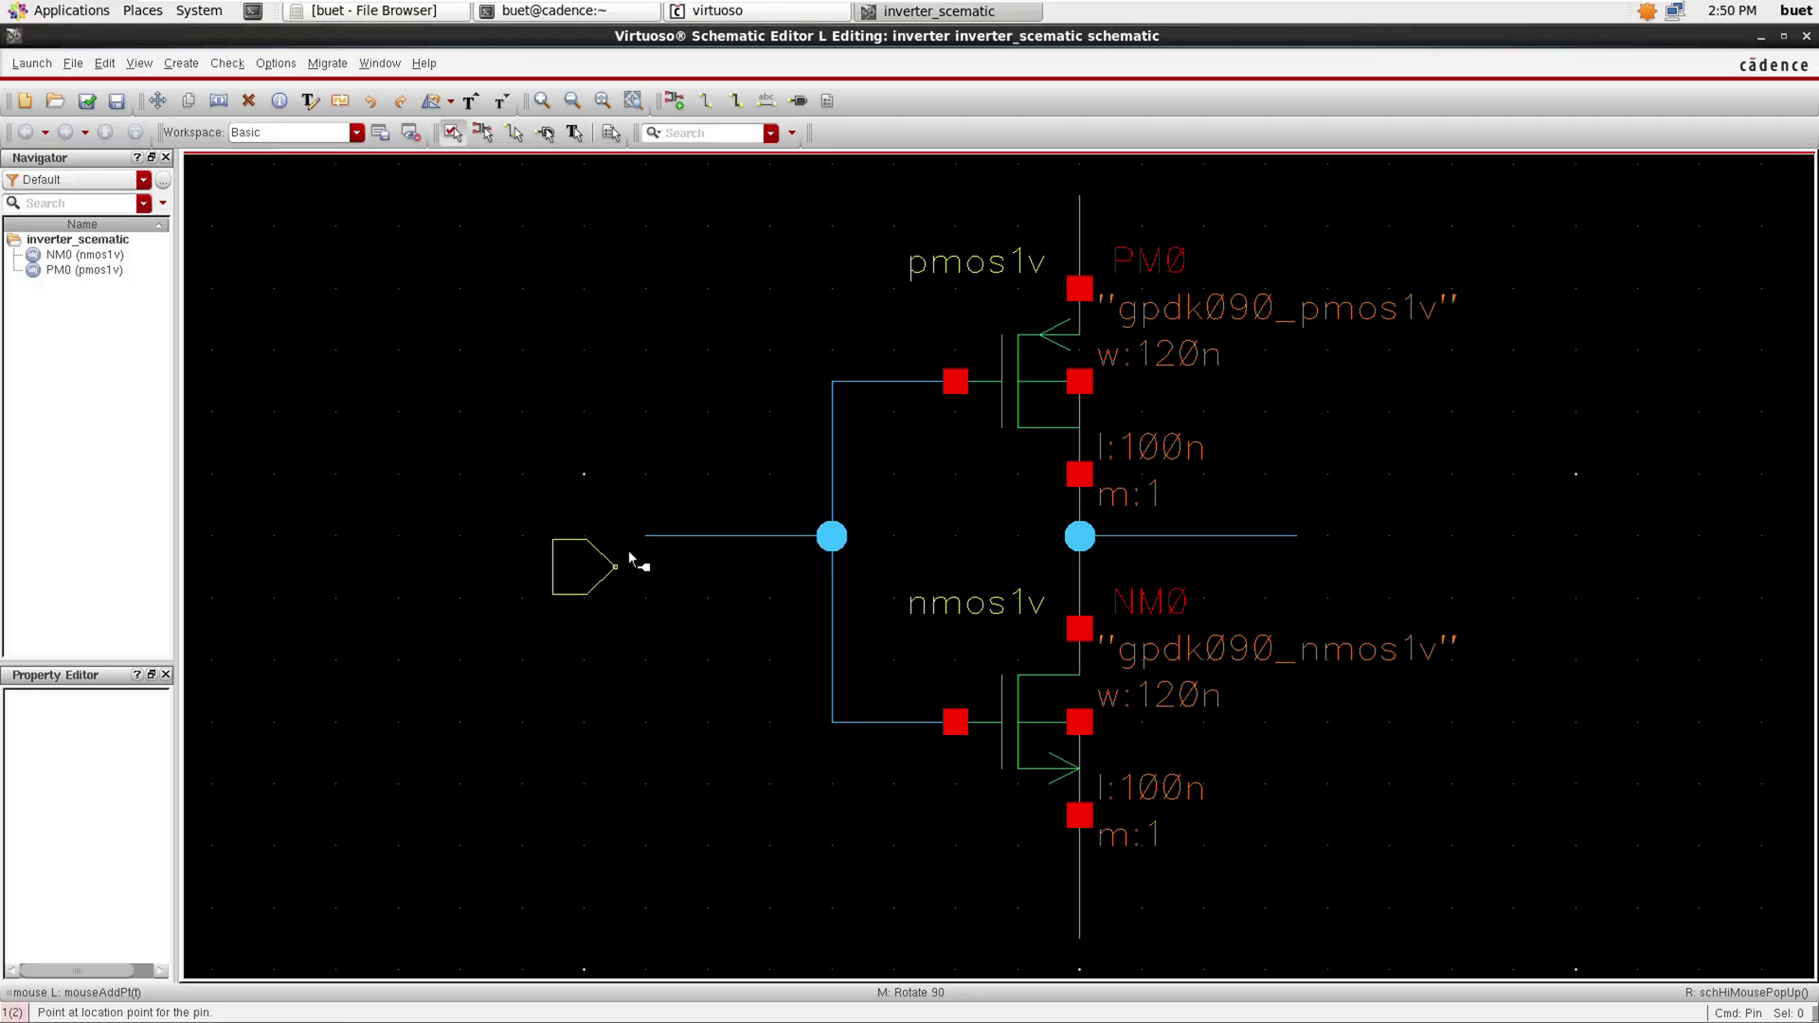
left_click(649, 549)
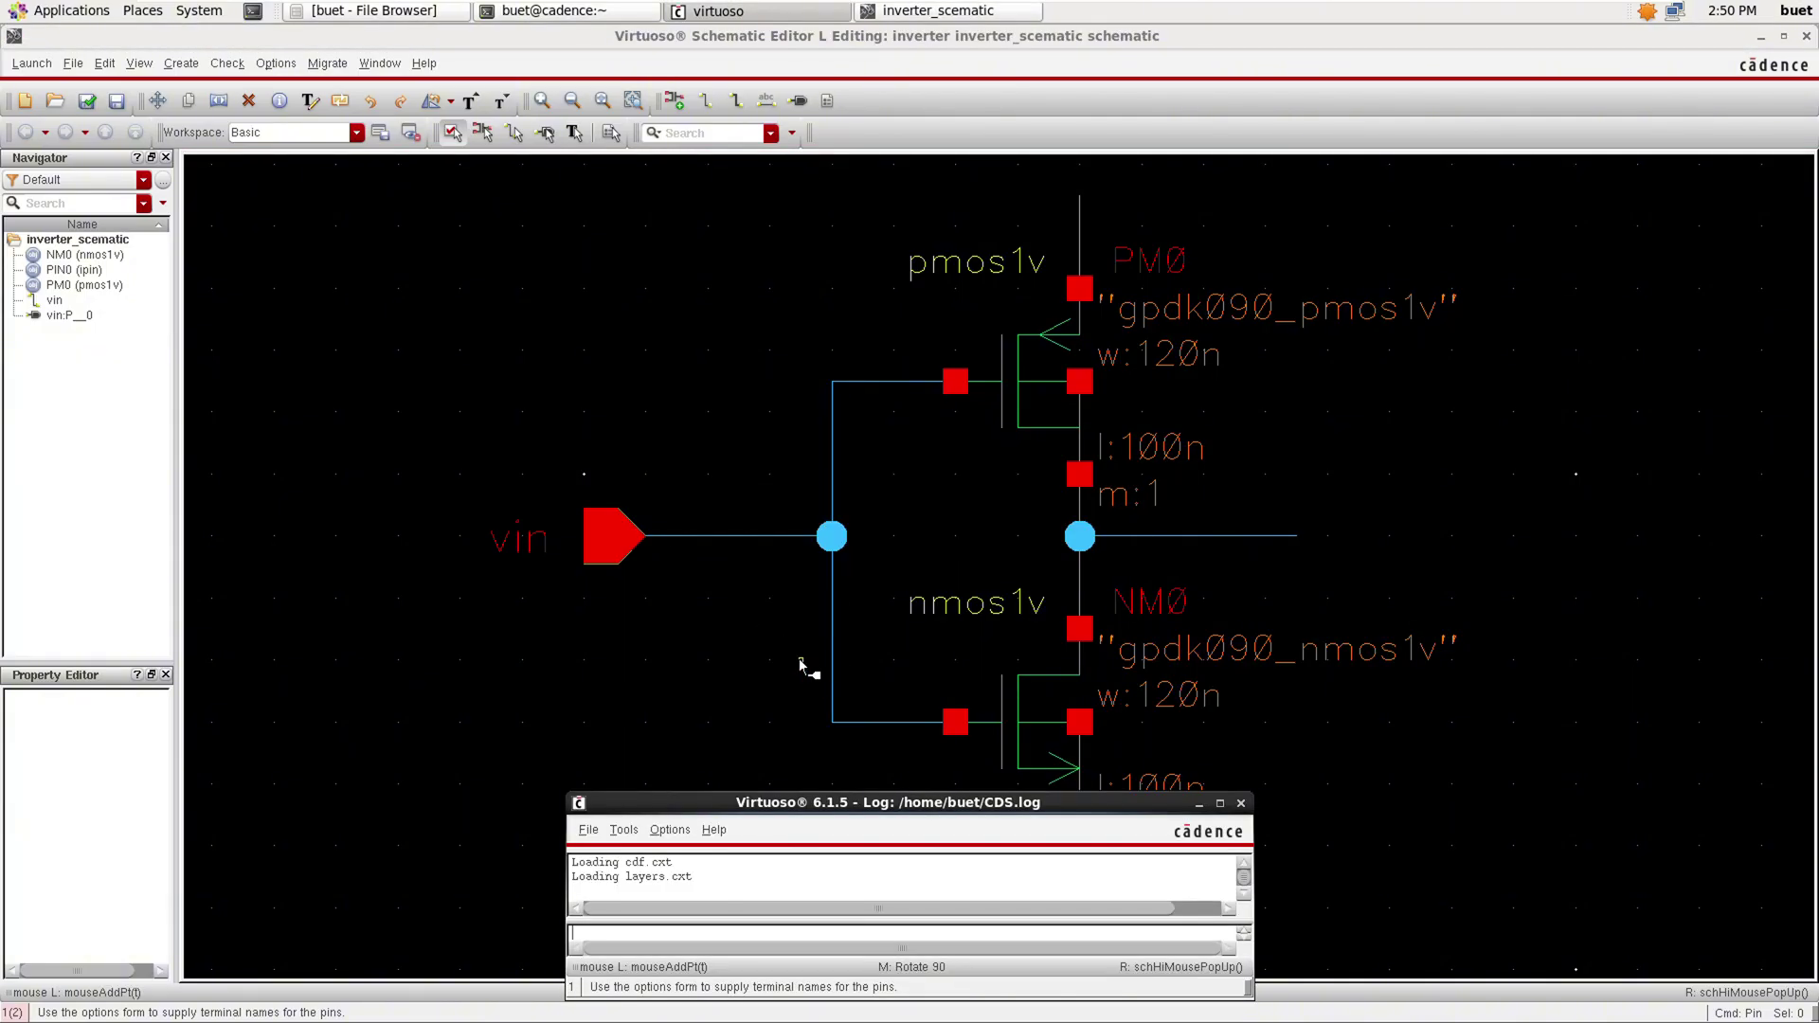
key("alt+Tab")
key("alt+Tab")
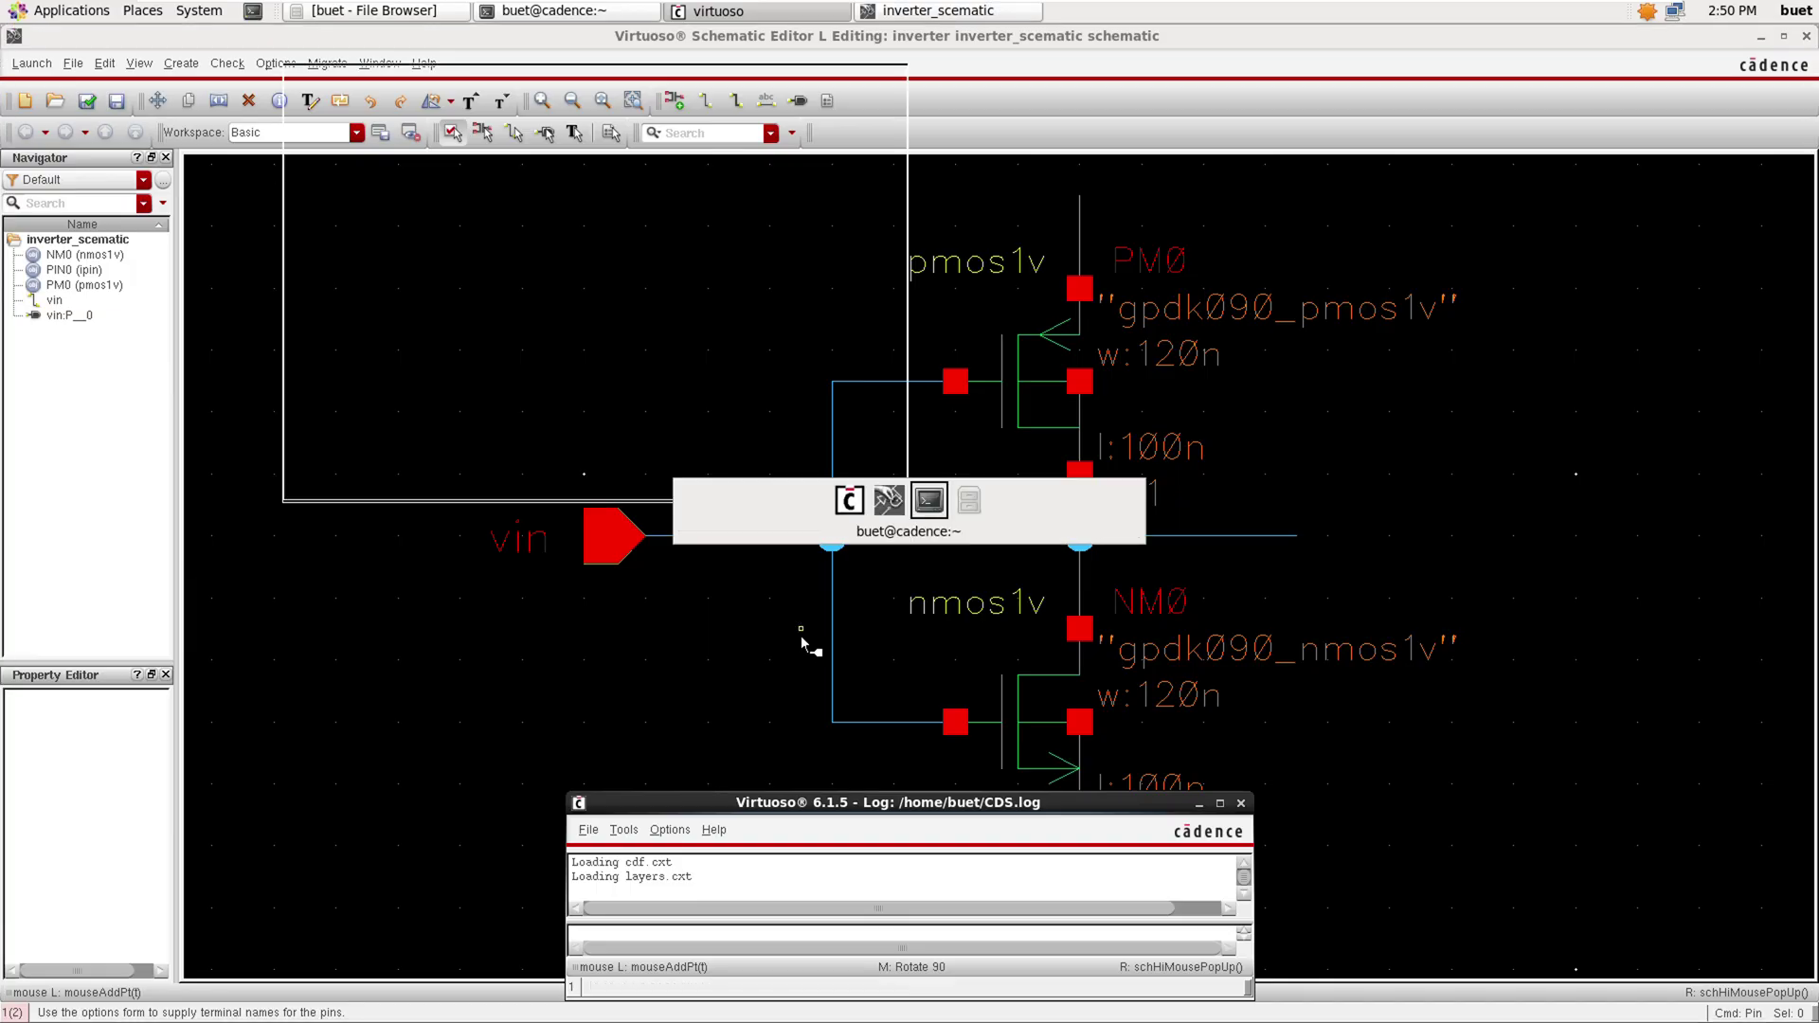
key("alt+Tab")
key("alt+Tab")
key("alt+Tab")
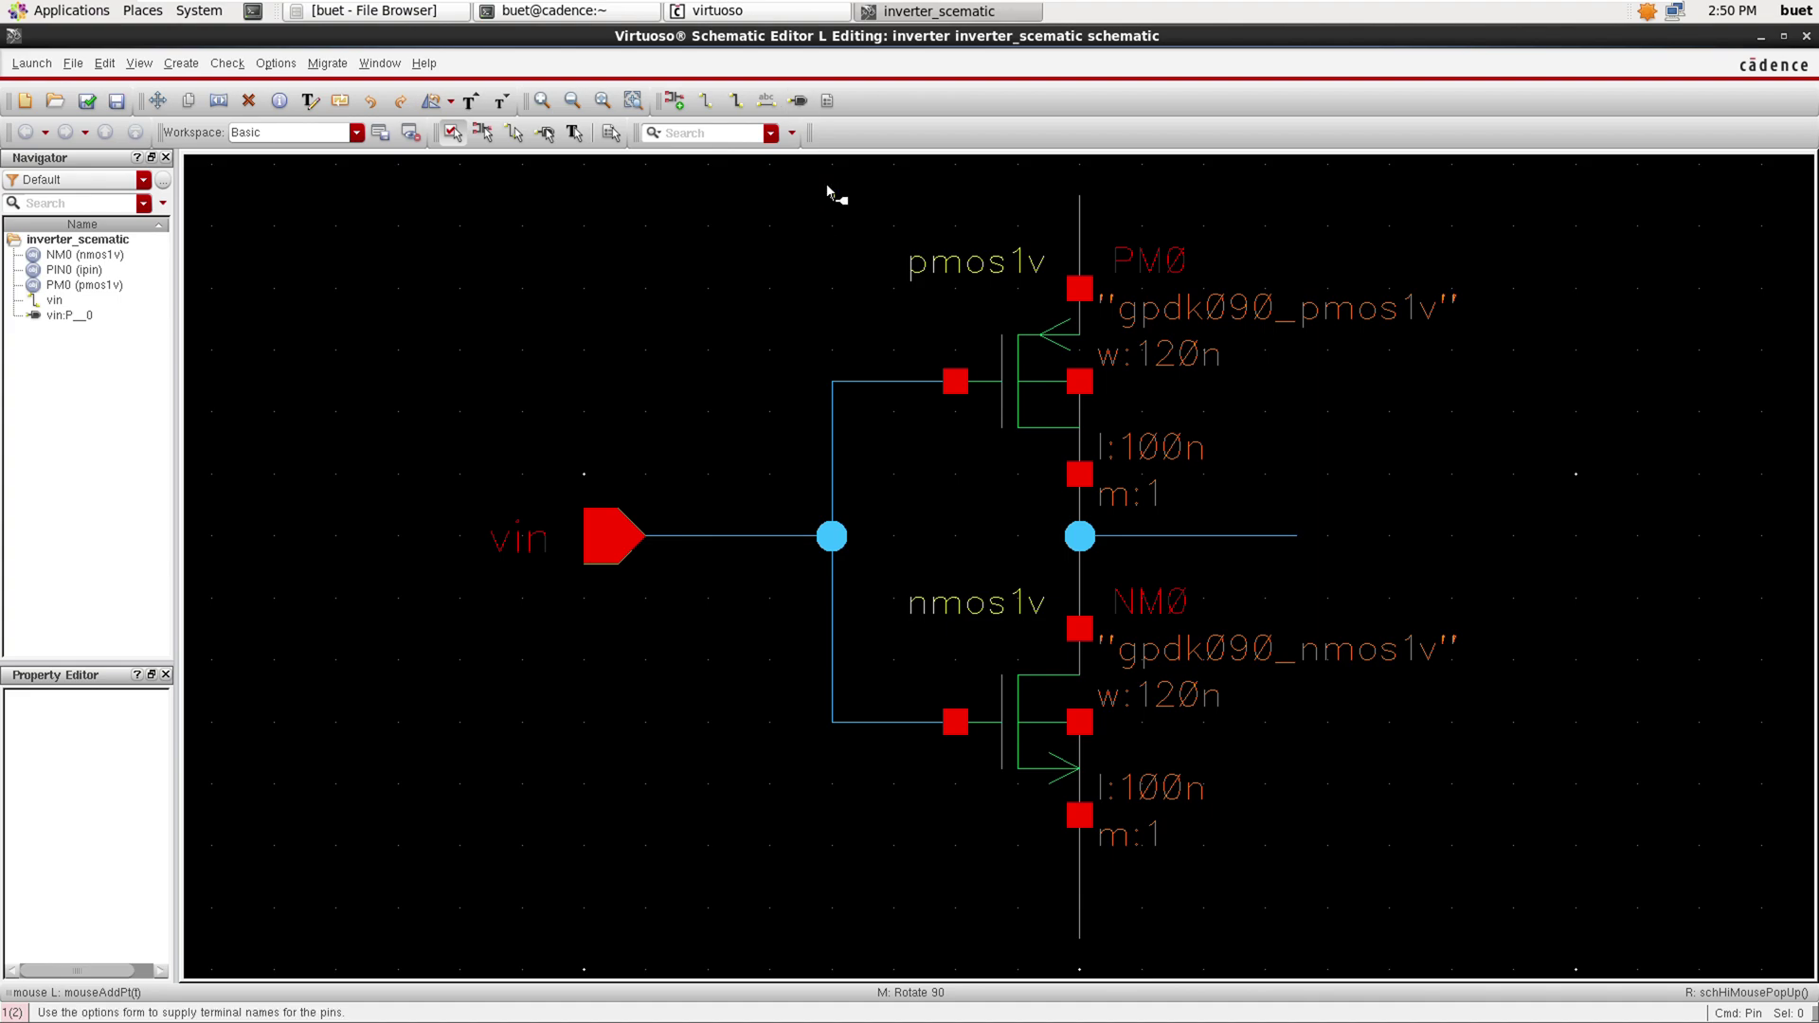
Place an input pin named vdd, rotated to point down, on the free end of the wire above the PMOS.
left_click(795, 102)
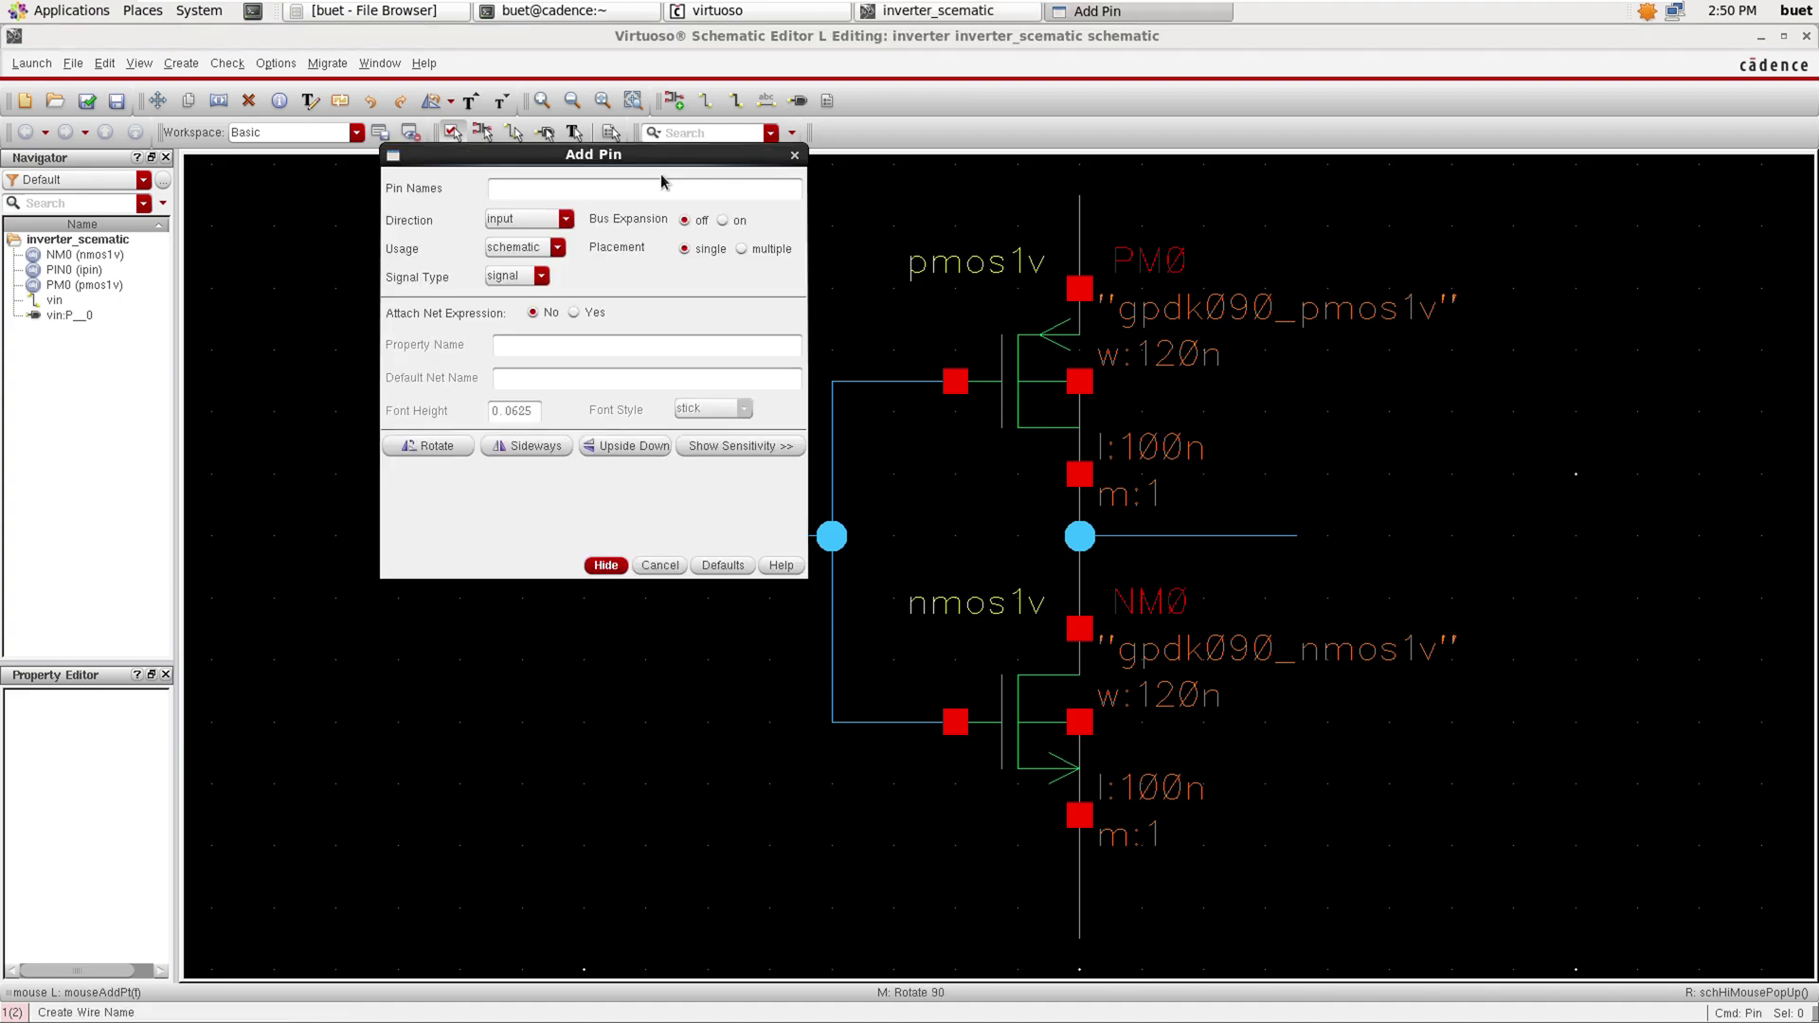
type("vdd")
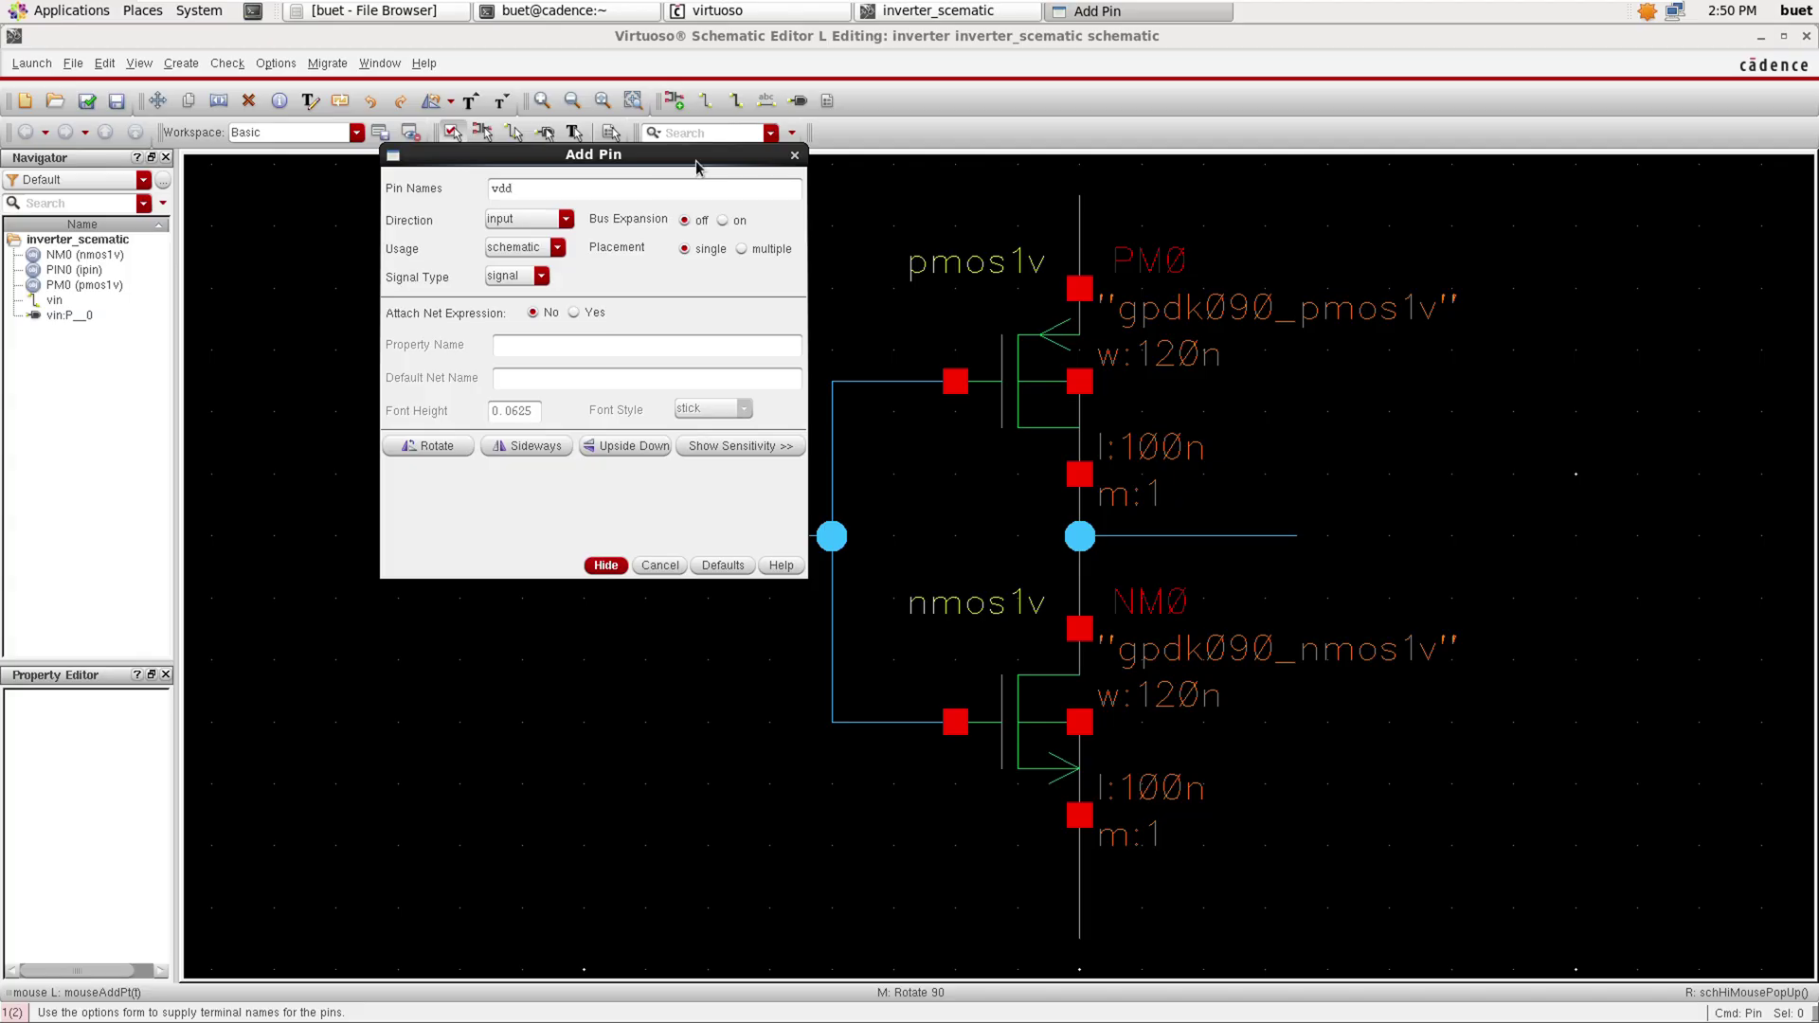
left_click(606, 565)
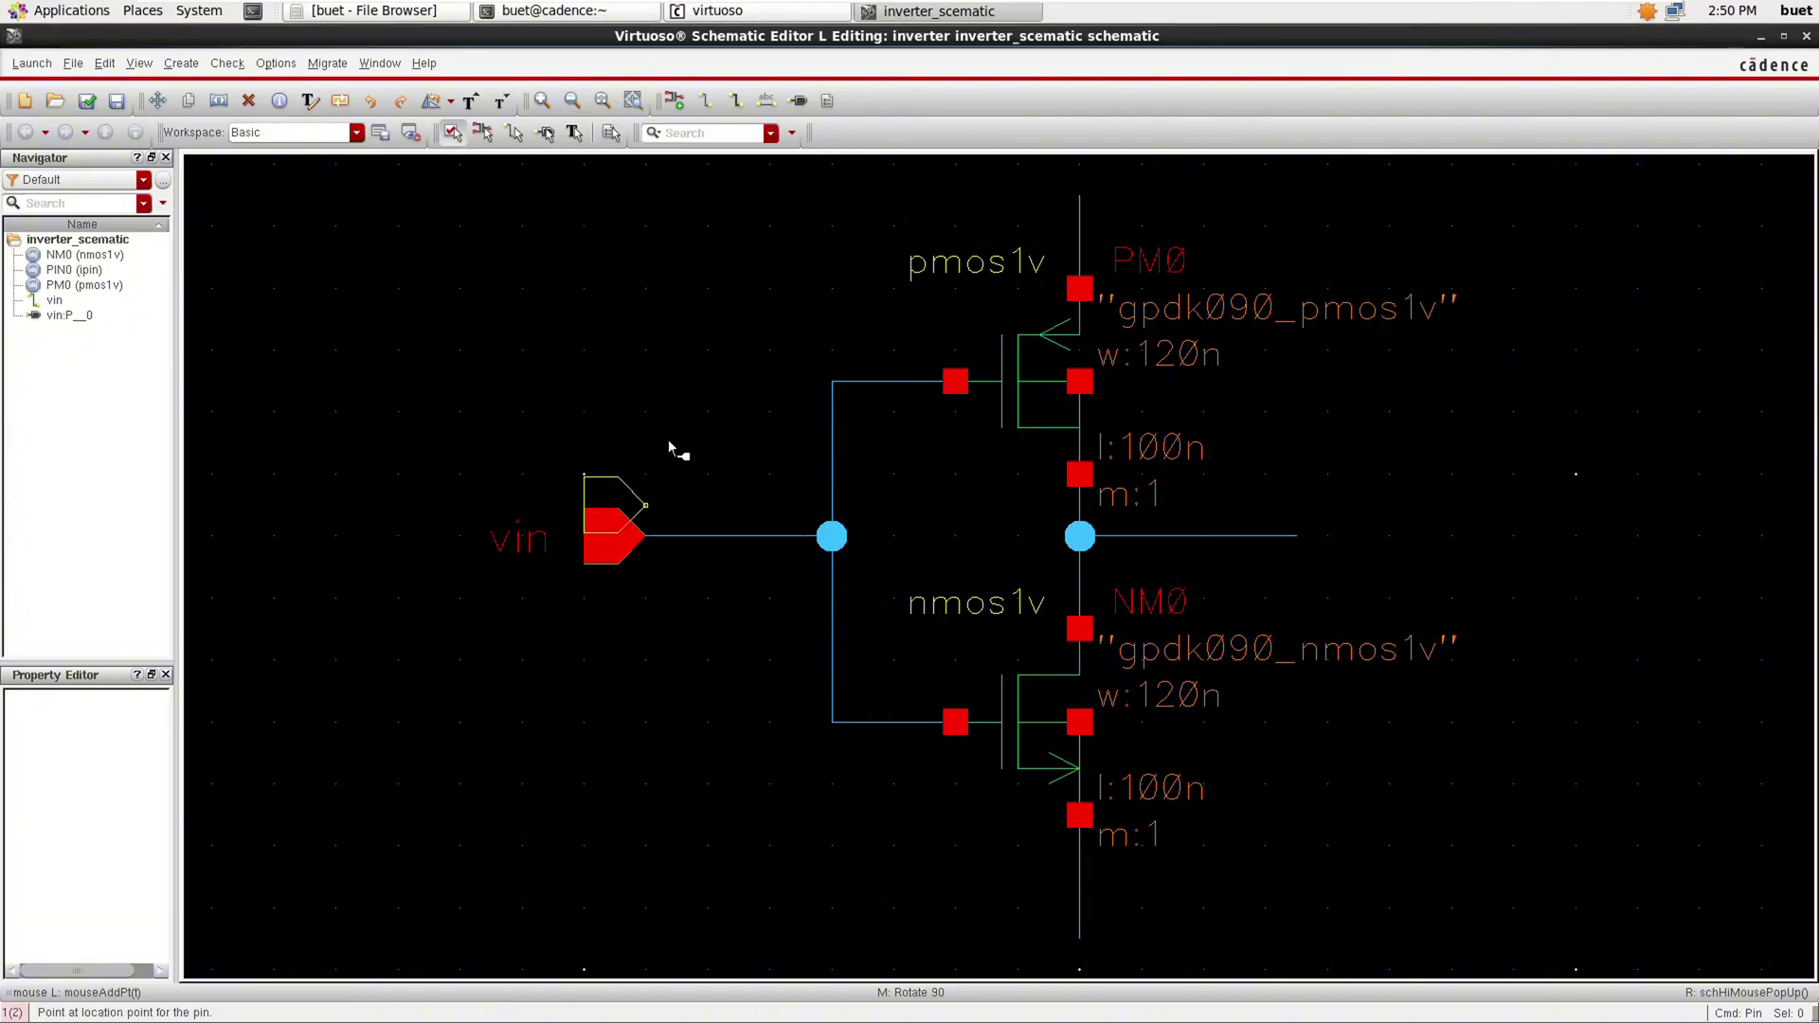
middle_click(1034, 214)
middle_click(1034, 215)
middle_click(1034, 214)
left_click(1077, 198)
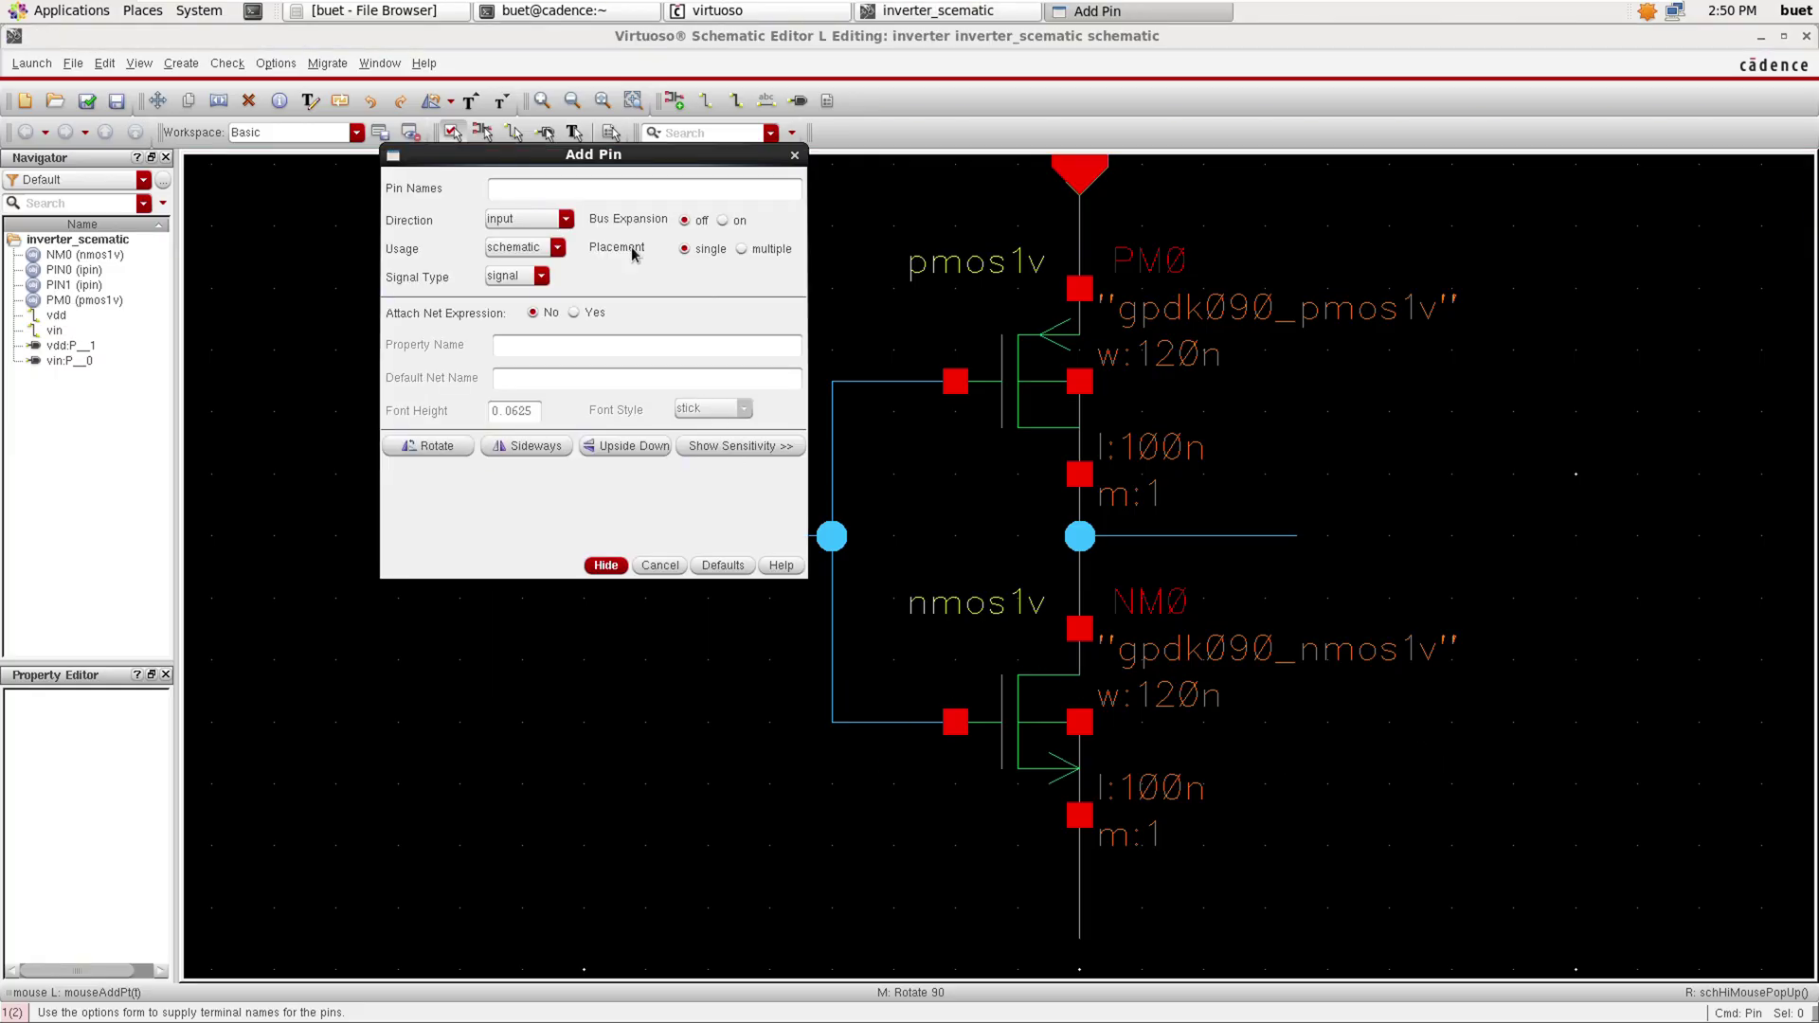
Place an input pin named gnd, pointing up, on the free end of the wire below the NMOS.
left_click(614, 190)
type("gnd")
left_click(617, 565)
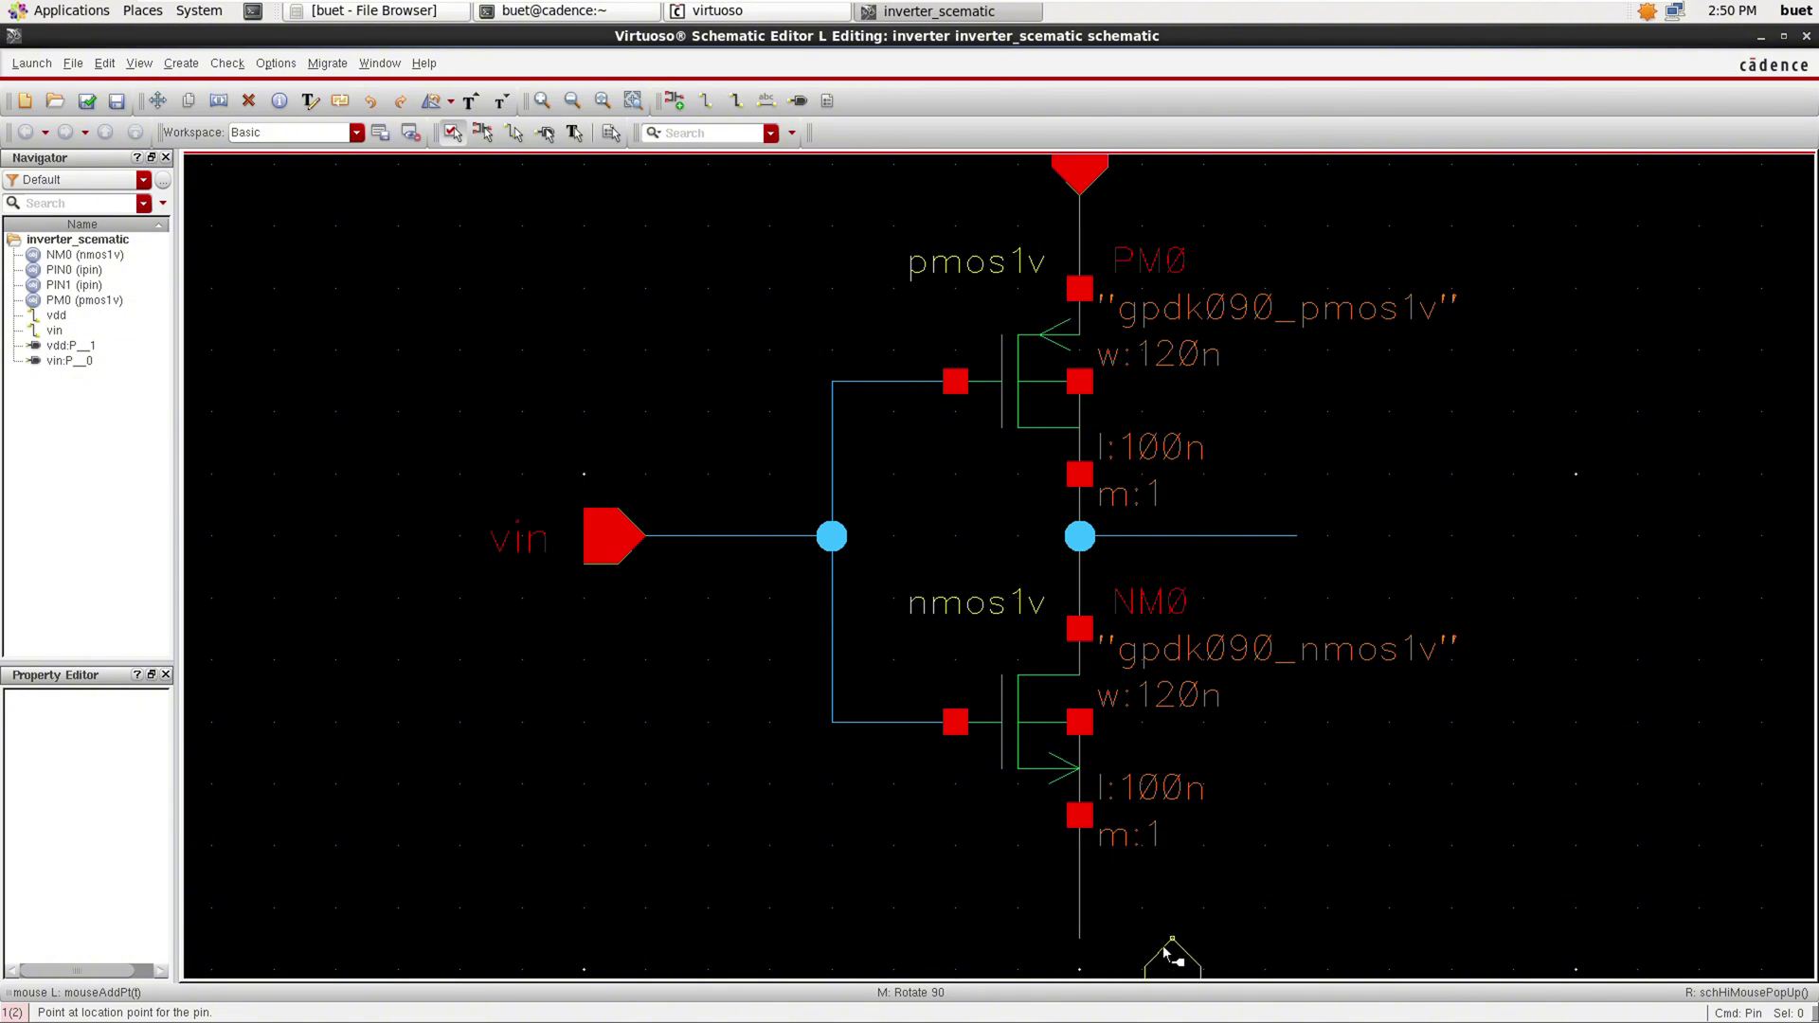
left_click(1080, 951)
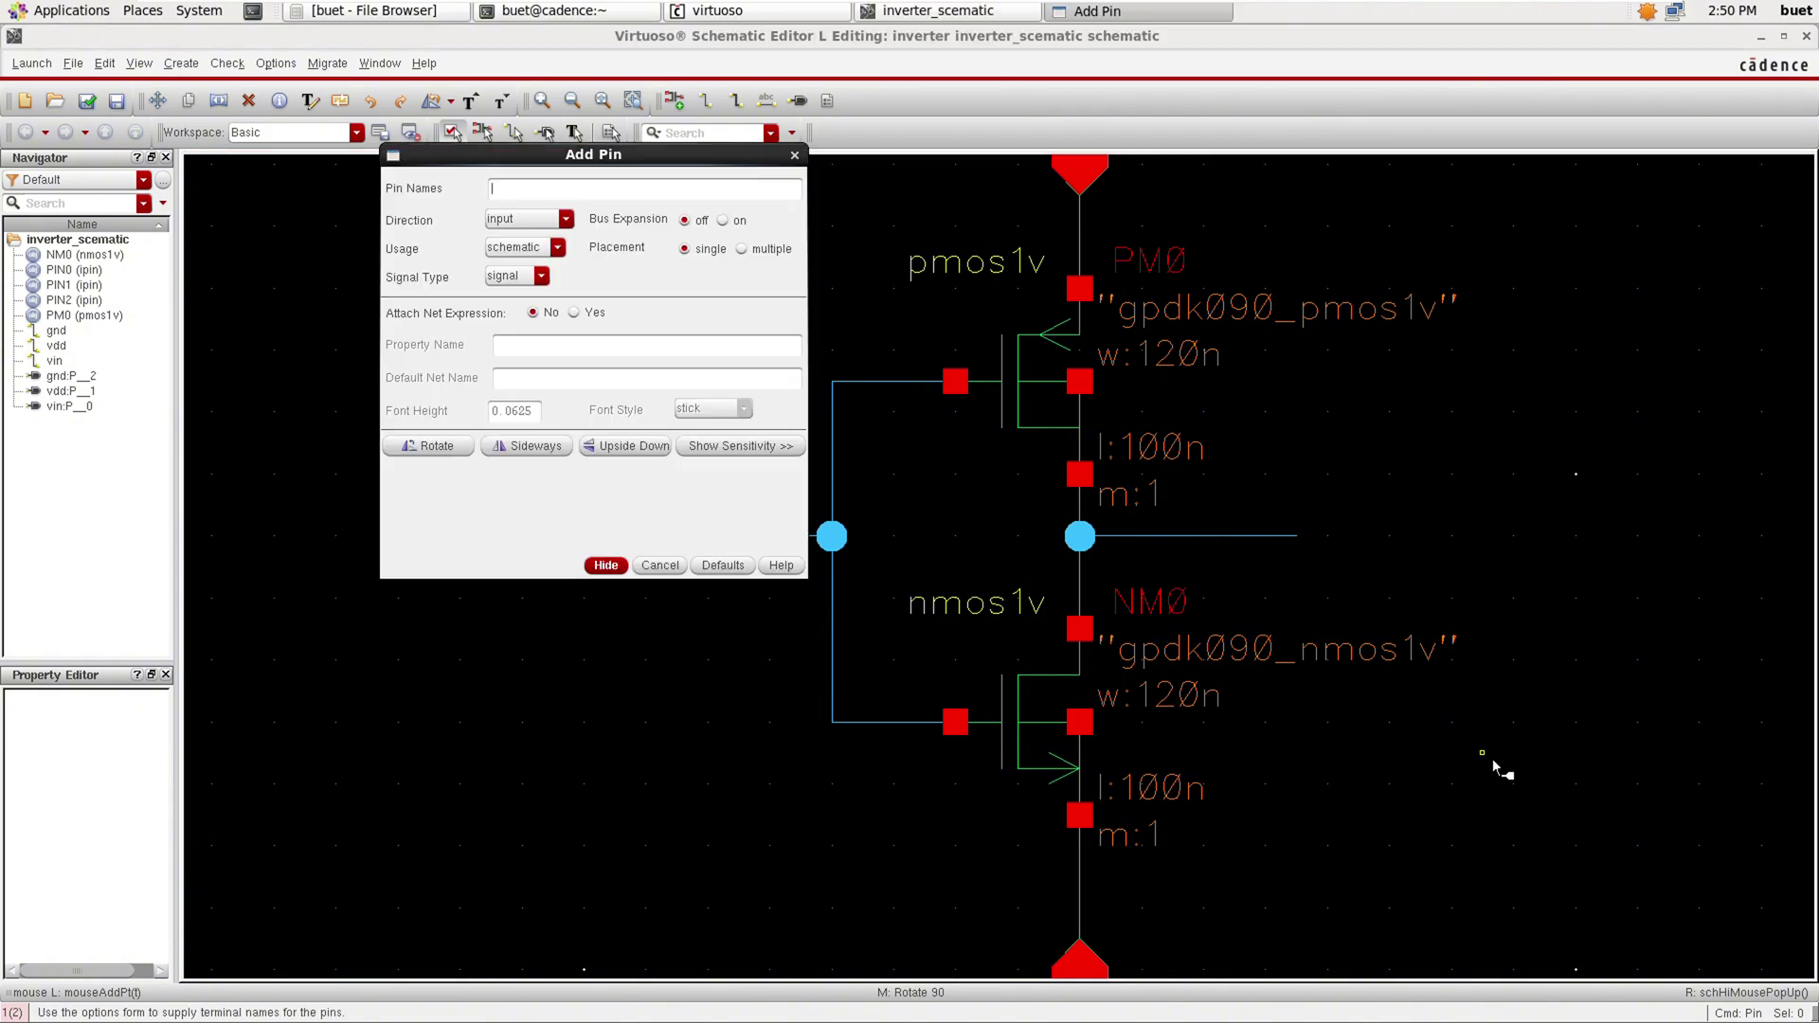
Place an output pin named vout on the free end of the output wire, and check and save the schematic.
type("vout")
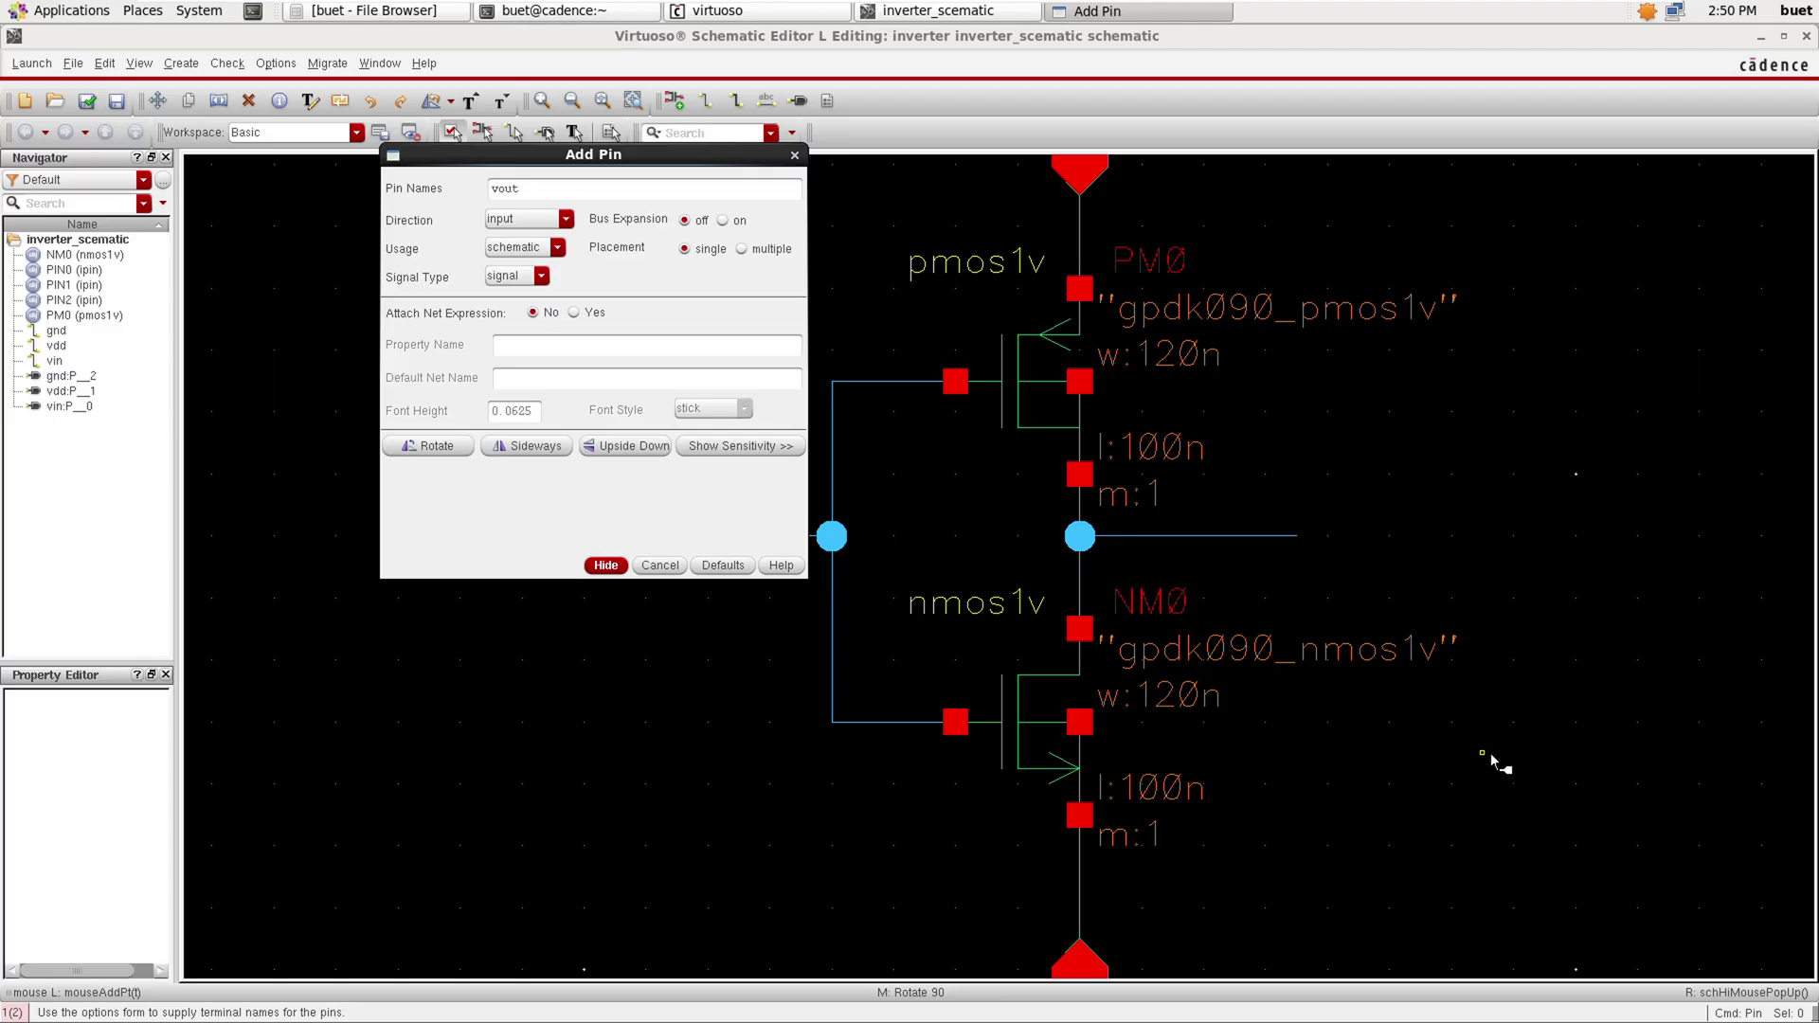
left_click(566, 223)
left_click(519, 239)
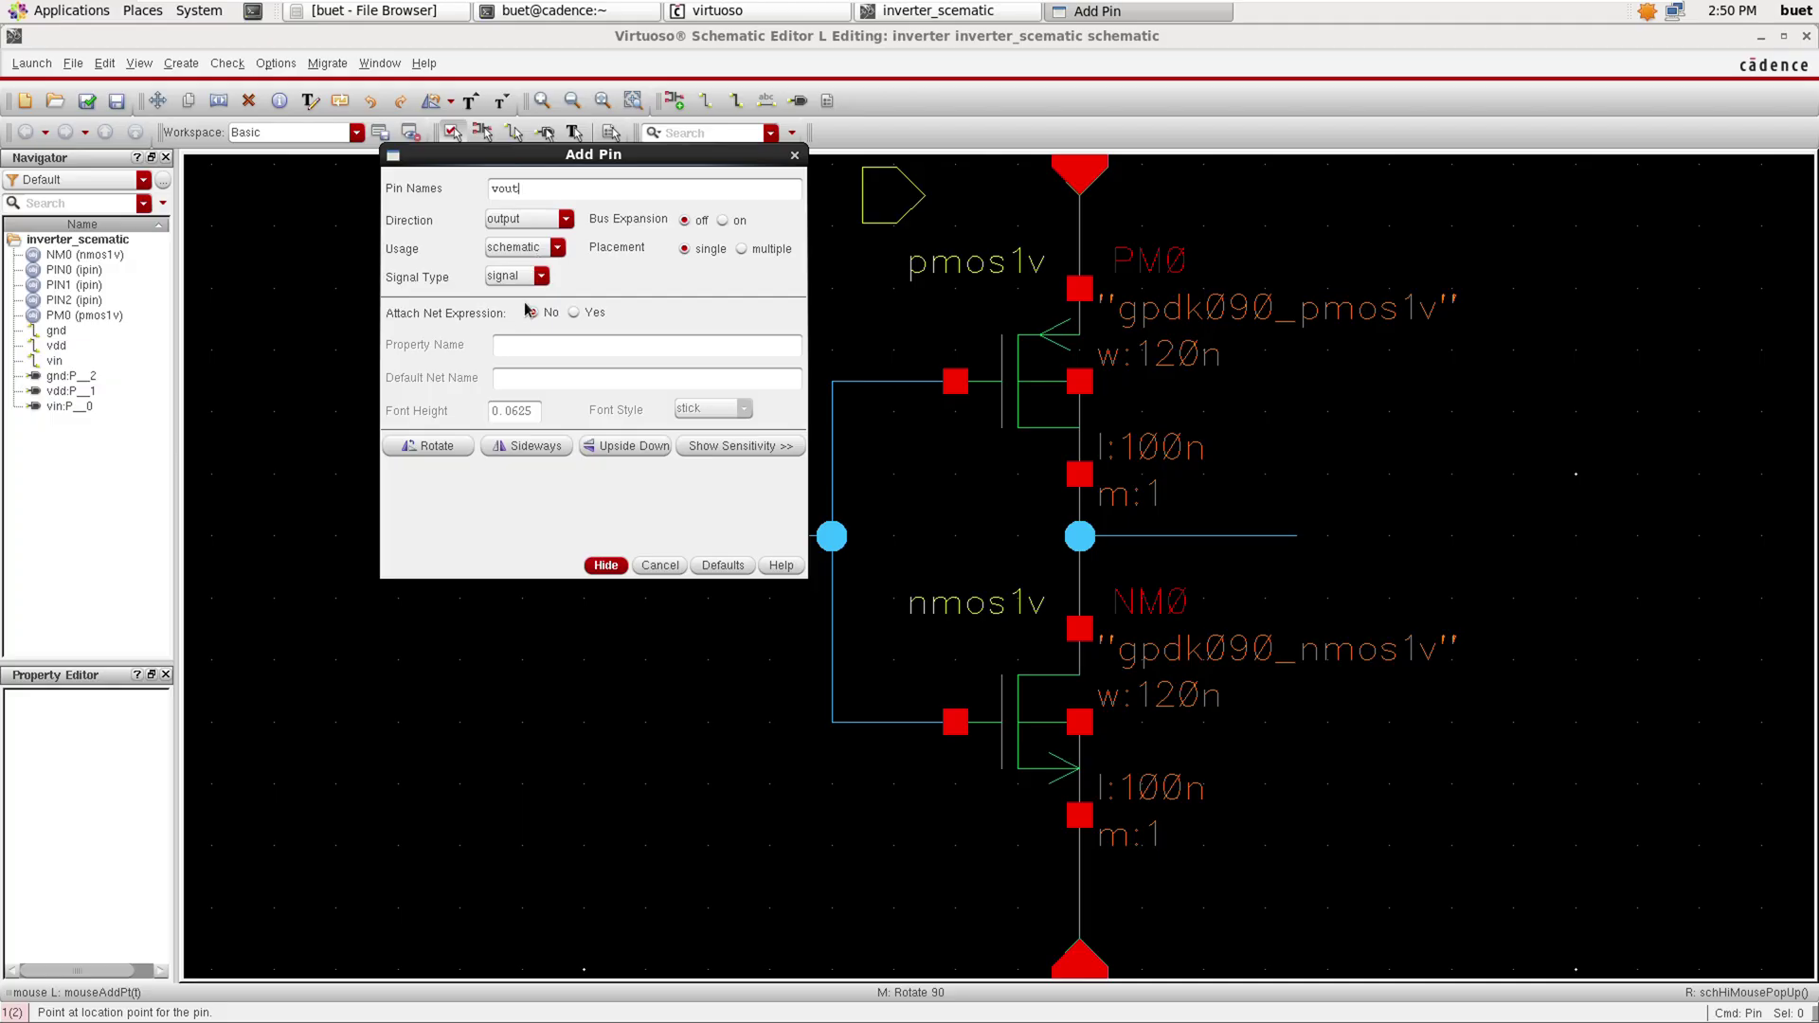
left_click(617, 561)
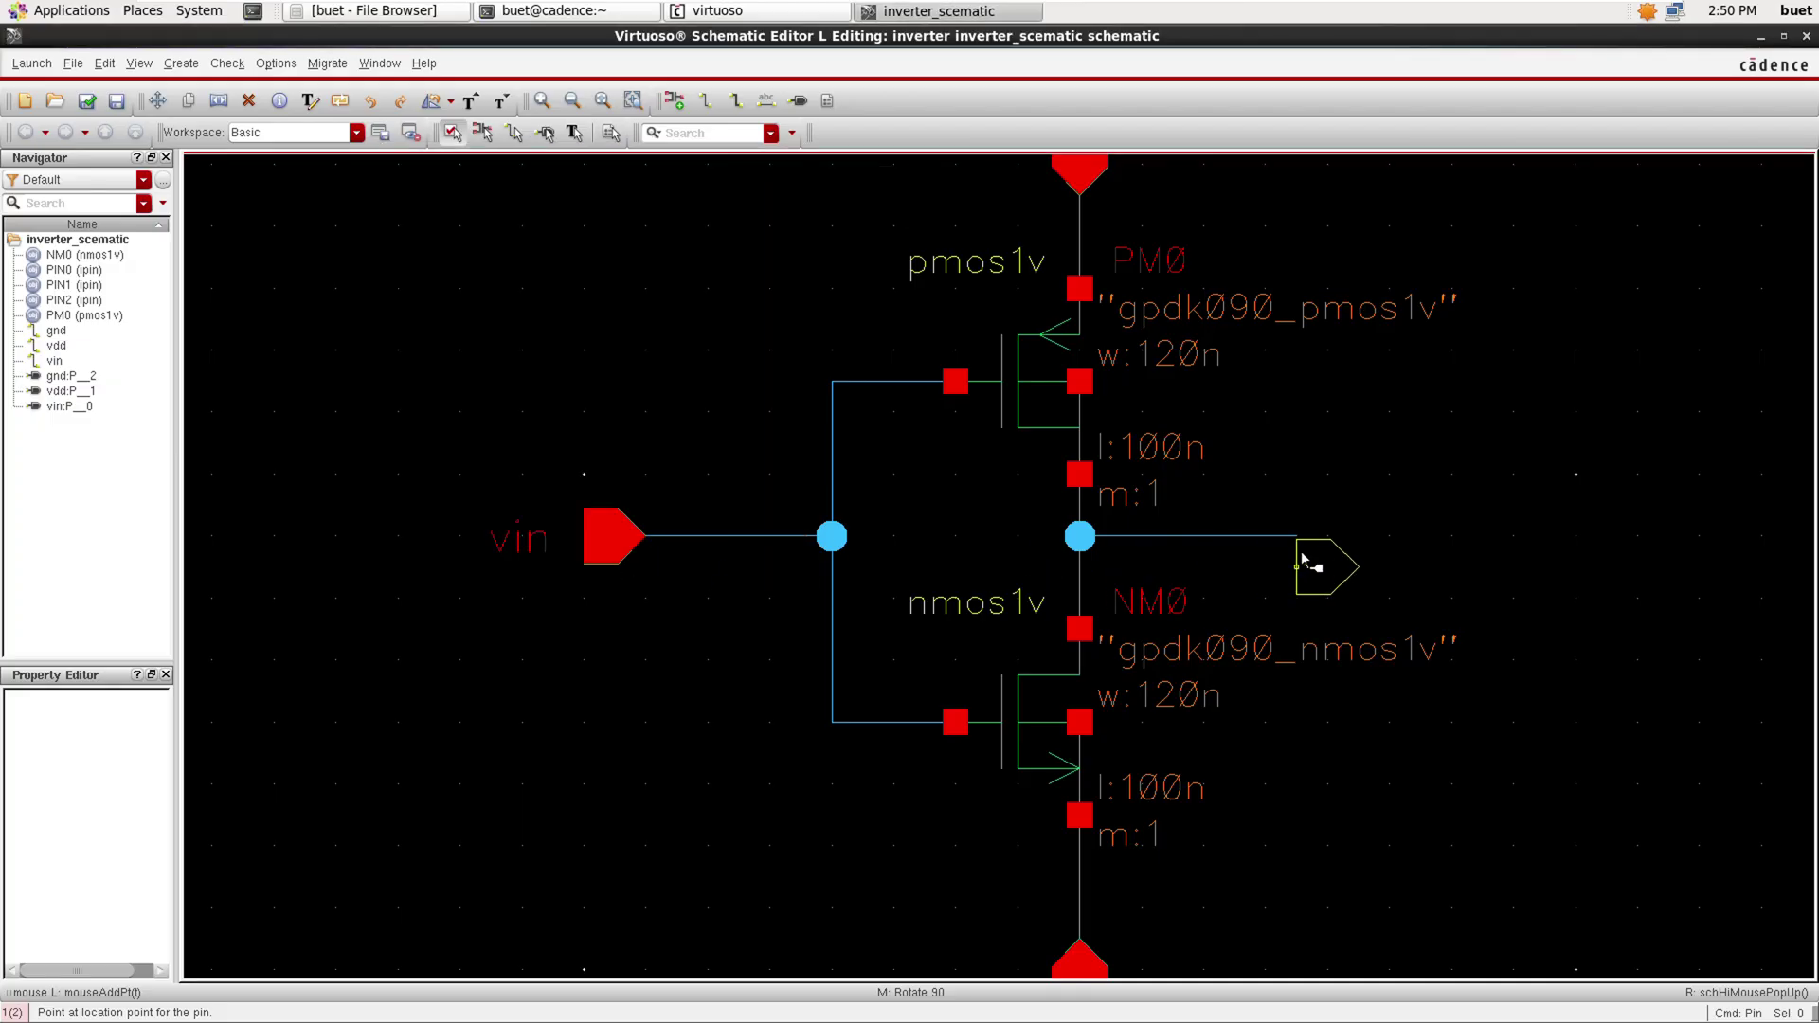
left_click(1304, 551)
key("f")
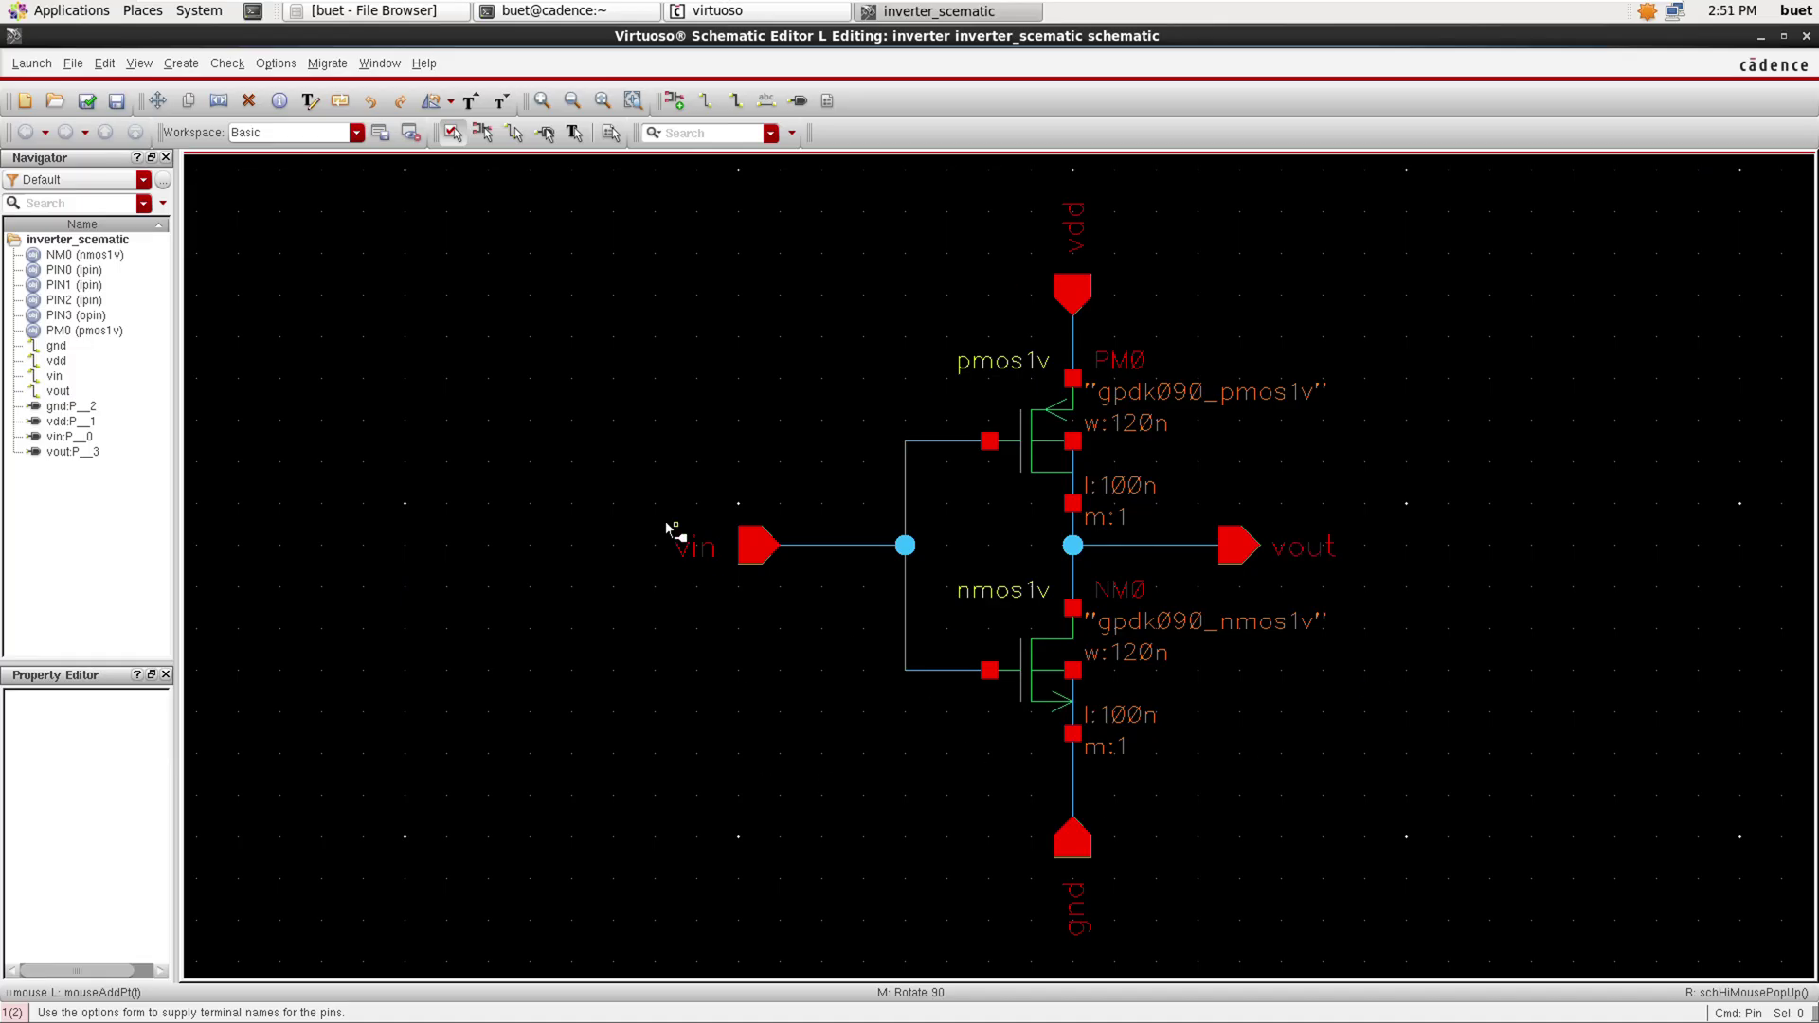
key("Escape")
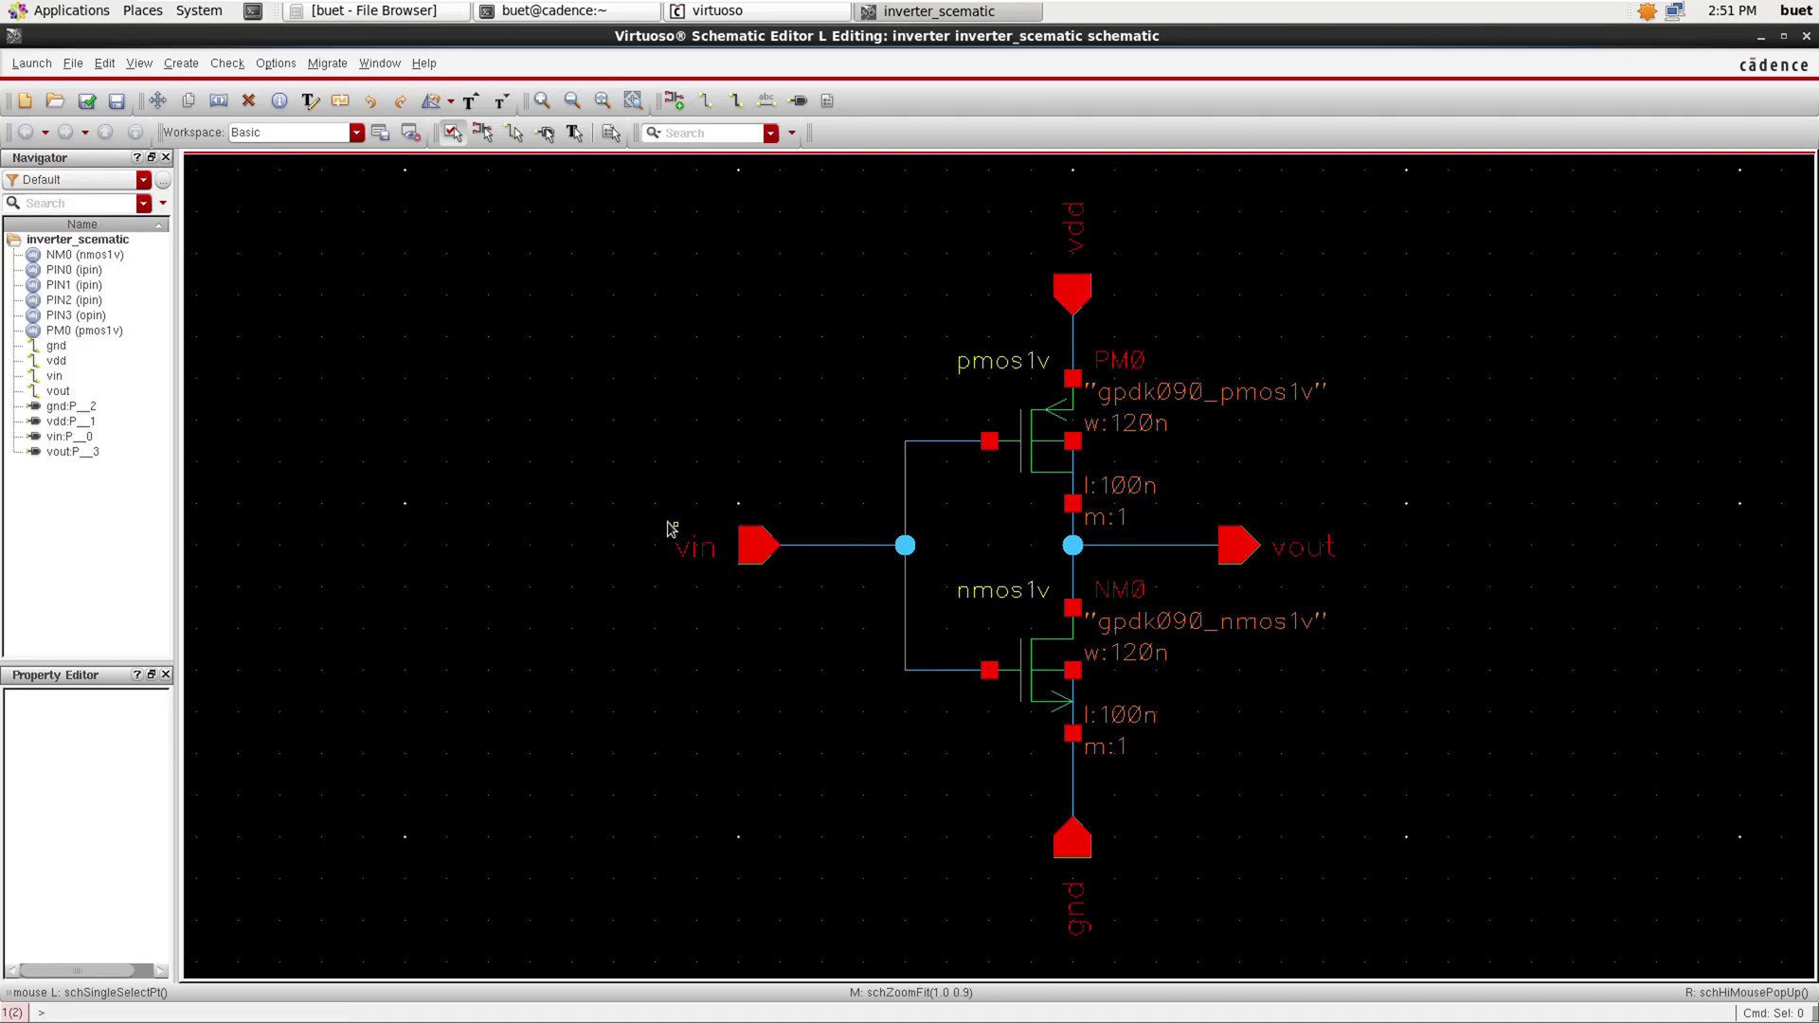
left_click(86, 101)
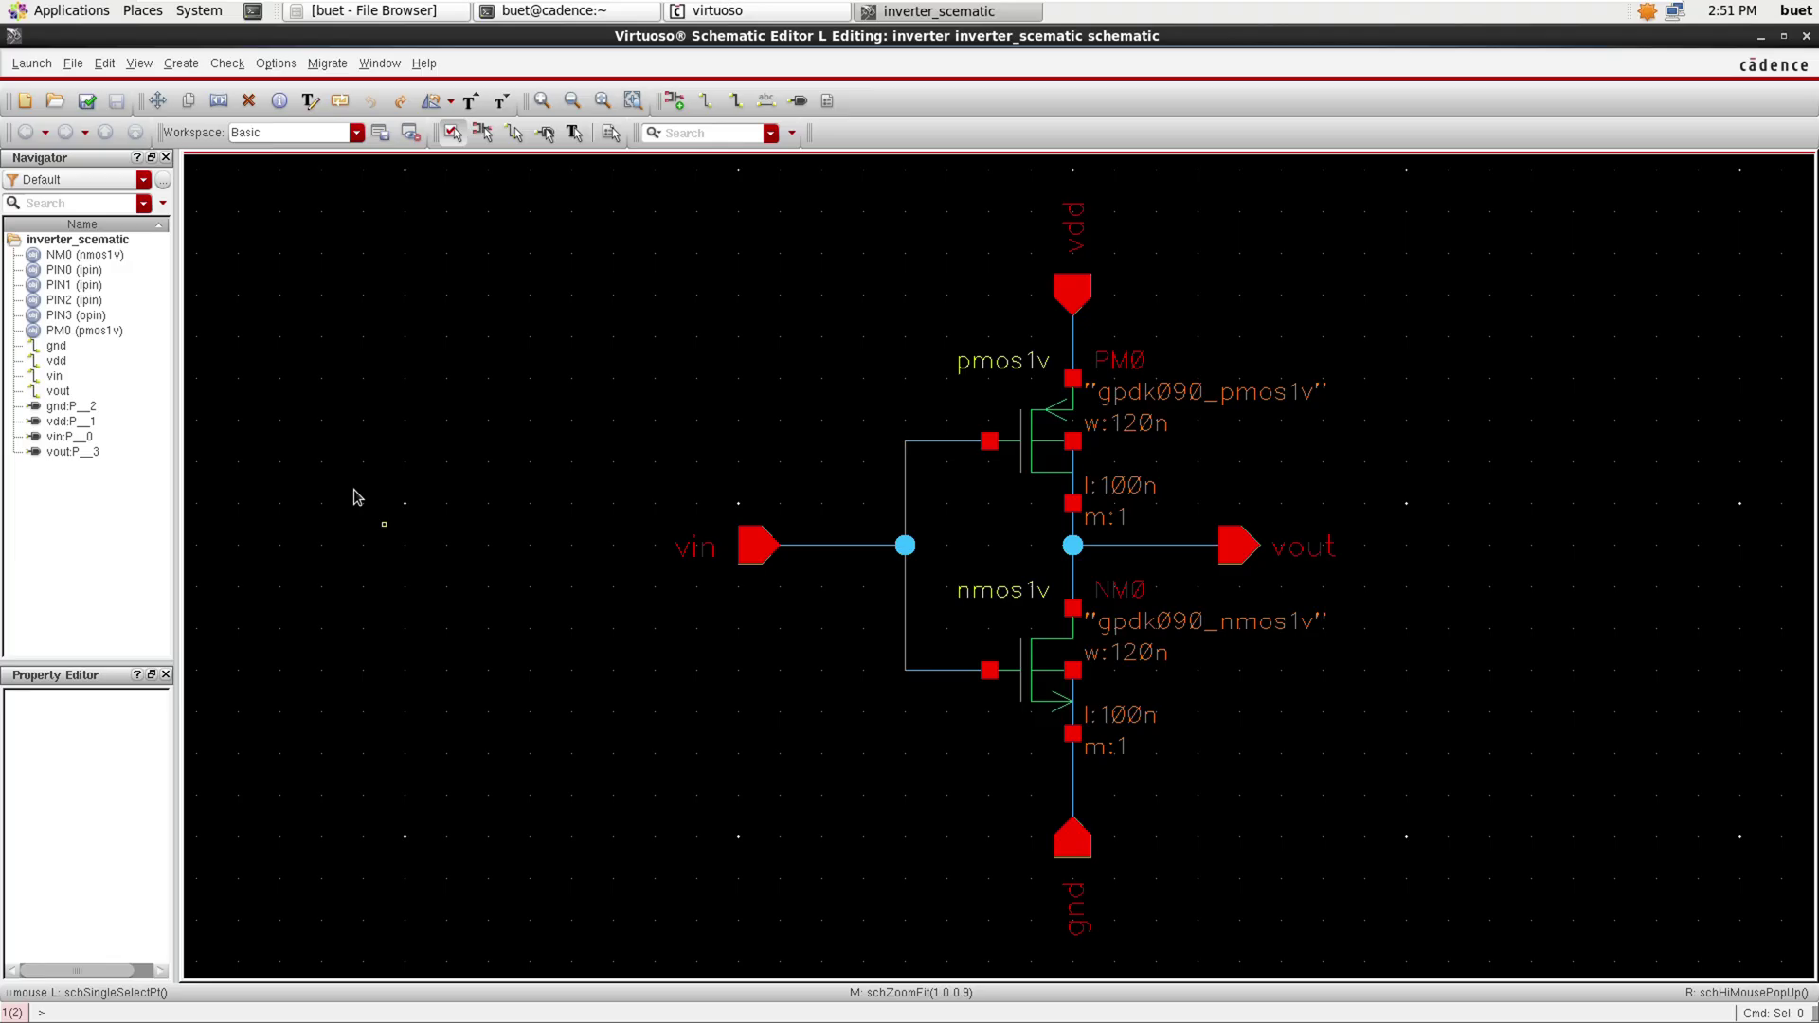
Start creating a symbol cellview from the schematic view of the inverter_scematic cell.
left_click(187, 66)
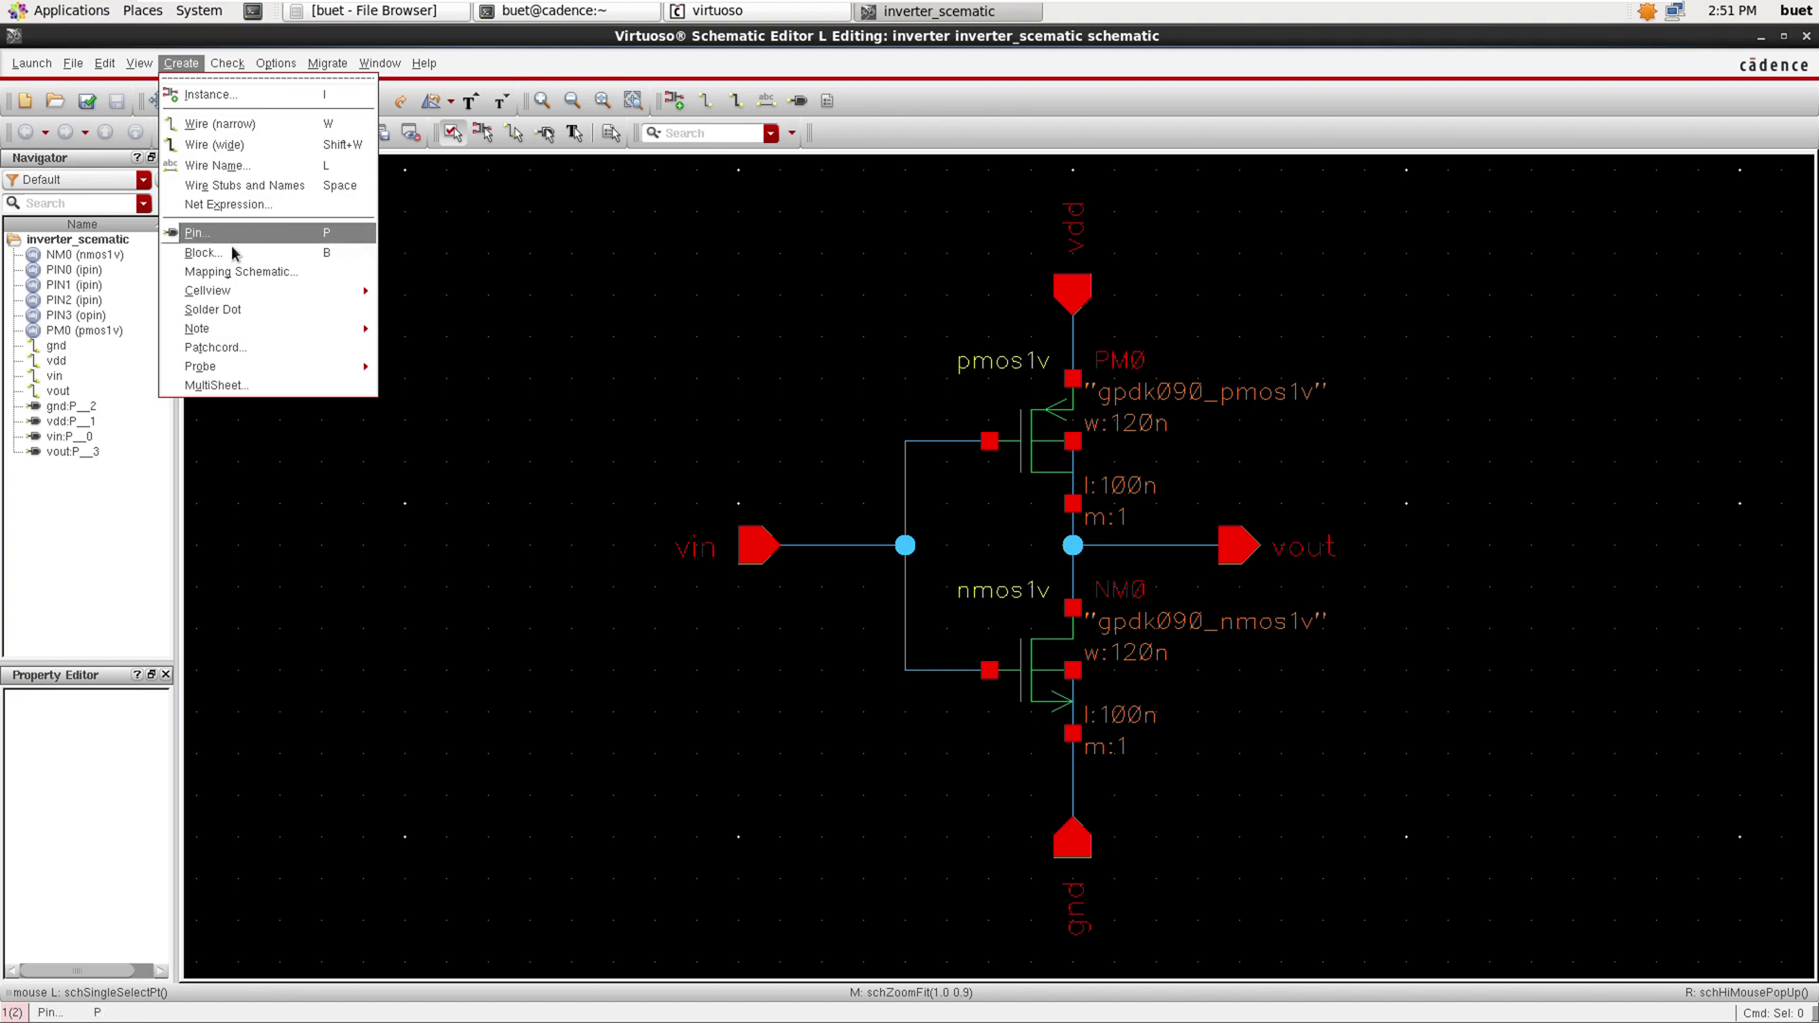
mouse_move(237, 284)
left_click(434, 303)
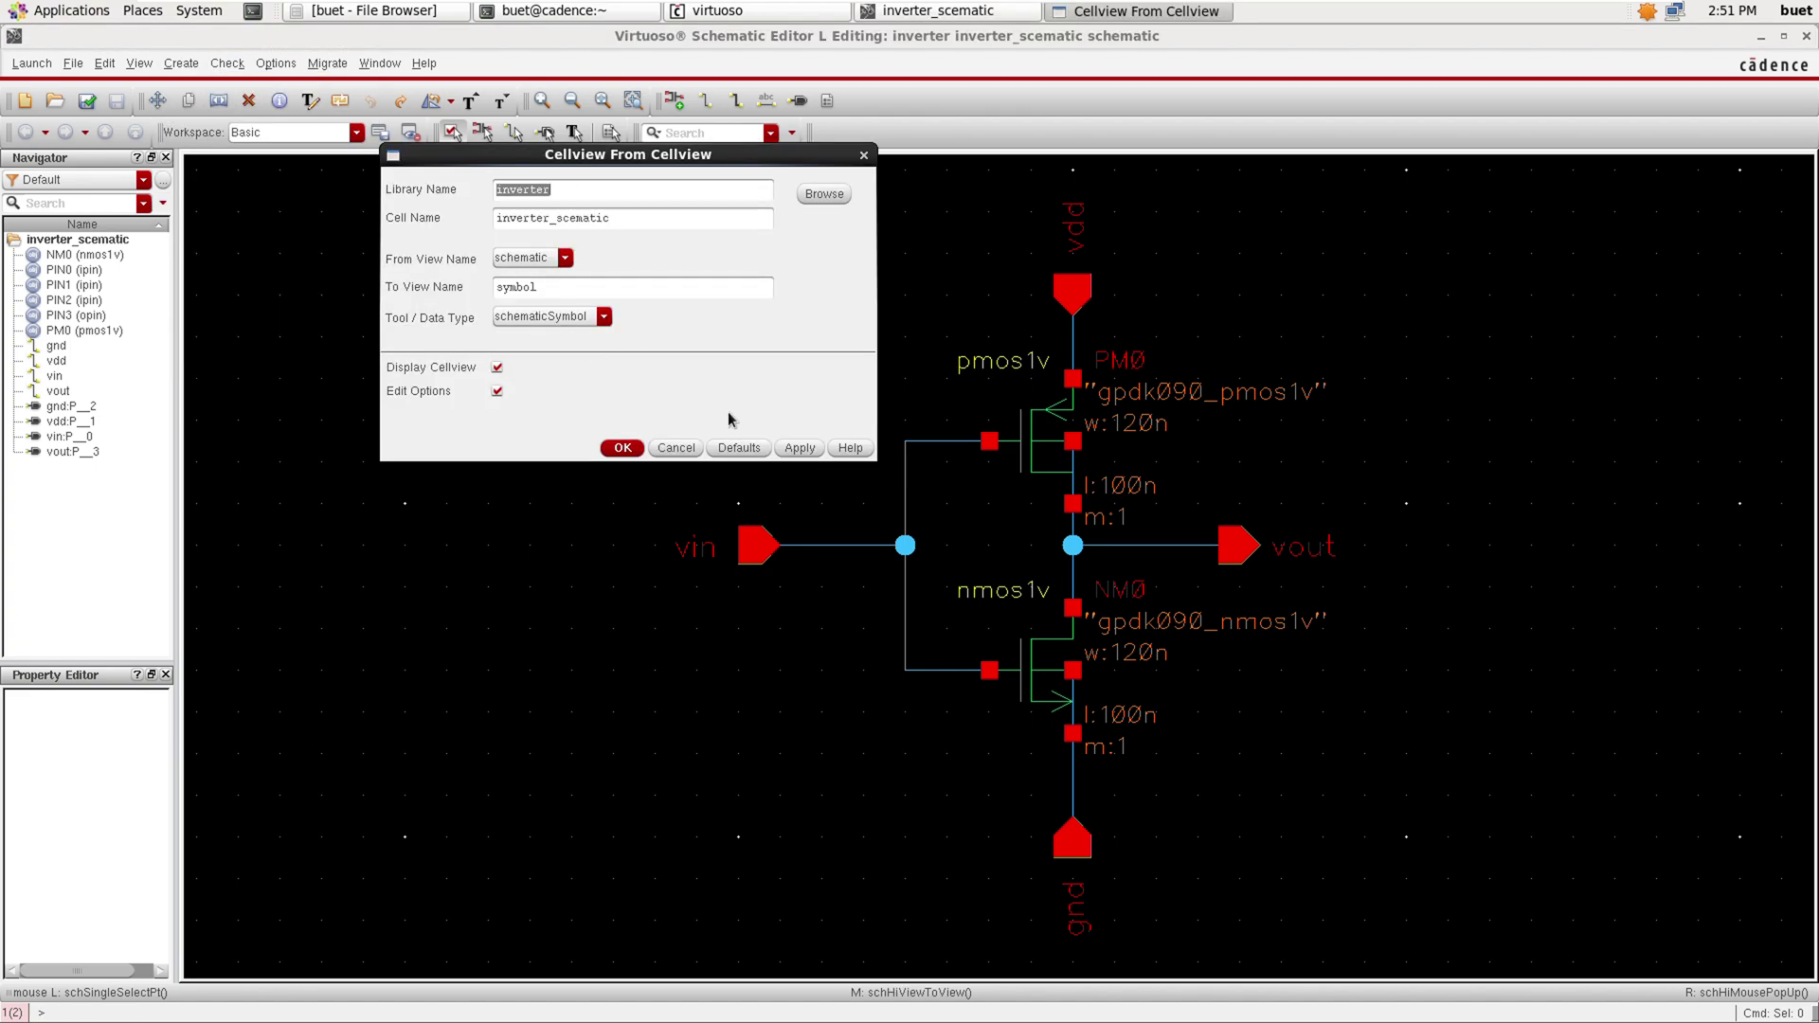
left_click(623, 449)
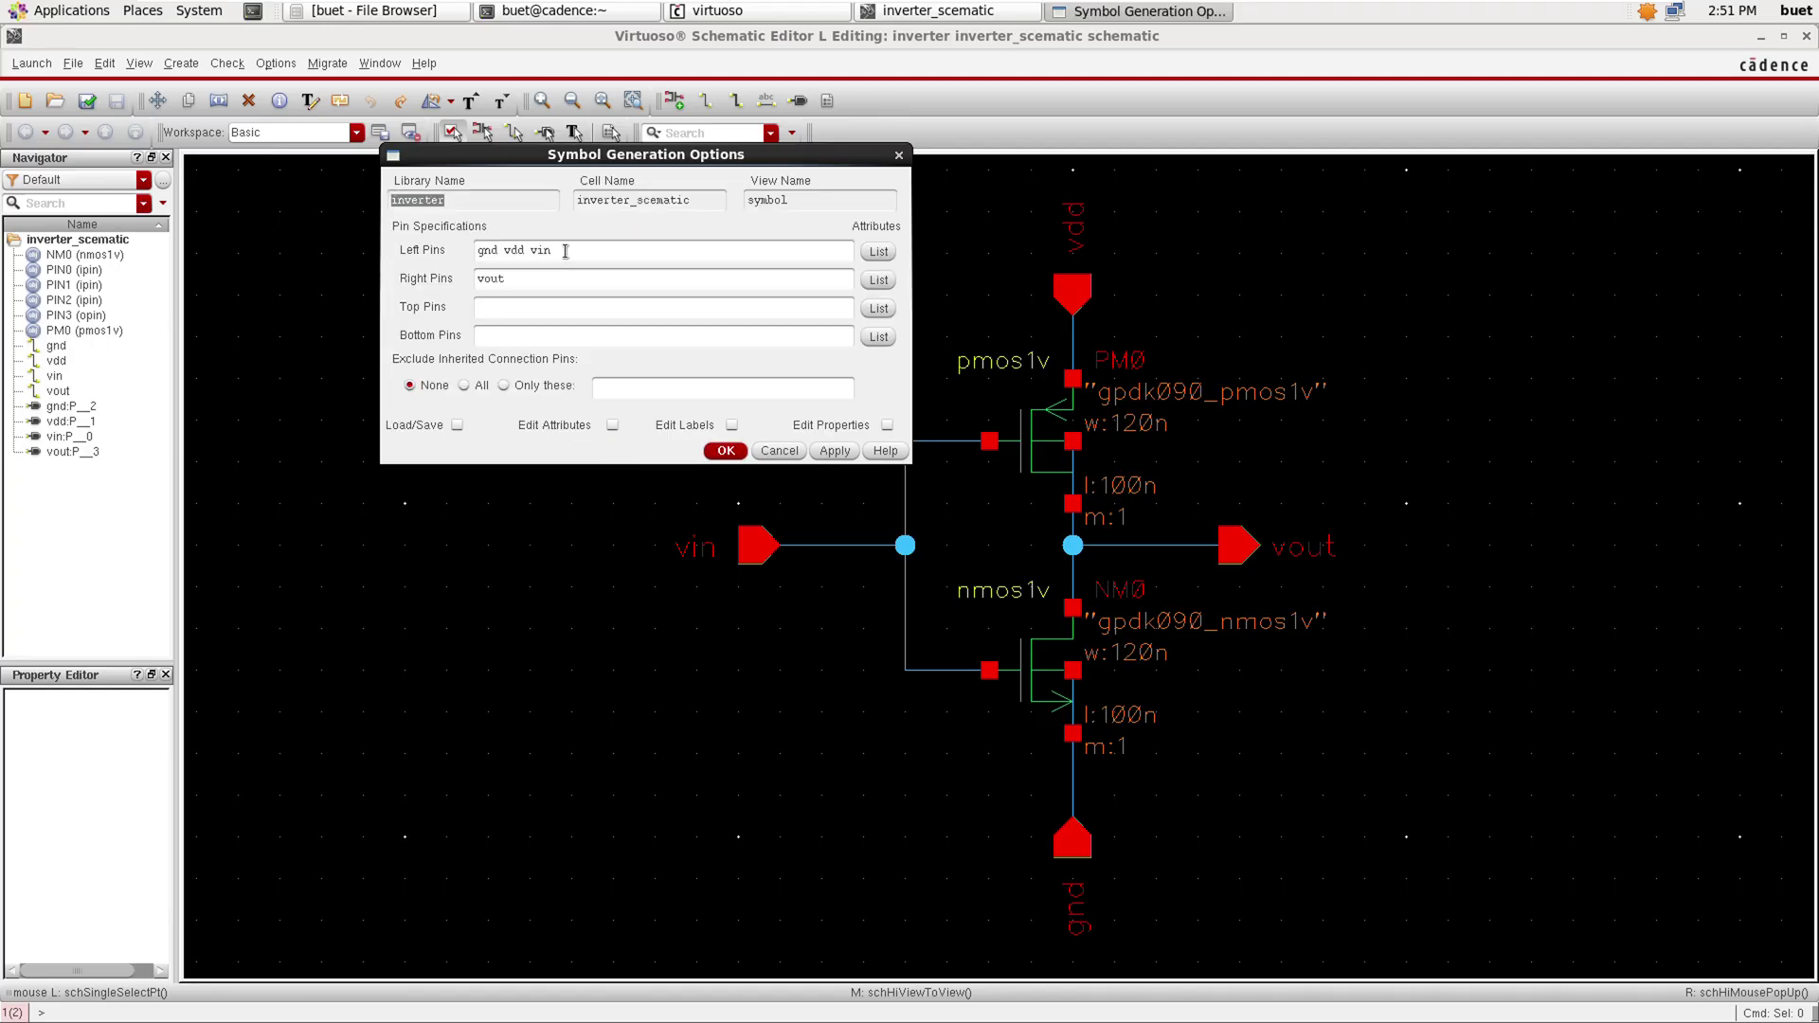
Assign vin as left pin, vout as right pin, vdd as top pin and gnd as bottom pin, and generate the symbol.
left_click_drag(533, 250, 431, 251)
key("BackSpace")
key("Delete")
left_click(542, 308)
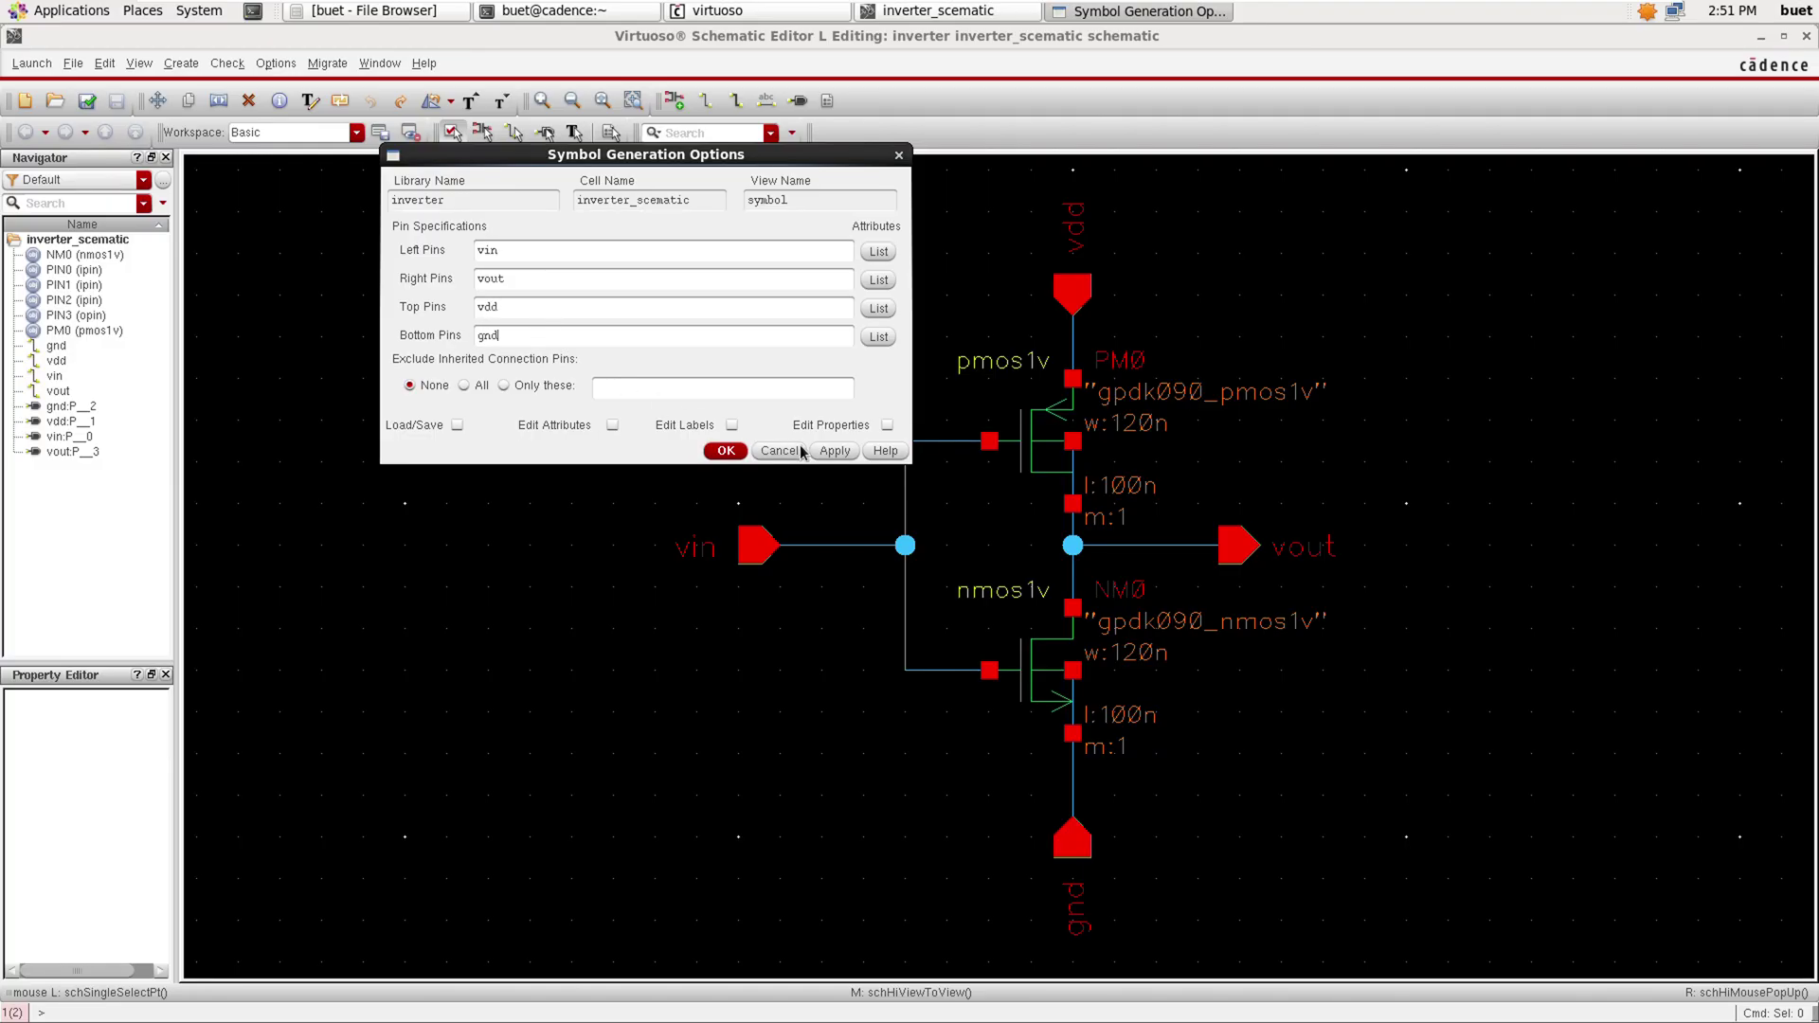
left_click(726, 450)
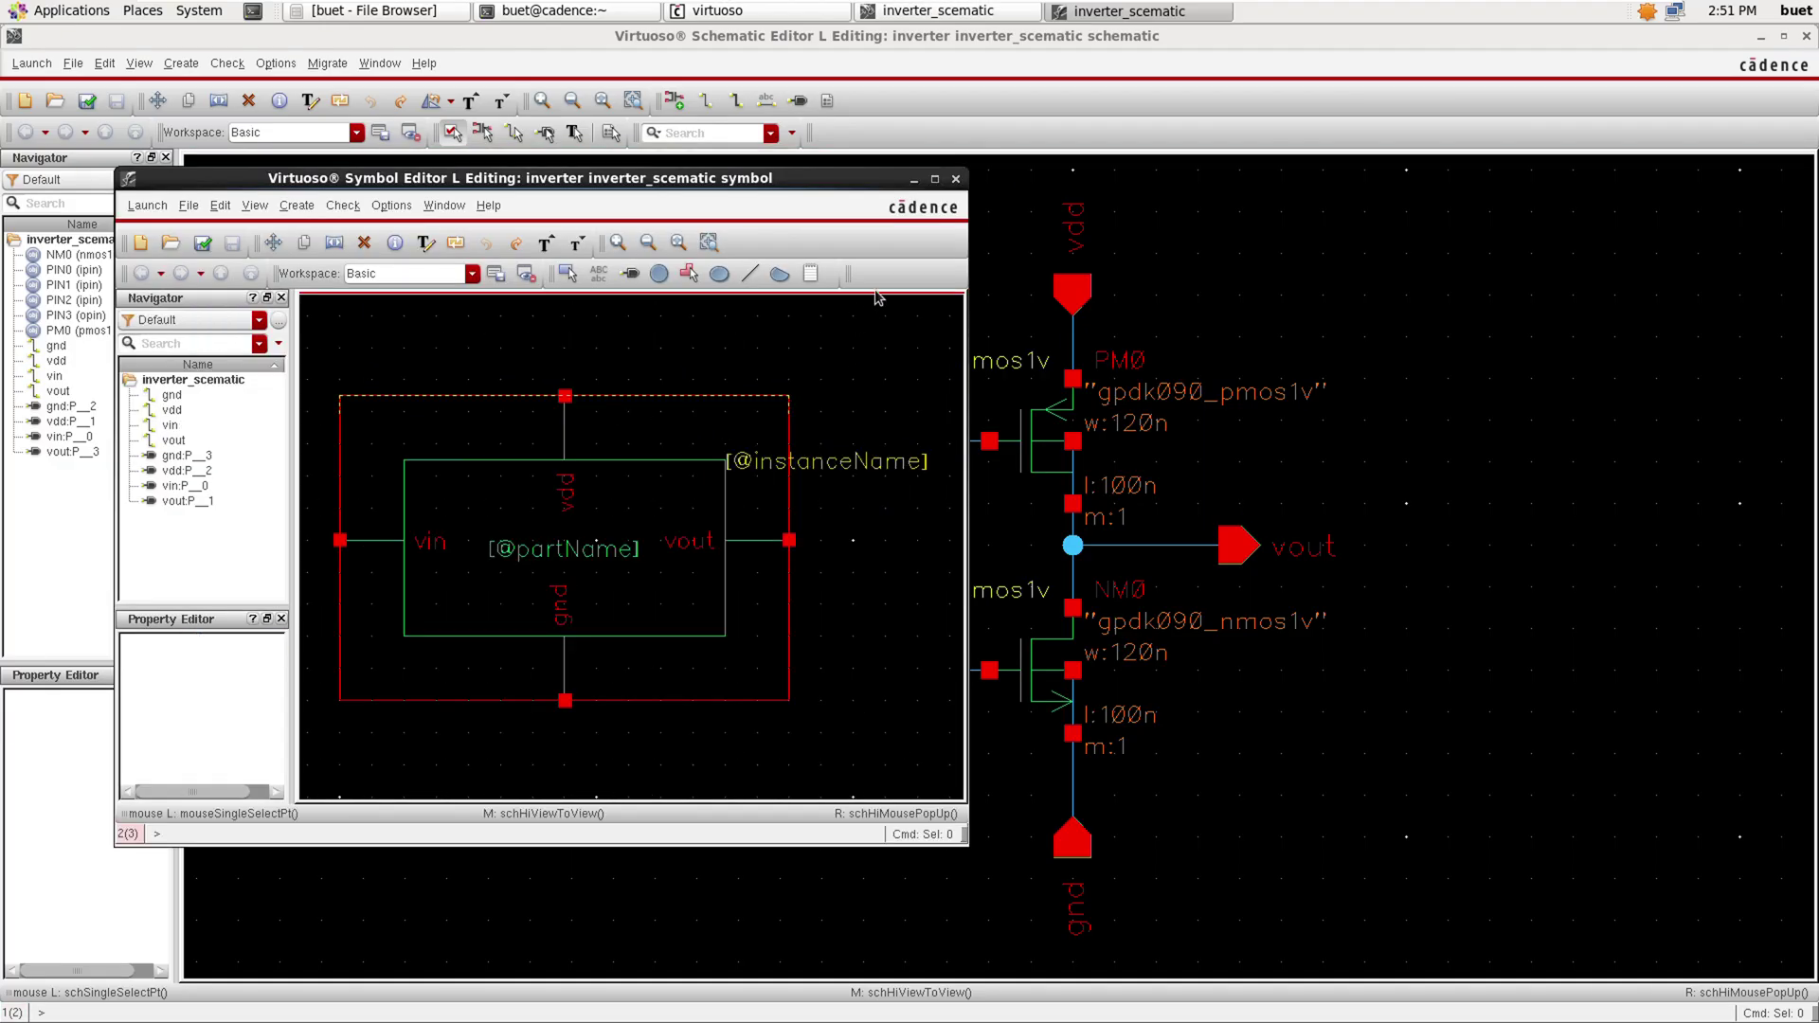
Maximize the symbol editor window and change the part name label in the symbol's centre to "inverter".
left_click(933, 179)
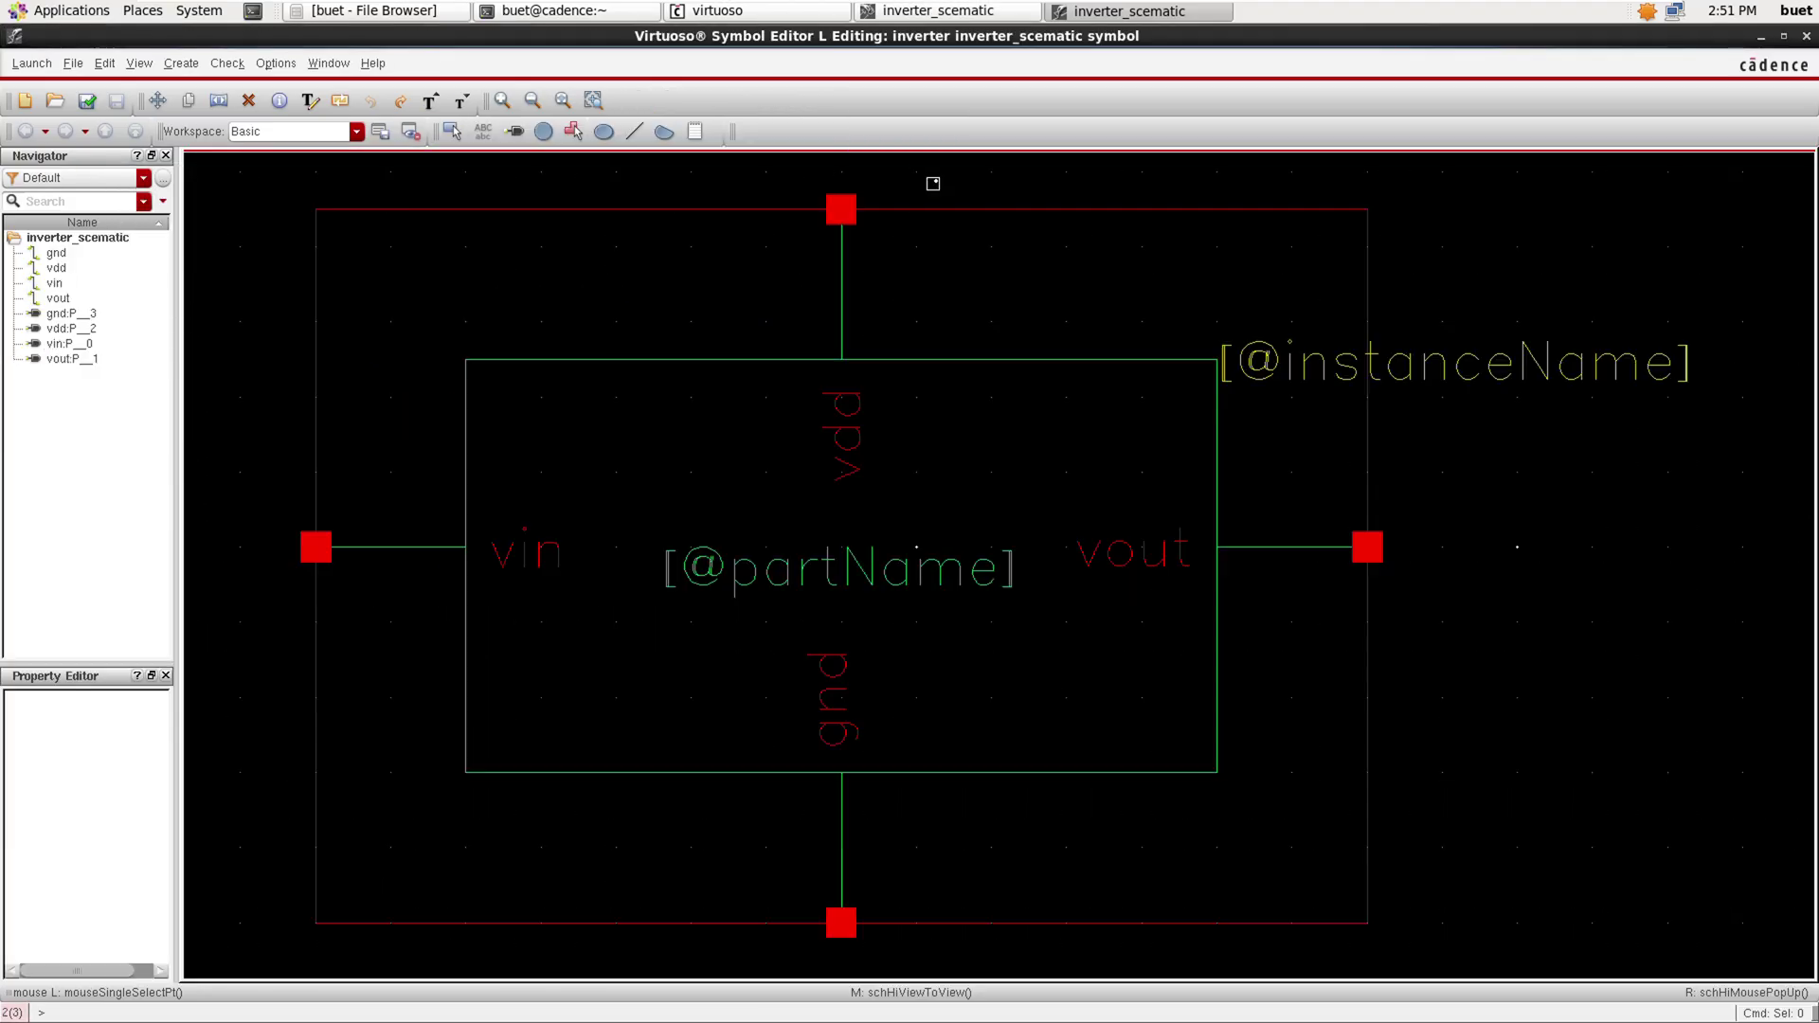
double_click(872, 585)
type("inverter")
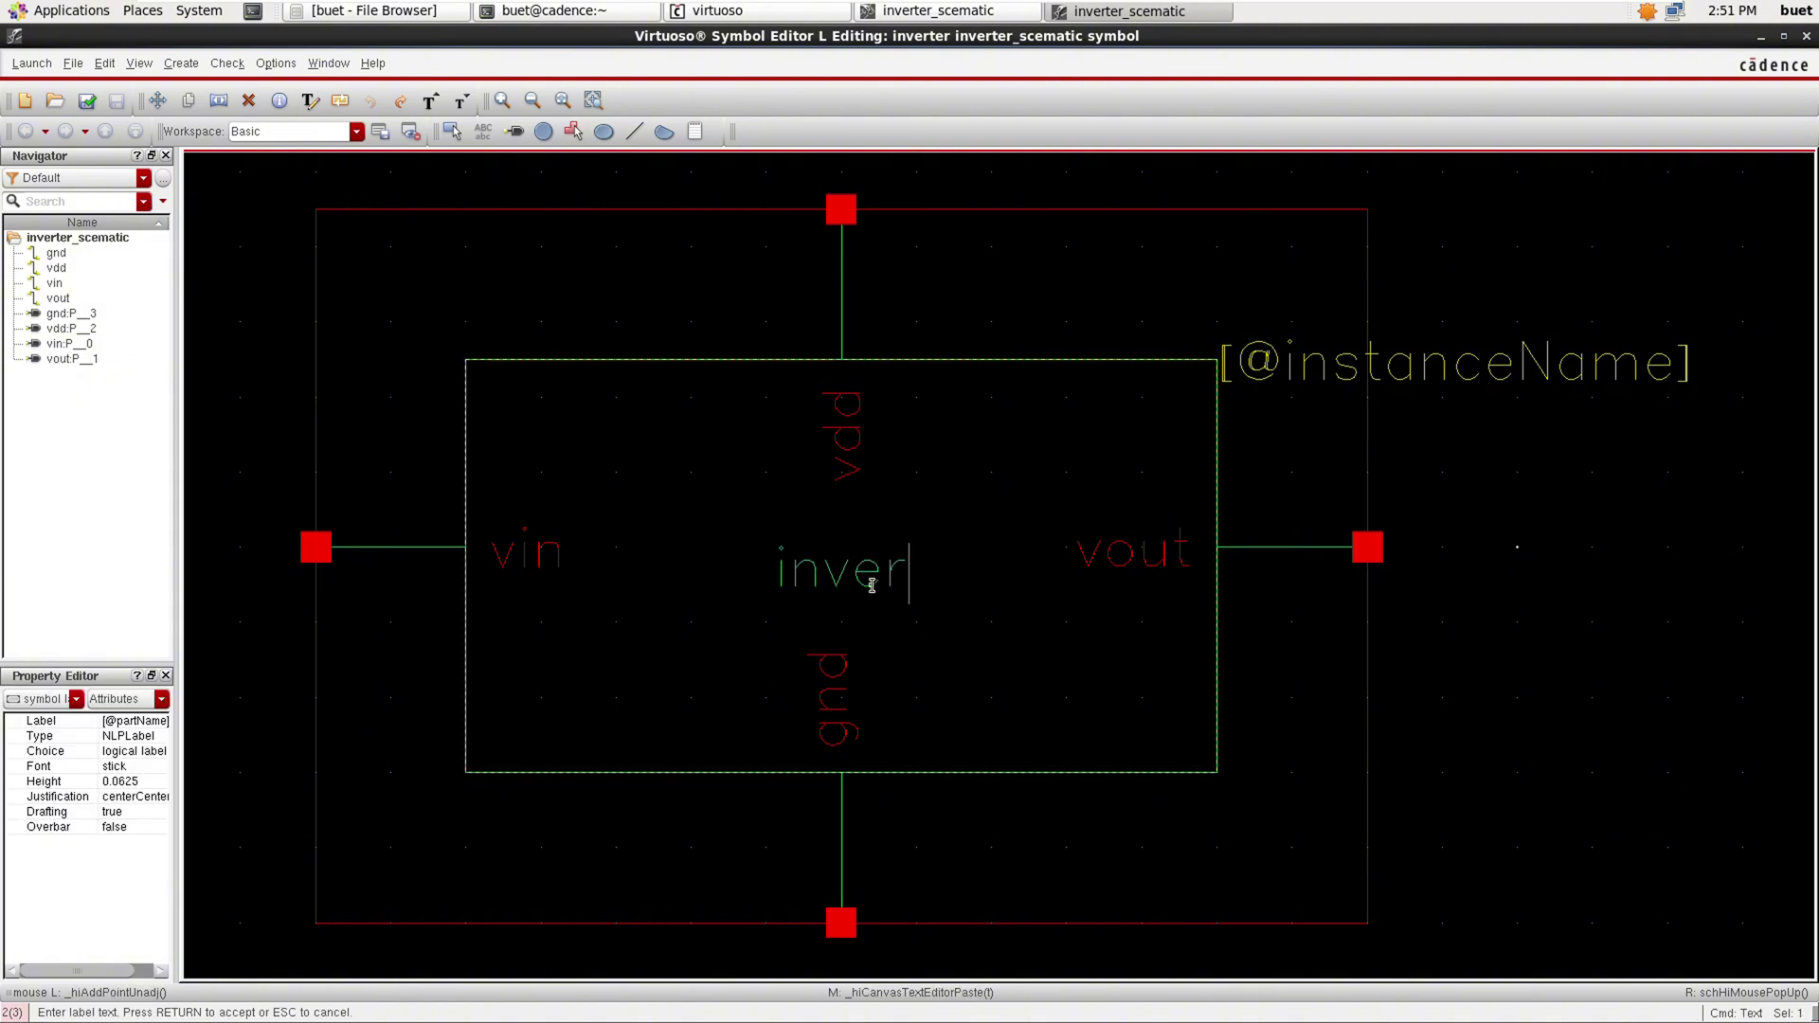
Change the symbol's instance name label to "inverter symbol".
left_click(1452, 360)
double_click(1452, 360)
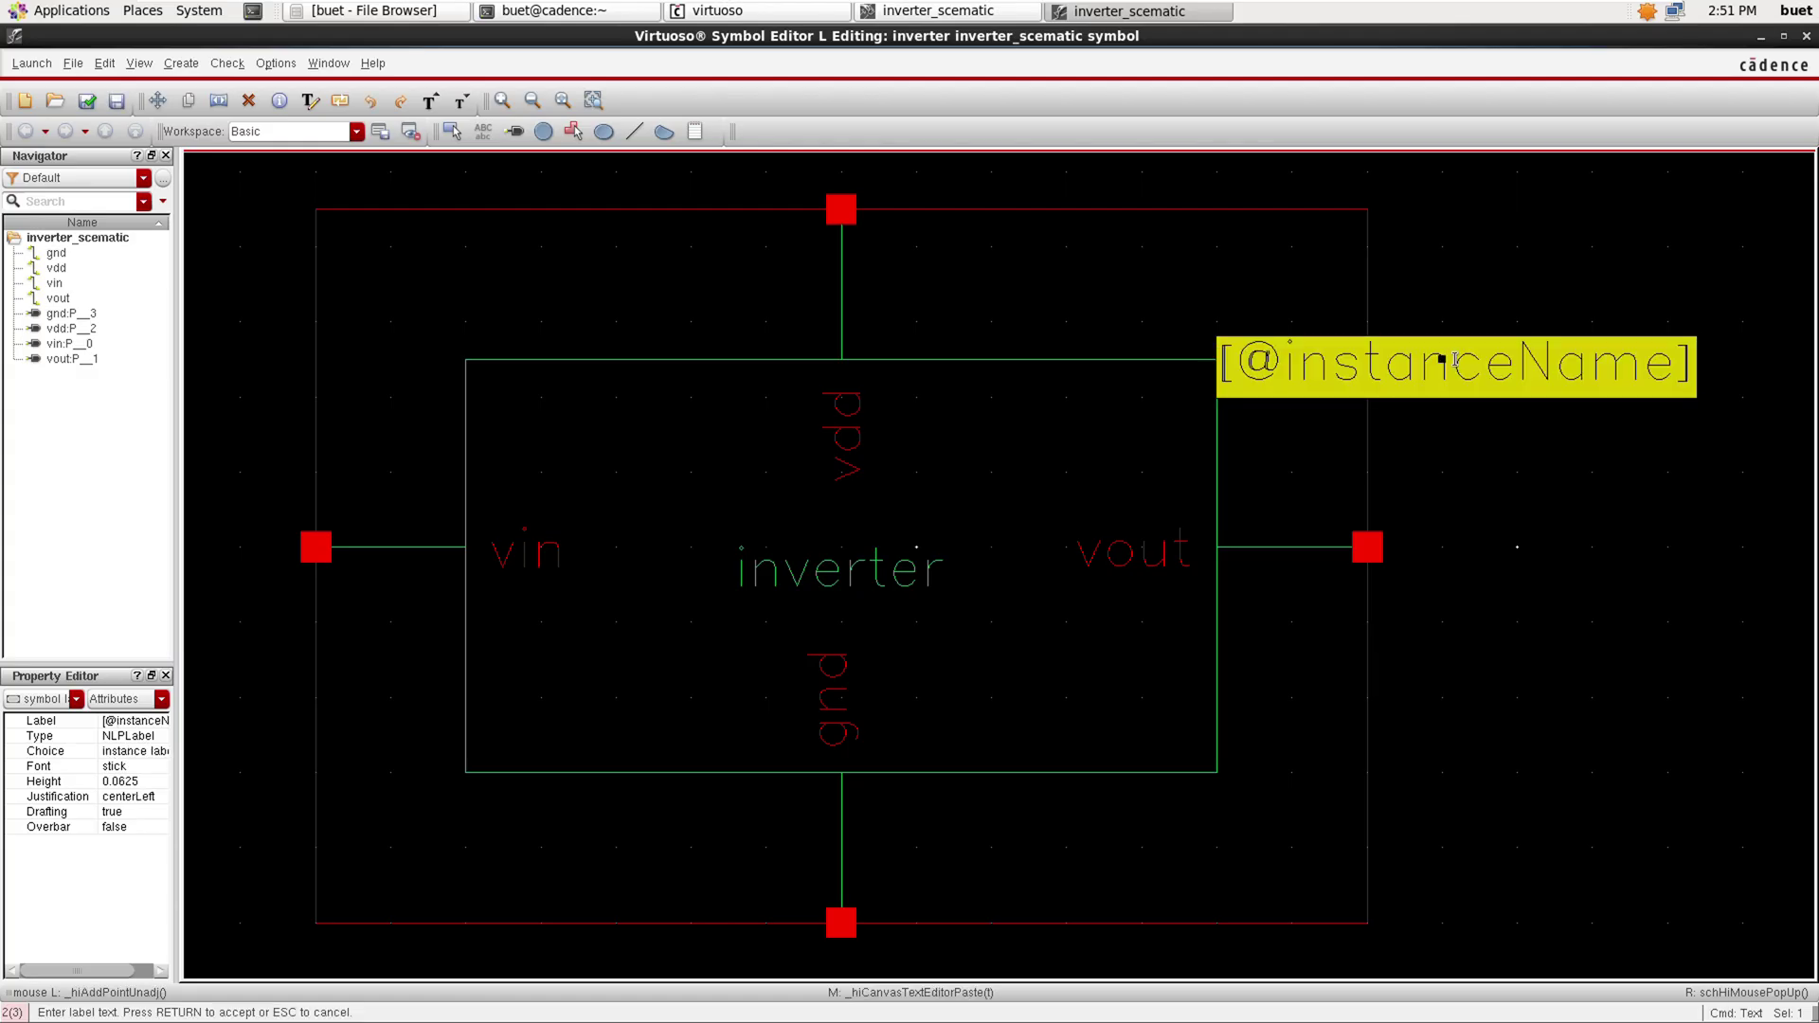
type("inverter")
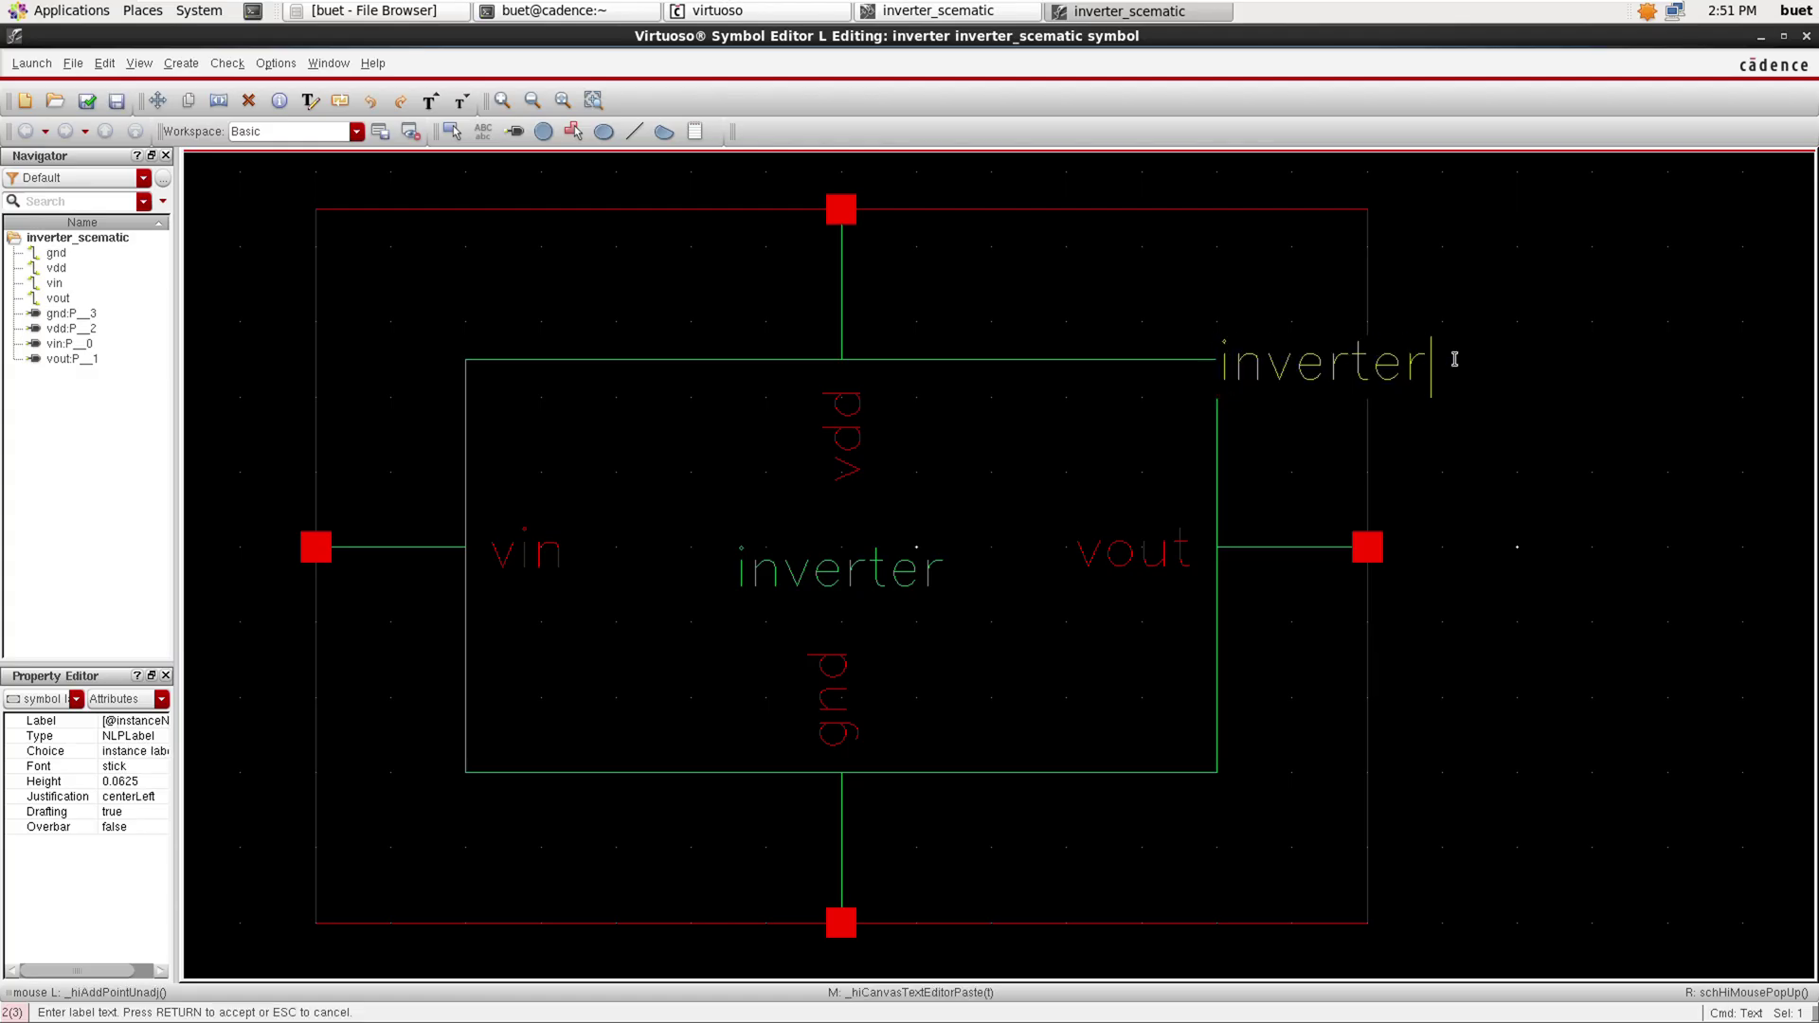
type(" symbol")
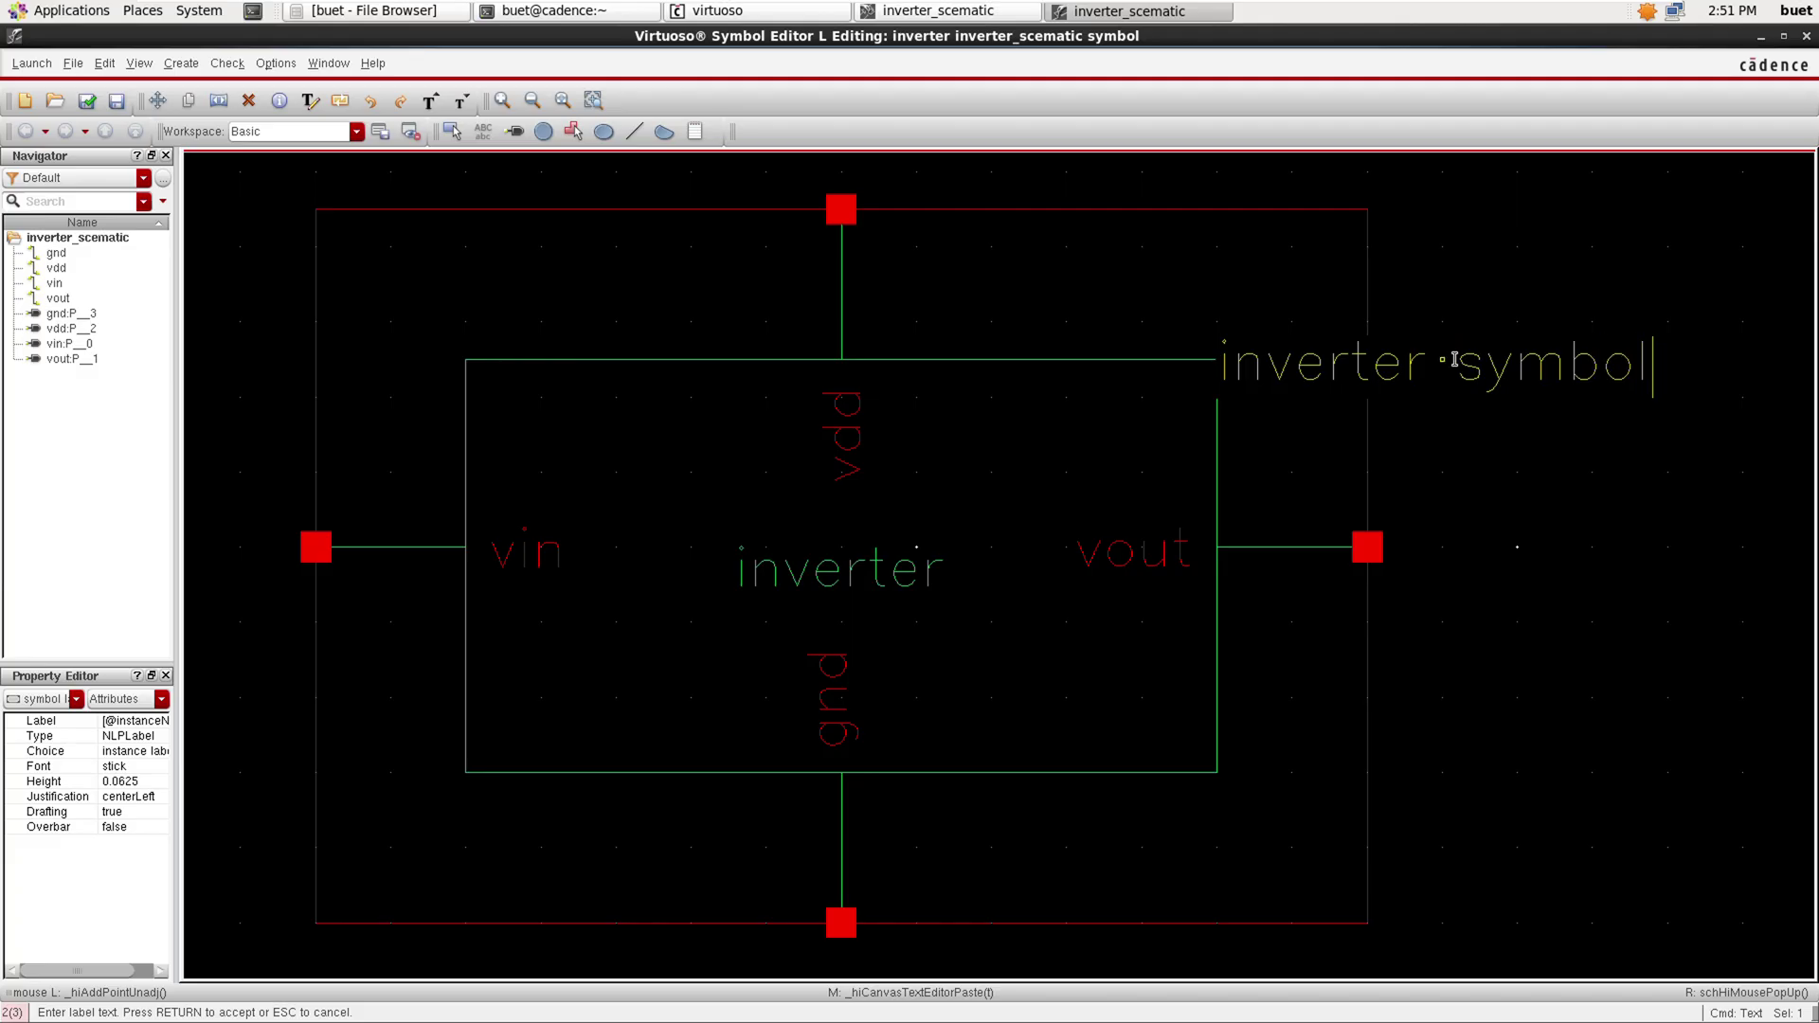
key("Return")
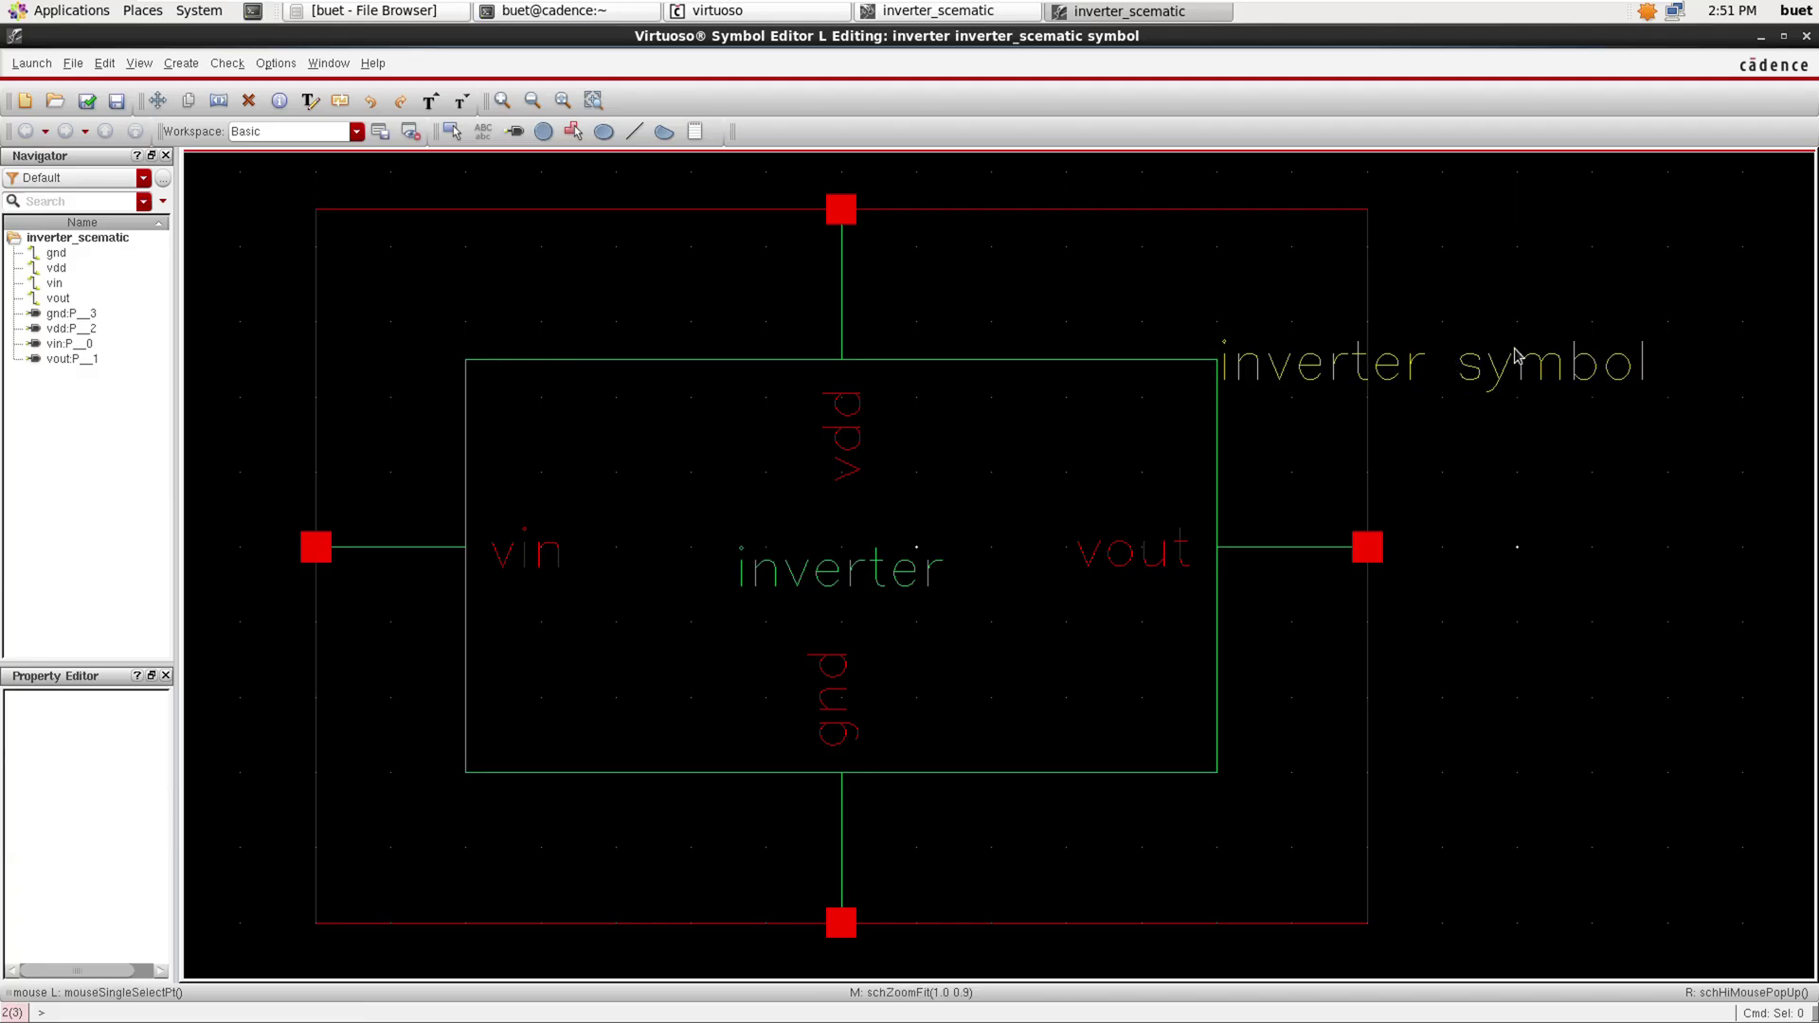
Move the "inverter symbol" label inside the symbol's box, just above the "inverter" label.
left_click_drag(1515, 365, 1405, 398)
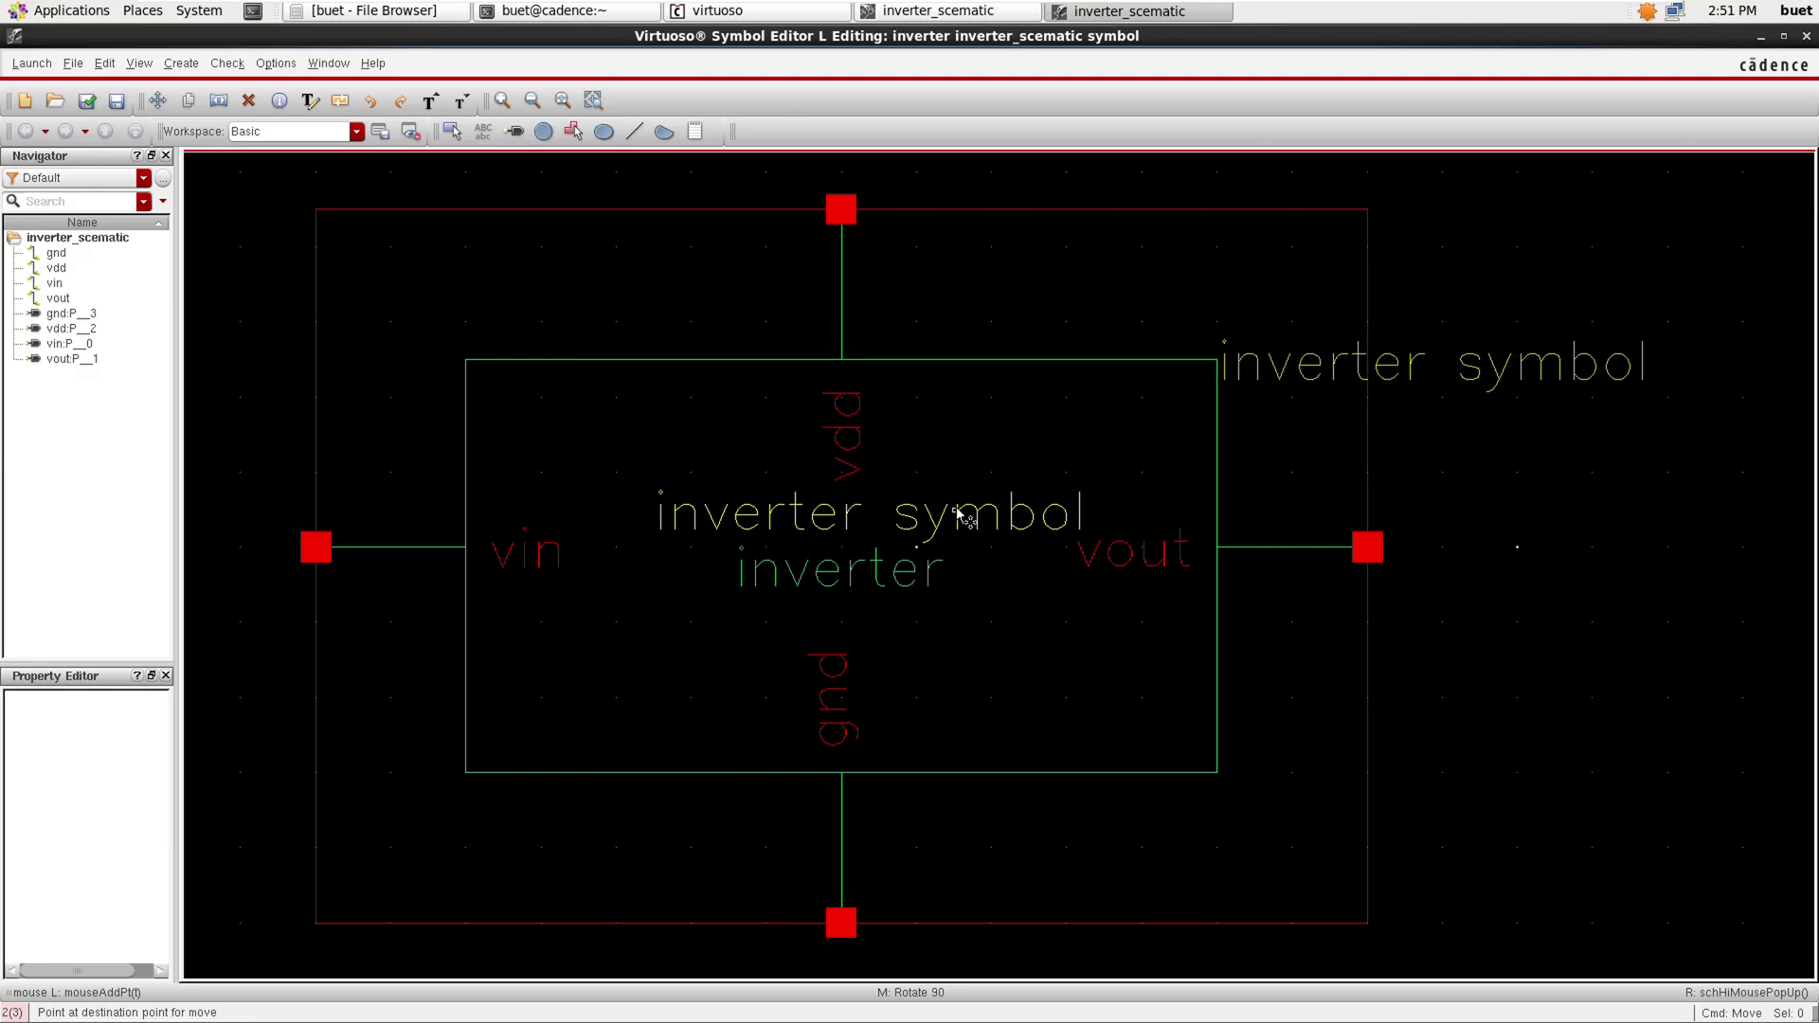
left_click(940, 510)
left_click(1697, 588)
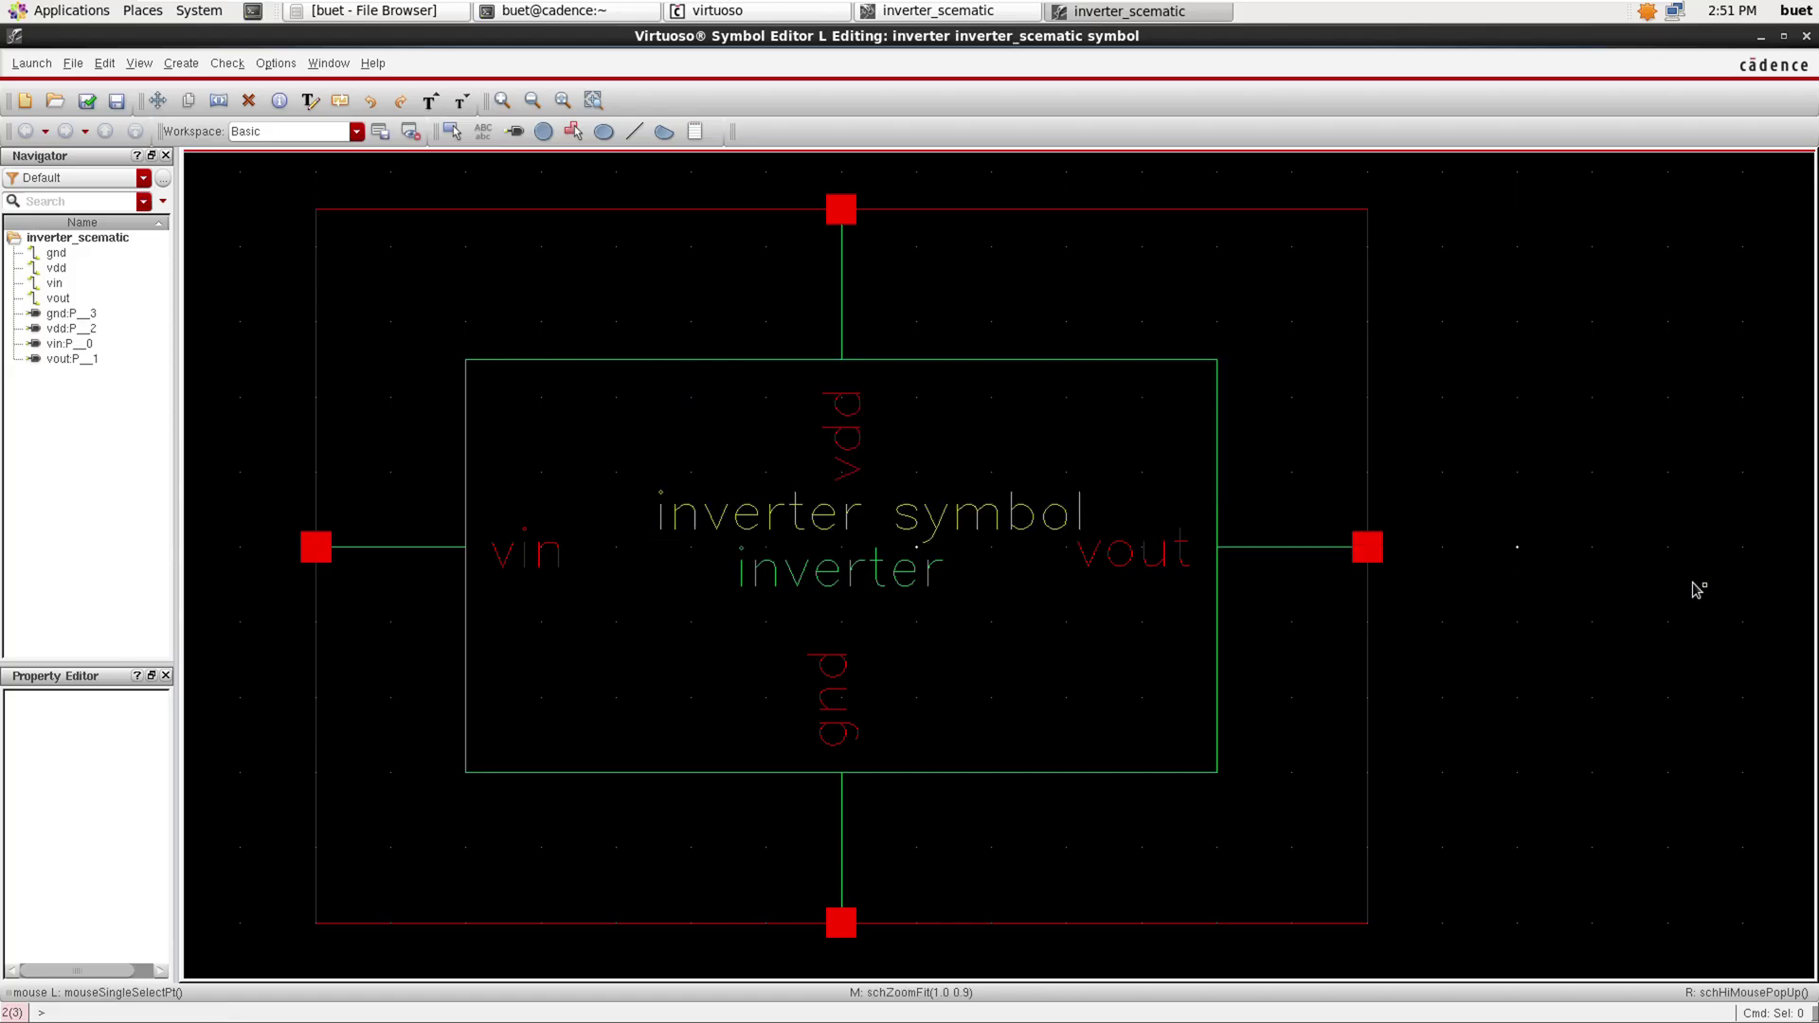
key("f")
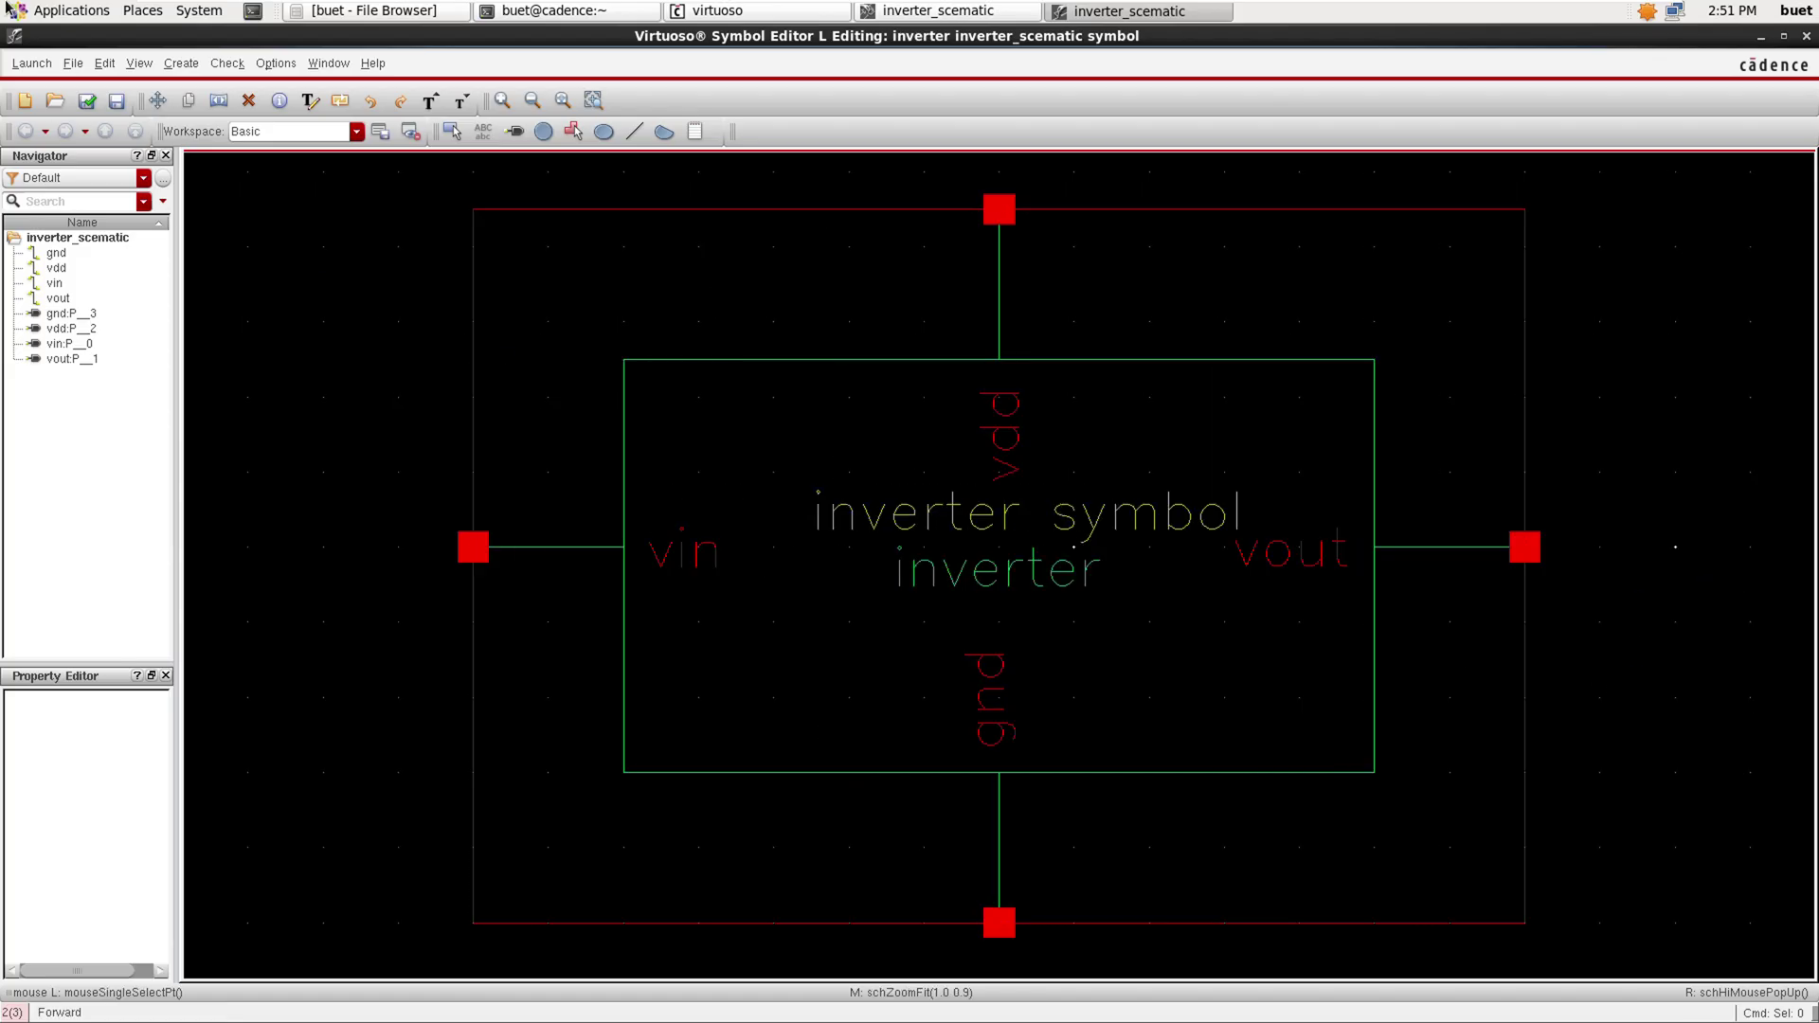
Create a new schematic cellview named inverter_testbench in the inverter library.
left_click(72, 66)
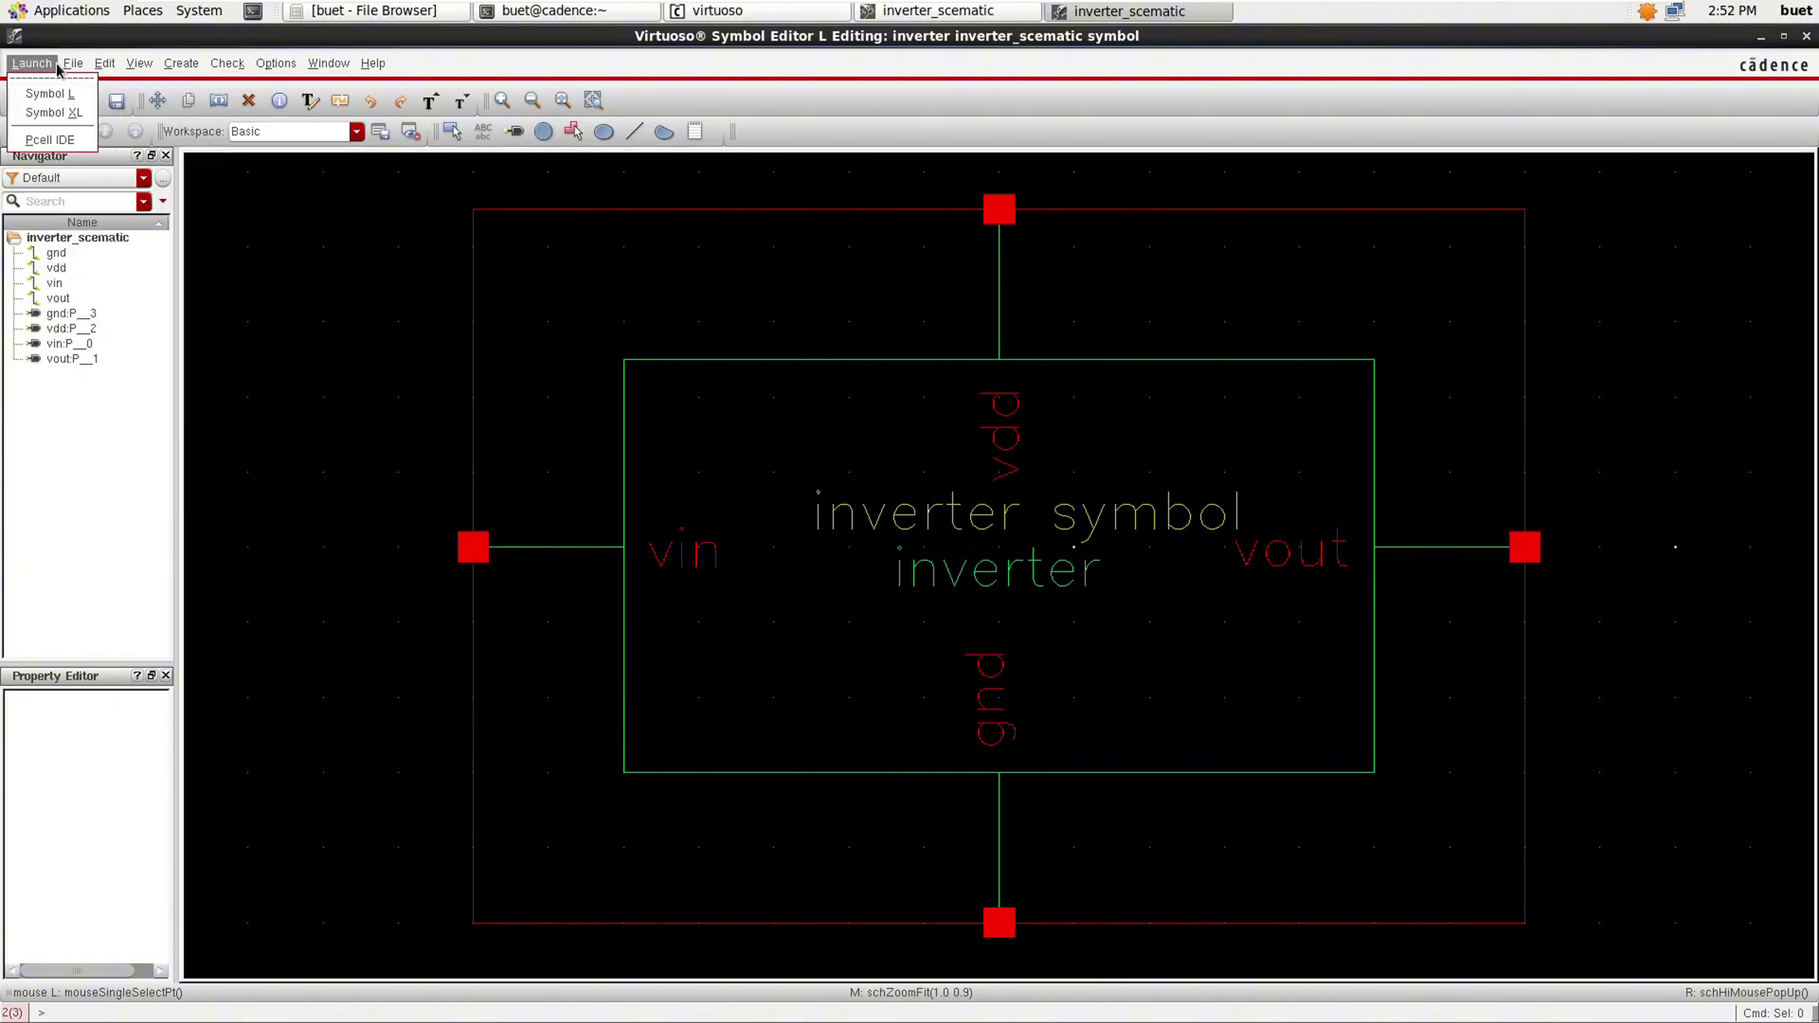
left_click(90, 97)
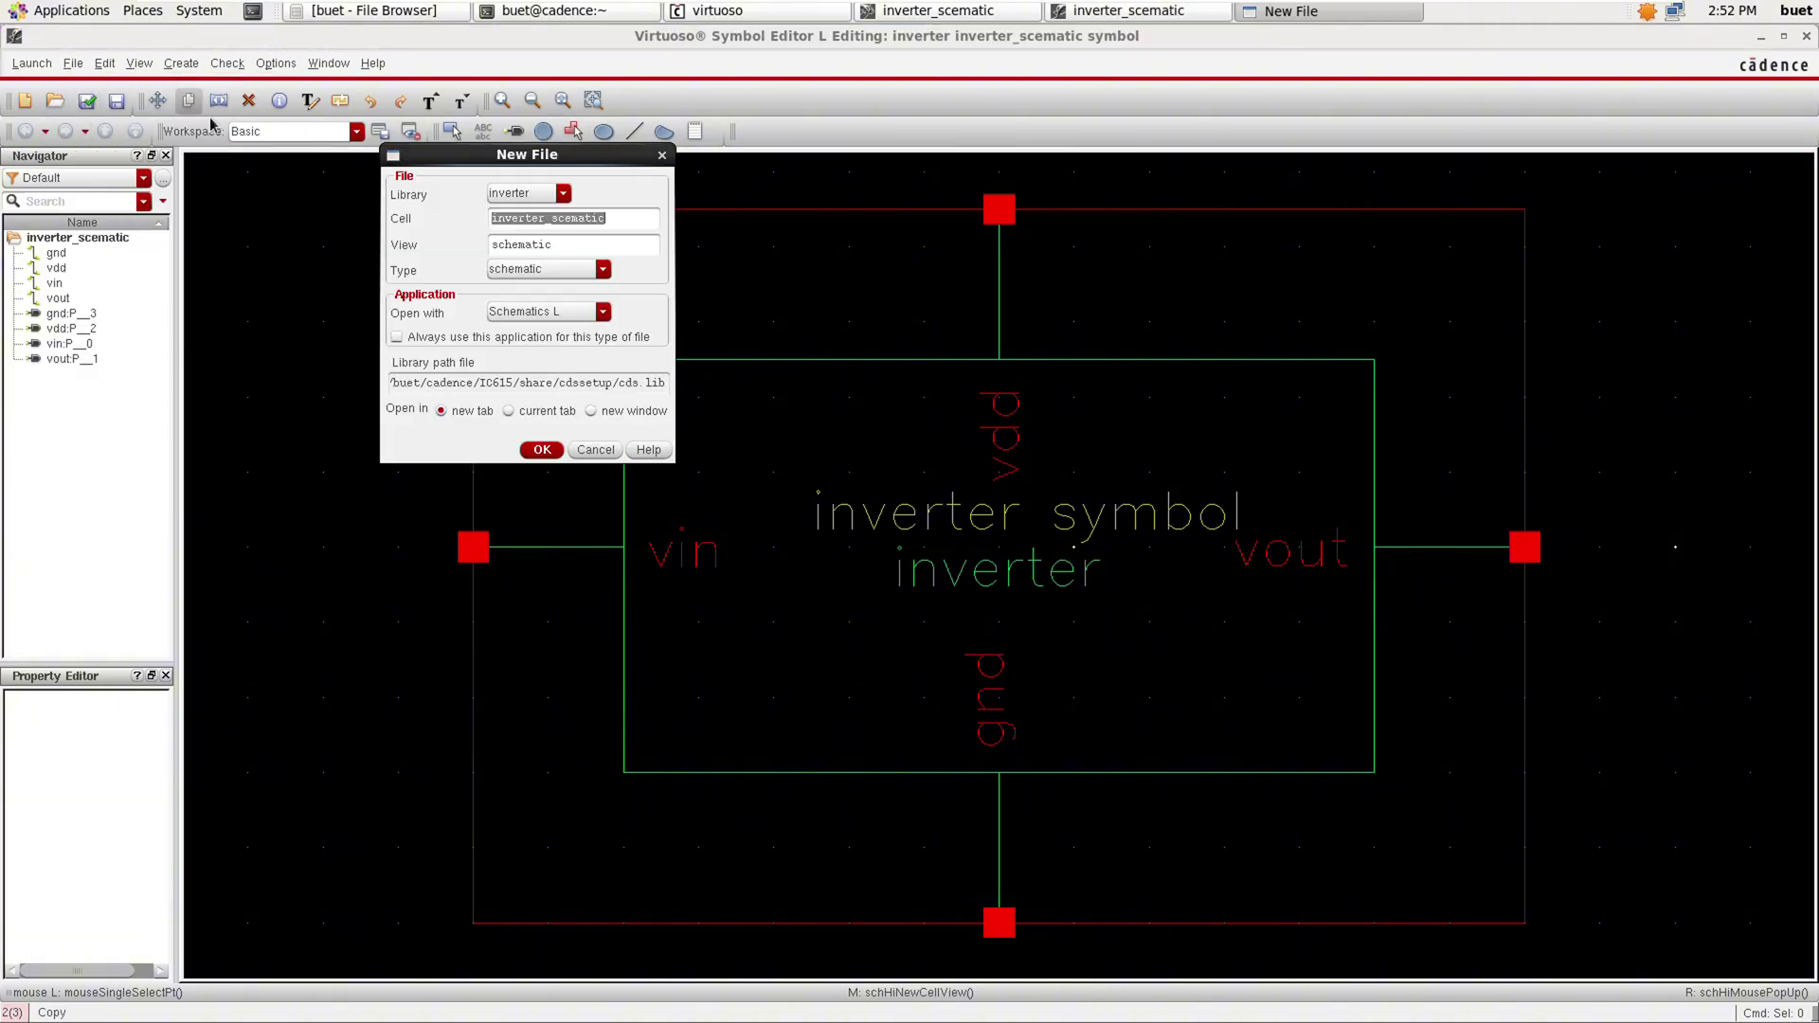
left_click(614, 224)
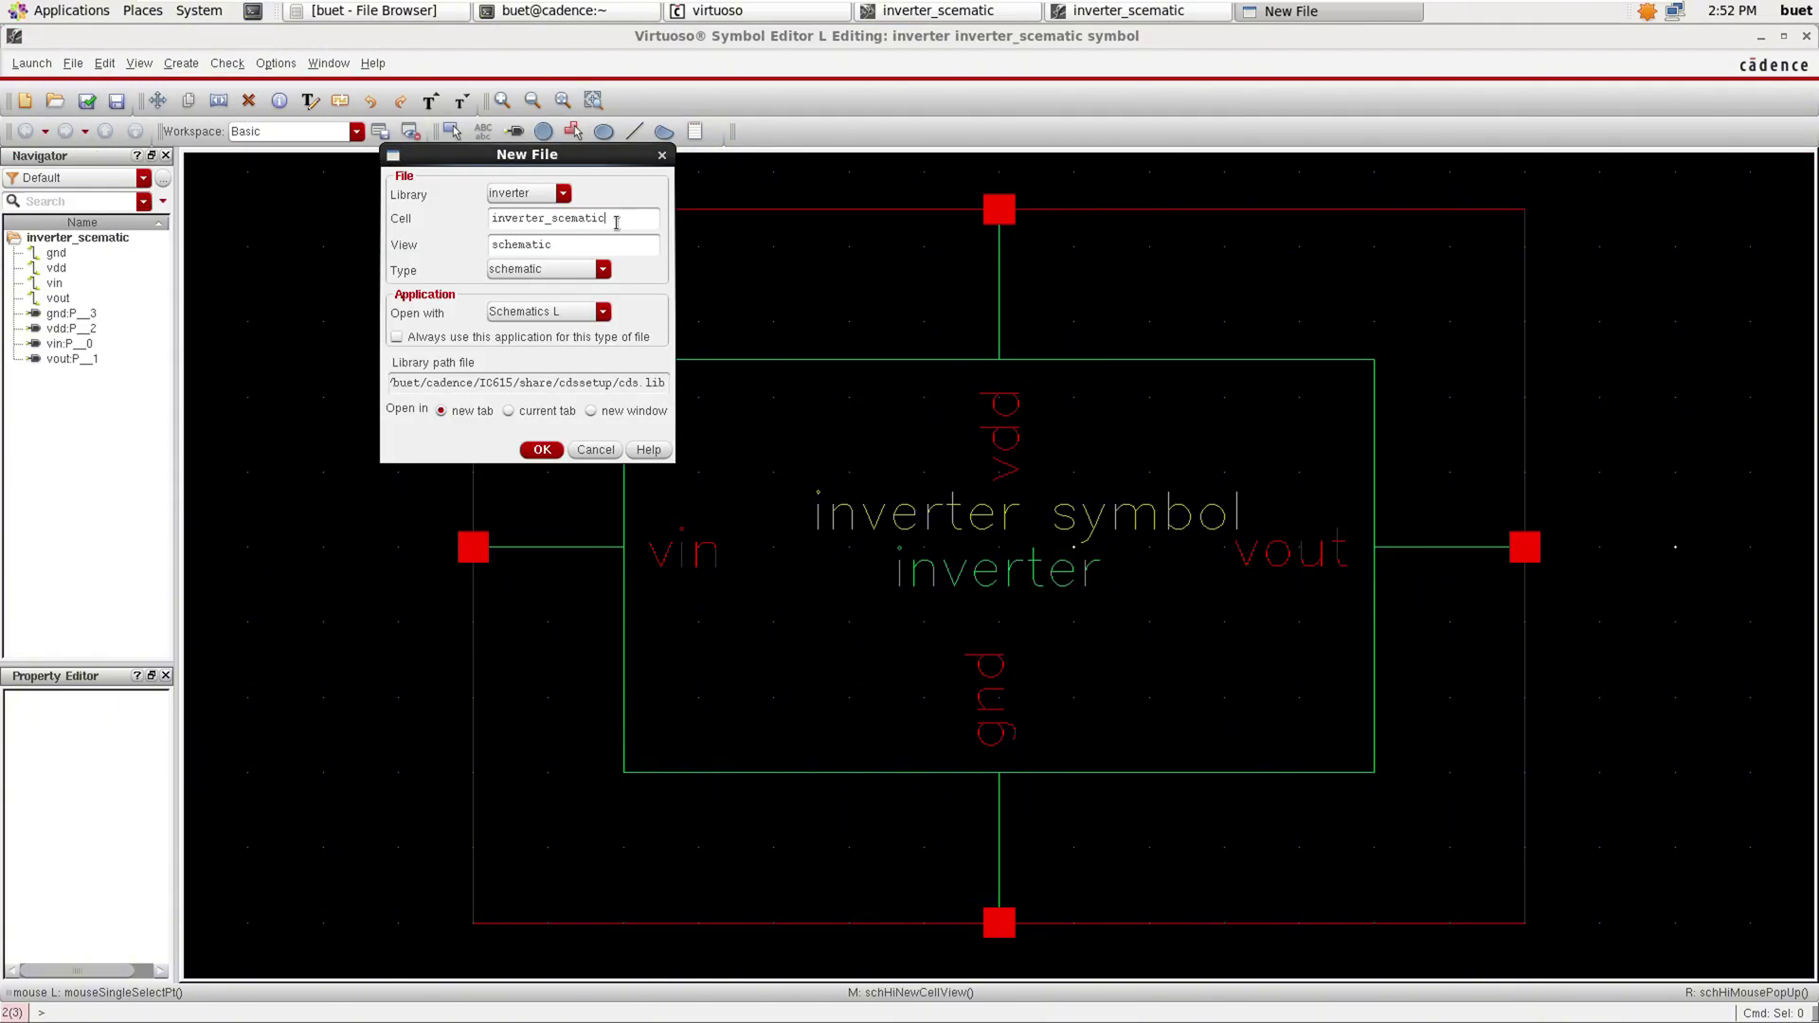
key("BackSpace")
type("testbench")
left_click(547, 452)
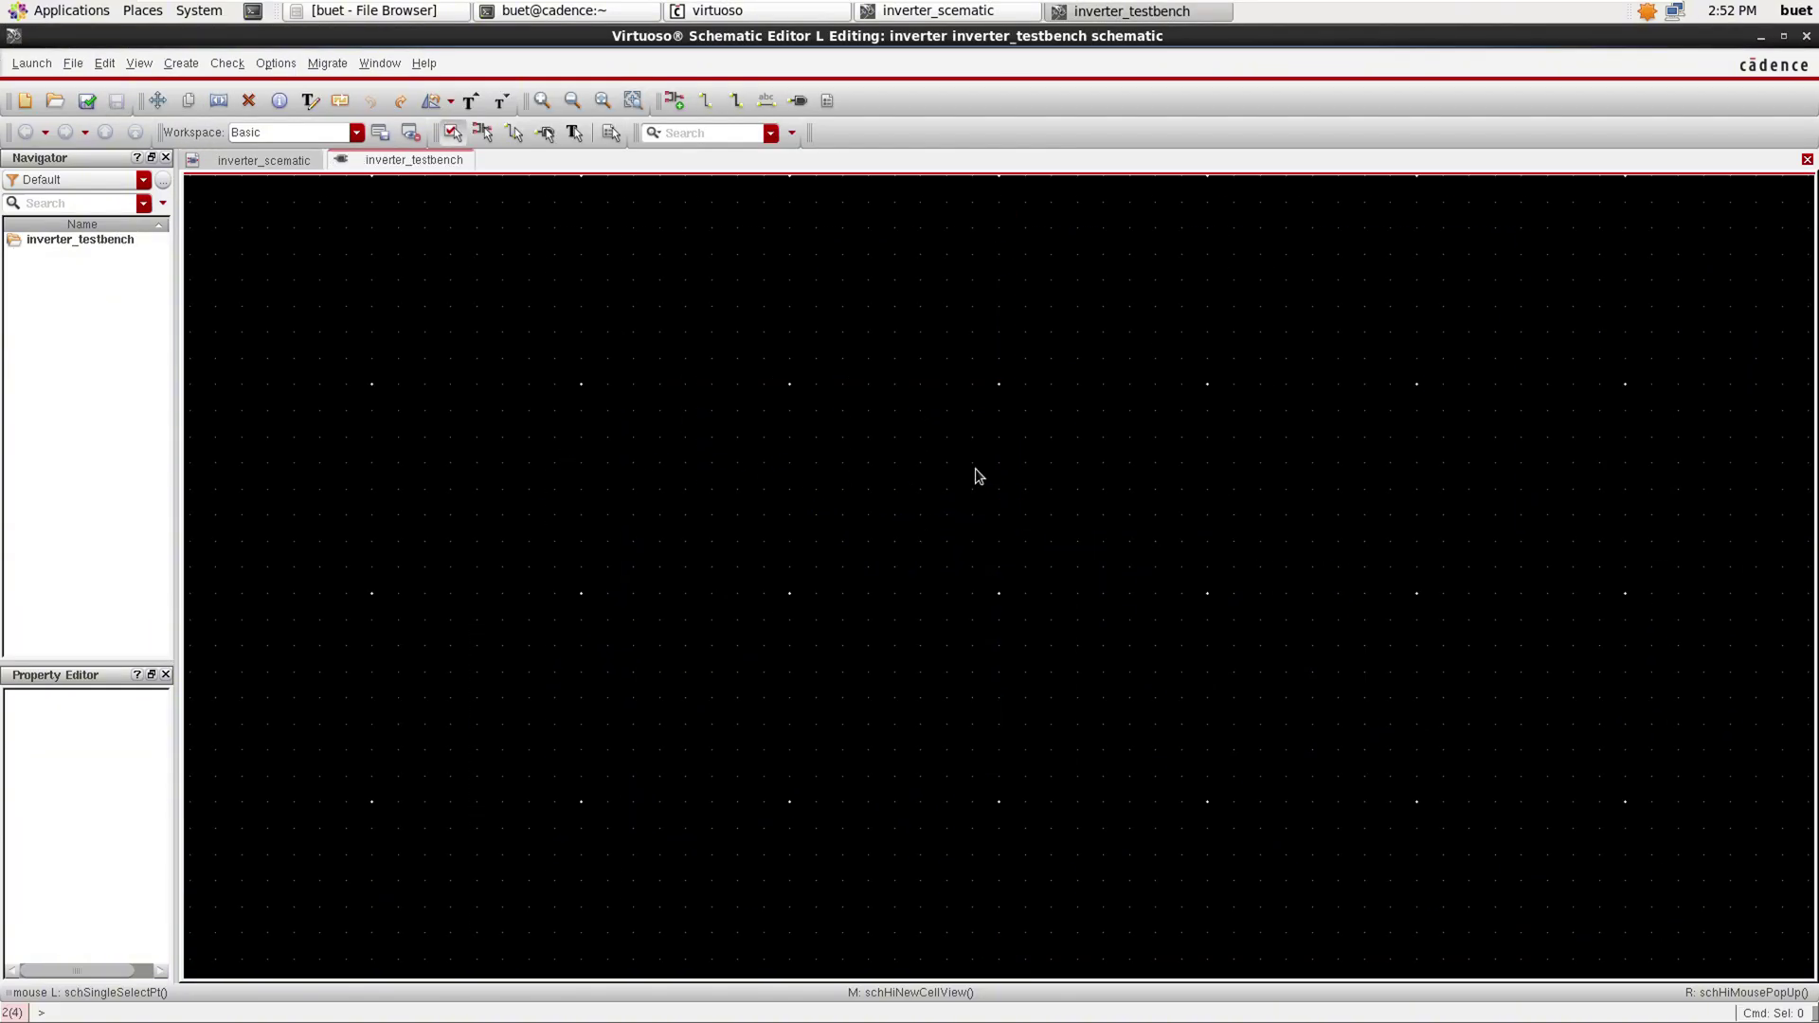
Place an instance of the inverter_scematic symbol from the inverter library in the testbench schematic.
key("i")
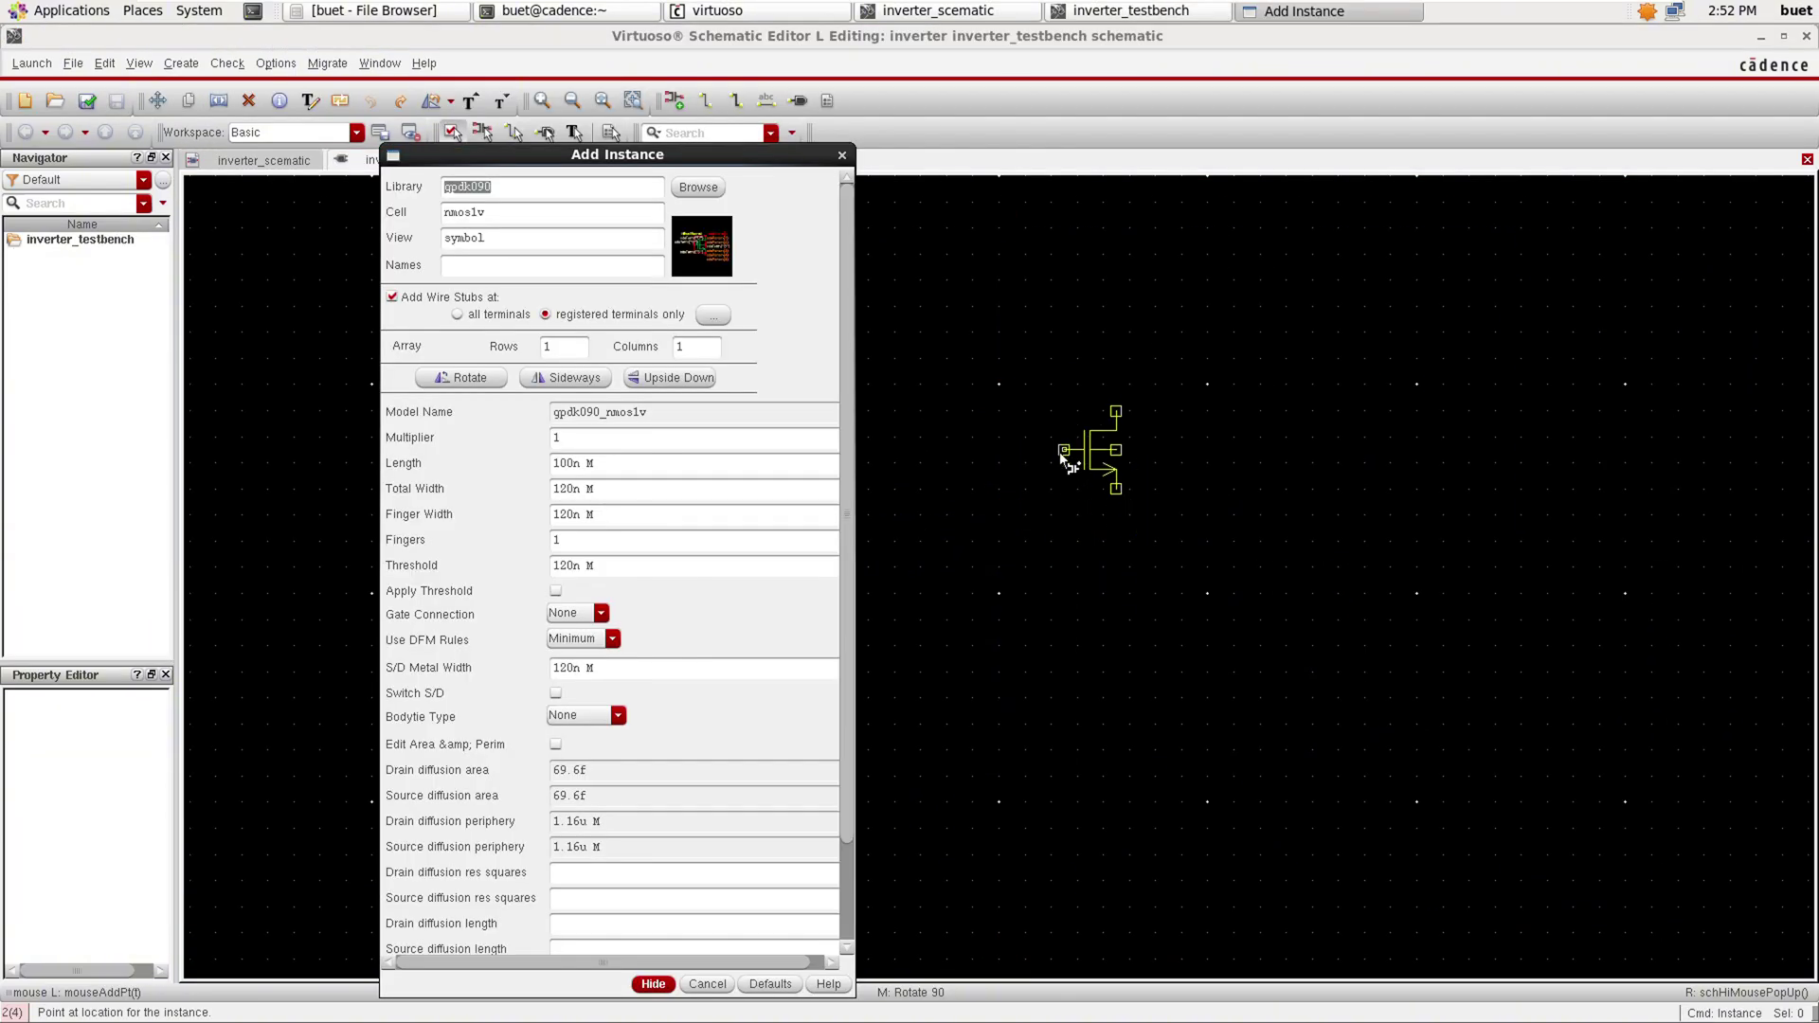
left_click(711, 191)
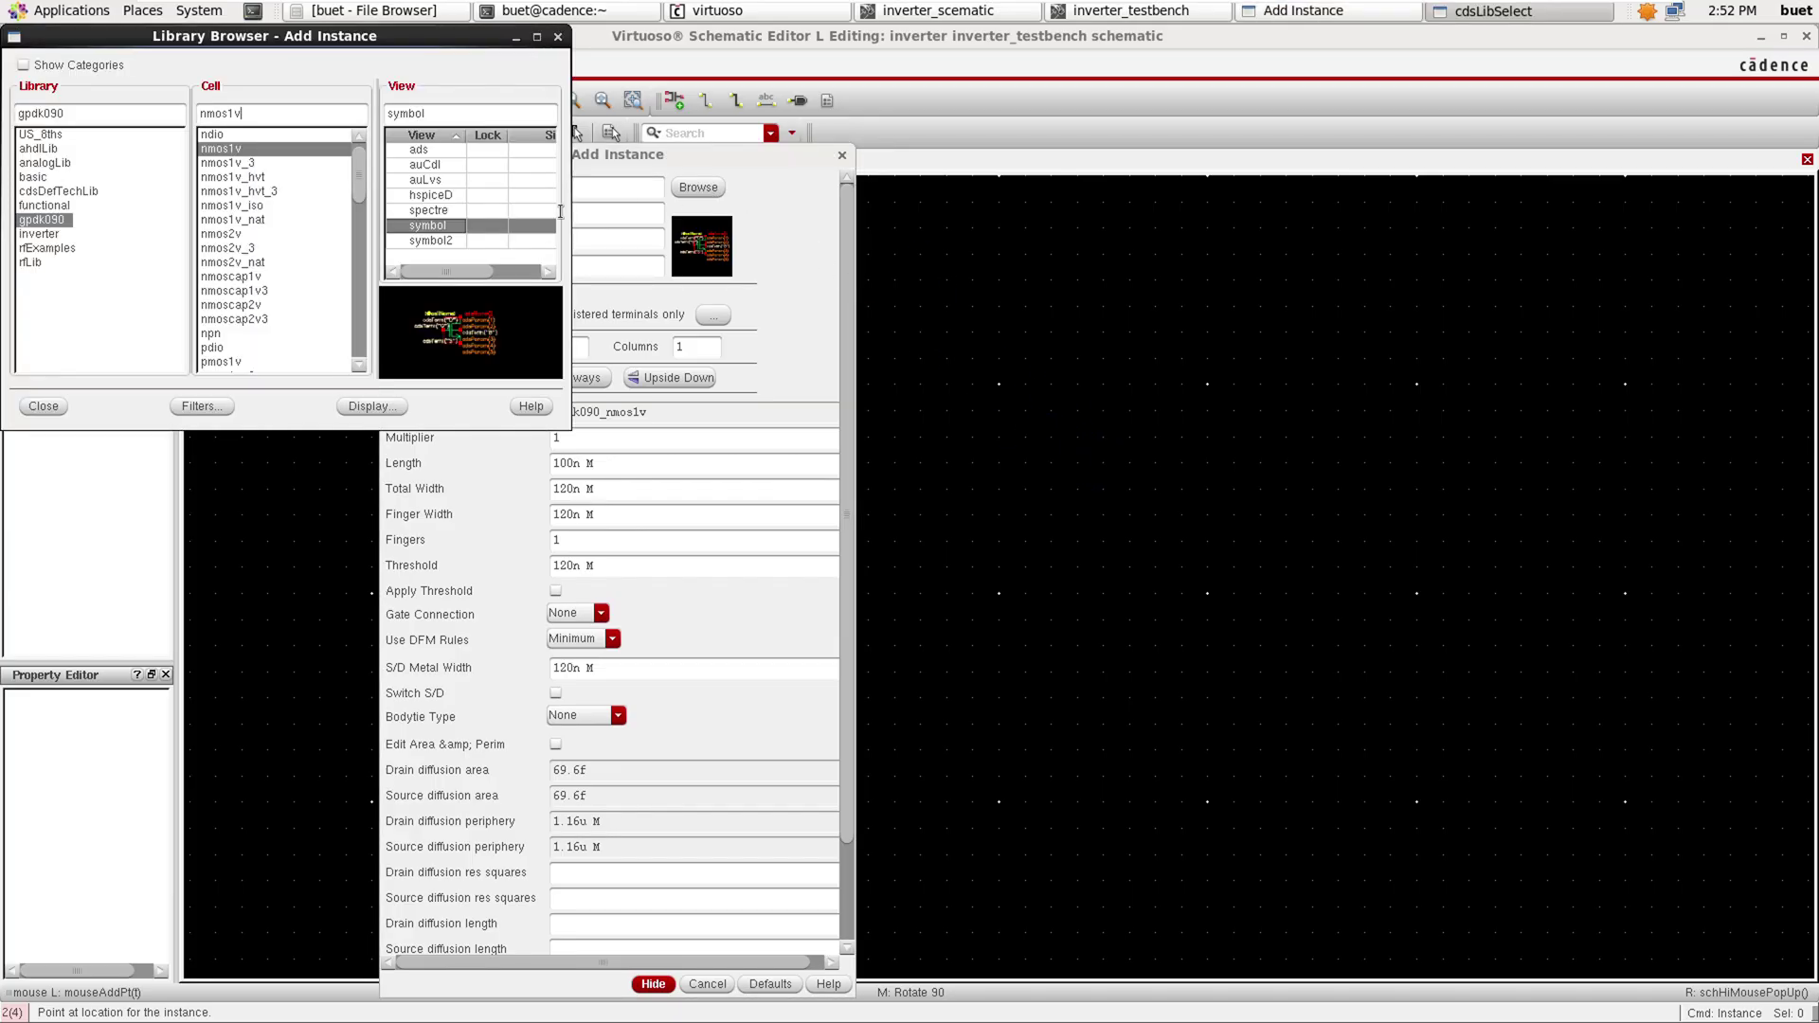
left_click(55, 233)
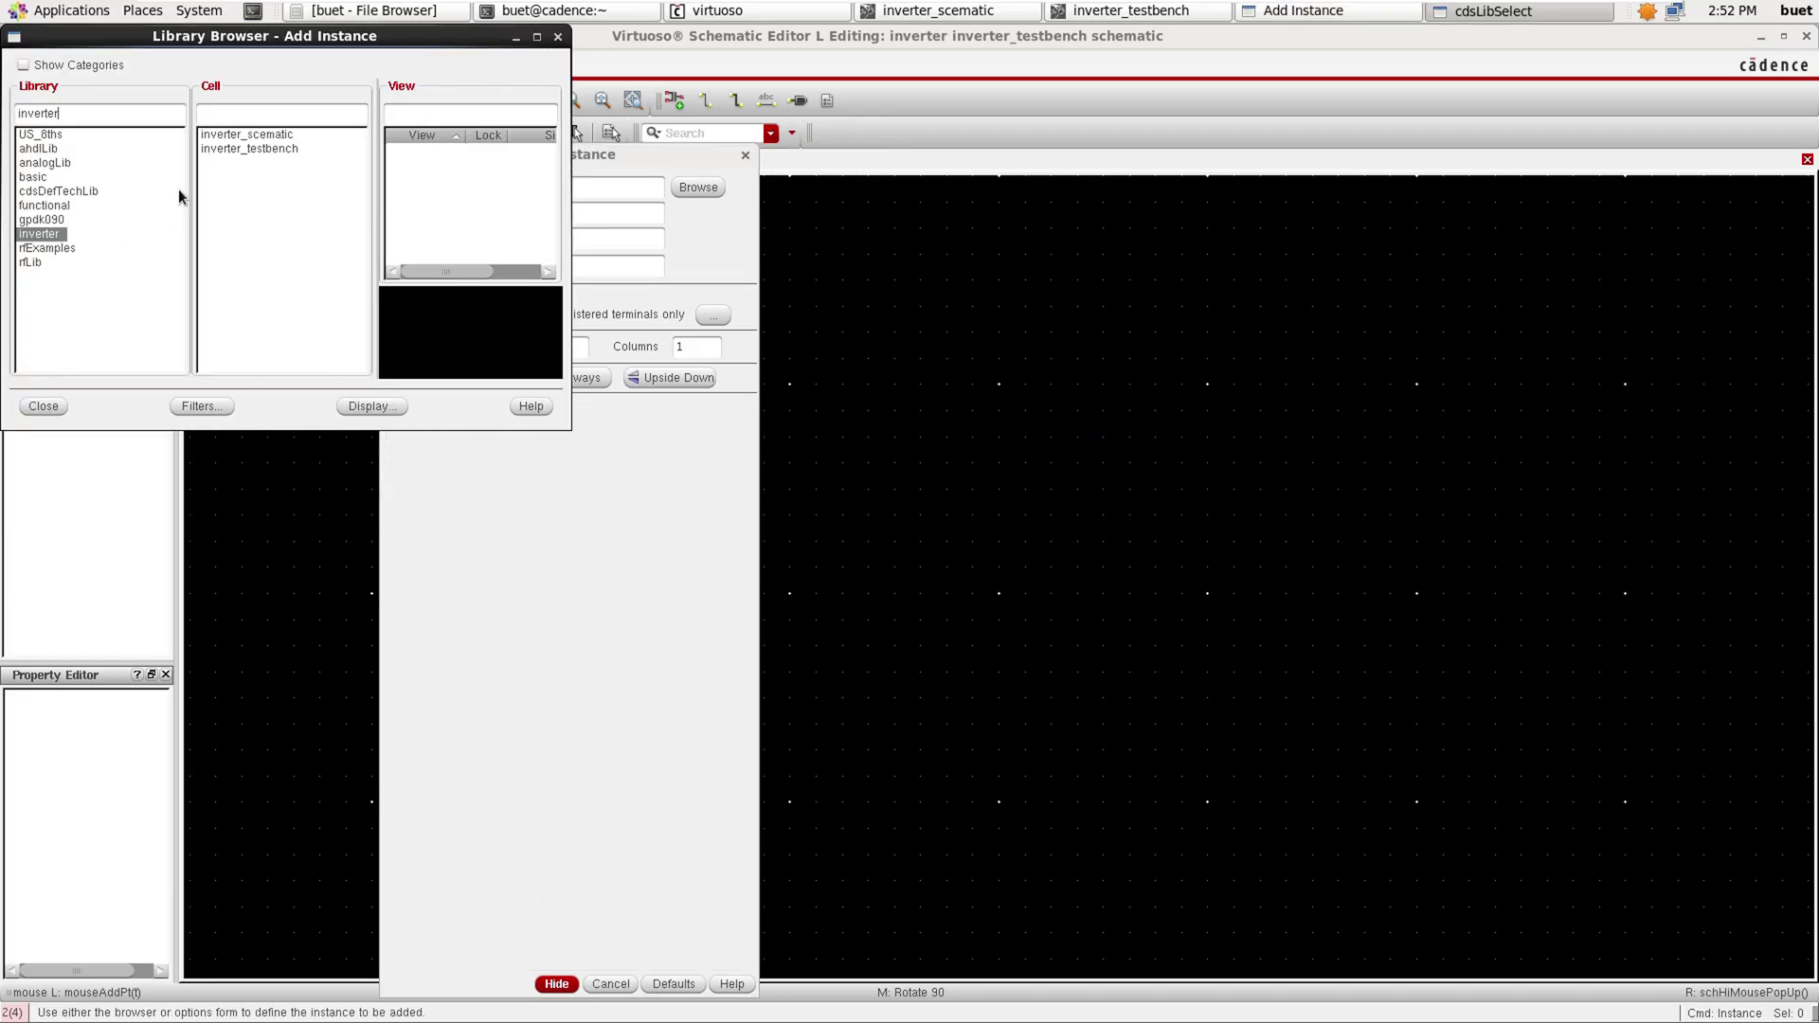
left_click(269, 136)
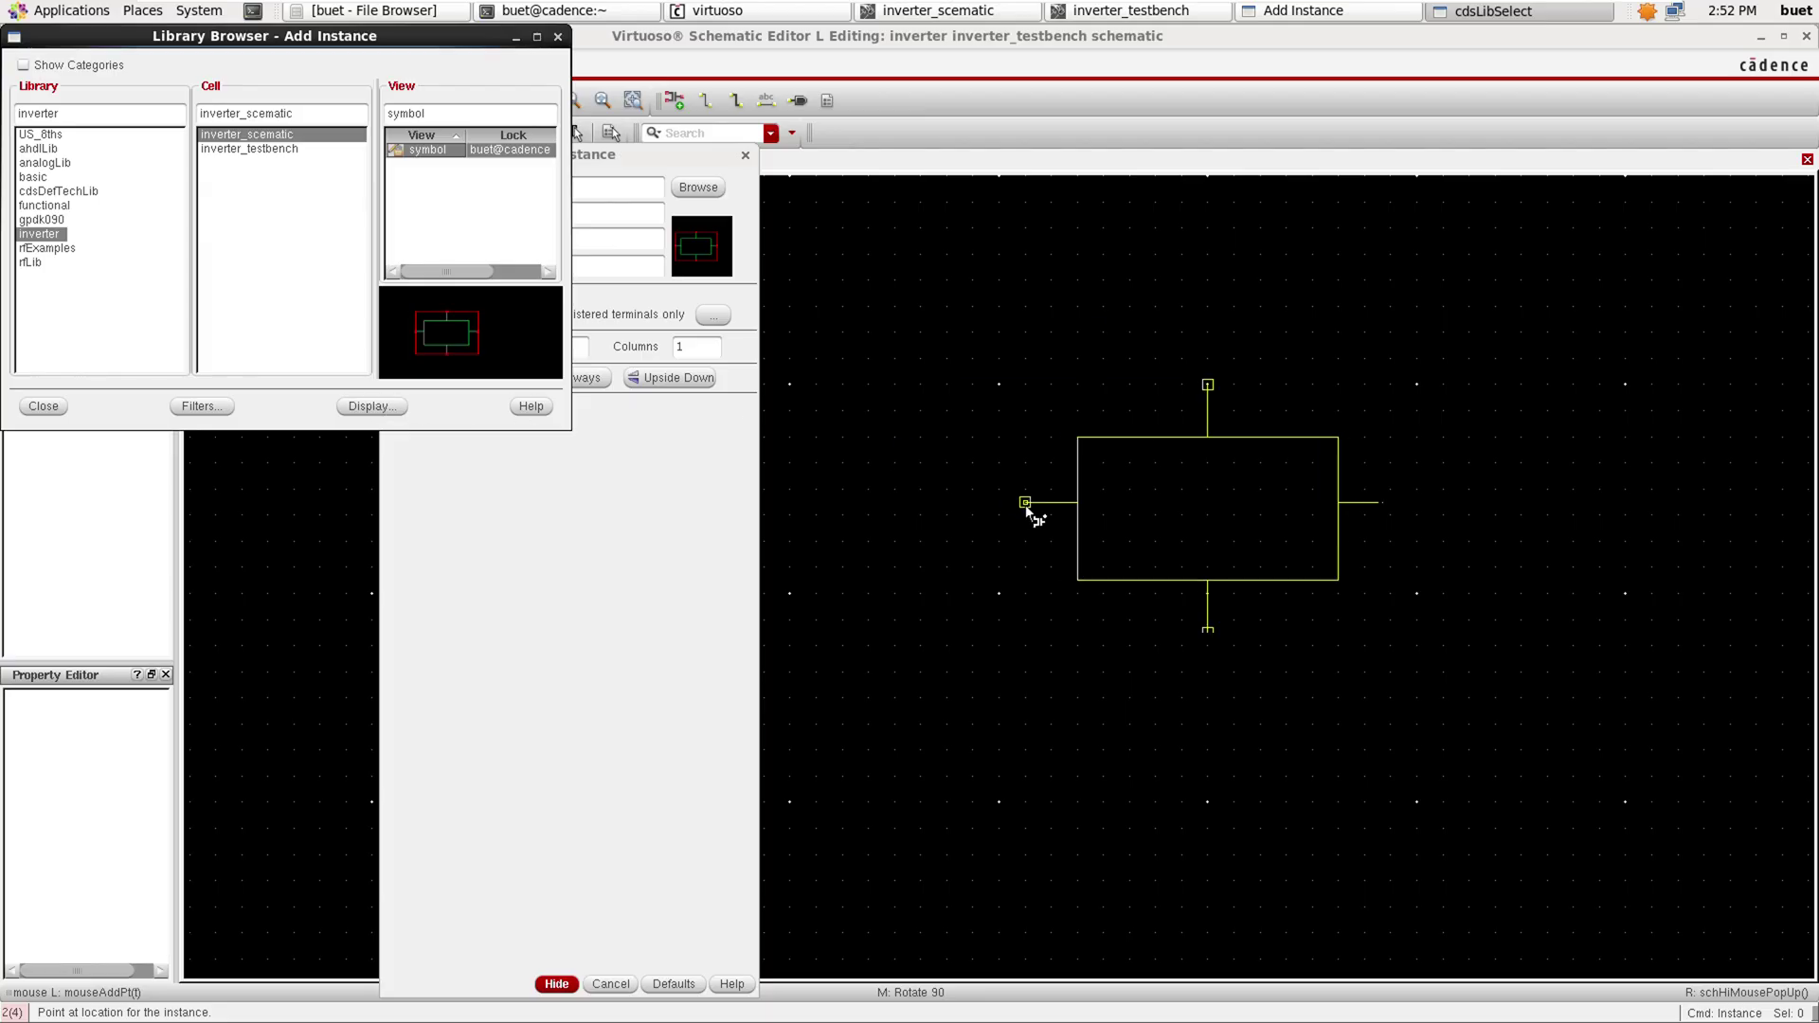
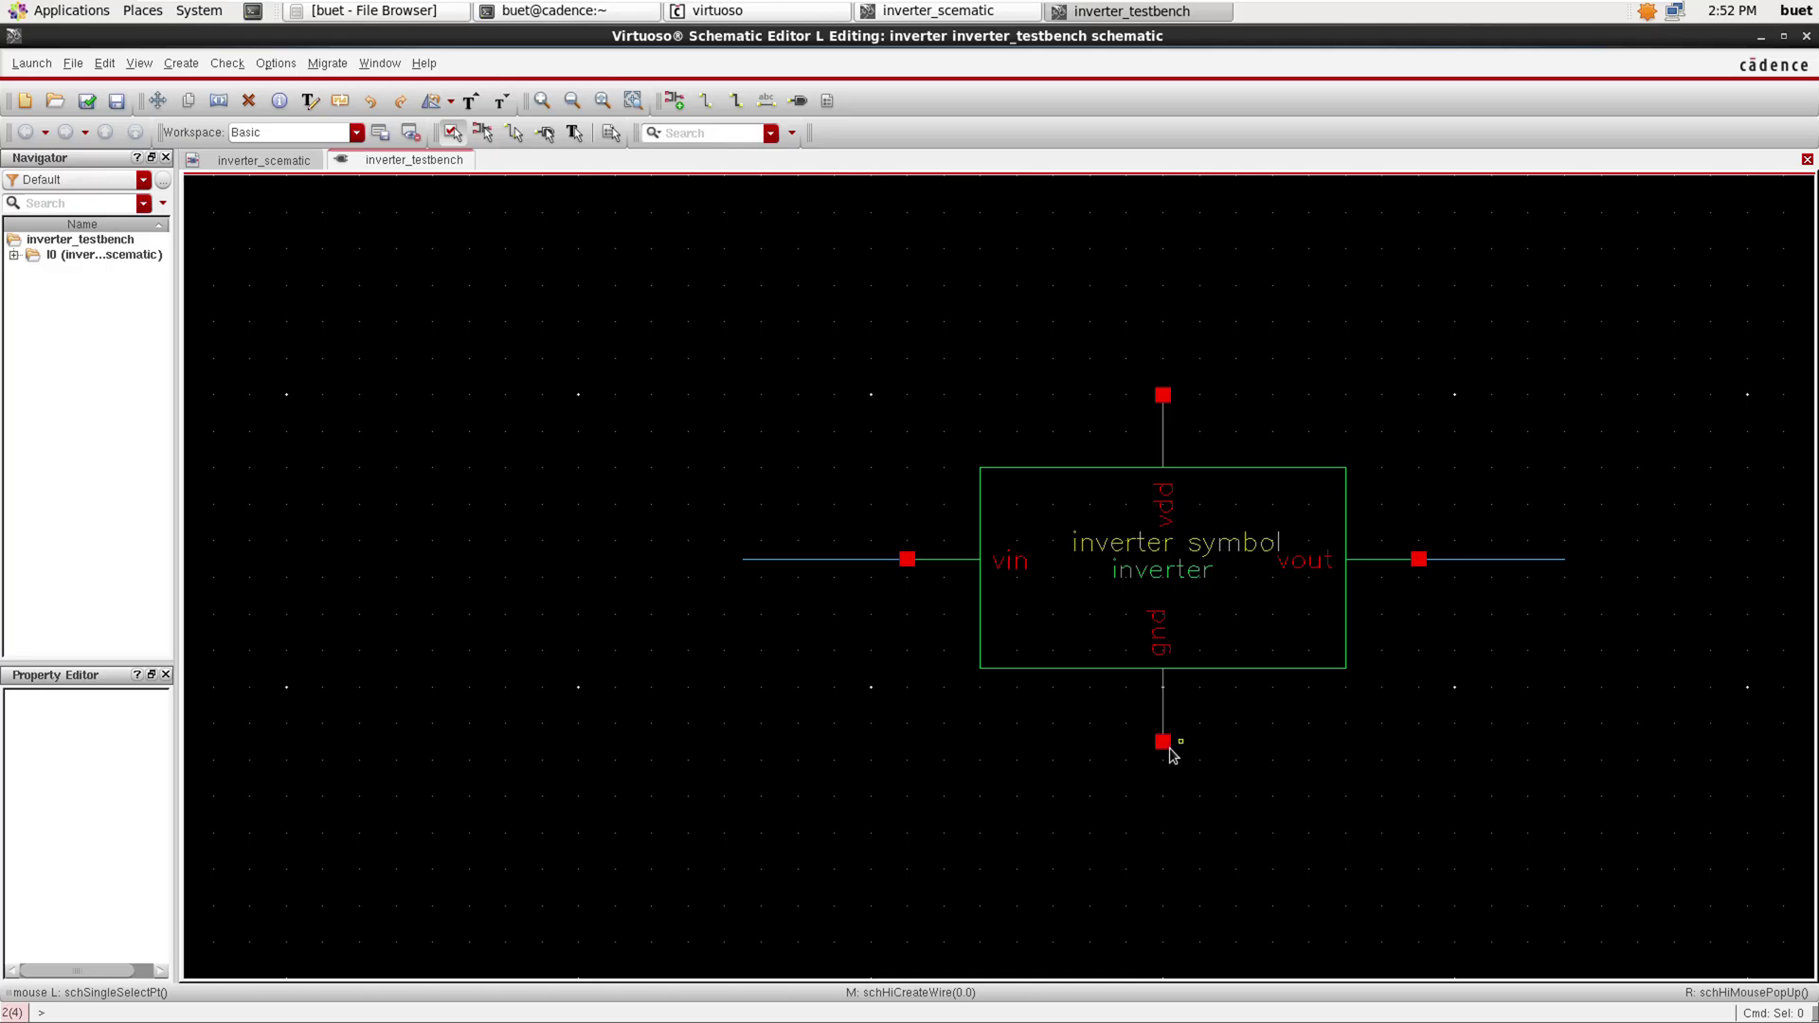
Place a vpulse source symbol from analogLib below the inverter's input wire.
key("i")
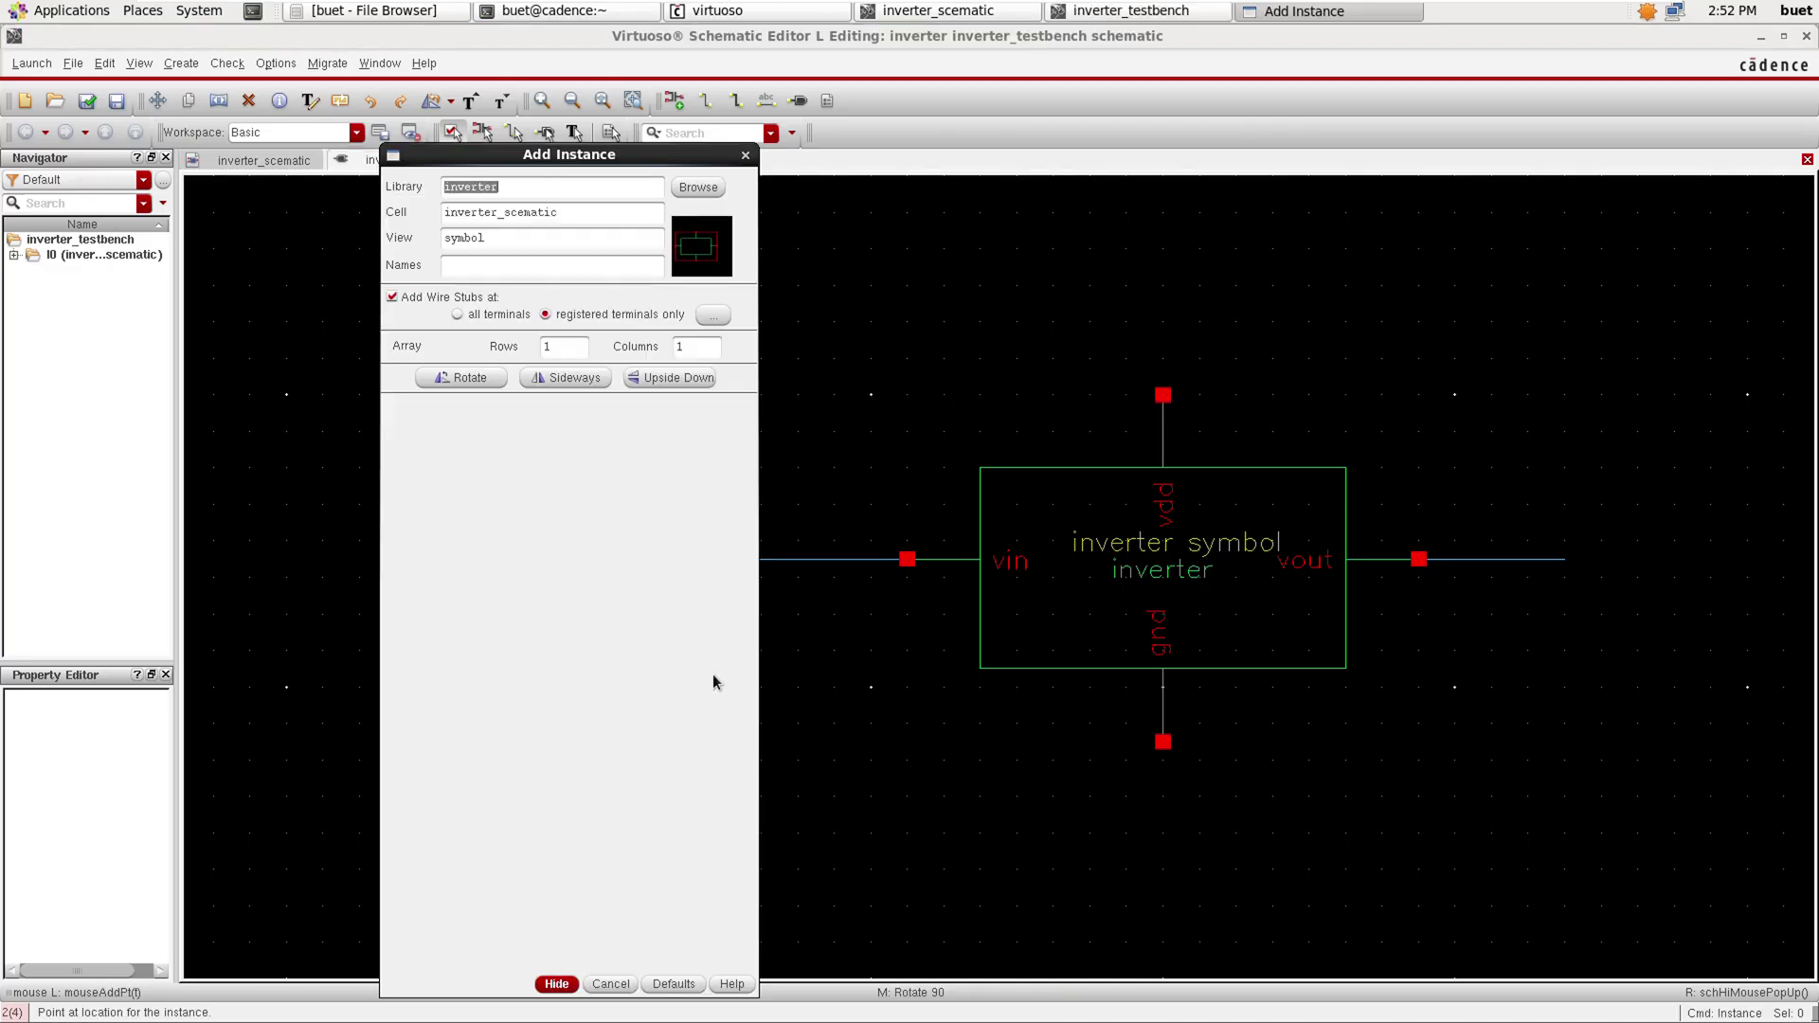
left_click(698, 187)
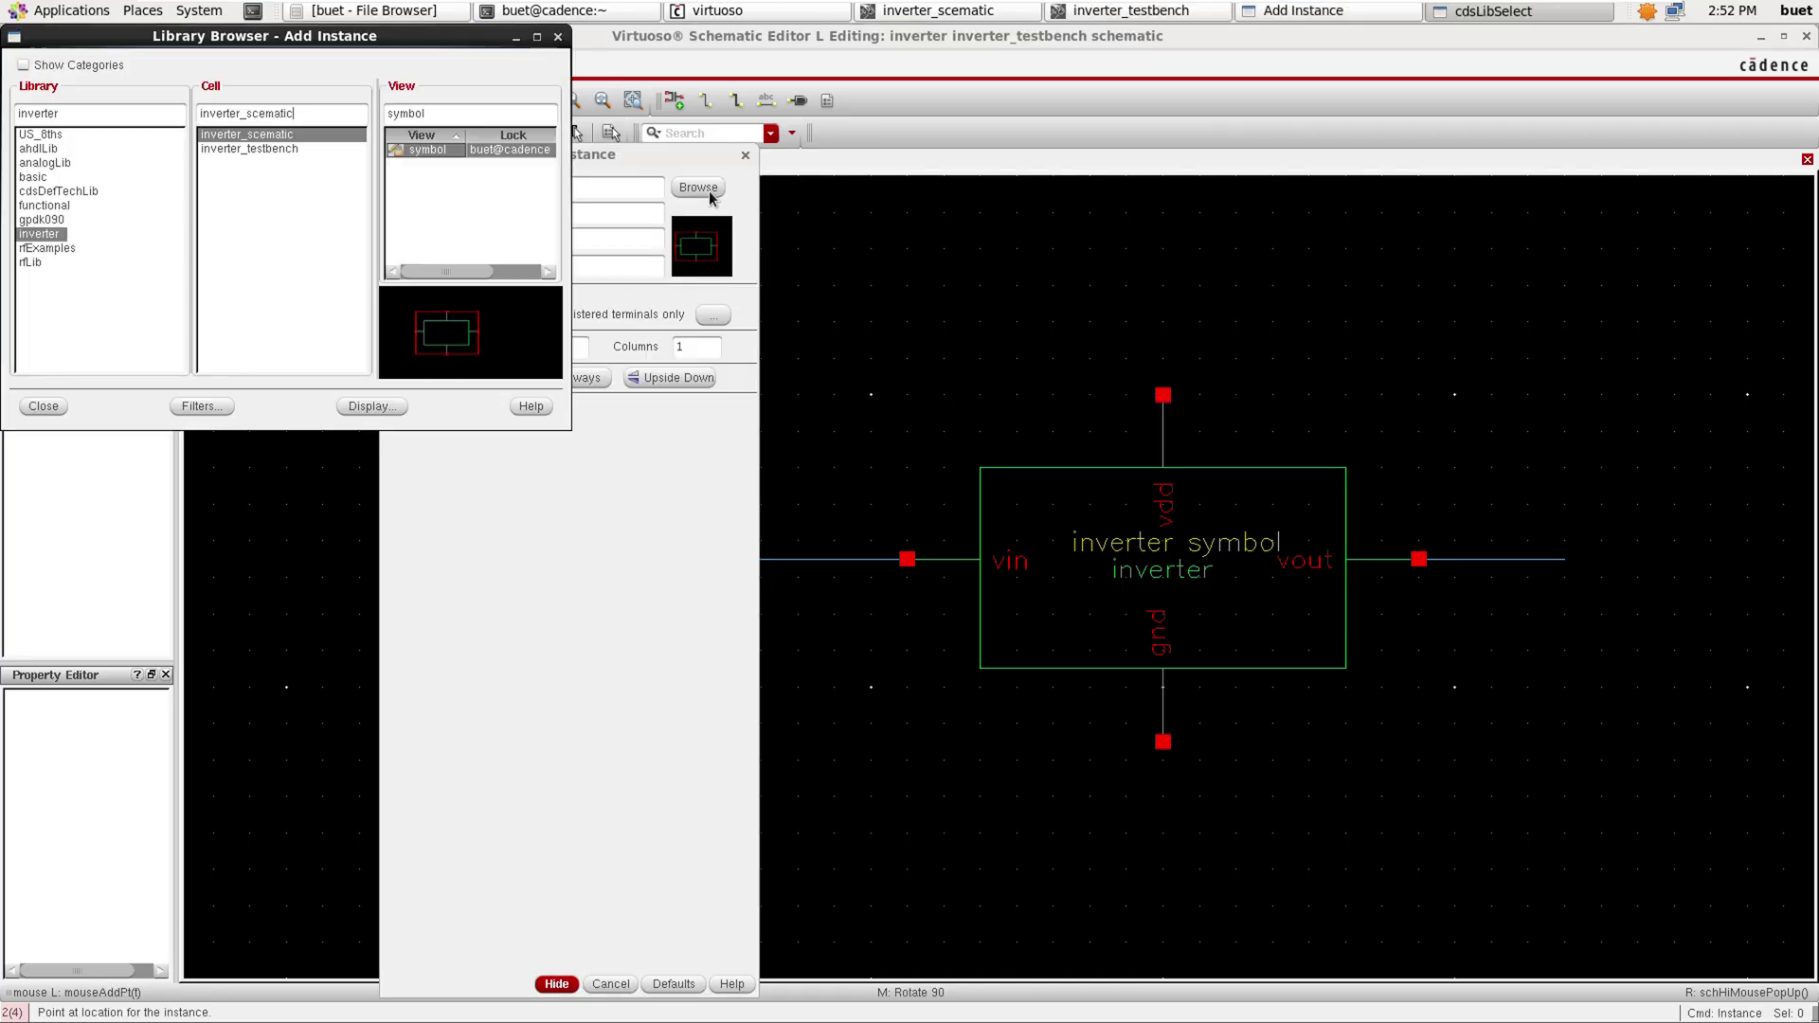
left_click(45, 163)
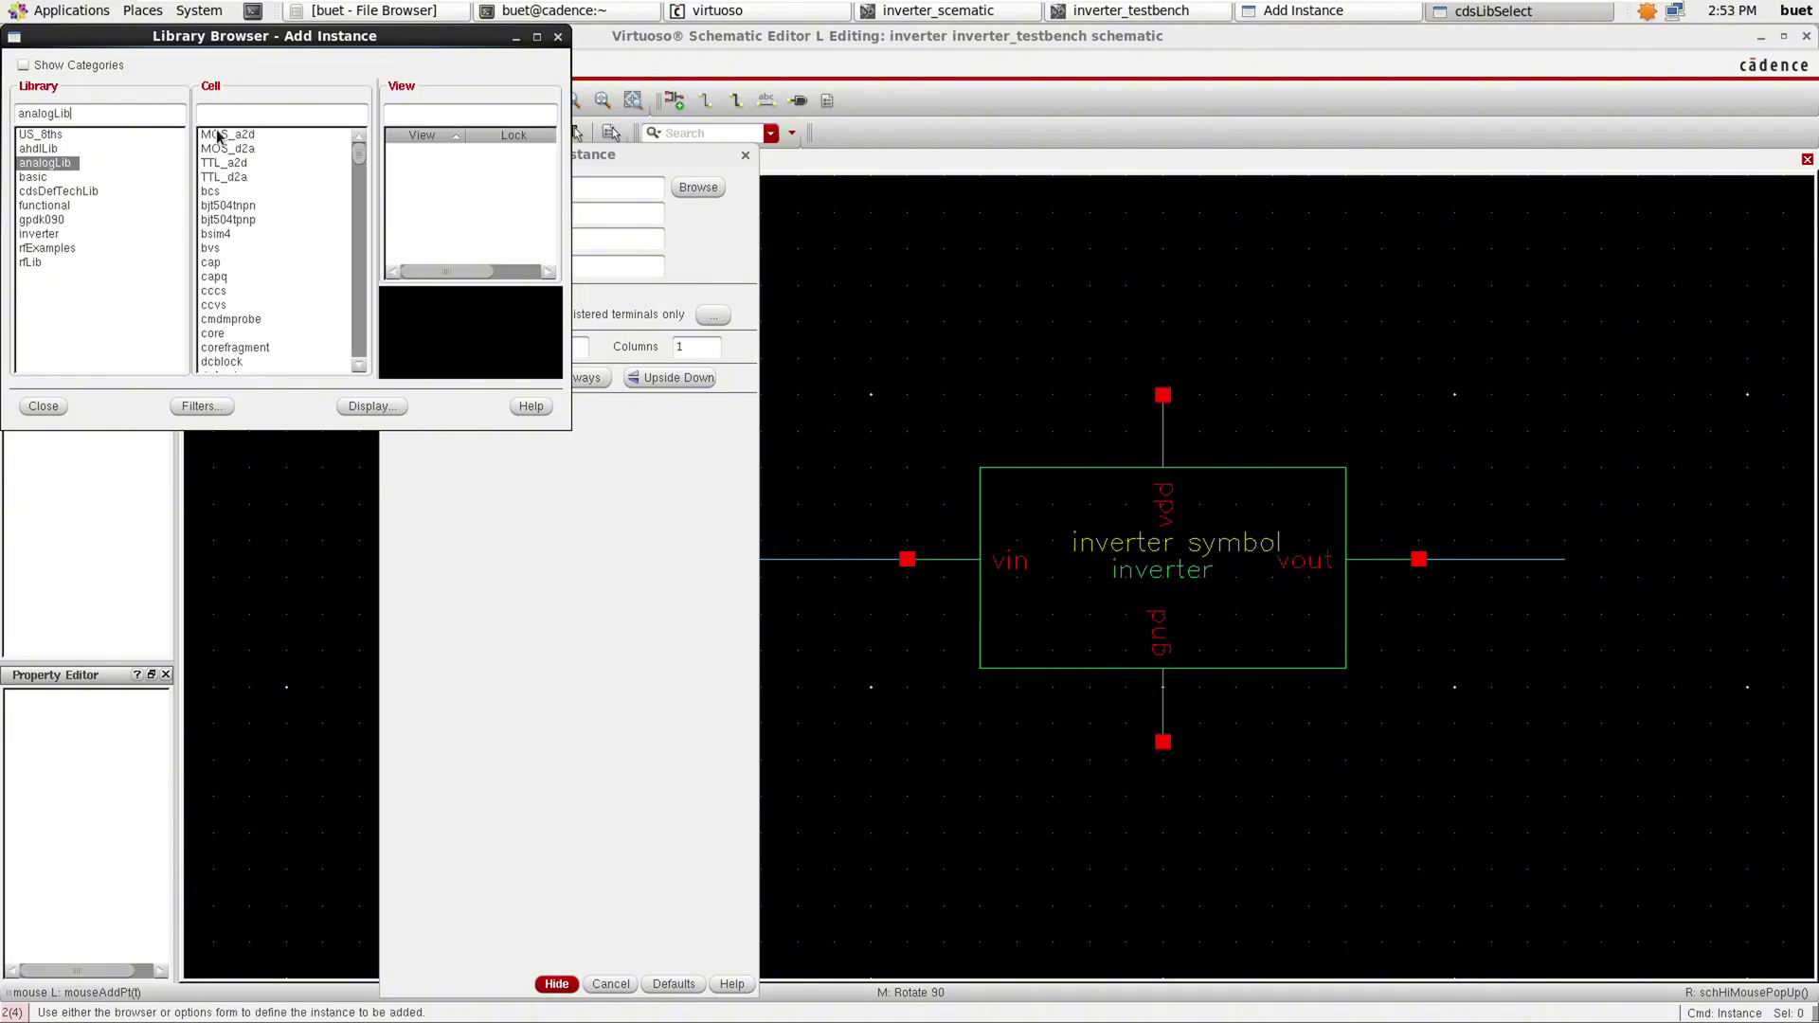
left_click(254, 119)
type("vpulse")
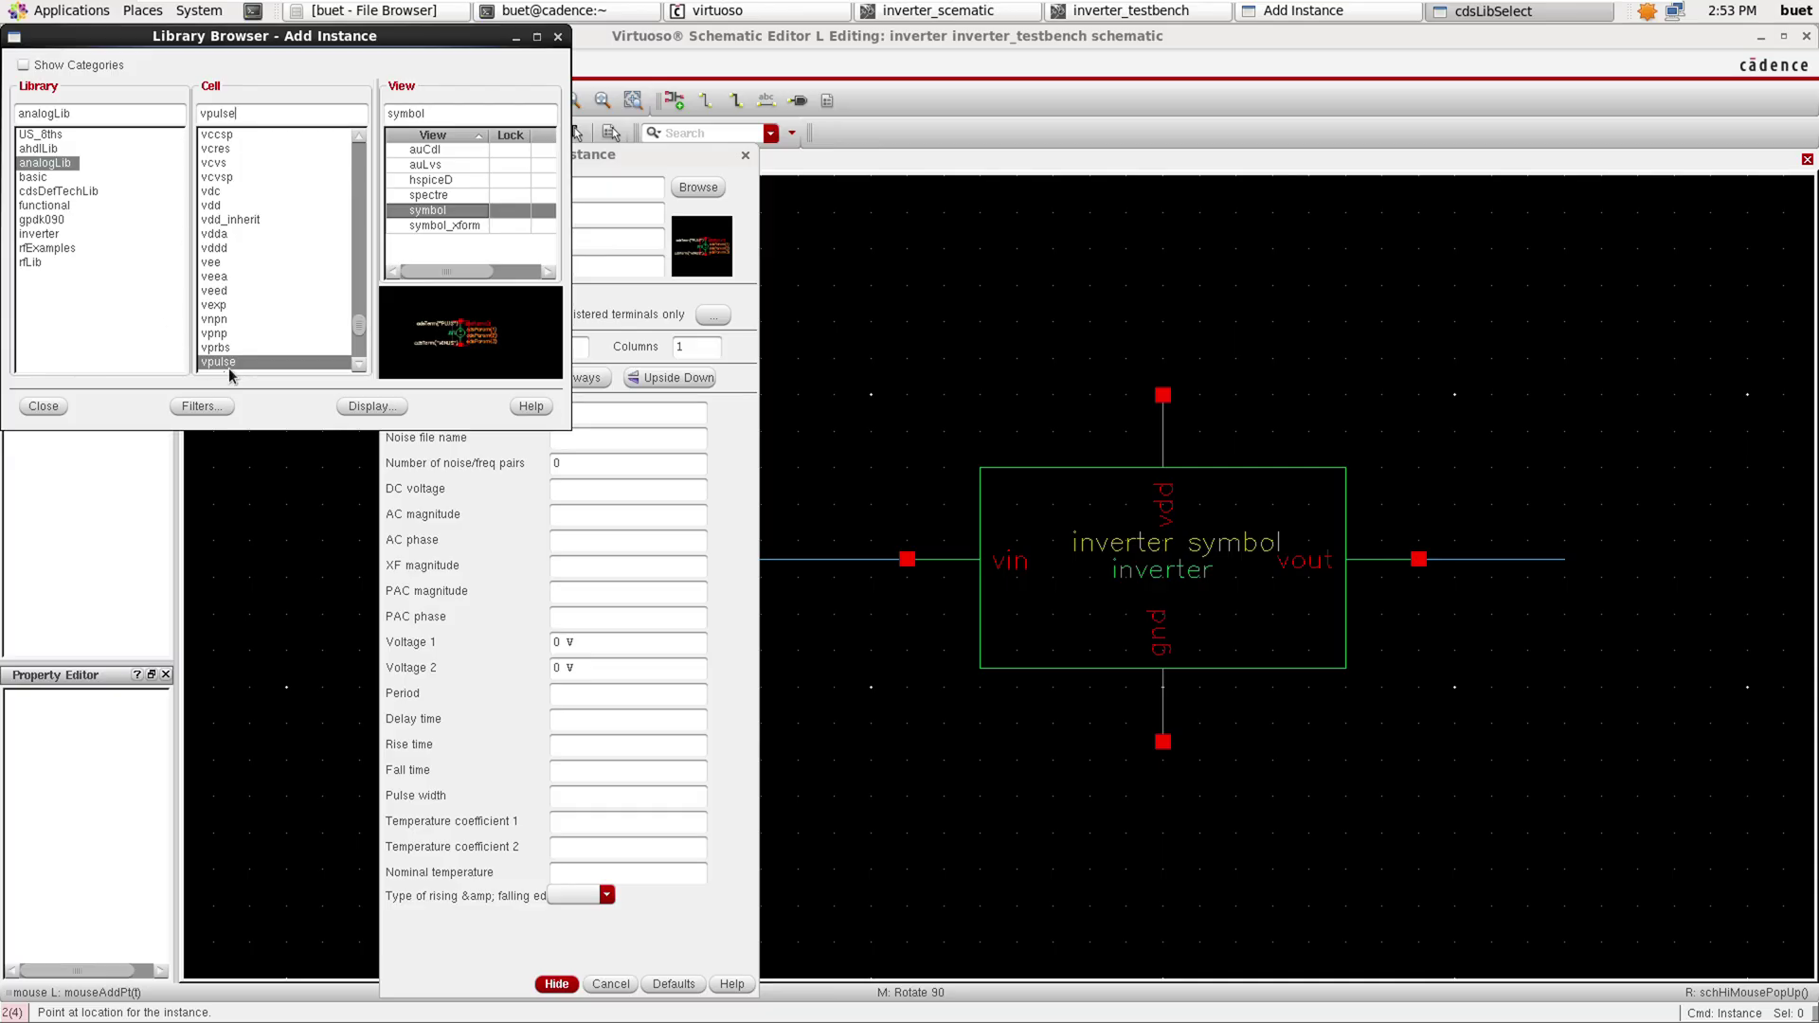
left_click(246, 358)
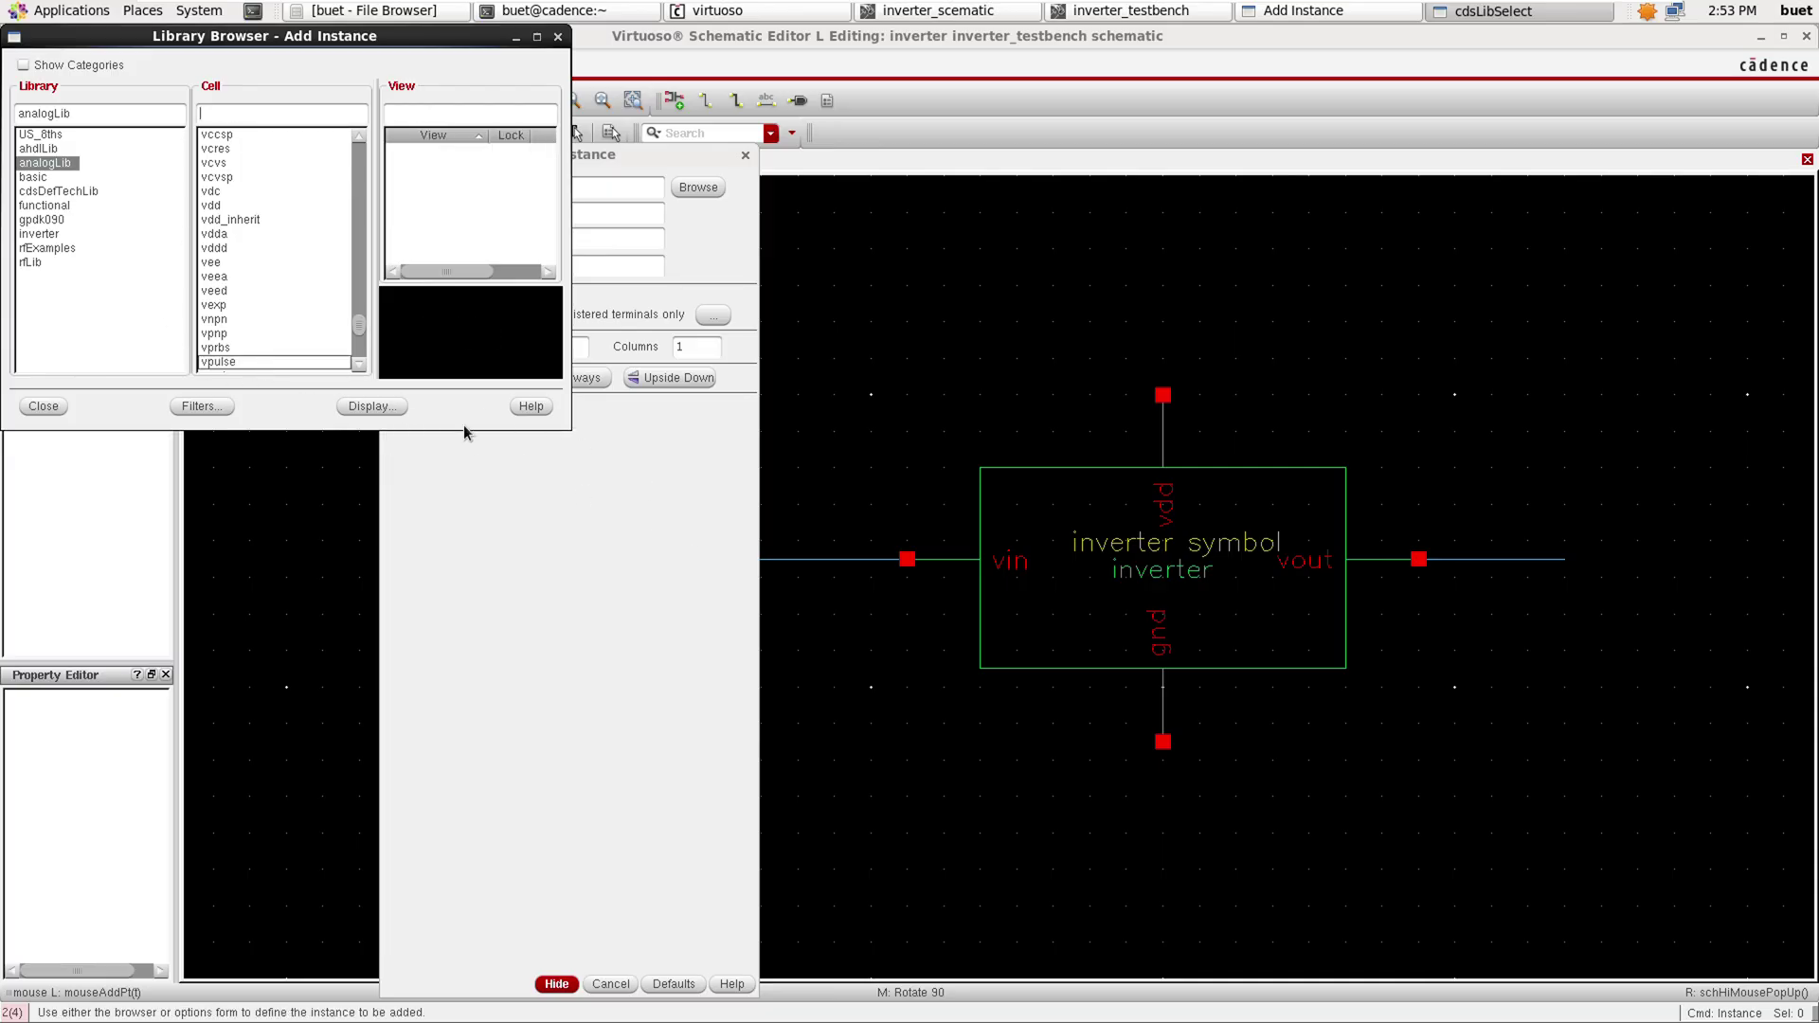
left_click(254, 361)
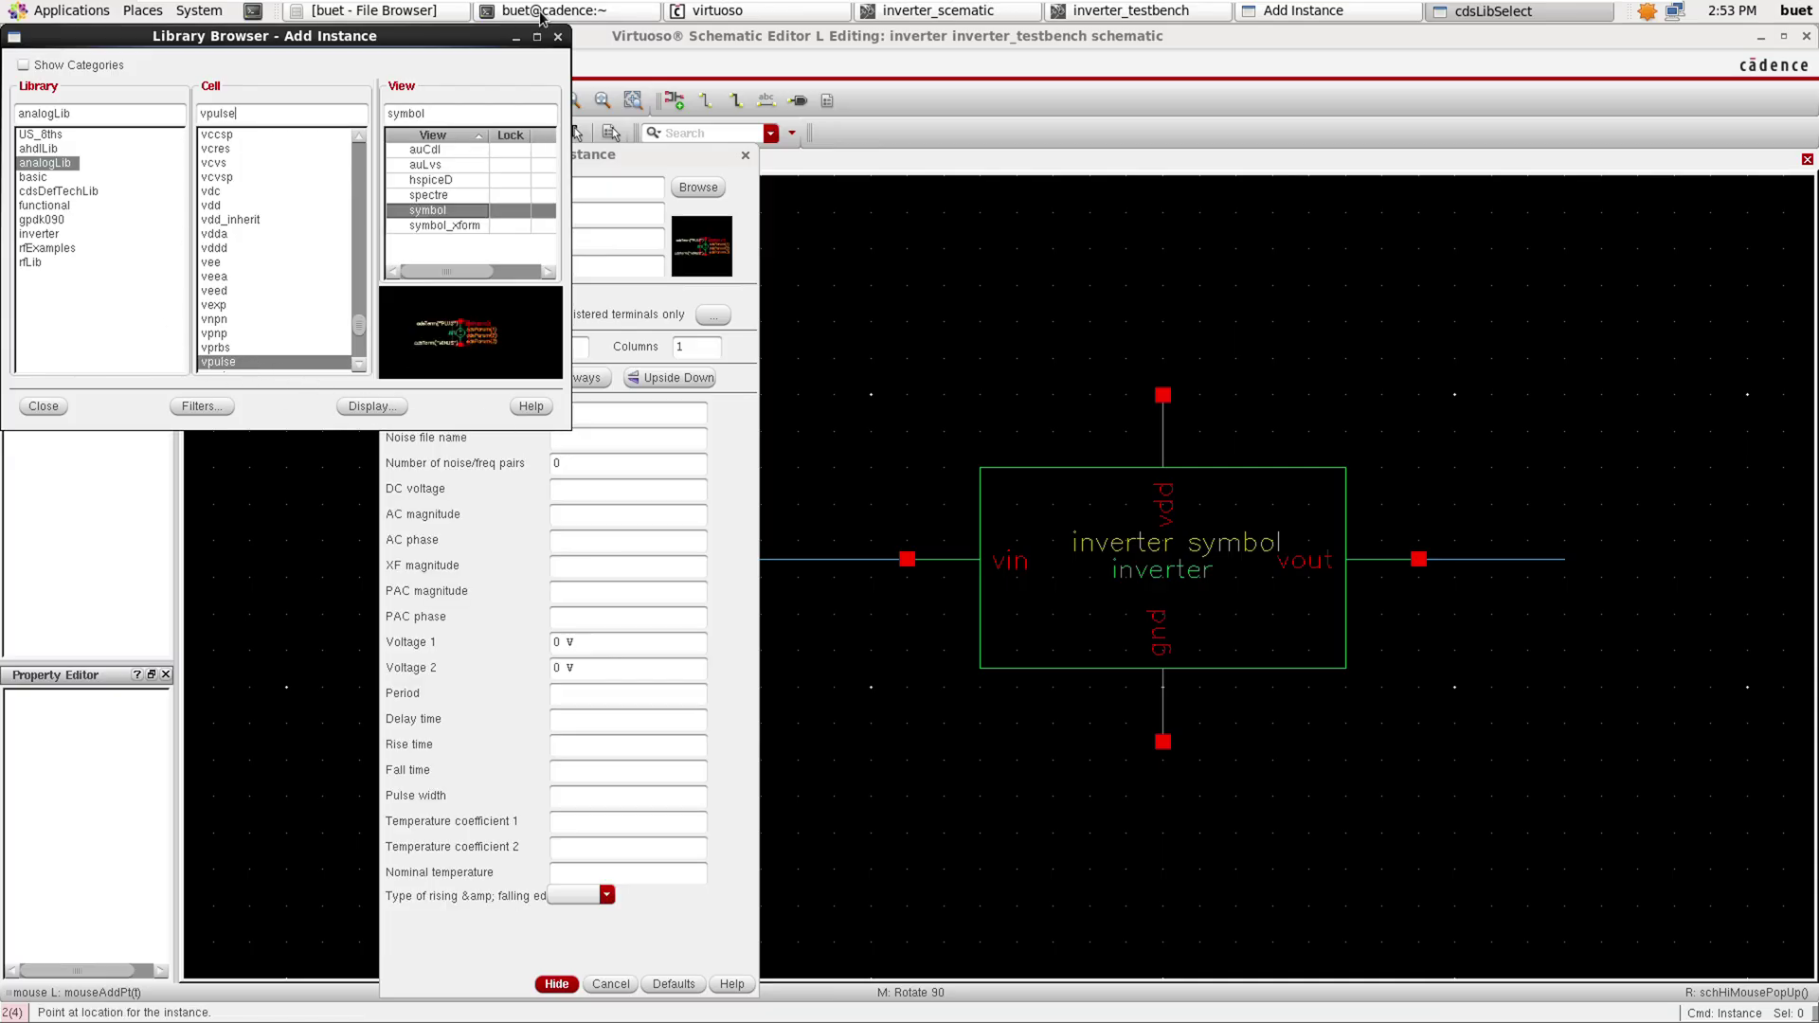
left_click(516, 37)
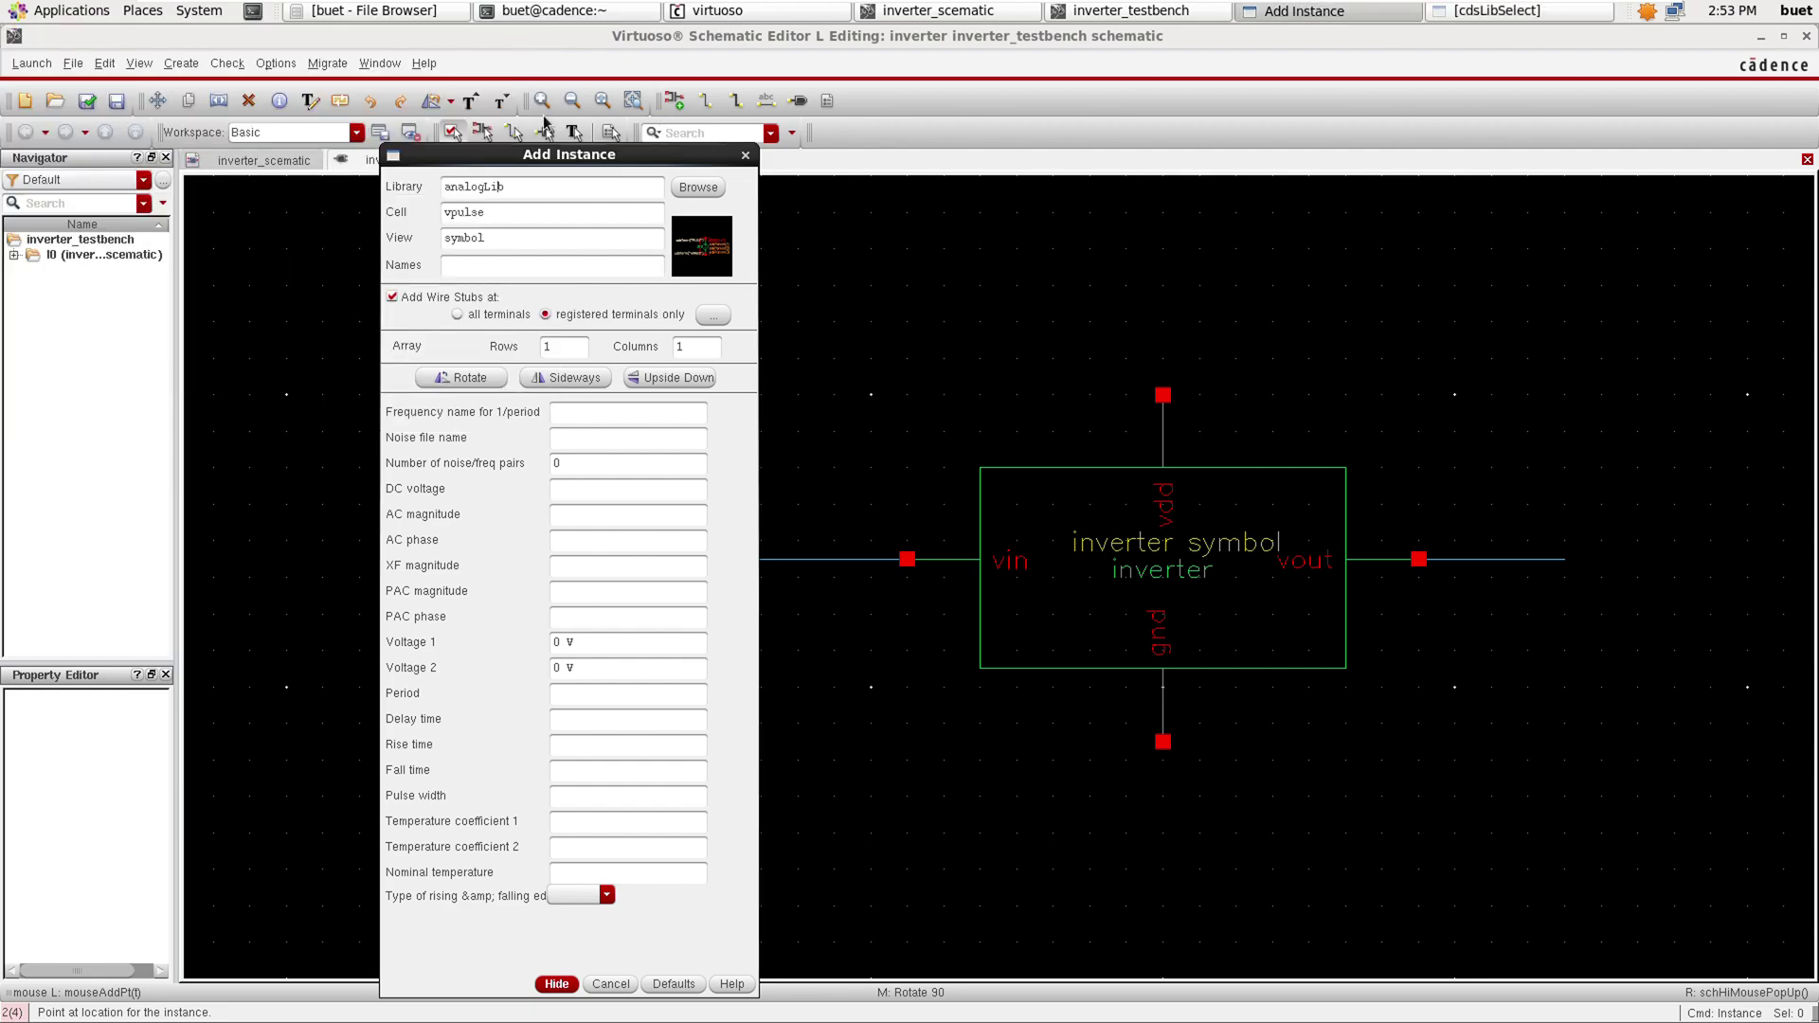
left_click(560, 988)
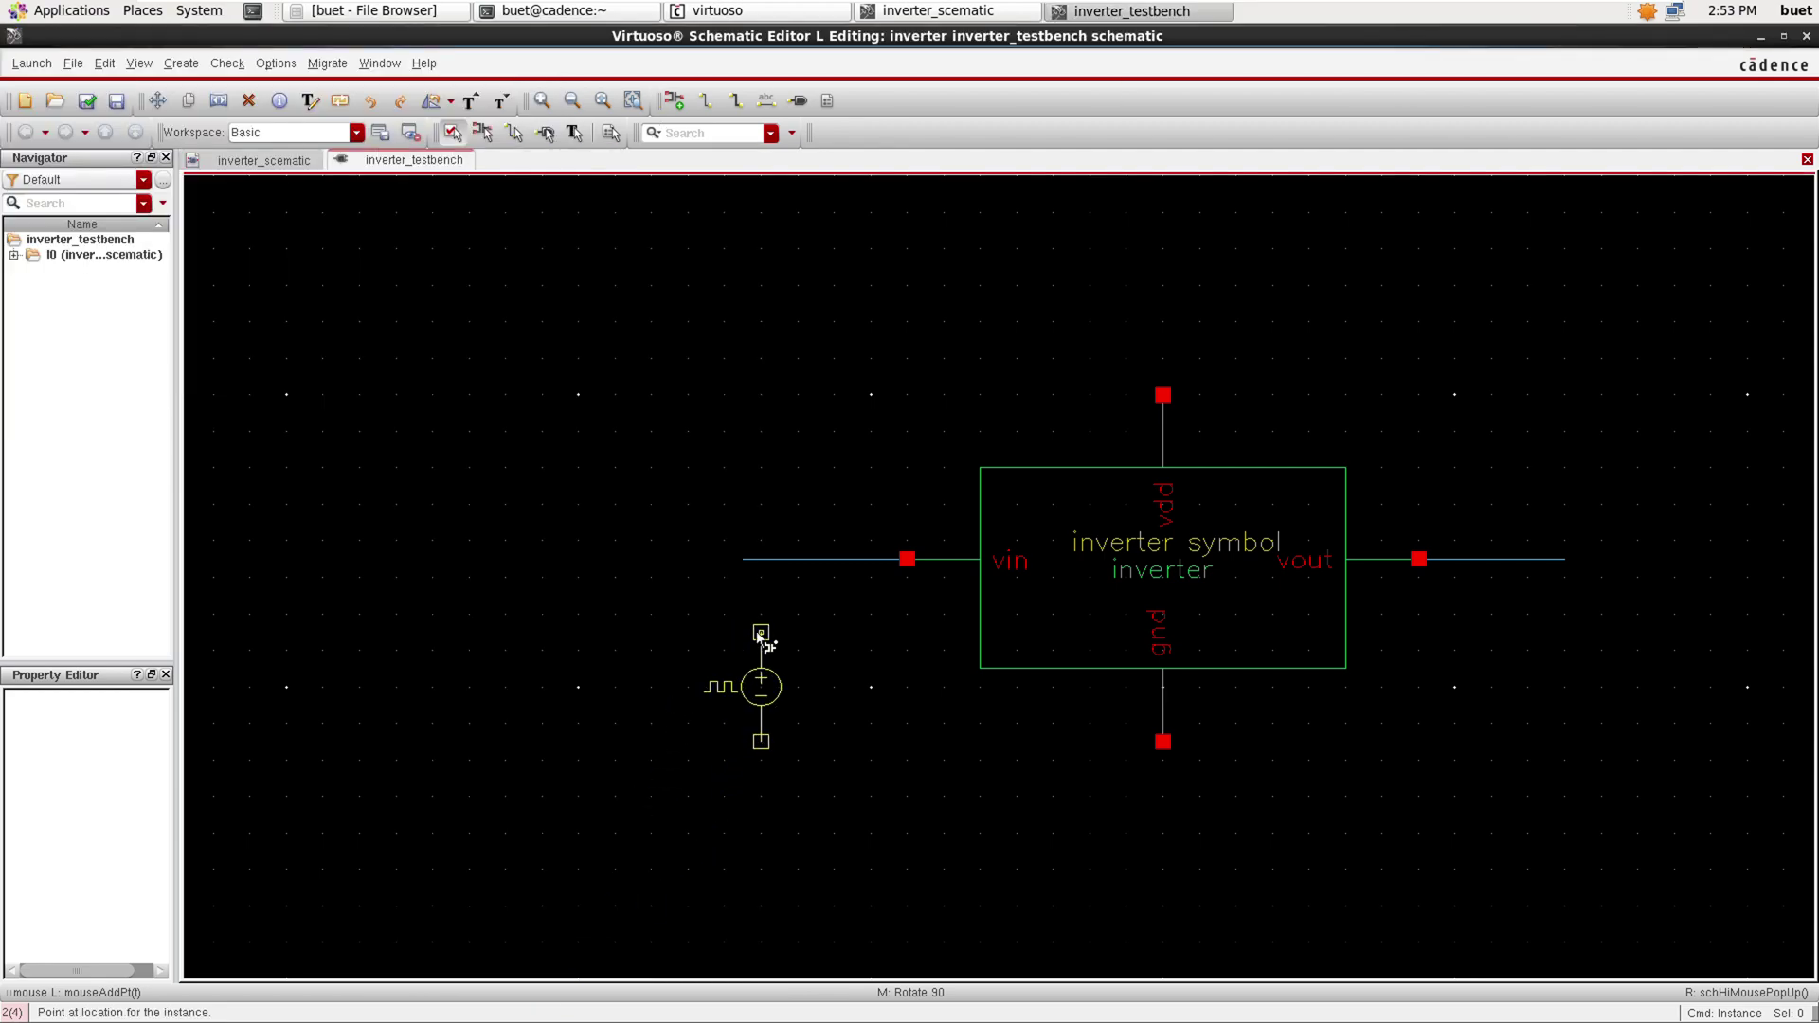
left_click(804, 628)
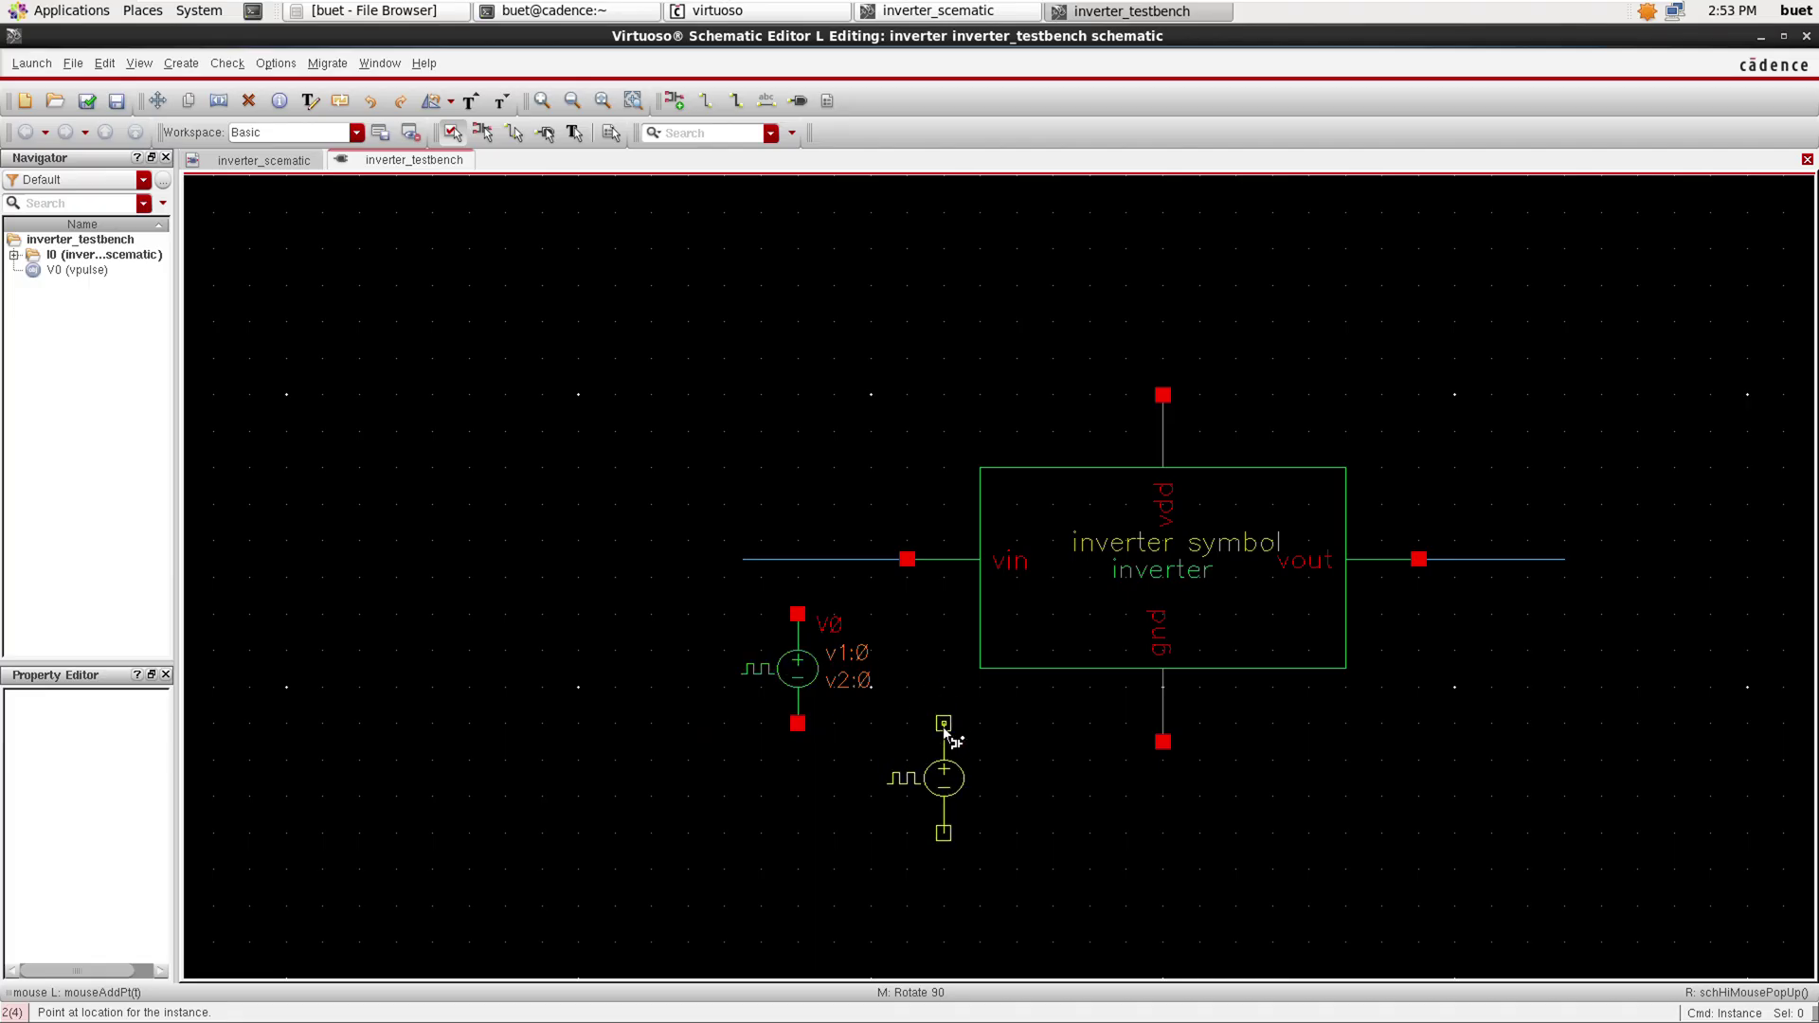
key("Escape")
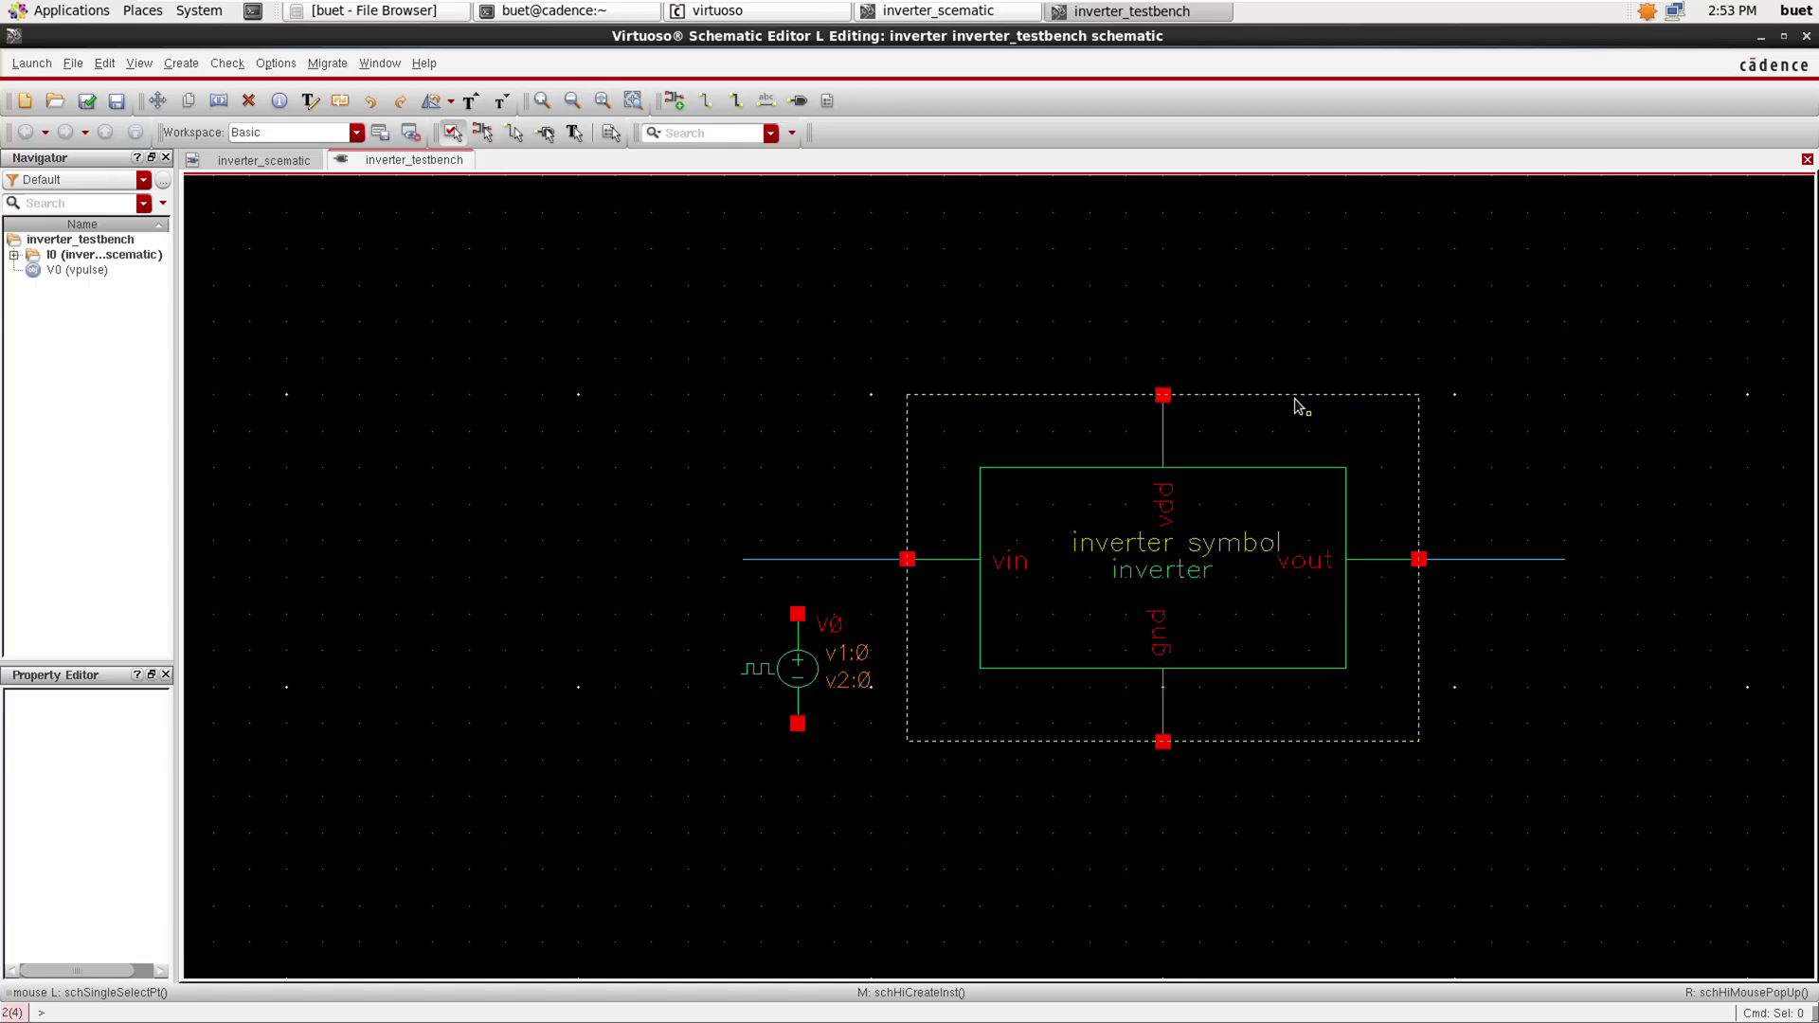
Draw a wire from the inverter's vdd terminal upward, then a short stretch to the right, and leave its end free.
key("w")
left_click(1163, 395)
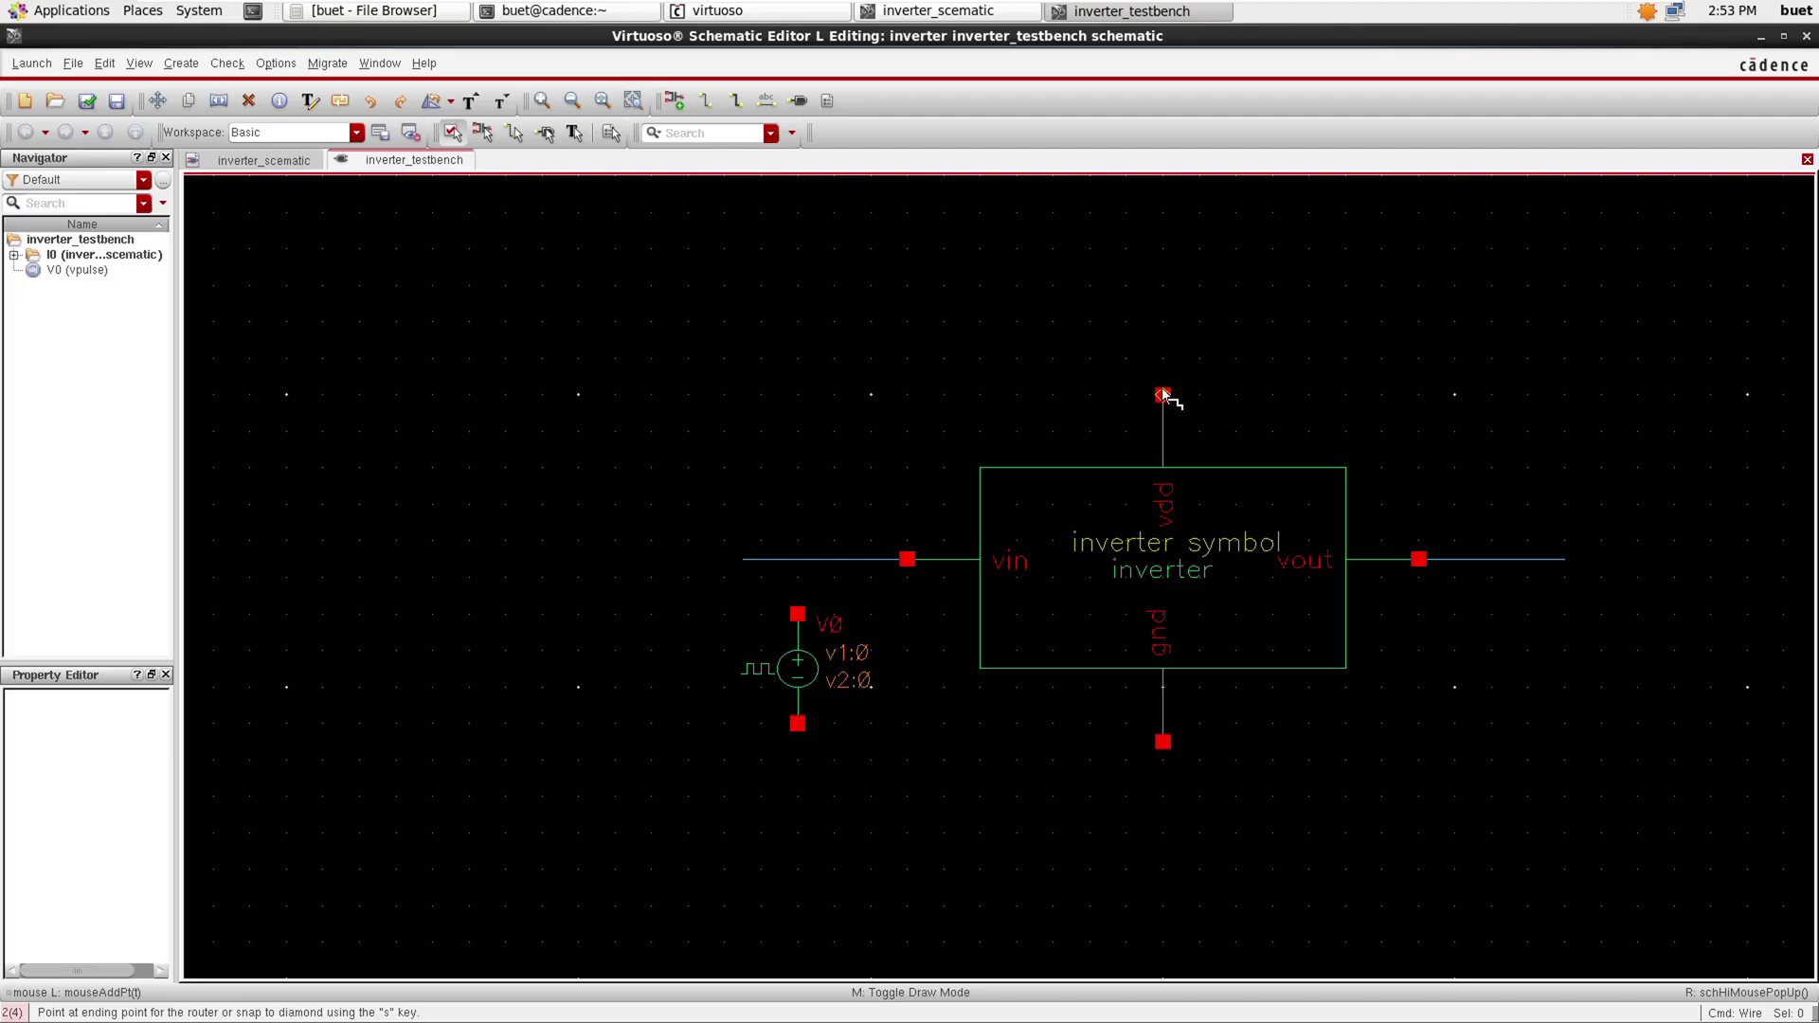
left_click(1162, 284)
double_click(1265, 290)
key("Escape")
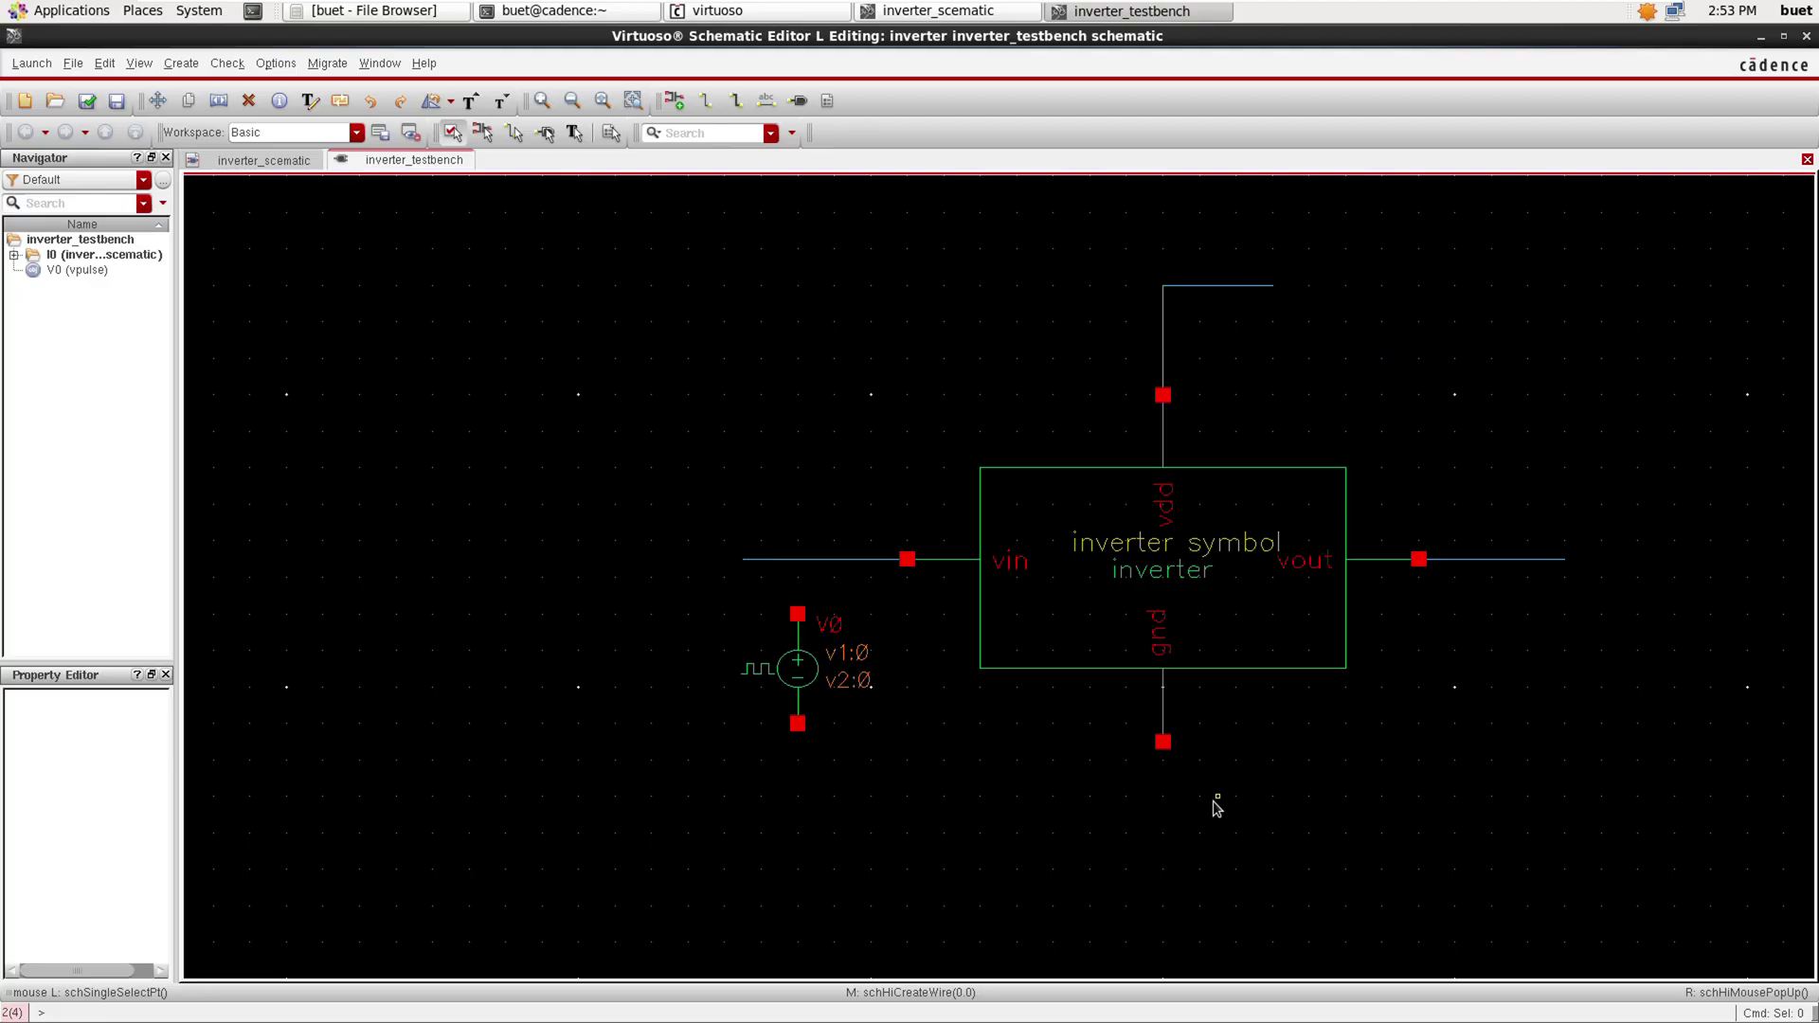
Set up a new instance with the vdc cell from analogLib.
key("i")
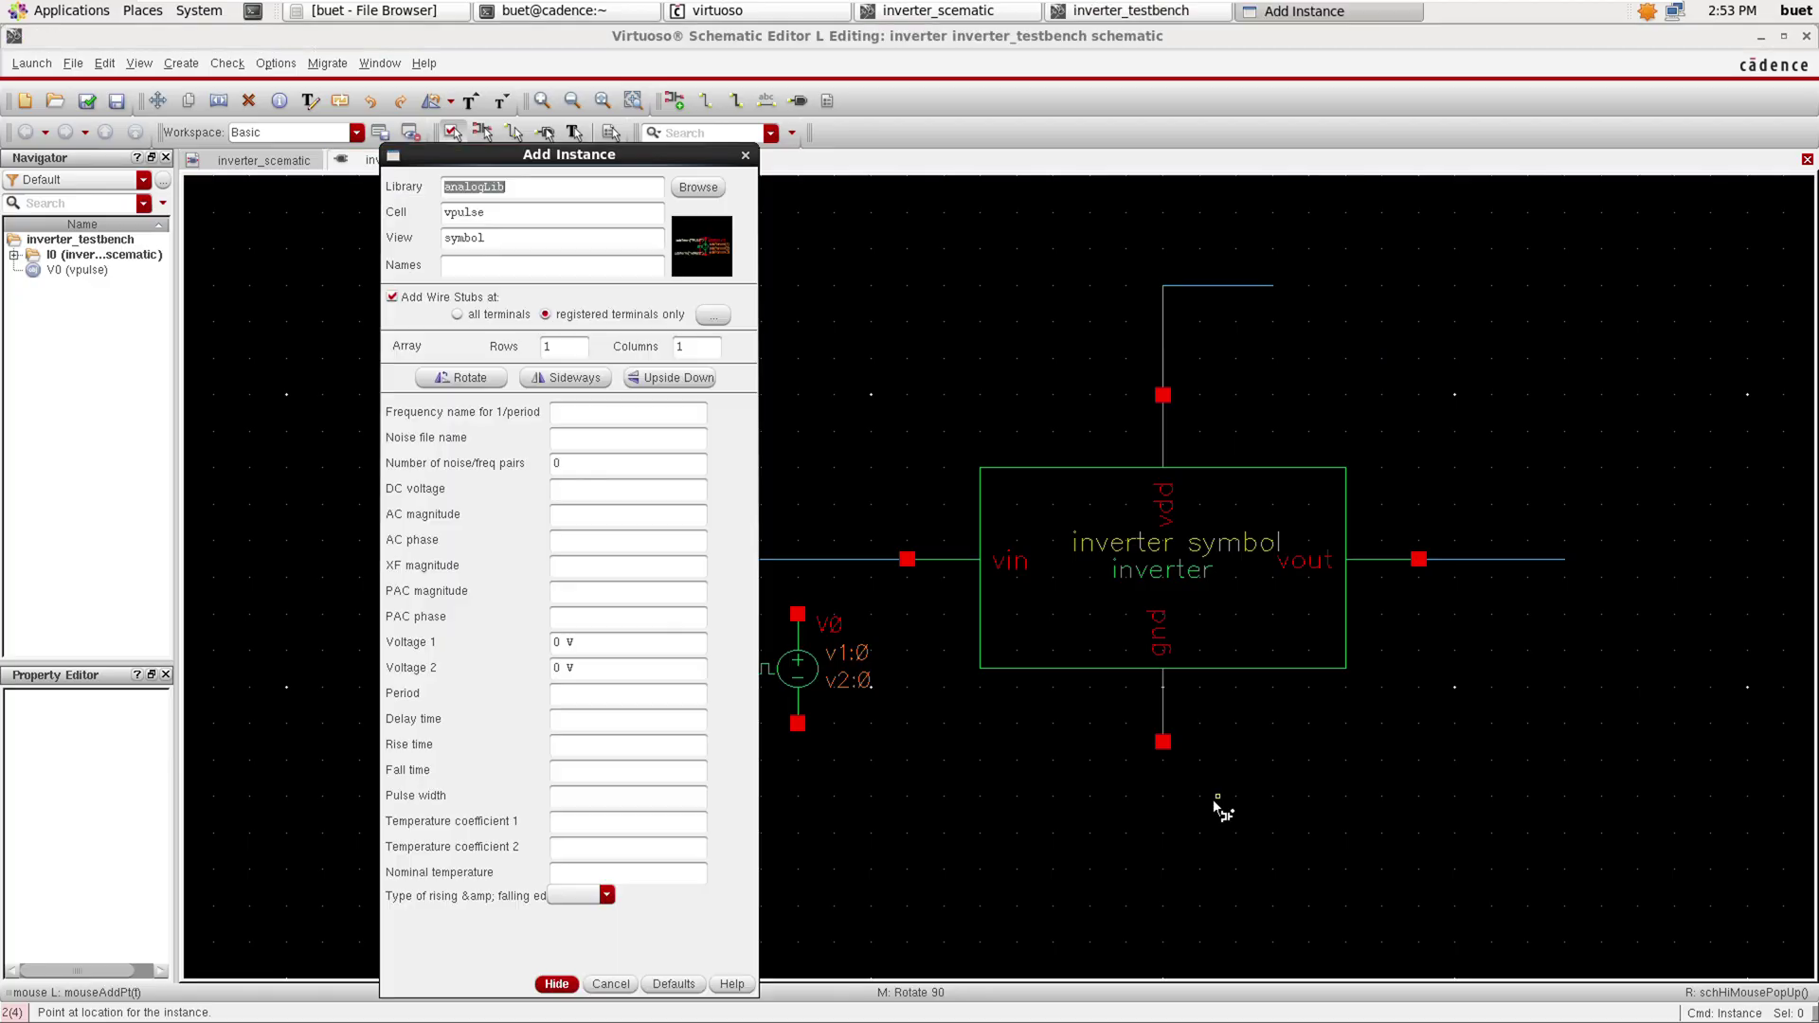
left_click(698, 187)
left_click(268, 112)
key("BackSpace")
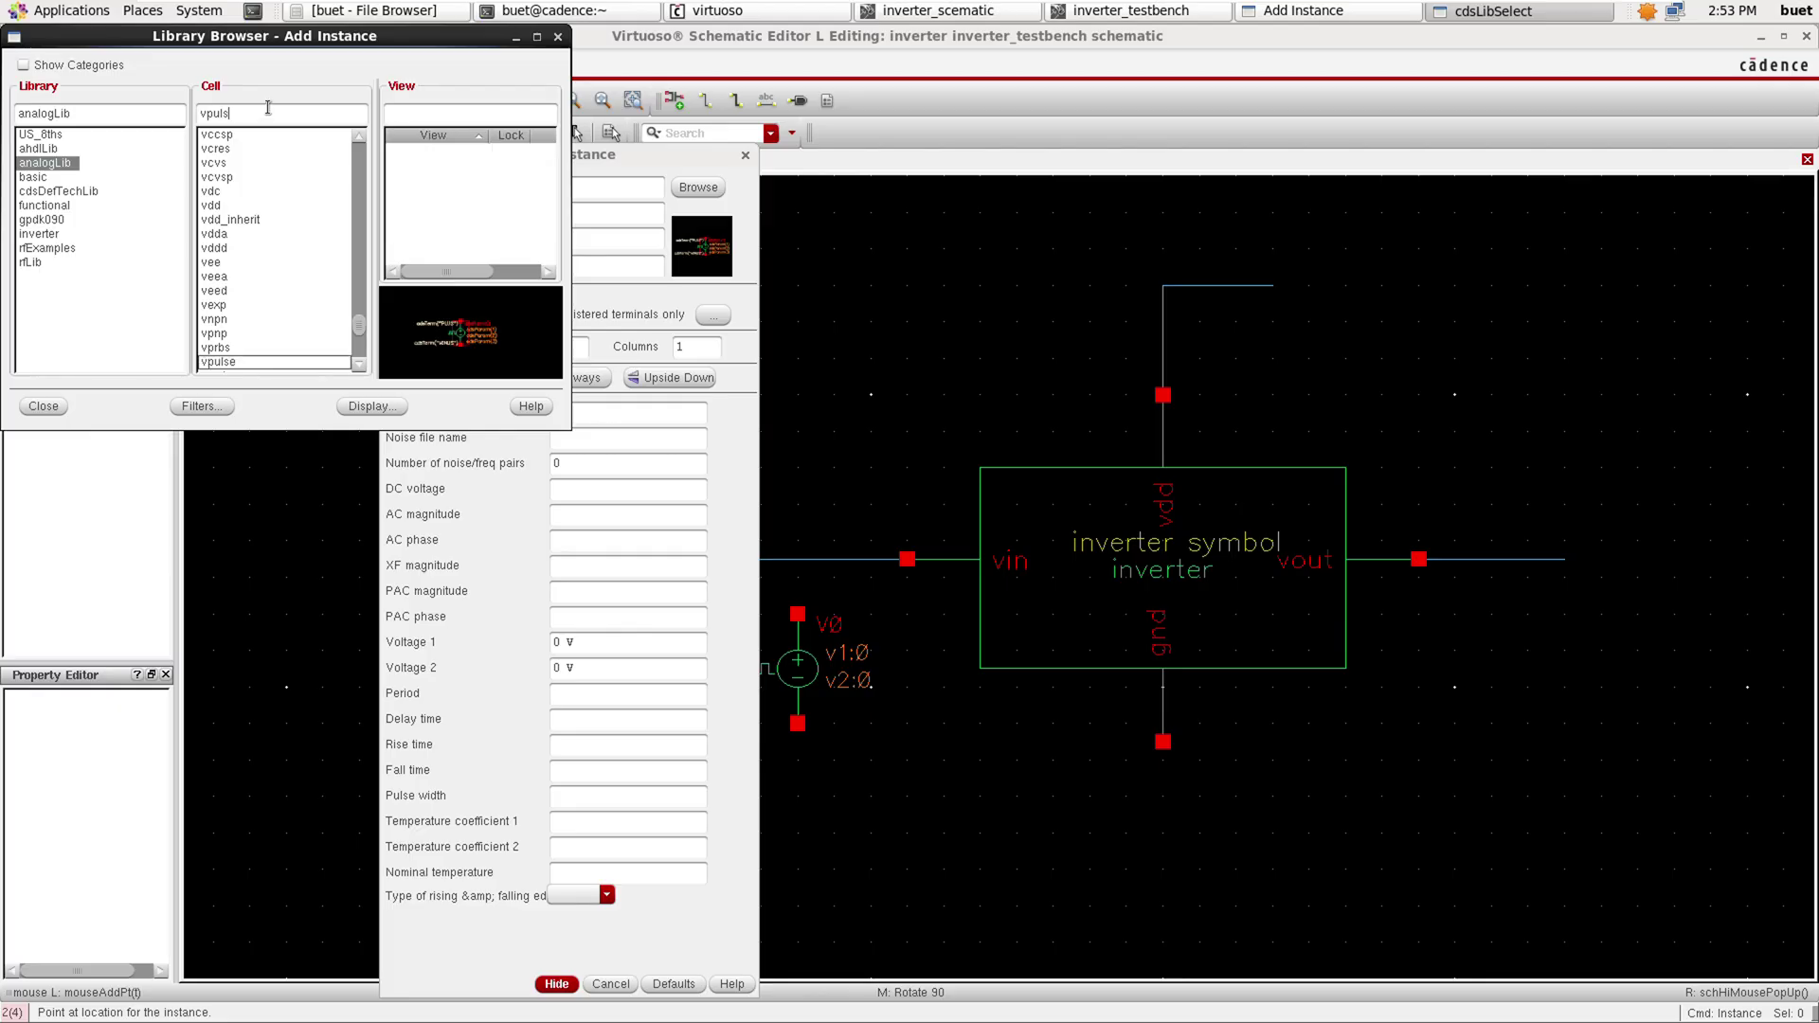
key("BackSpace")
key("BackSpace")
key("BackSpace")
key("BackSpace")
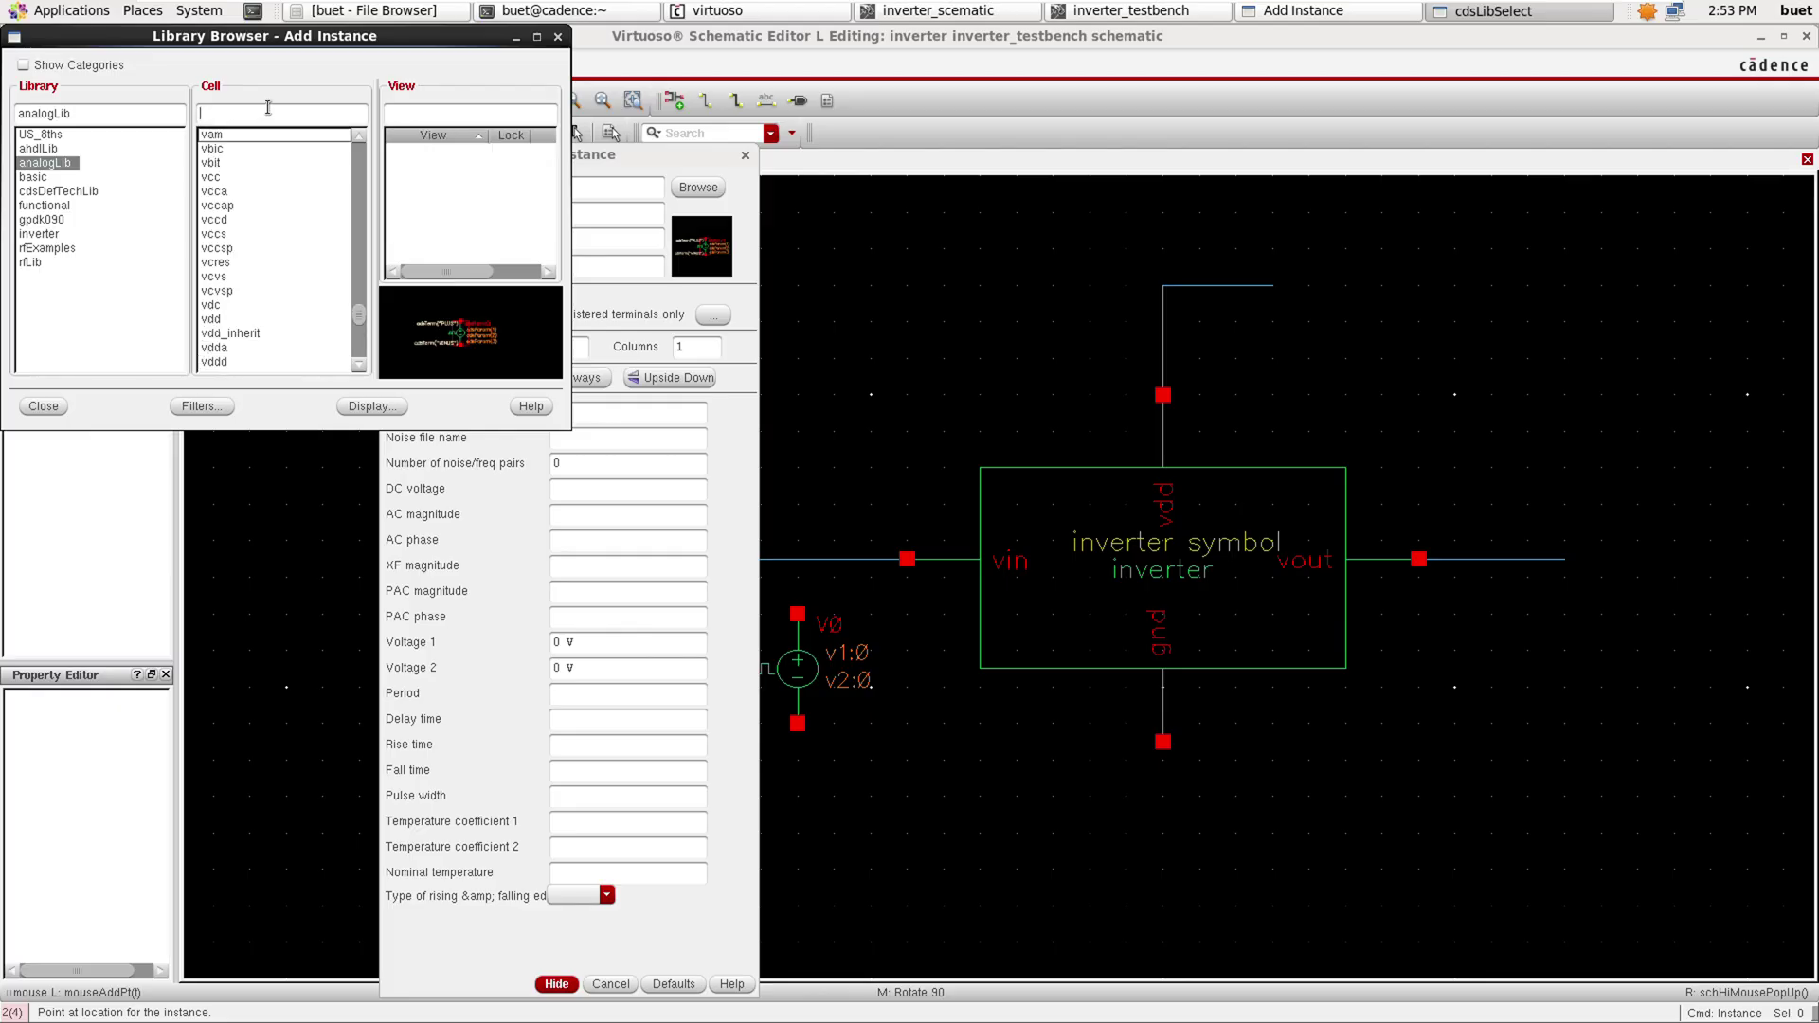
type("vdc")
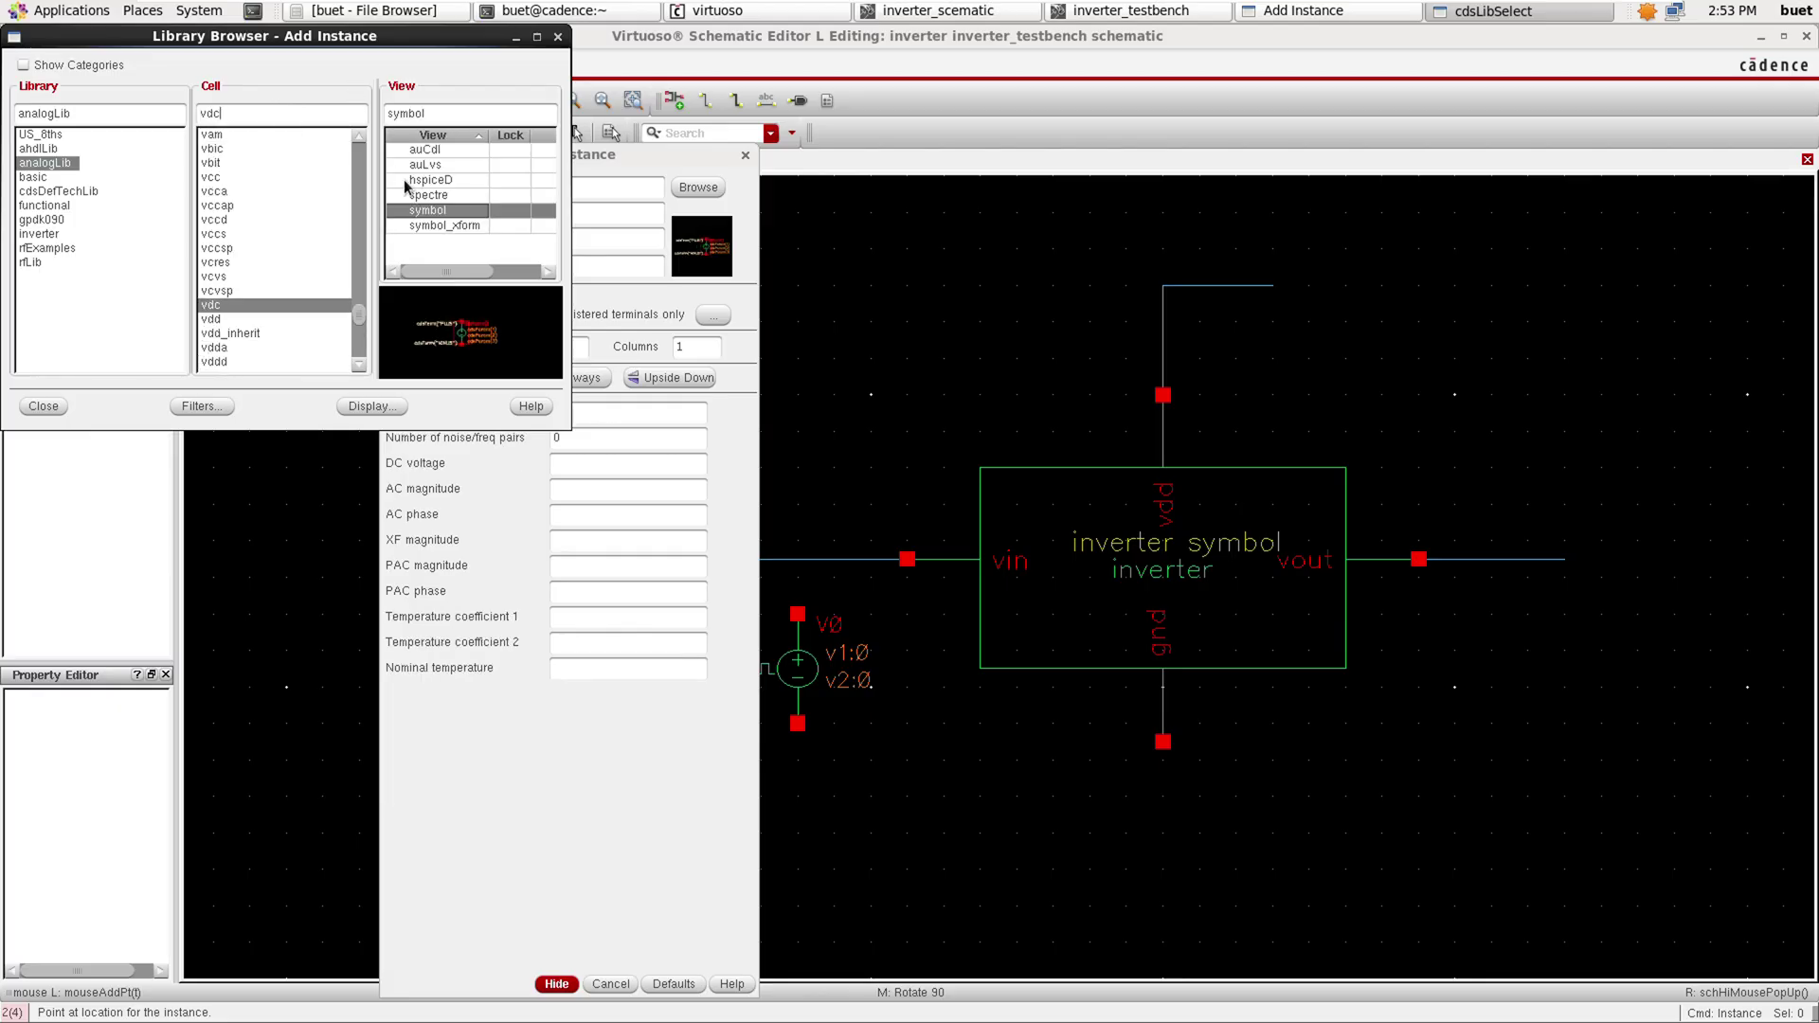
type("r")
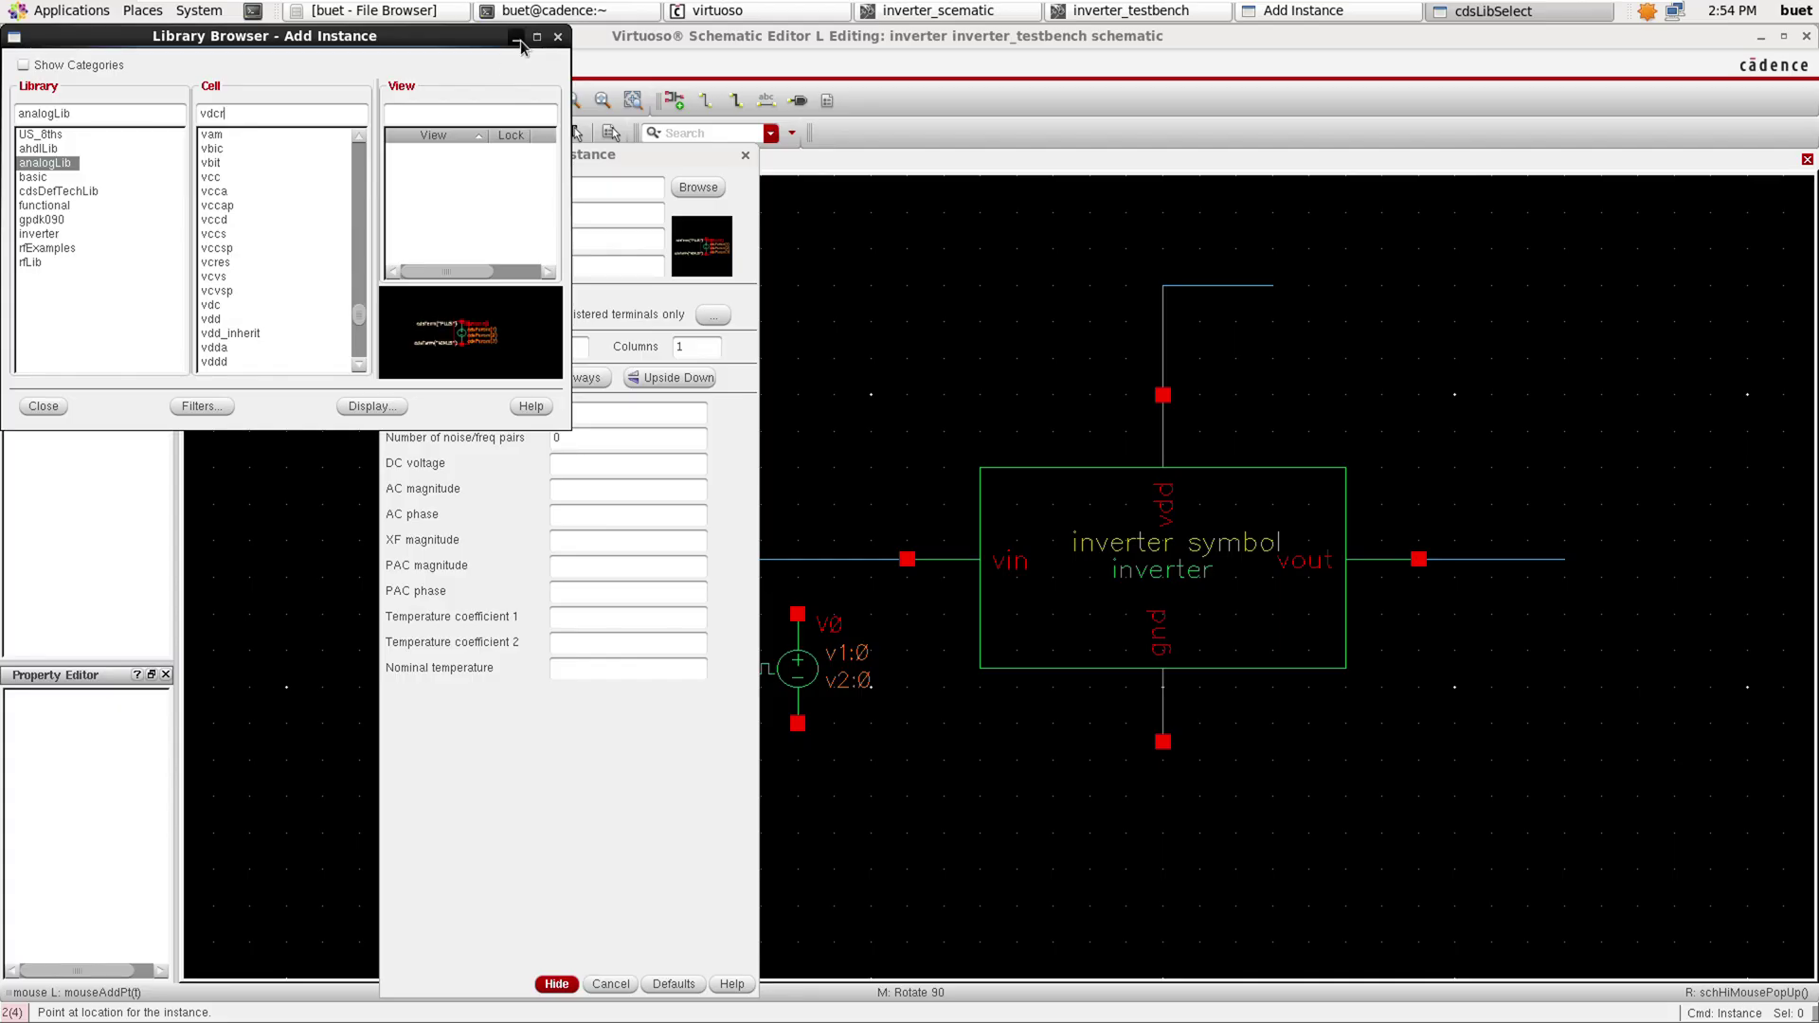
left_click(558, 36)
left_click(556, 983)
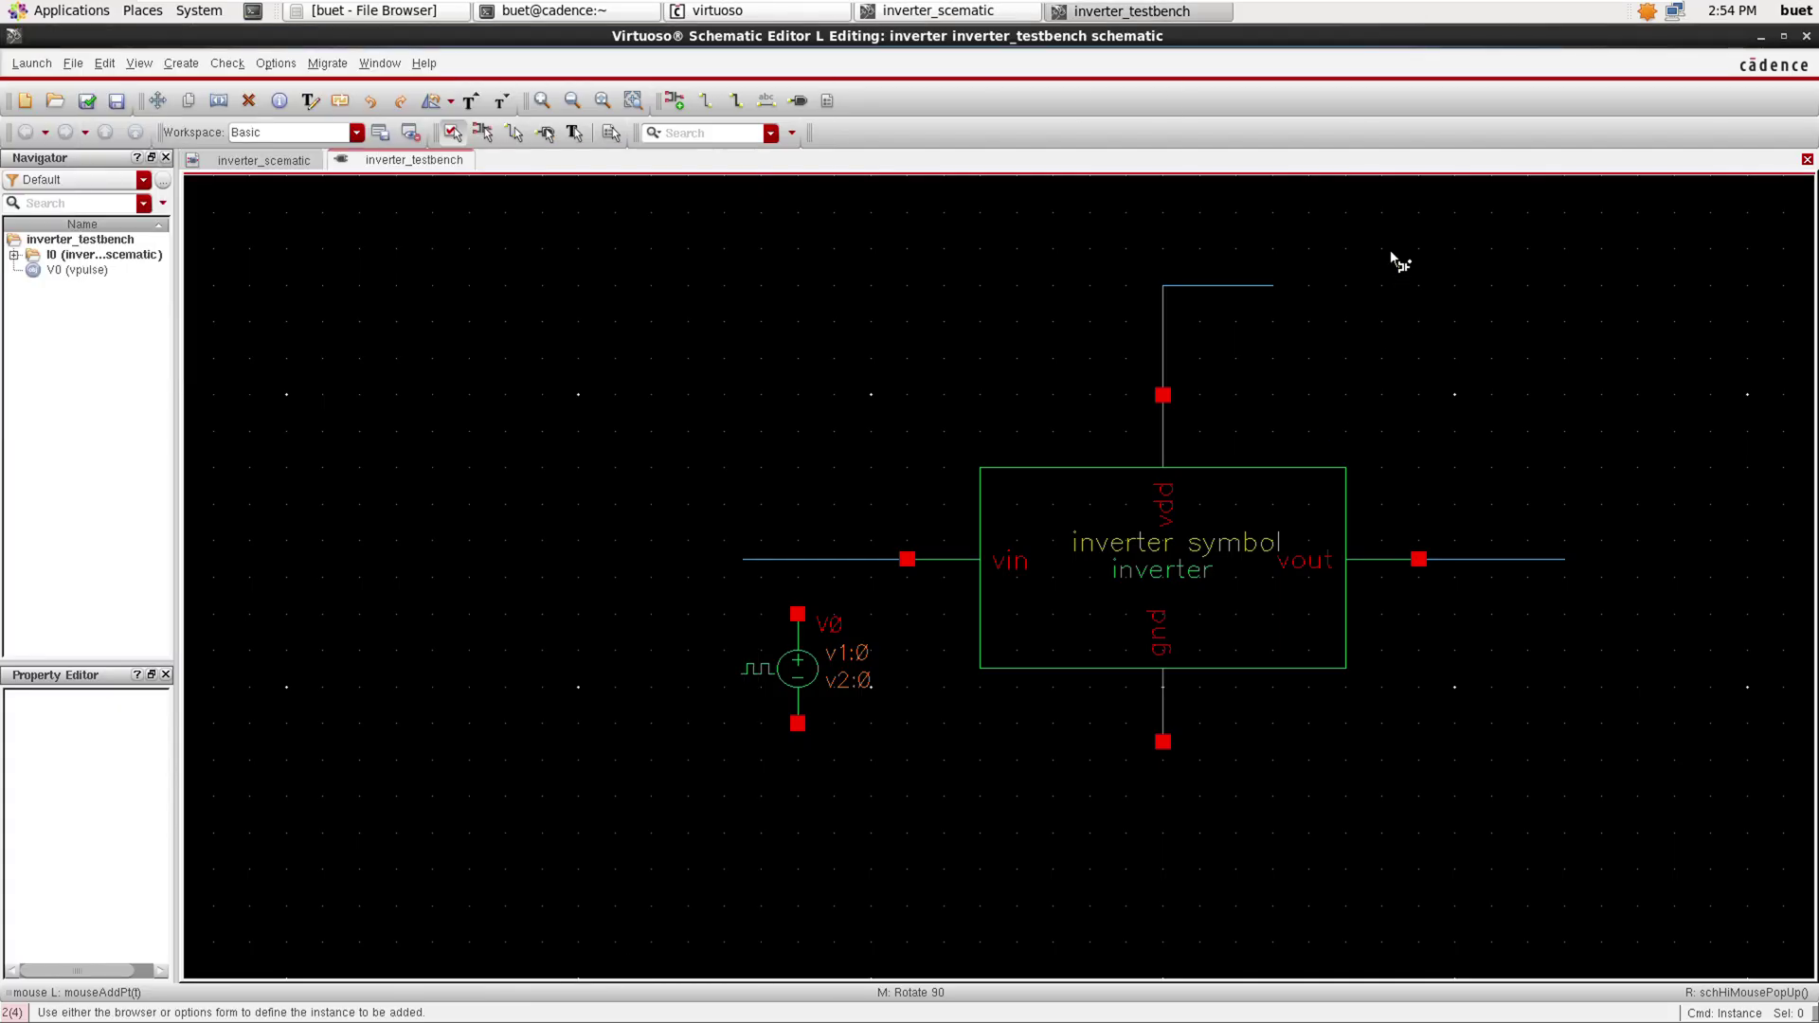
key("F3")
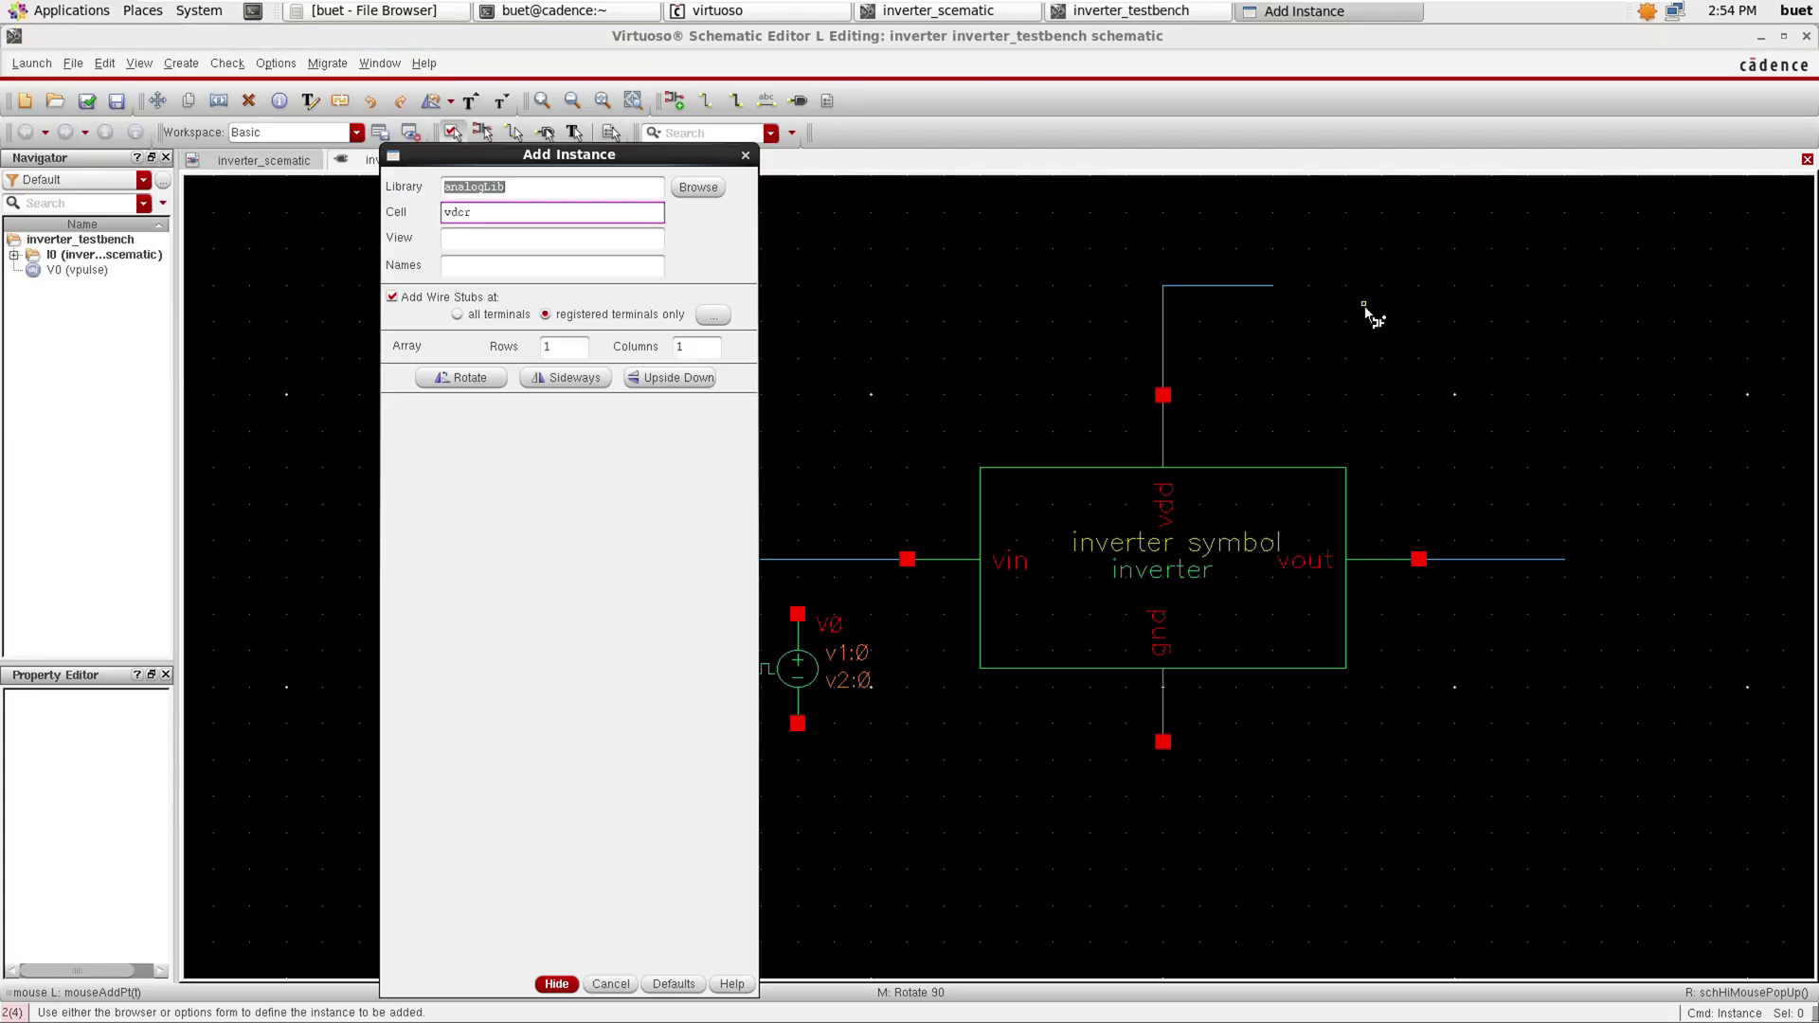
left_click(626, 212)
key("Return")
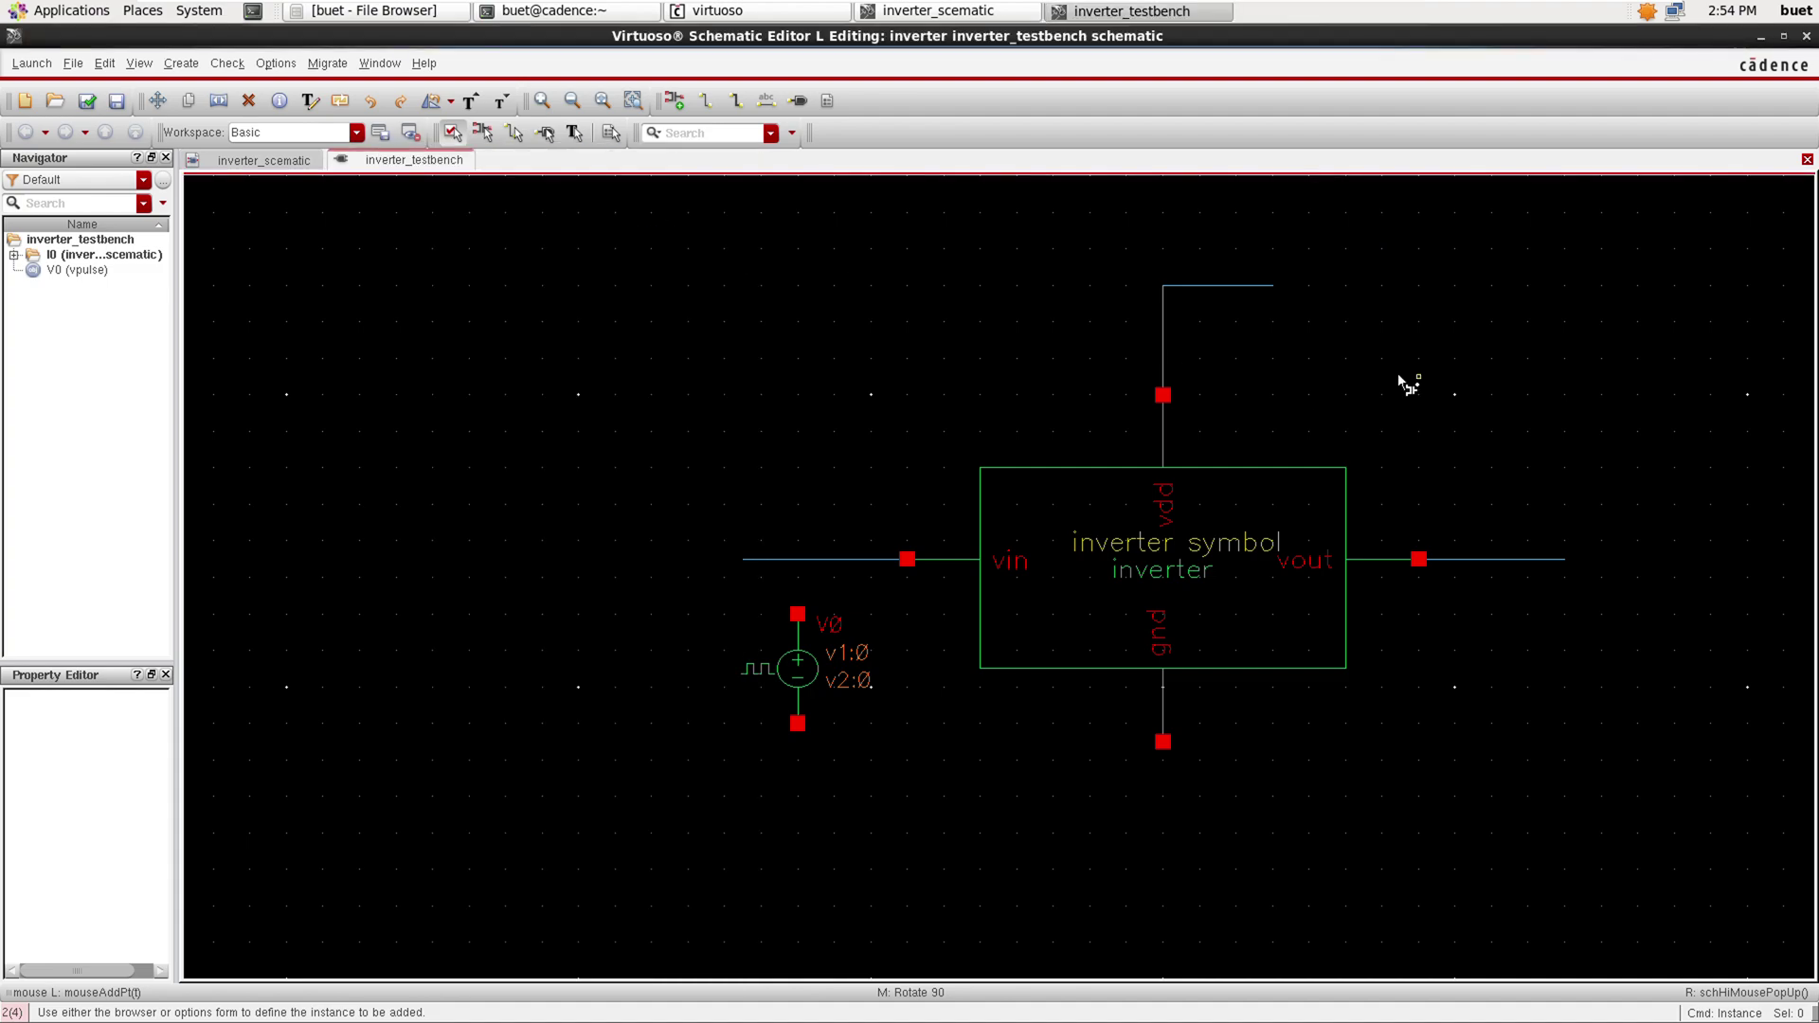
Place the vdc symbol, rotated 90 degrees, with its positive terminal on the free end of the inverter's vdd wire.
key("F3")
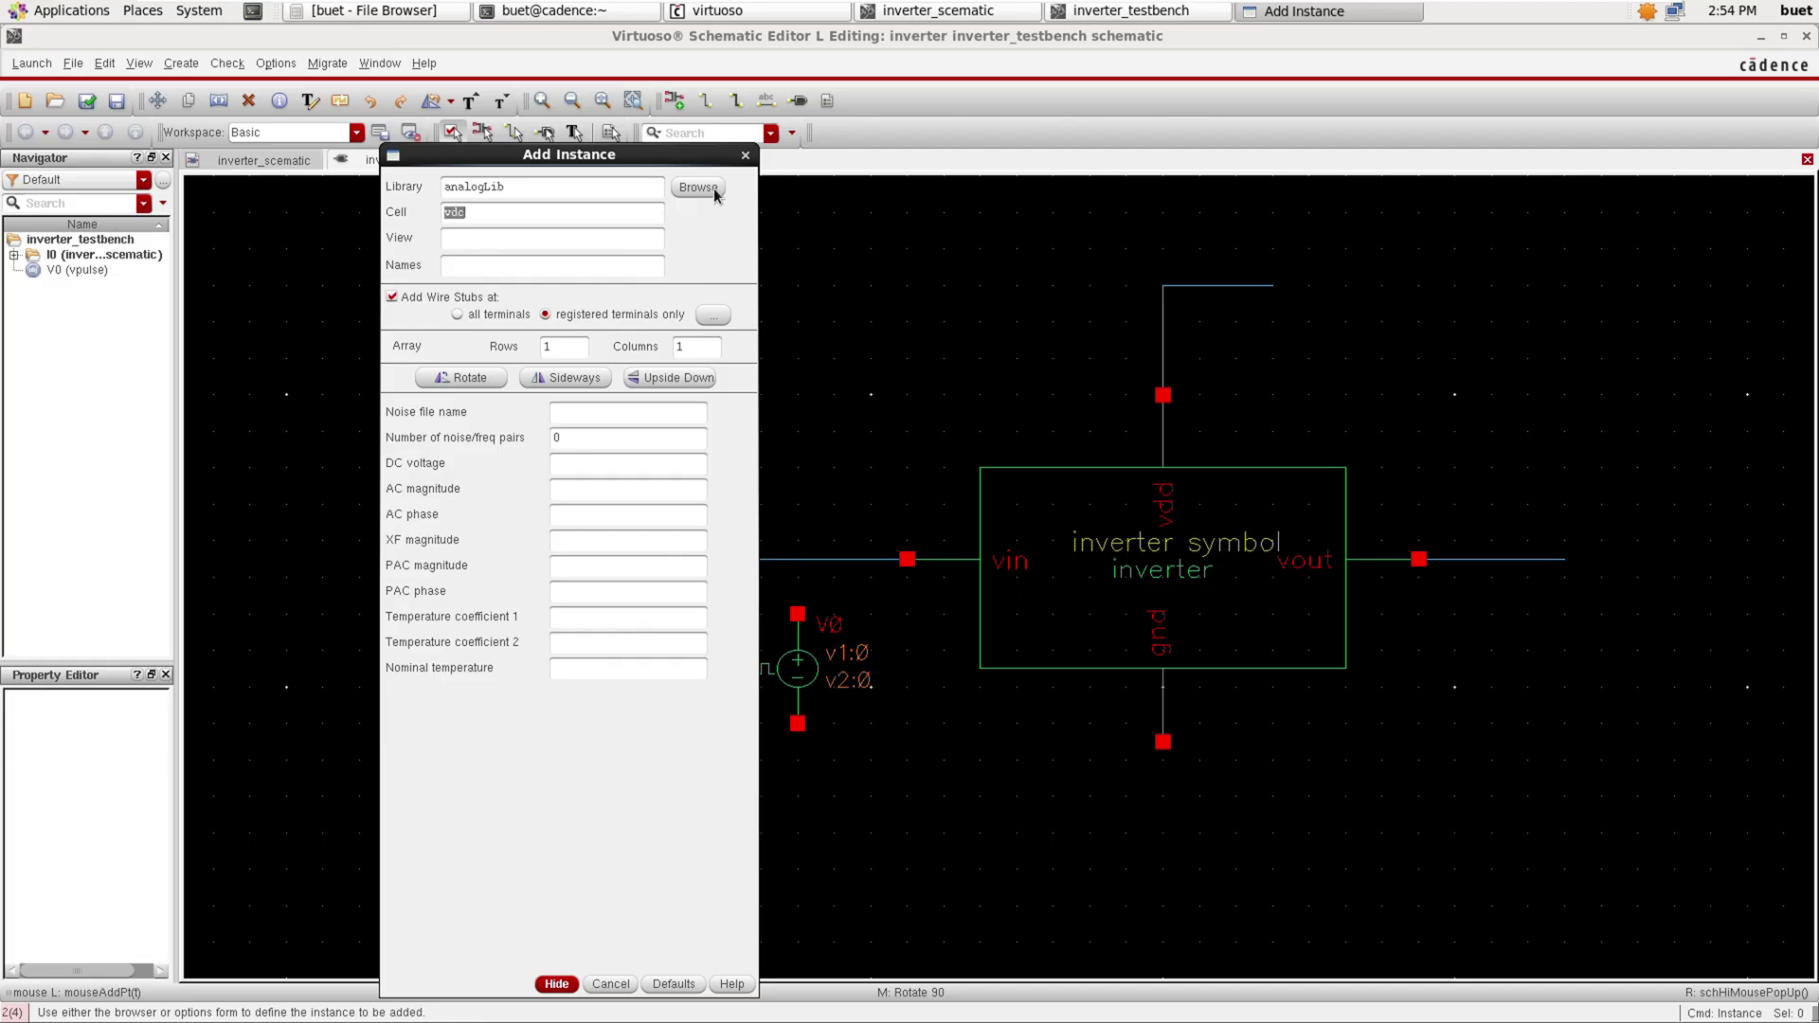
left_click(697, 187)
left_click(261, 305)
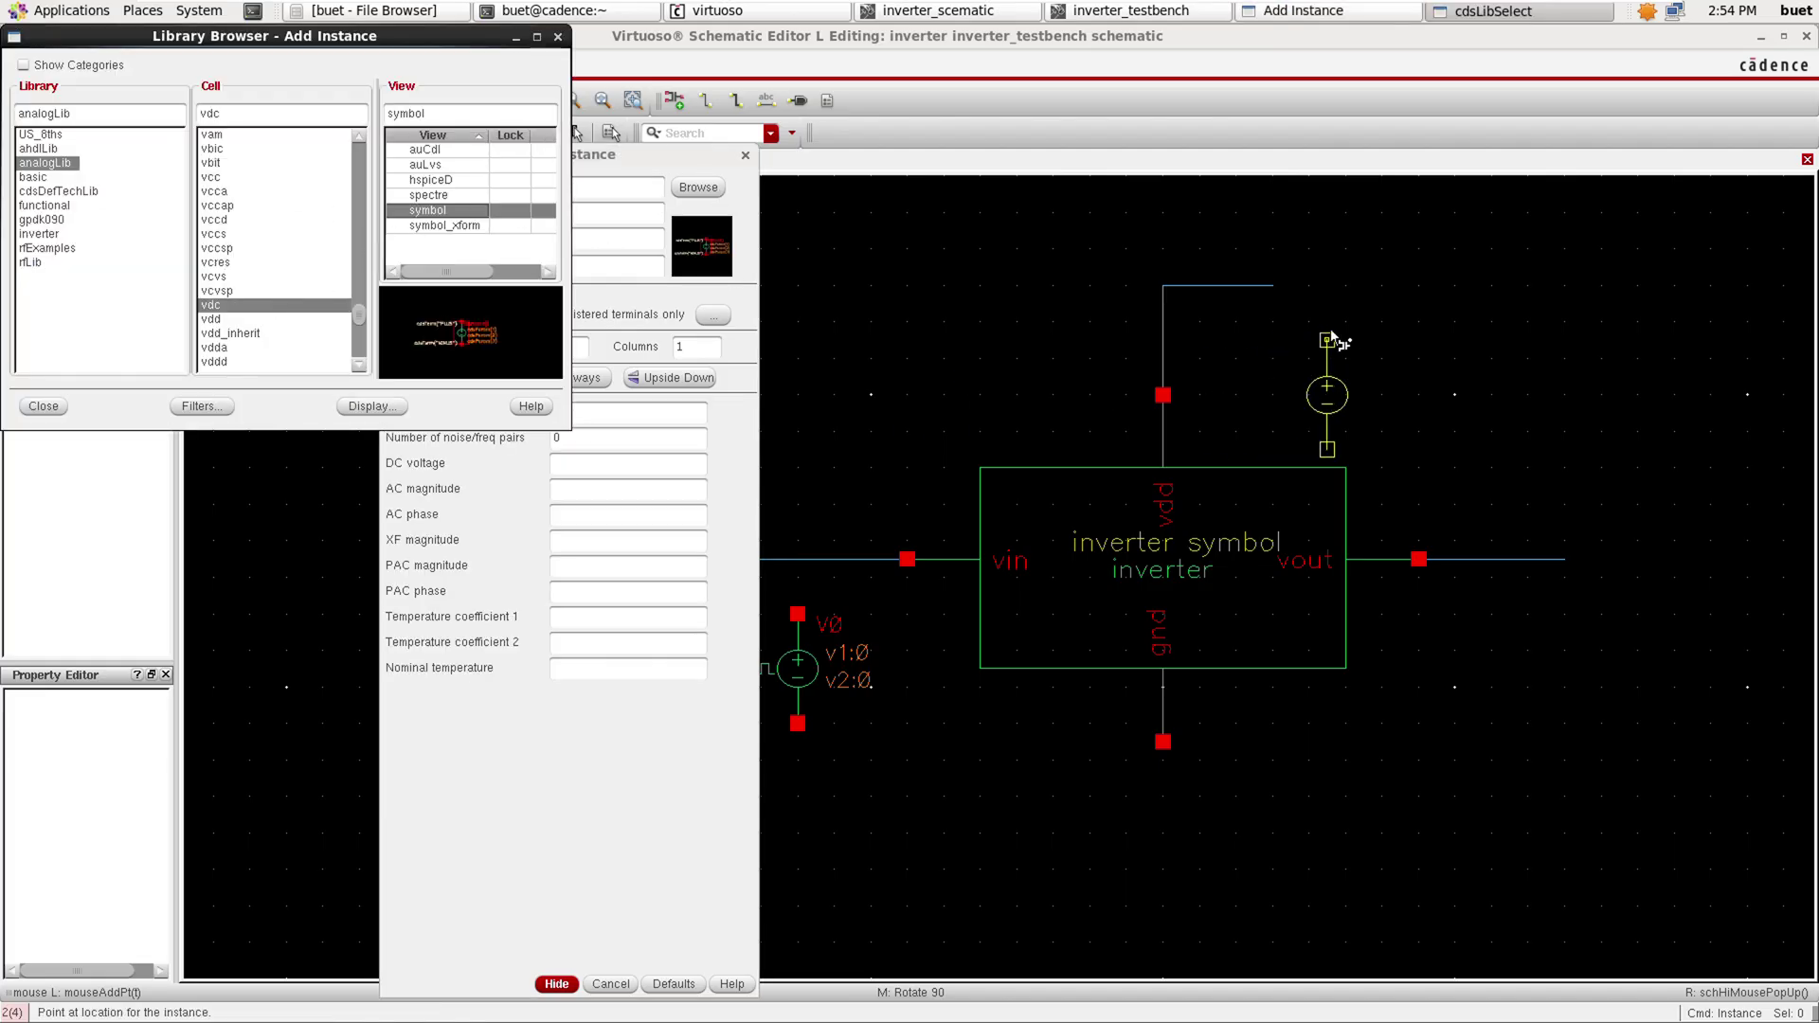
left_click(516, 39)
left_click(572, 985)
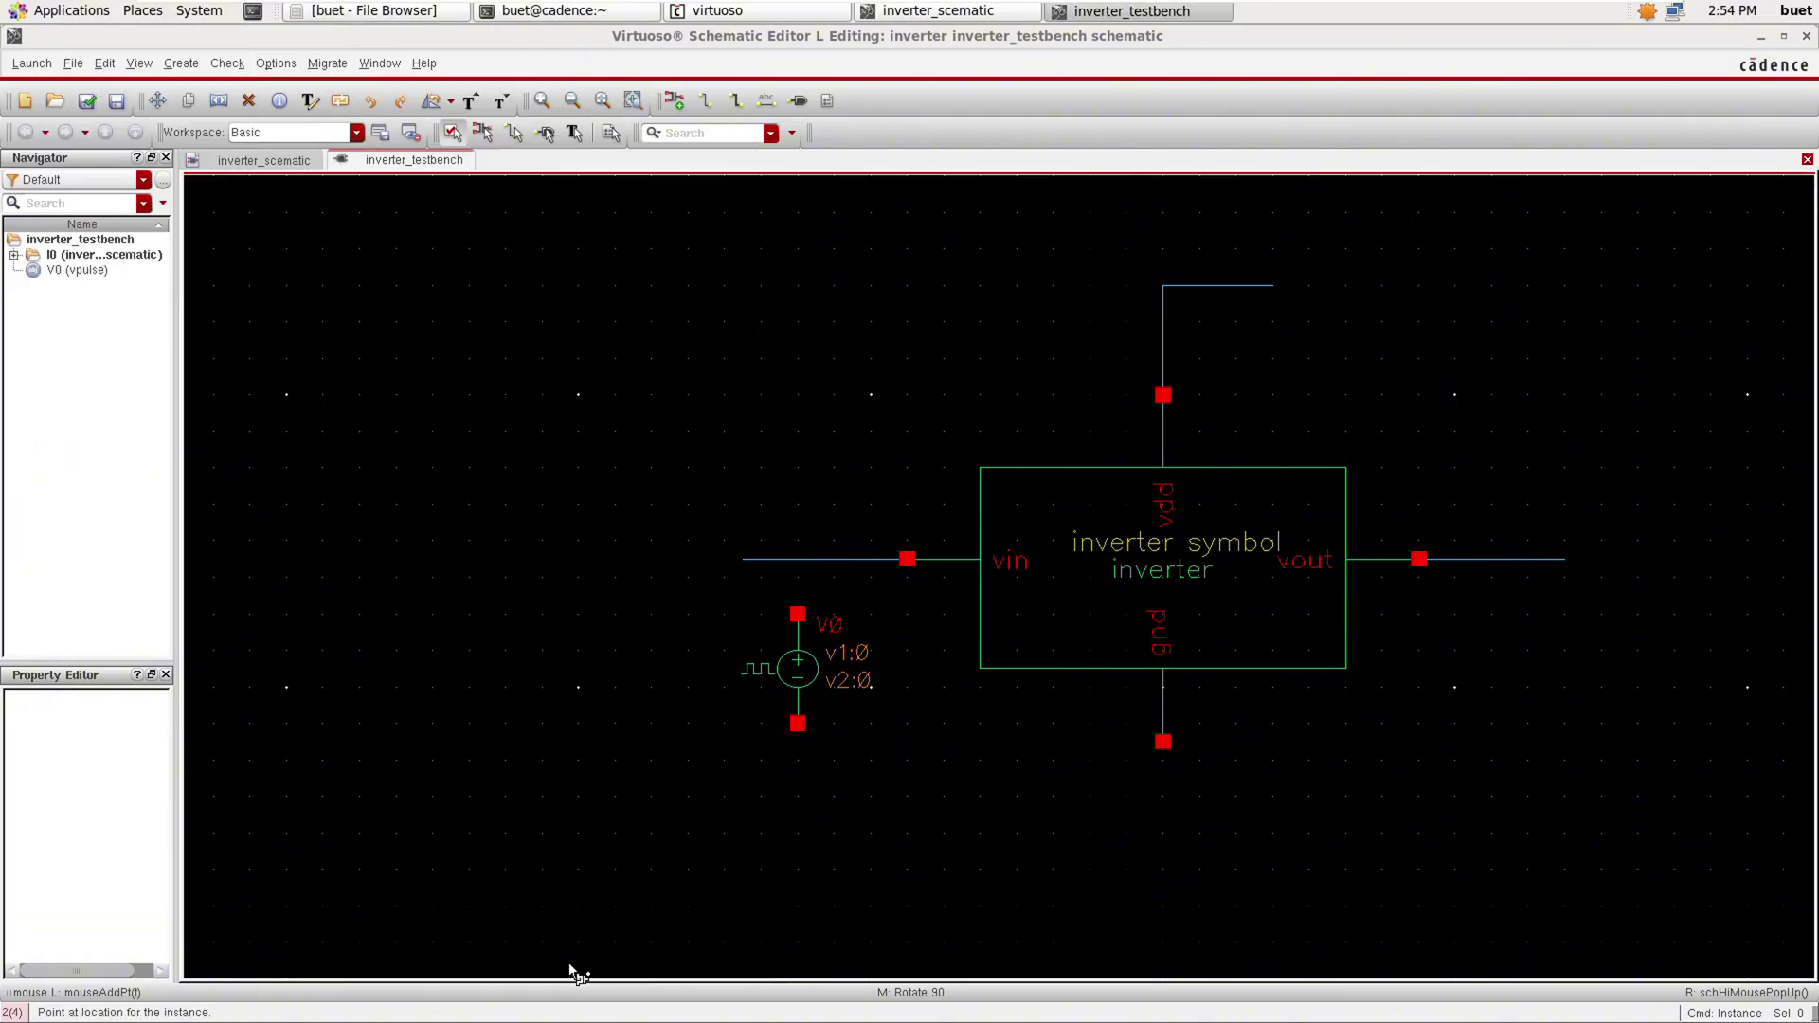
middle_click(1337, 301)
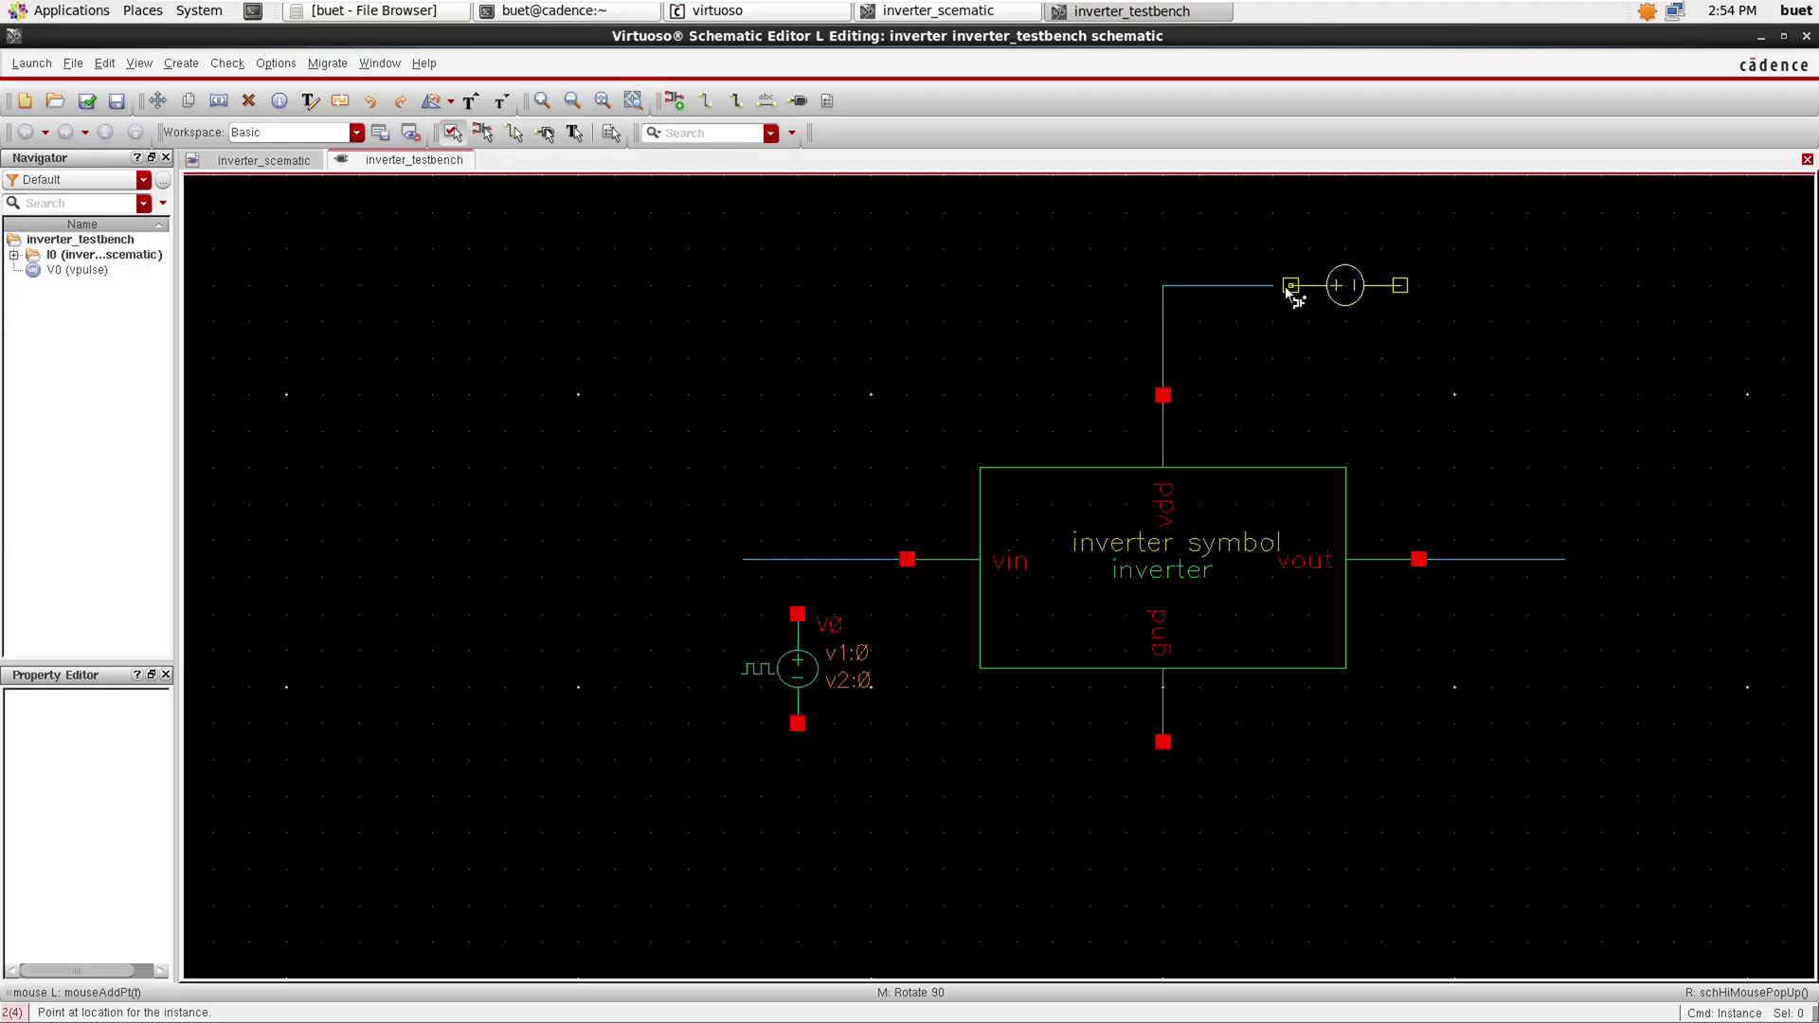
left_click(1281, 287)
key("Escape")
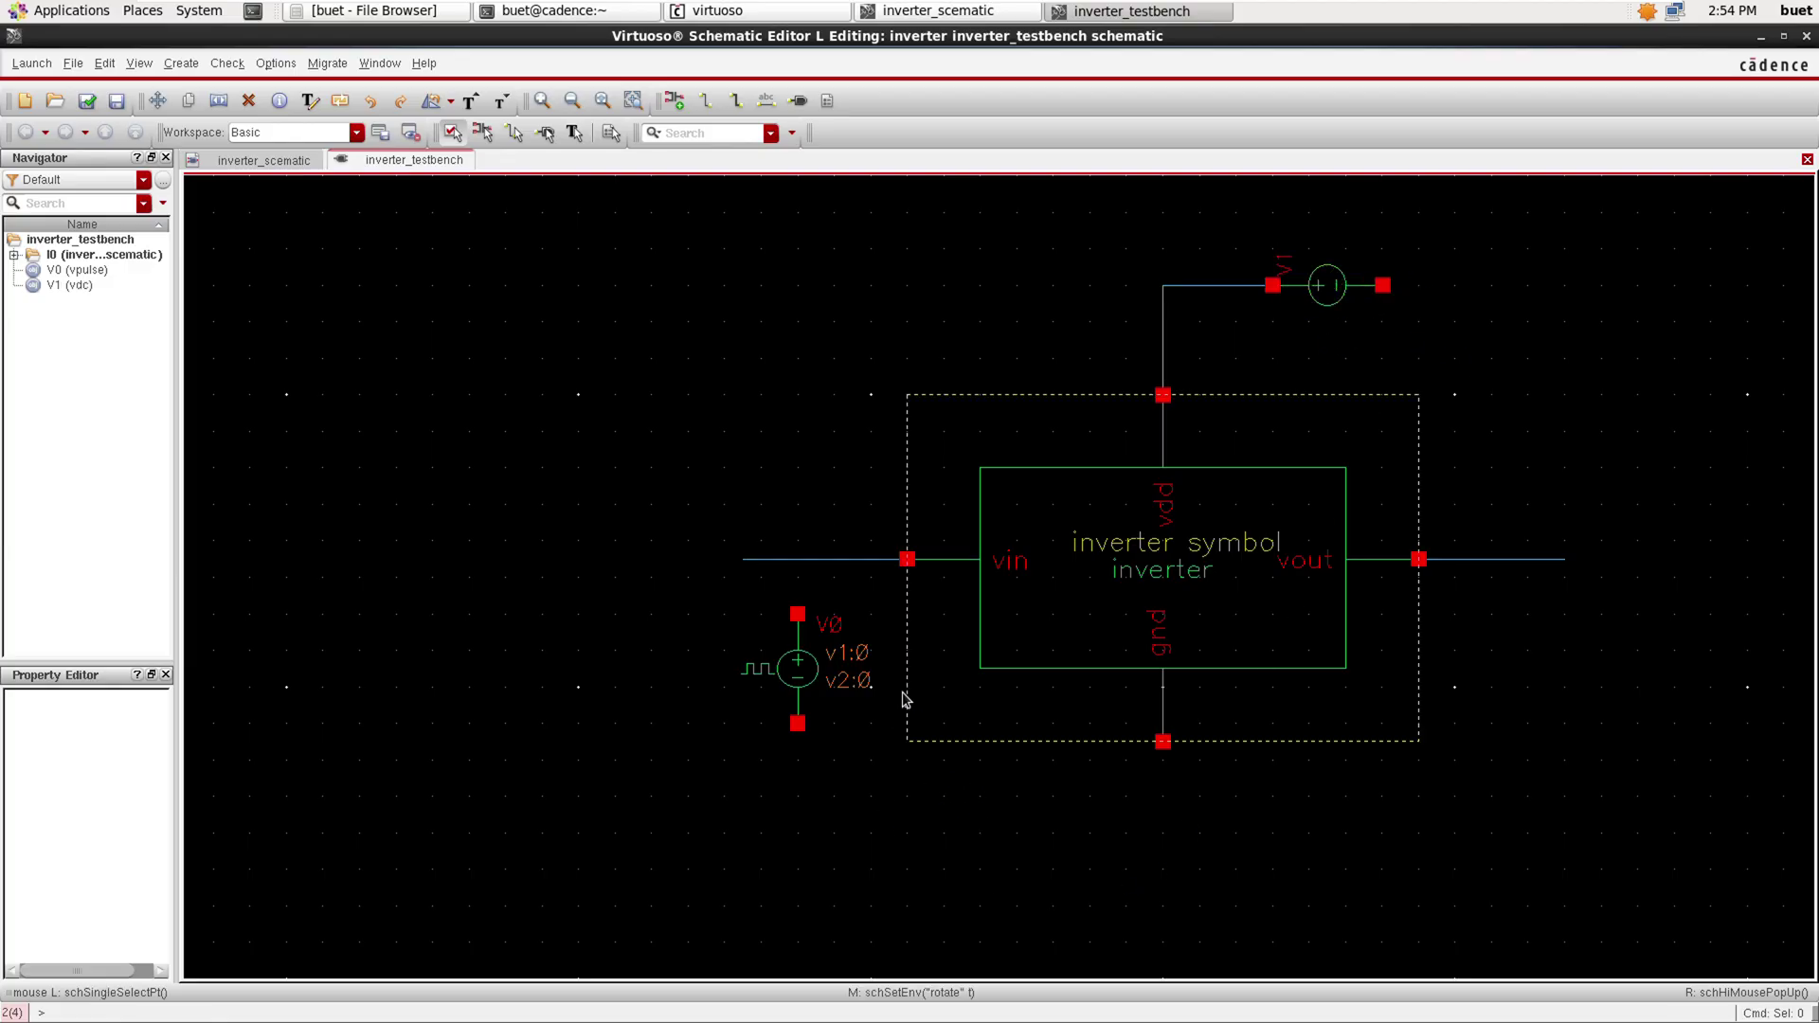
Wire the vpulse source's positive terminal up to the inverter's vin wire.
key("w")
left_click(801, 615)
left_click(798, 559)
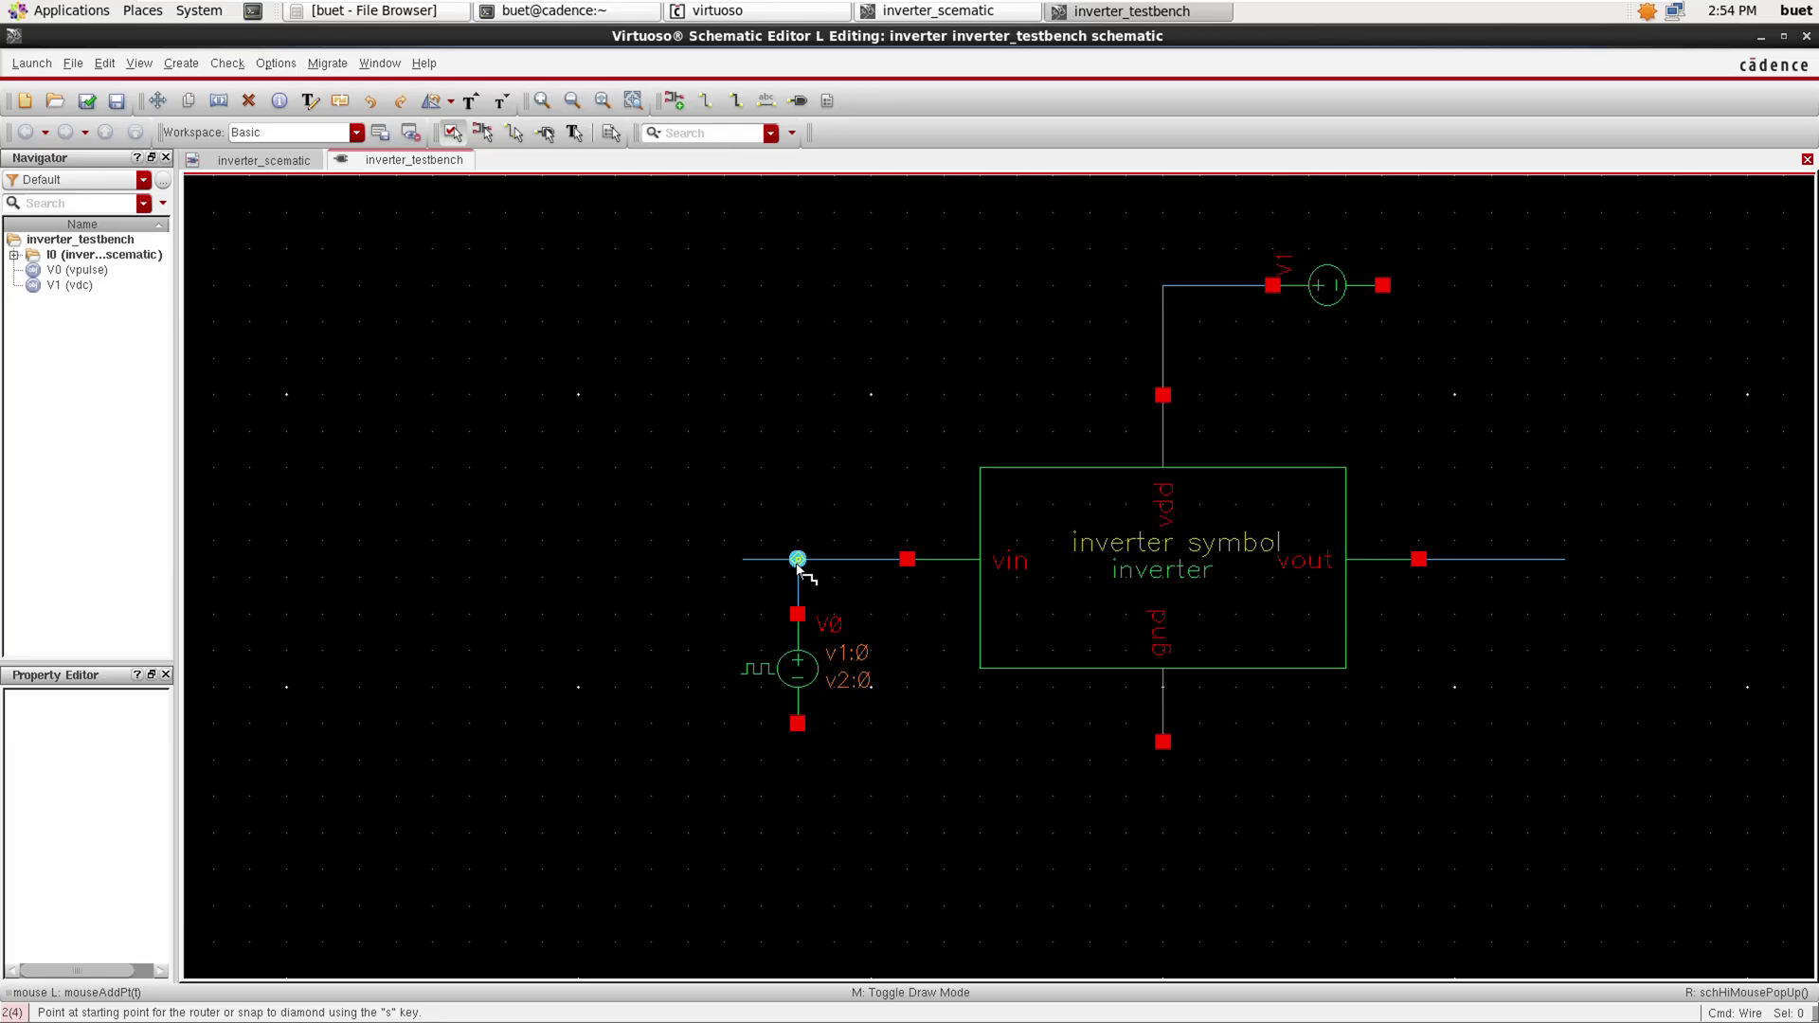
Draw short open-ended wires downward from the inverter's gnd terminal and rightward from the vdc source's negative terminal.
left_click(1163, 743)
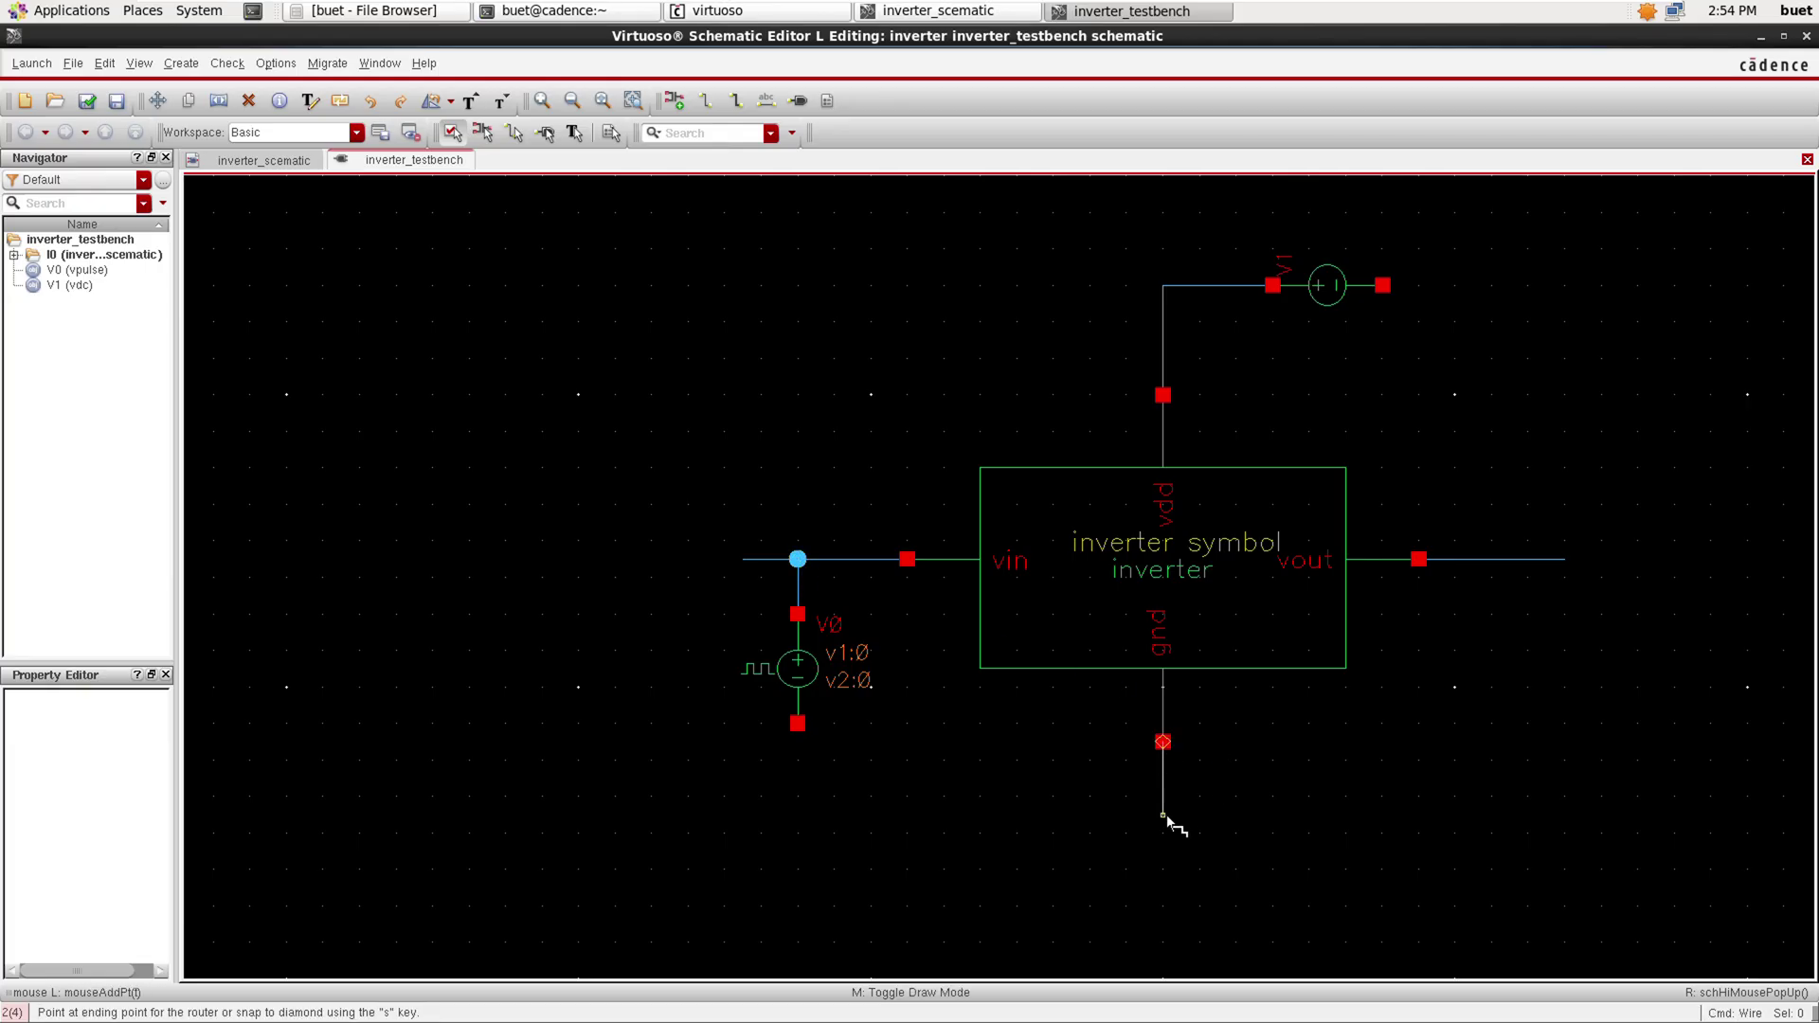
left_click(1163, 815)
key("Escape")
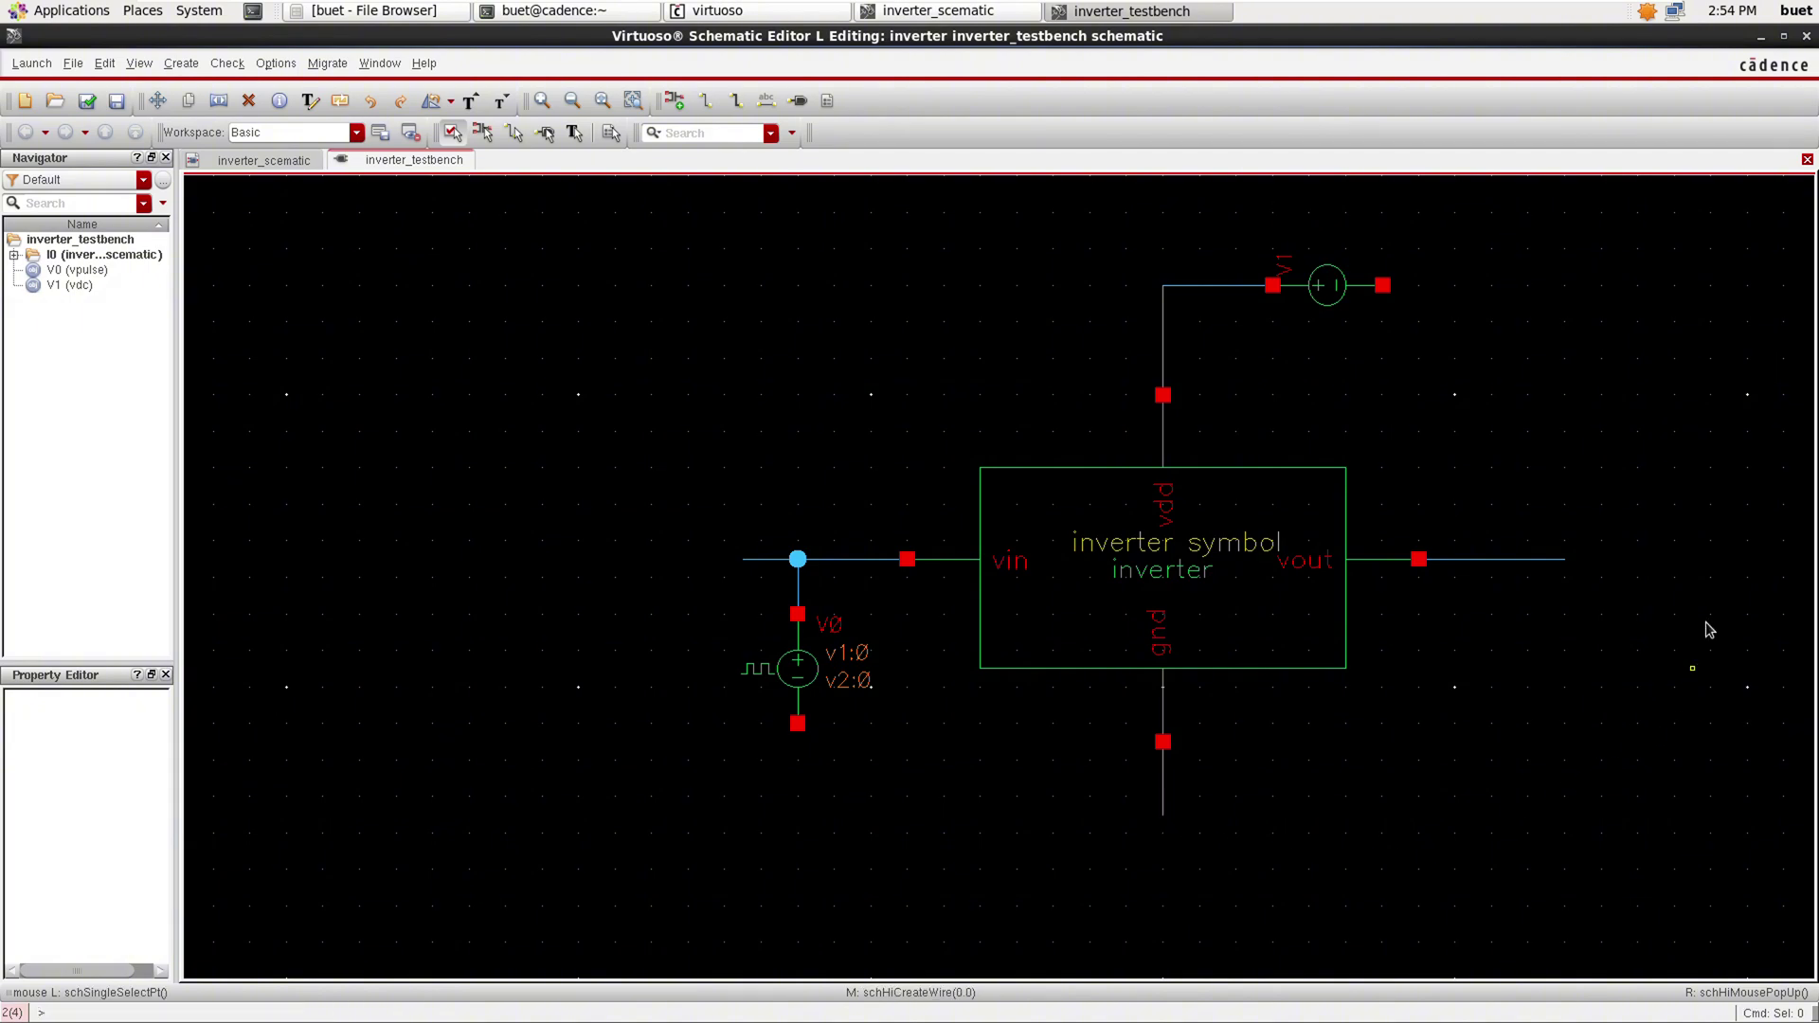
key("w")
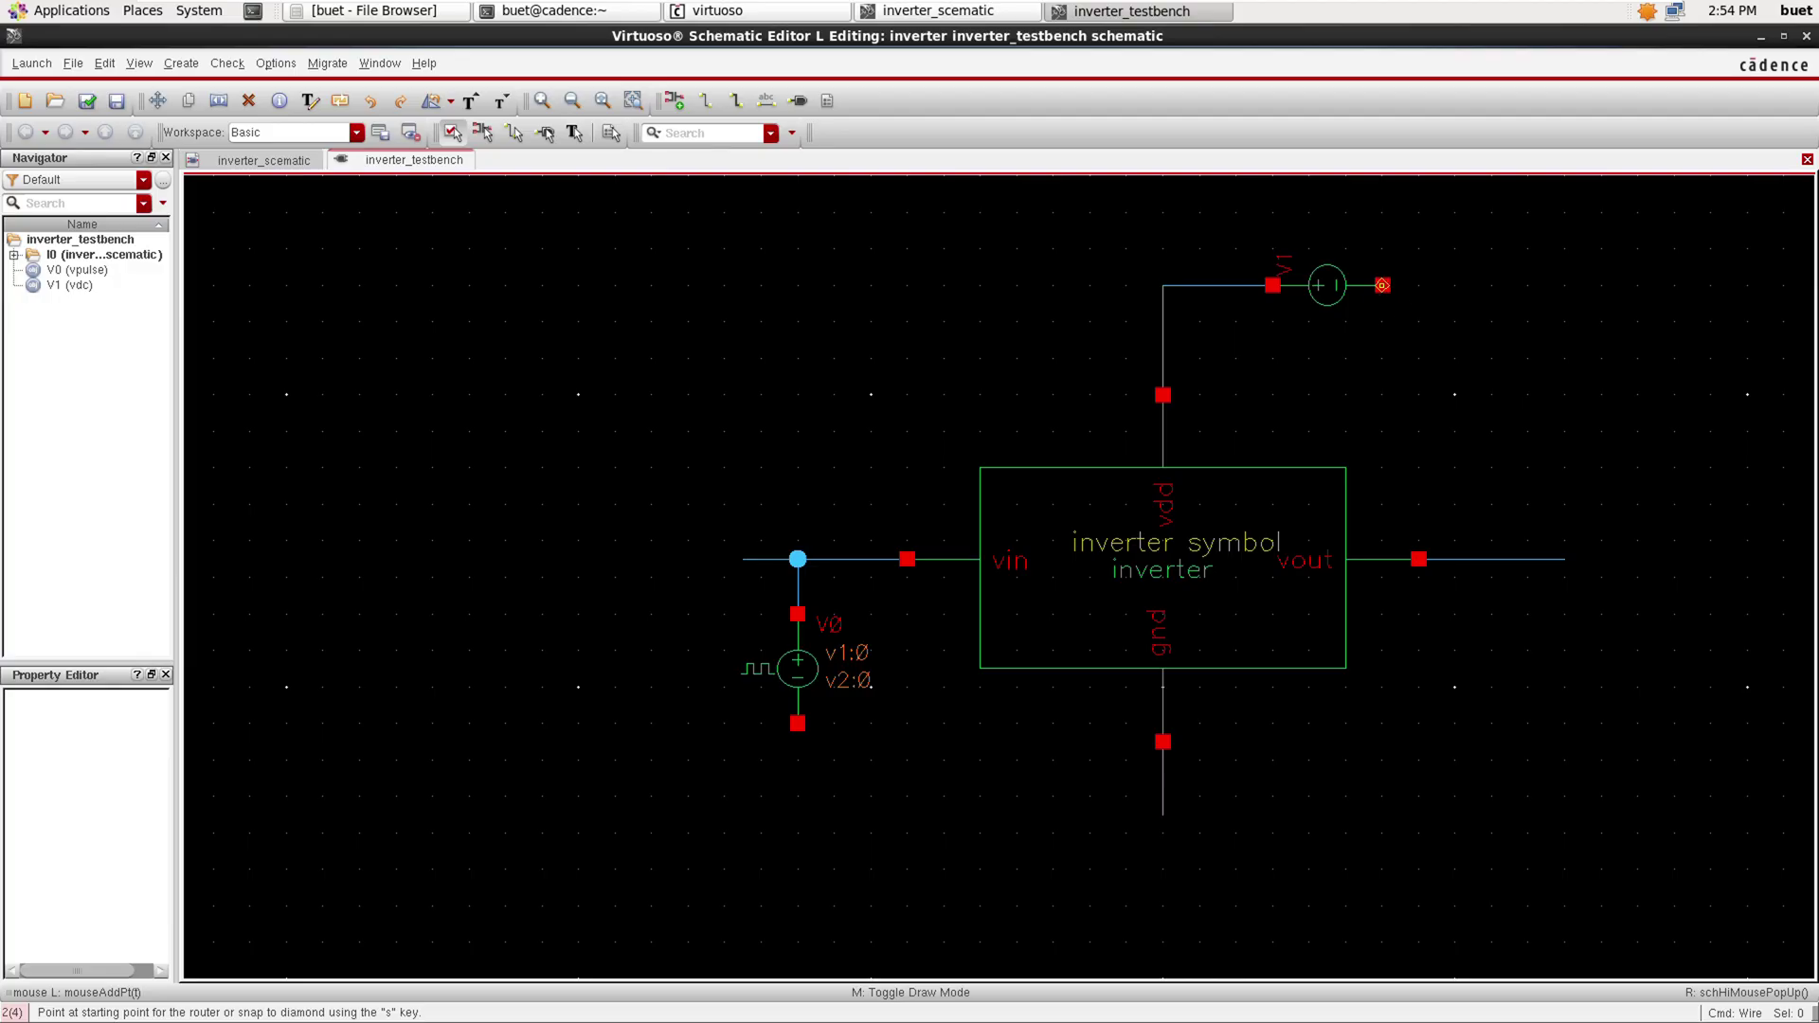
left_click(1382, 285)
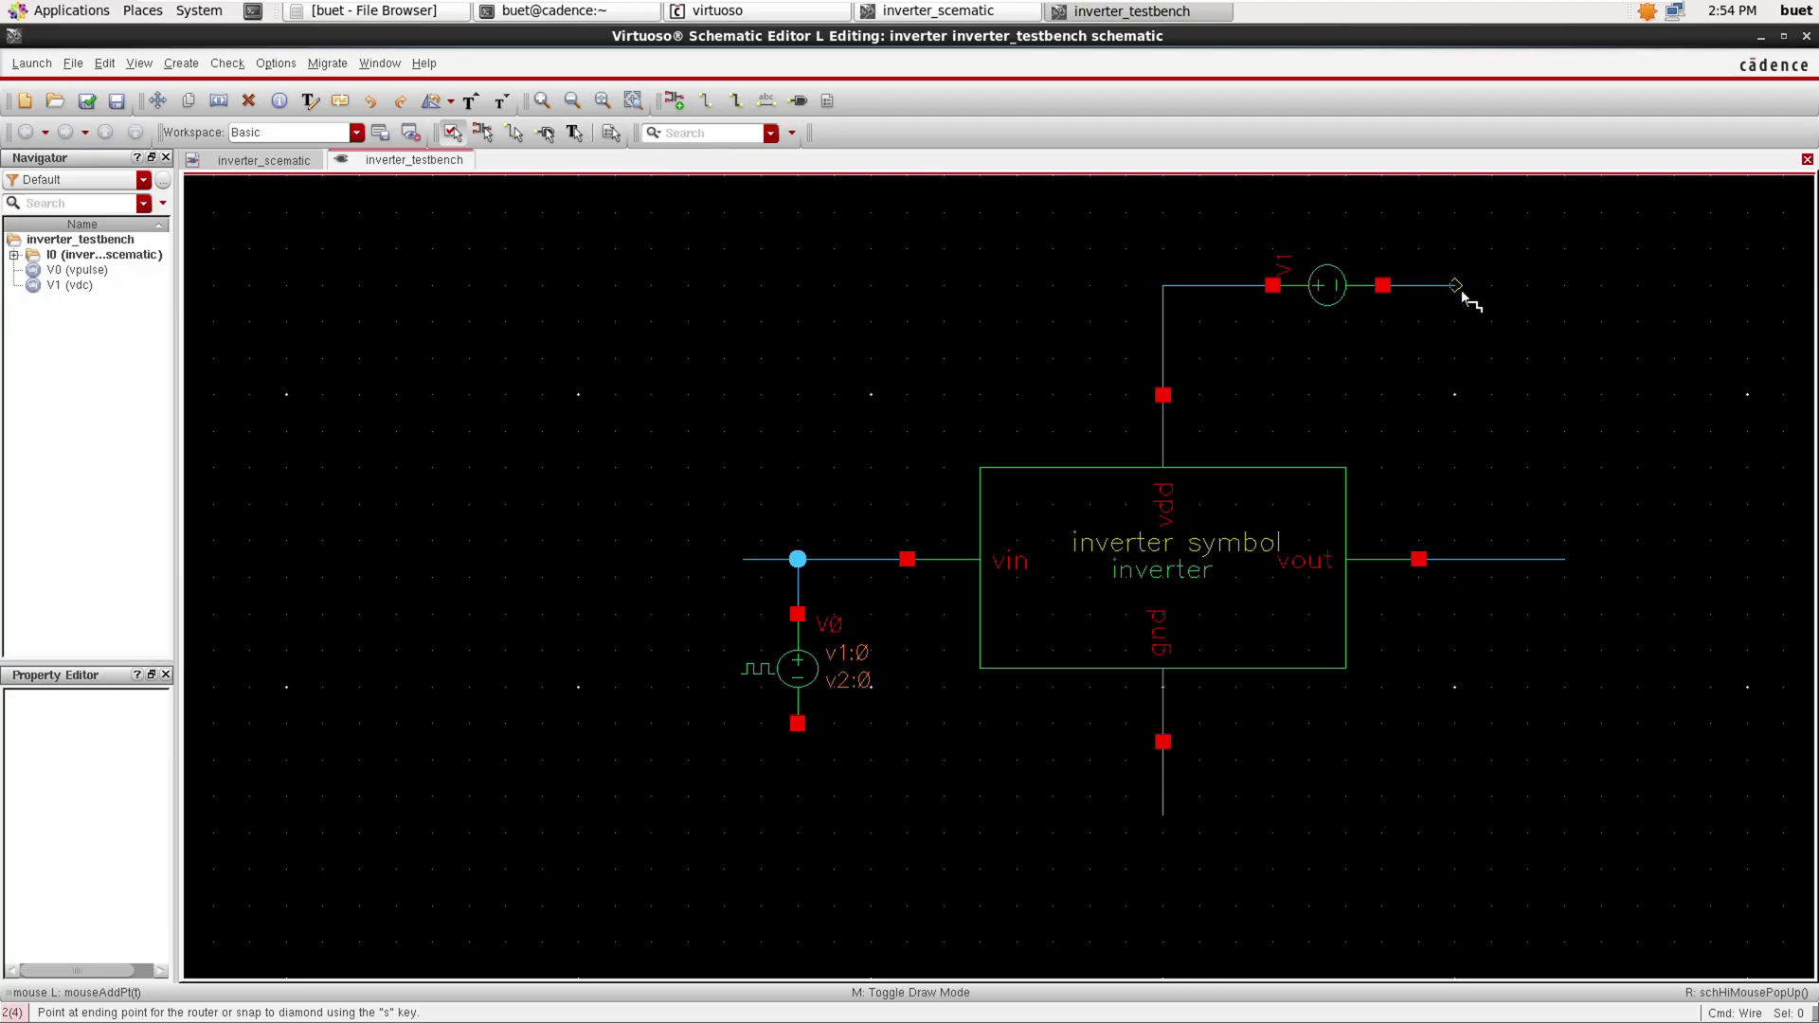
left_click(1474, 304)
key("Escape")
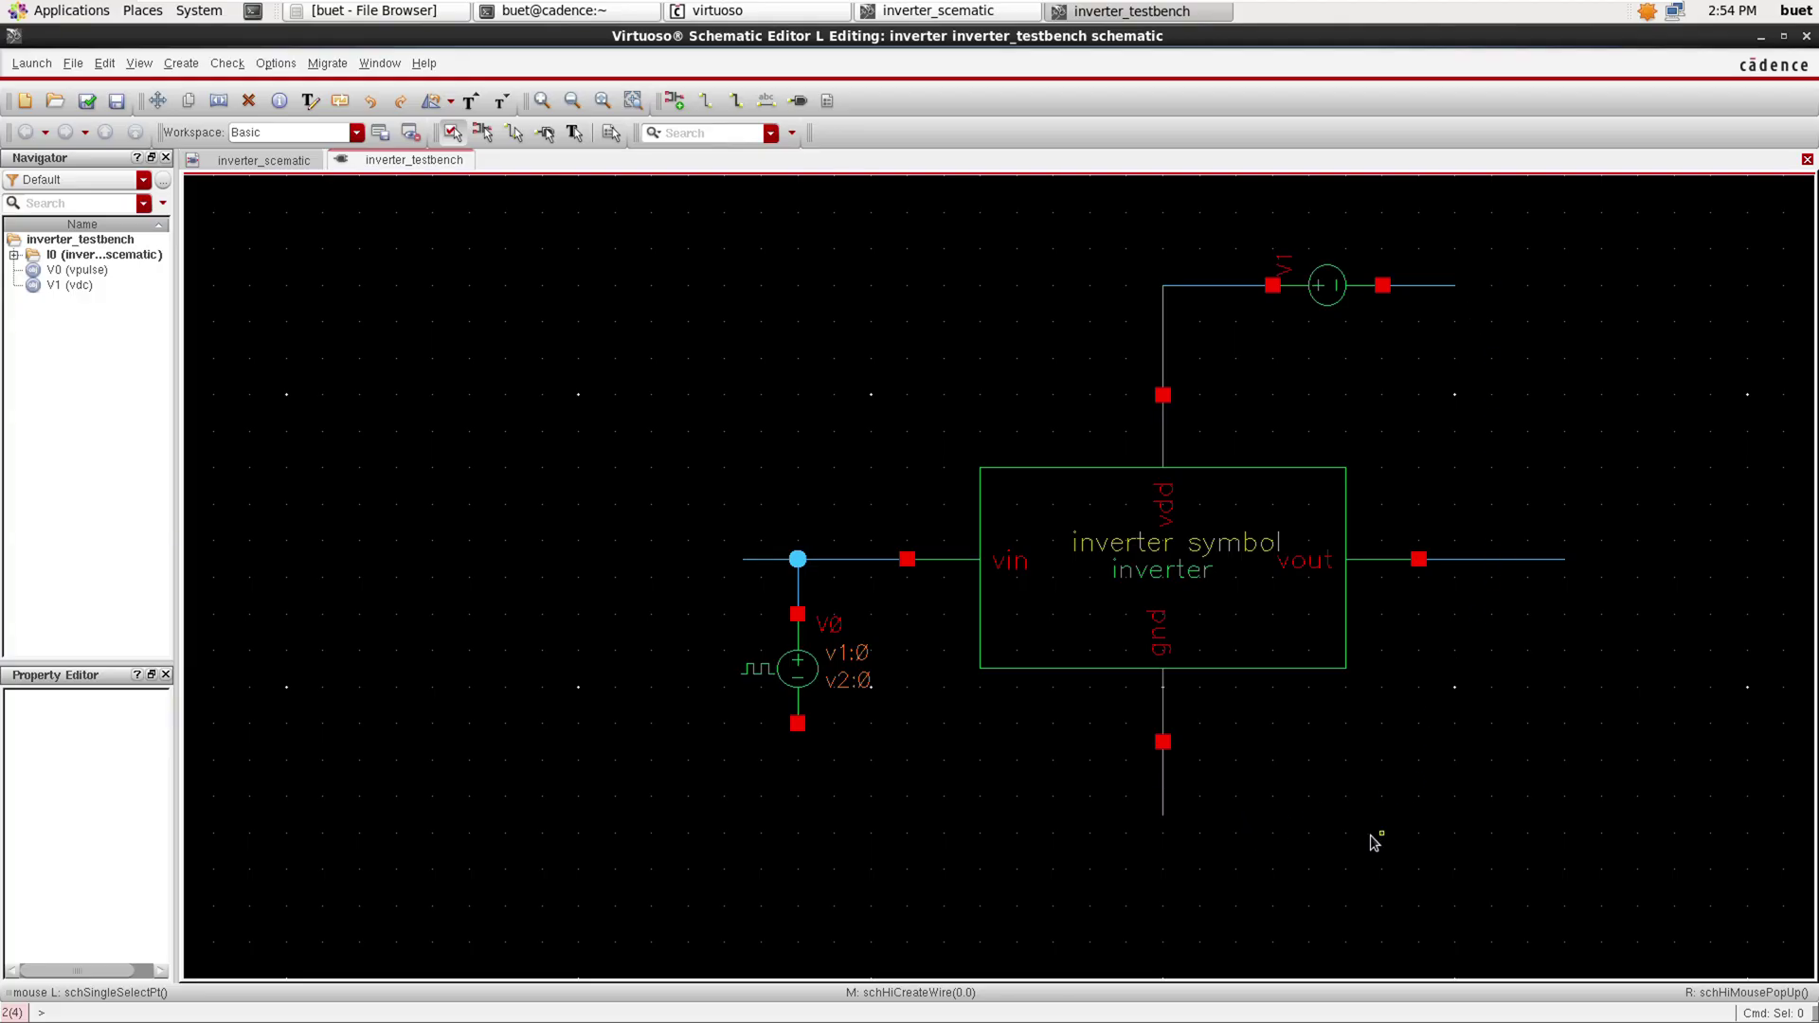
Place an output pin named vout at the end of the inverter's output wire.
key("p")
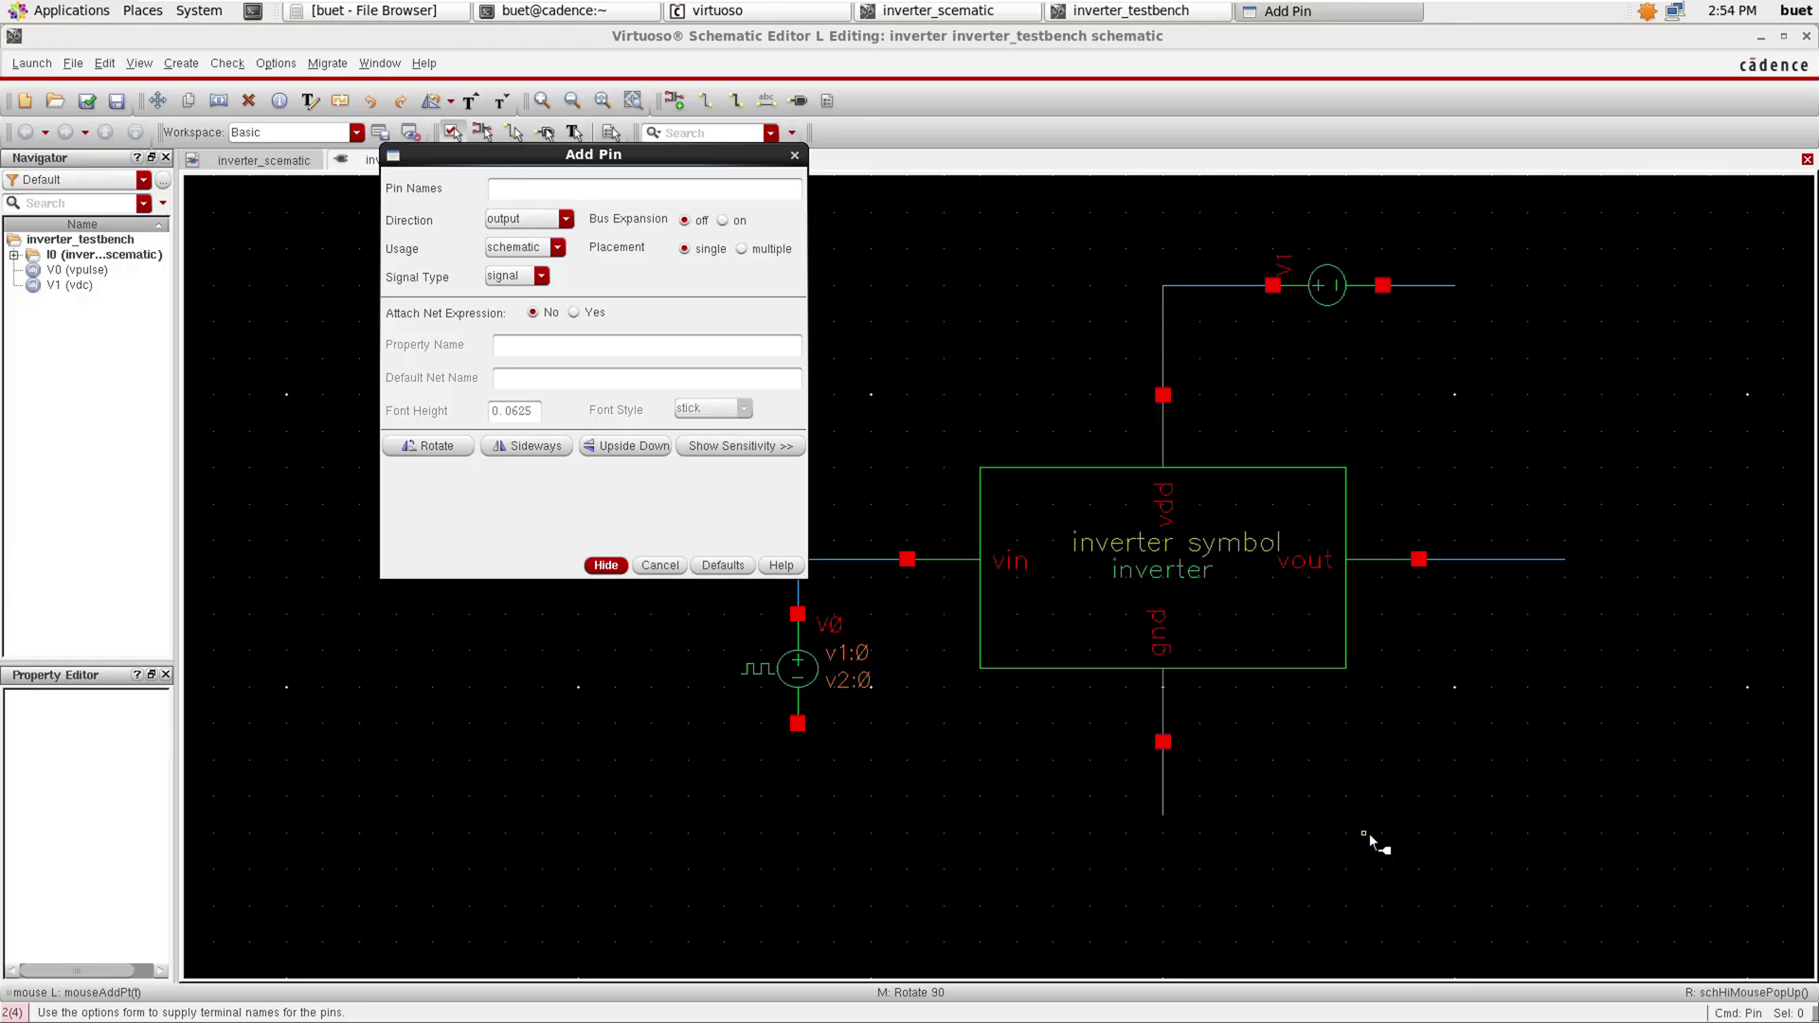
type("vout")
left_click(606, 565)
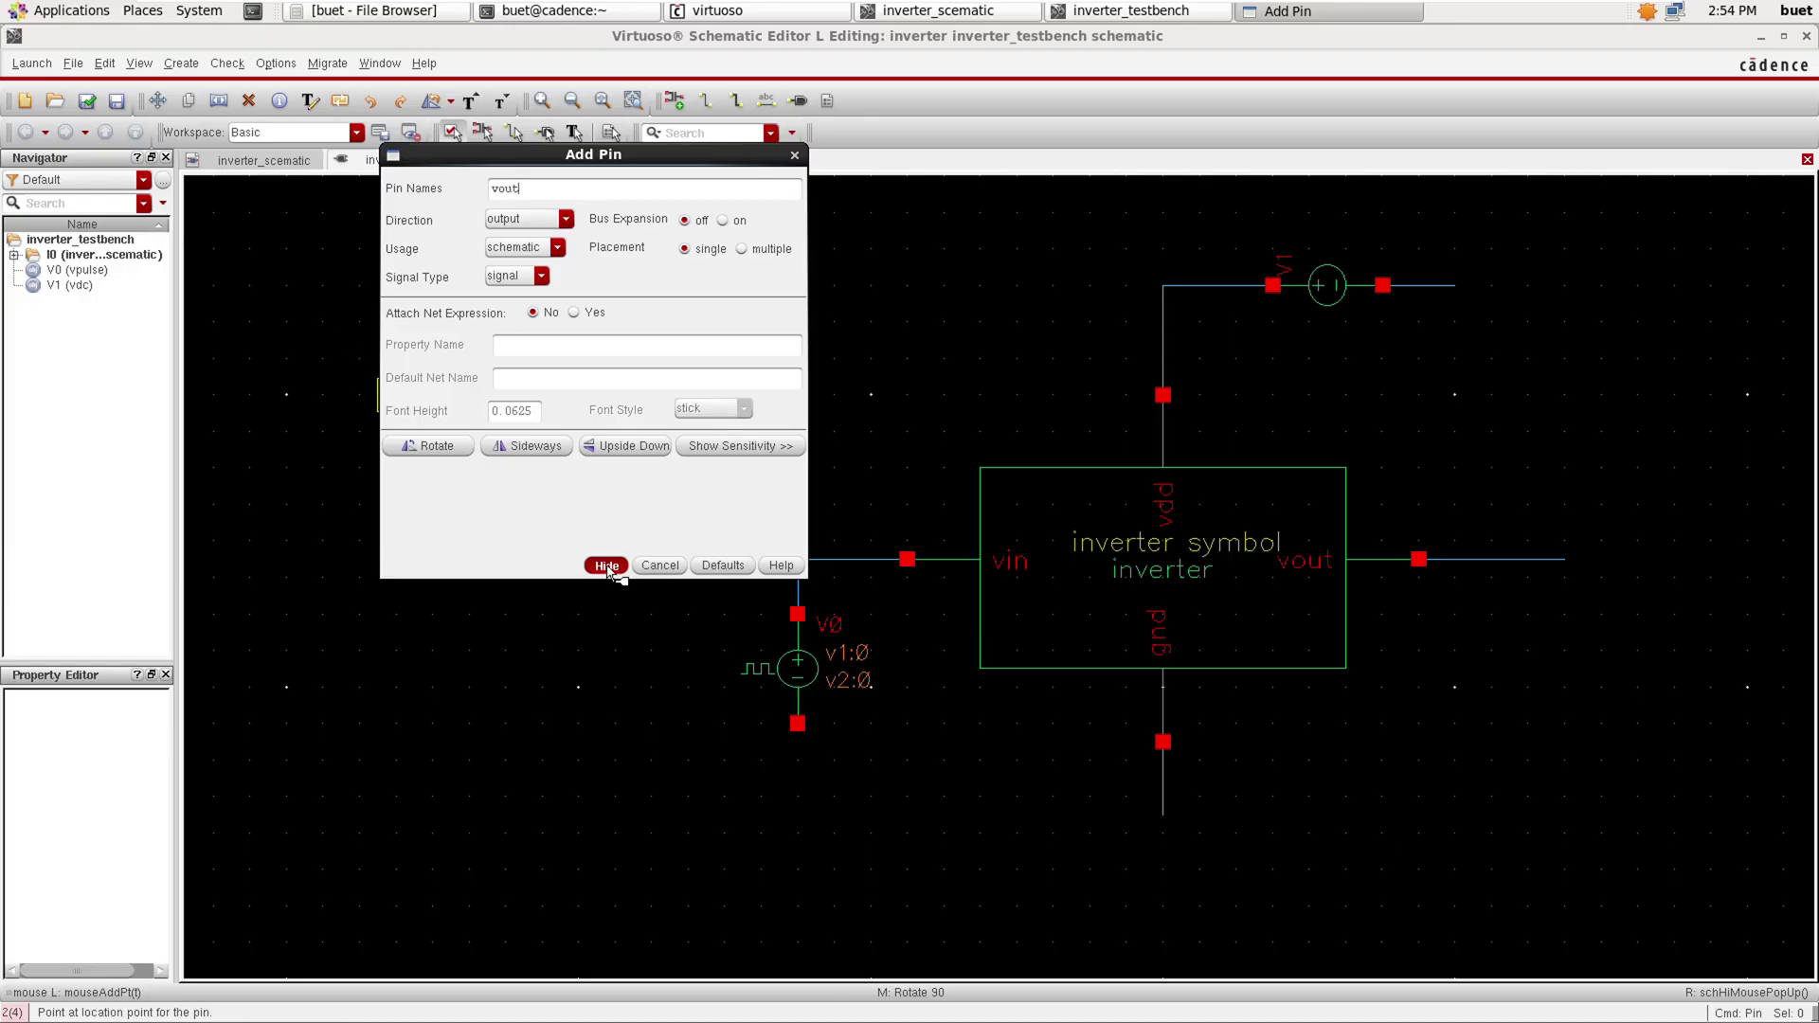
left_click(1581, 560)
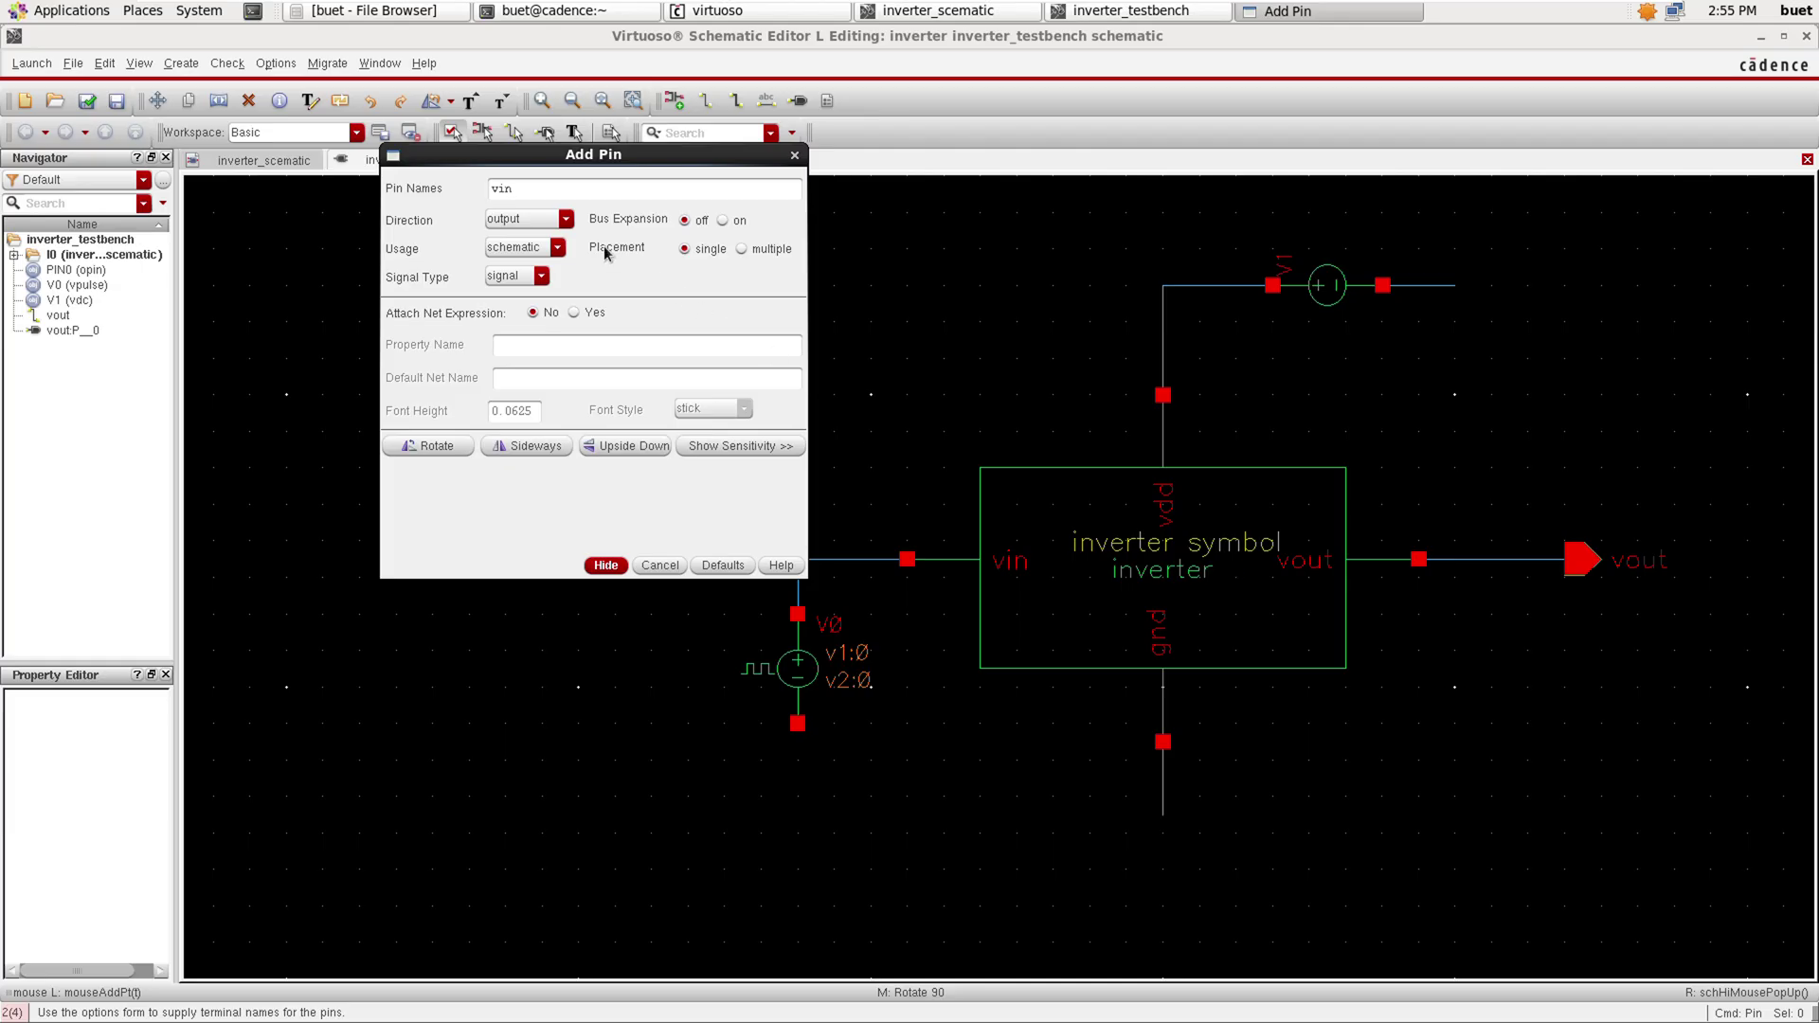
Place an input pin named vin at the free end of the inverter's input wire.
left_click(565, 219)
left_click(542, 233)
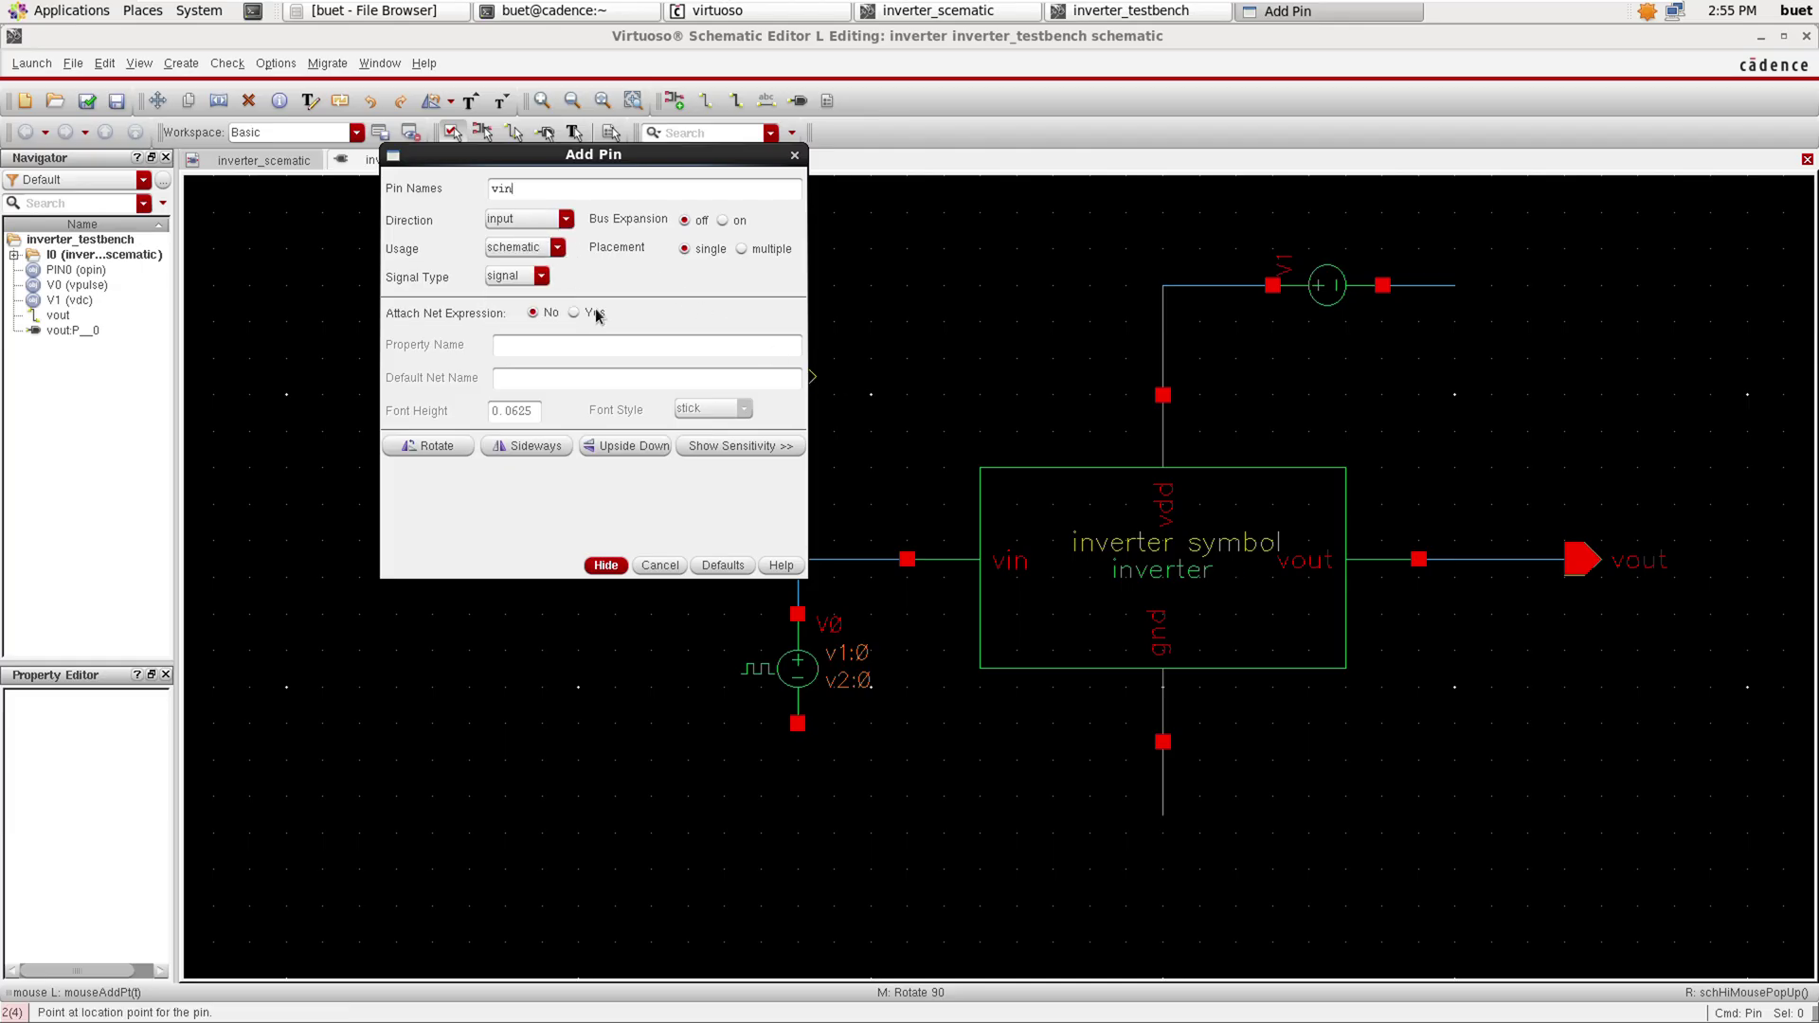
left_click(606, 565)
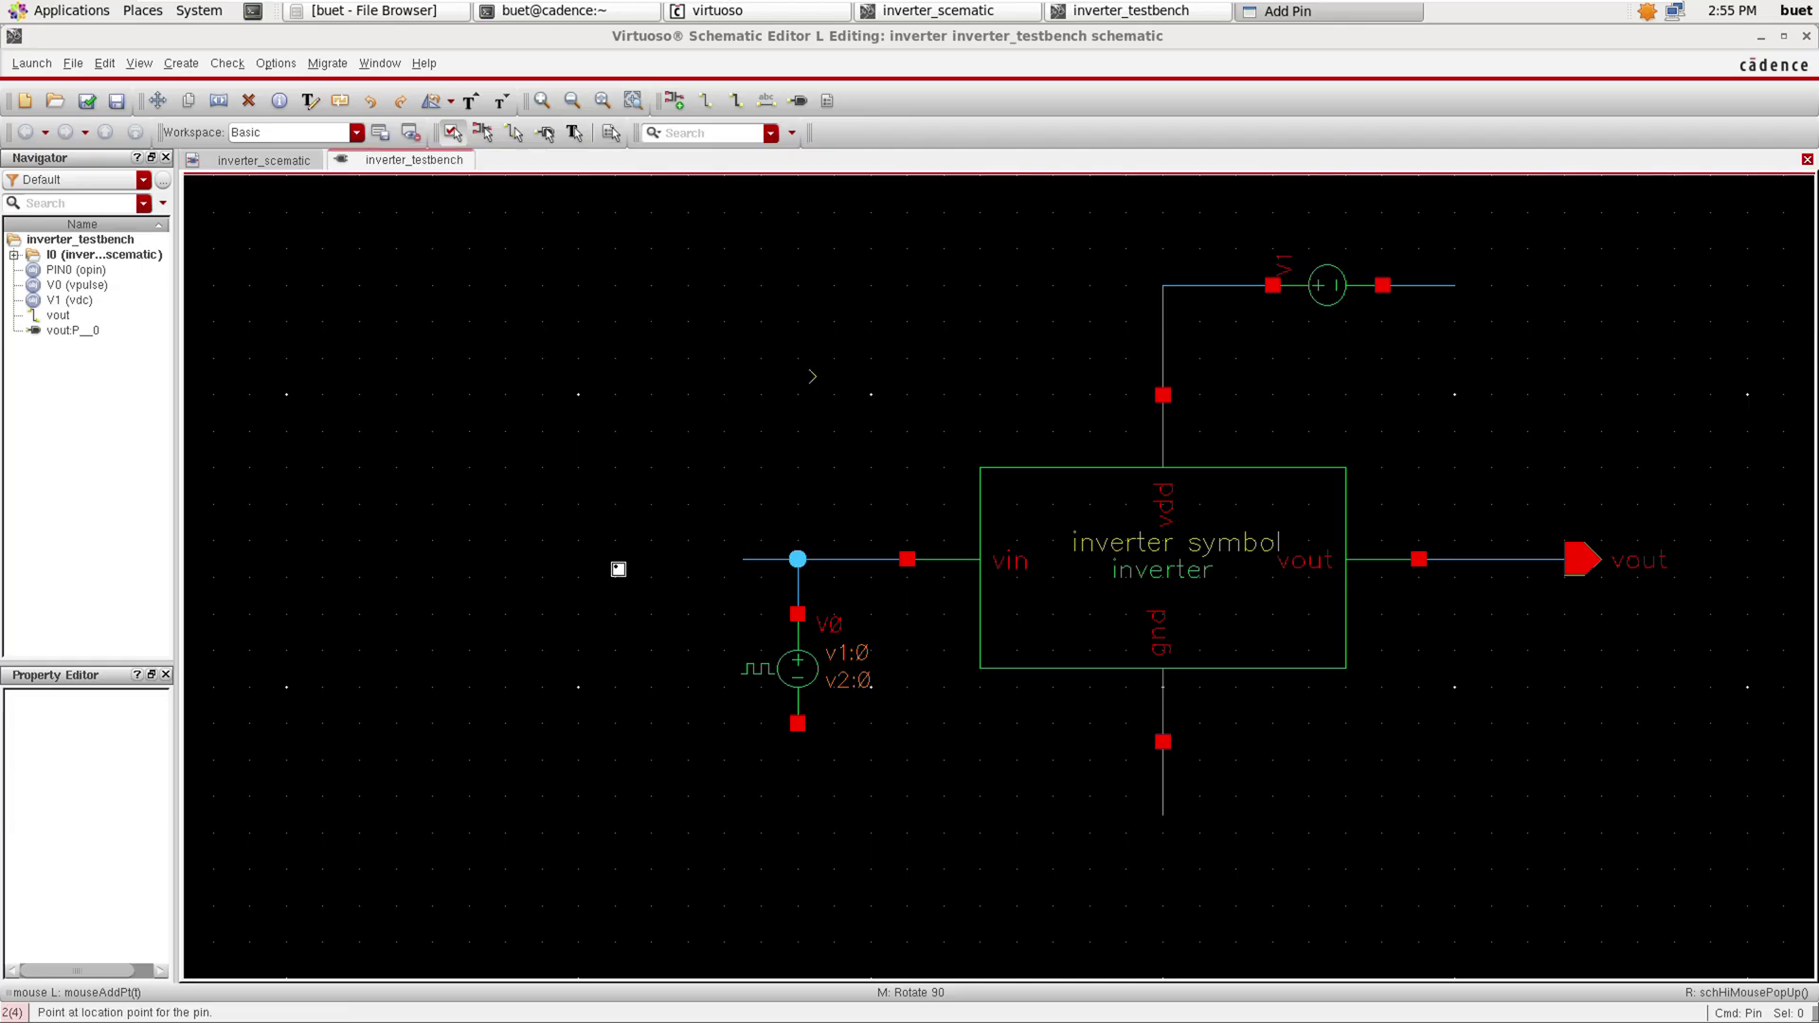
left_click(741, 565)
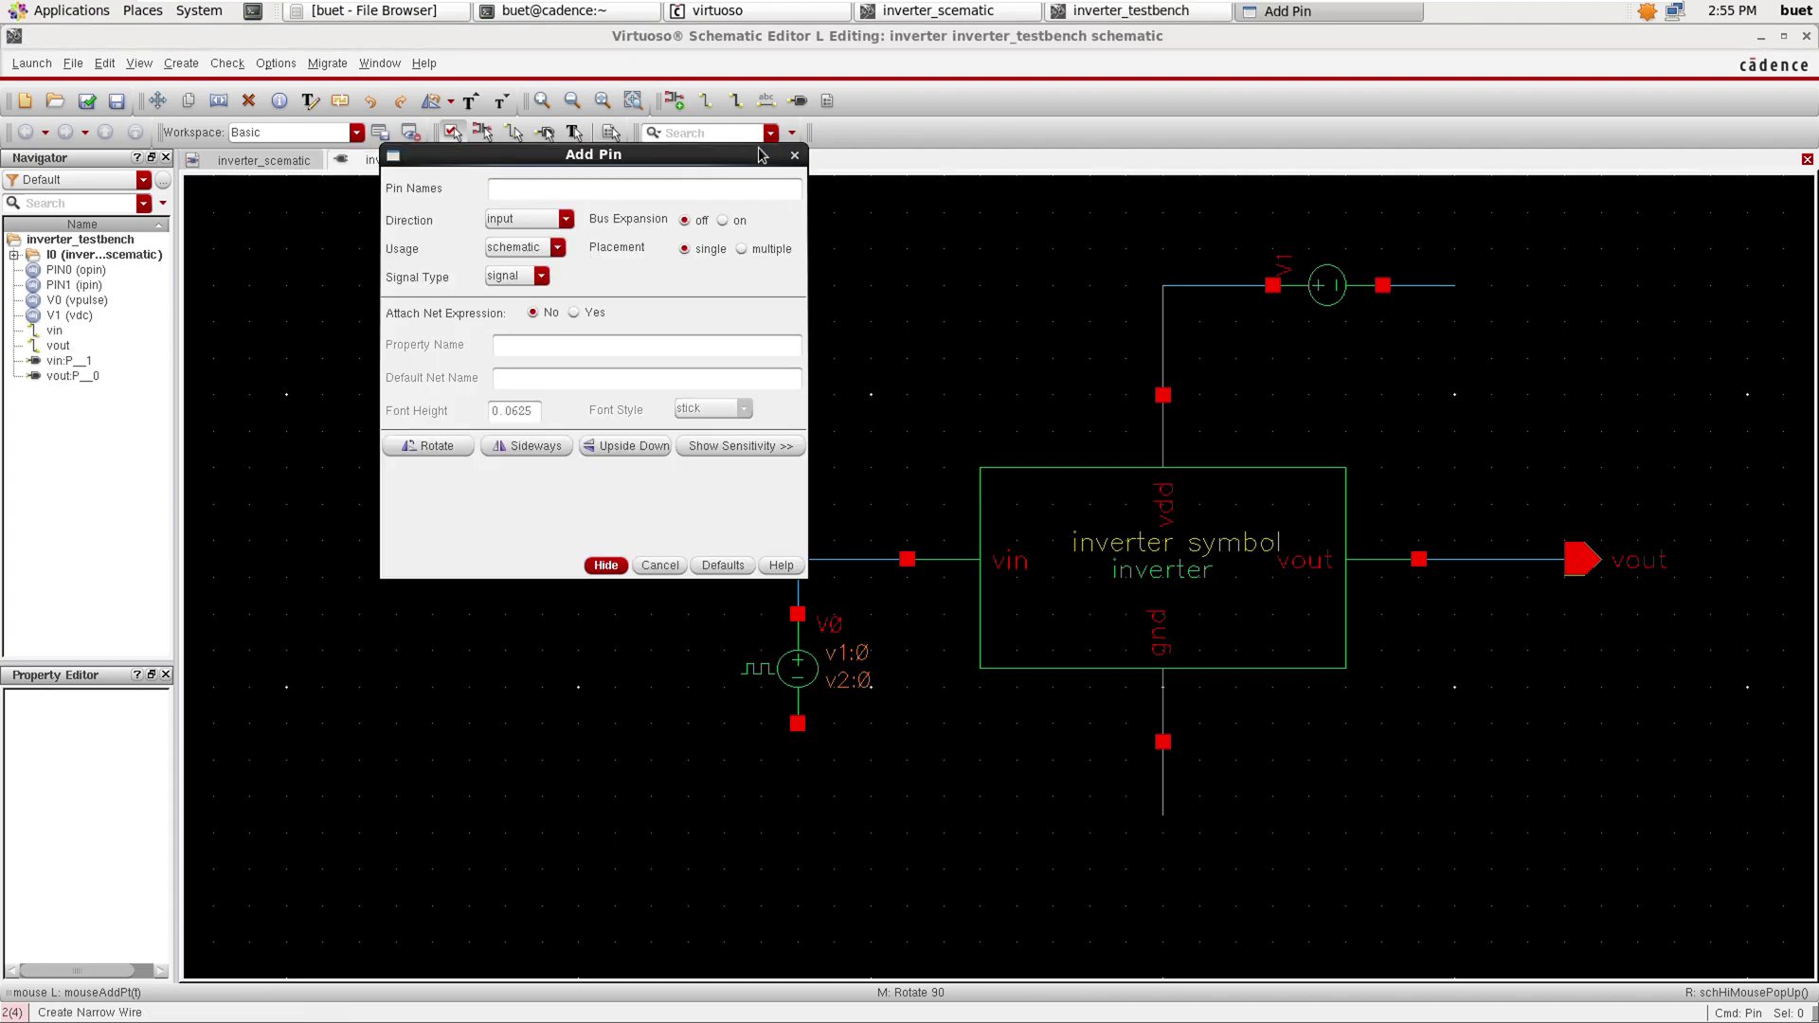
left_click(794, 154)
Place analogLib gnd symbols below the vpulse source, on the inverter's gnd wire end, and below the vdc source's free wire end.
key("i")
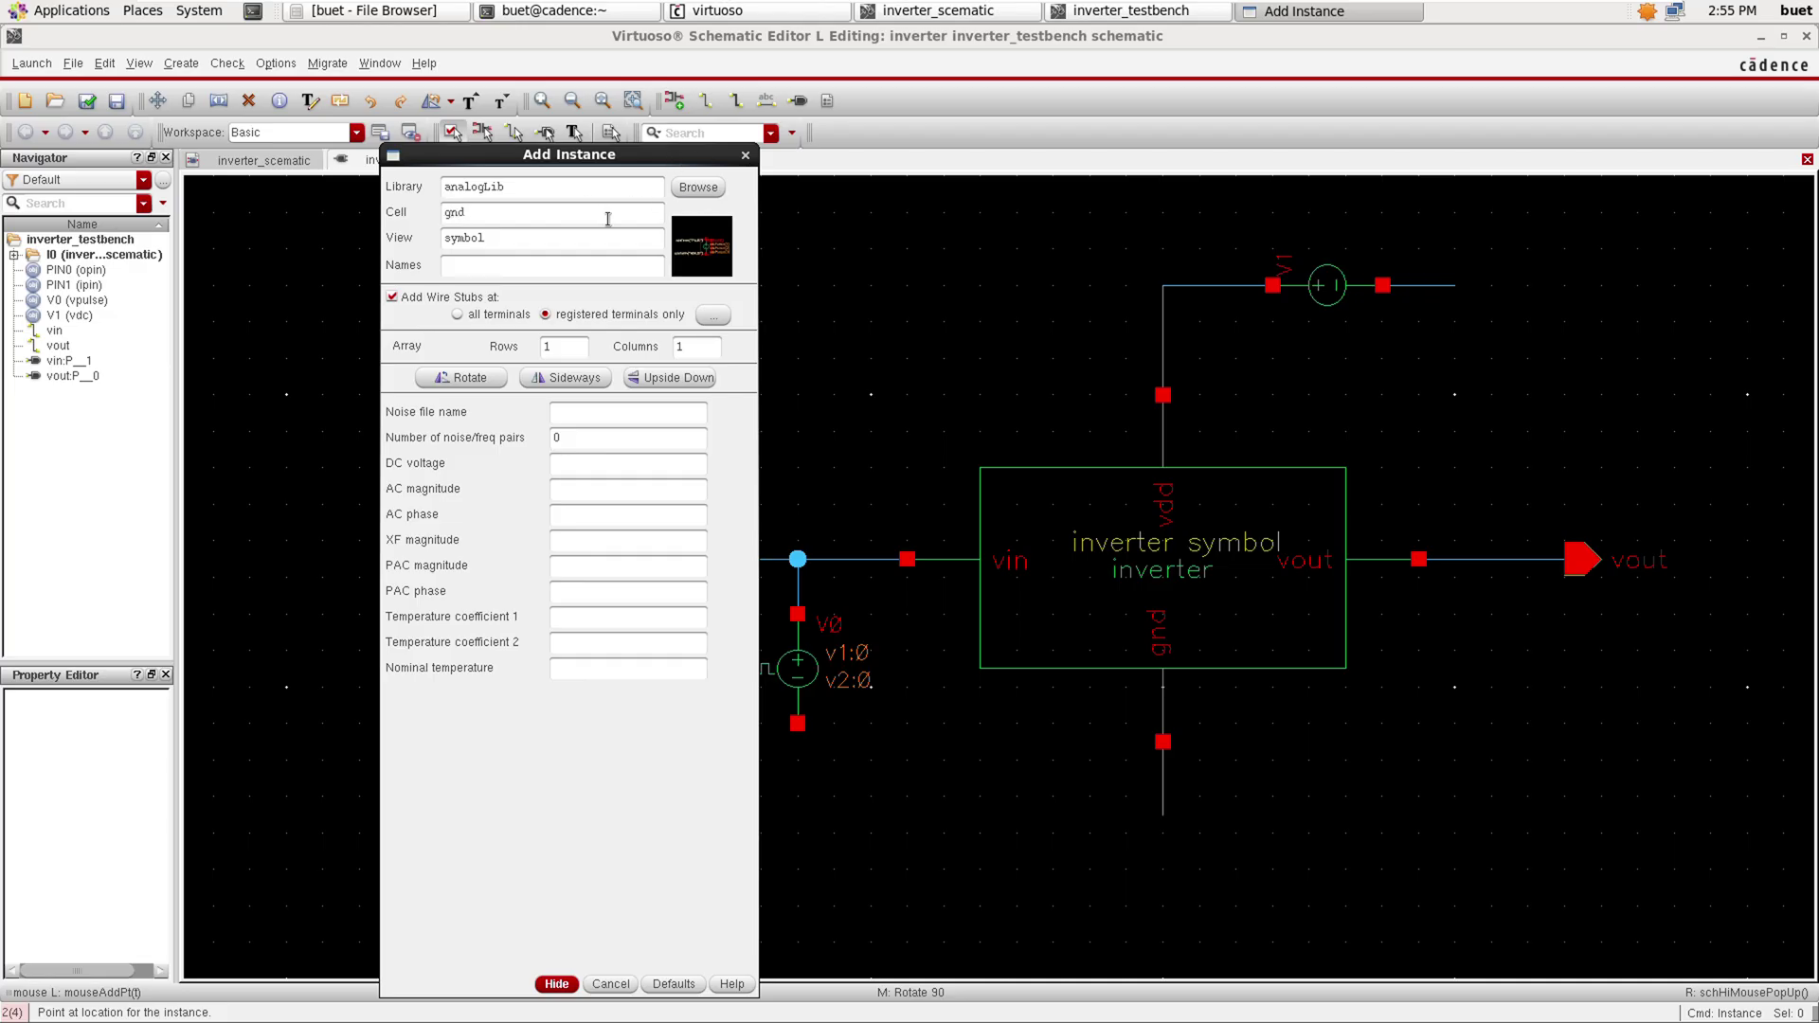
left_click(559, 984)
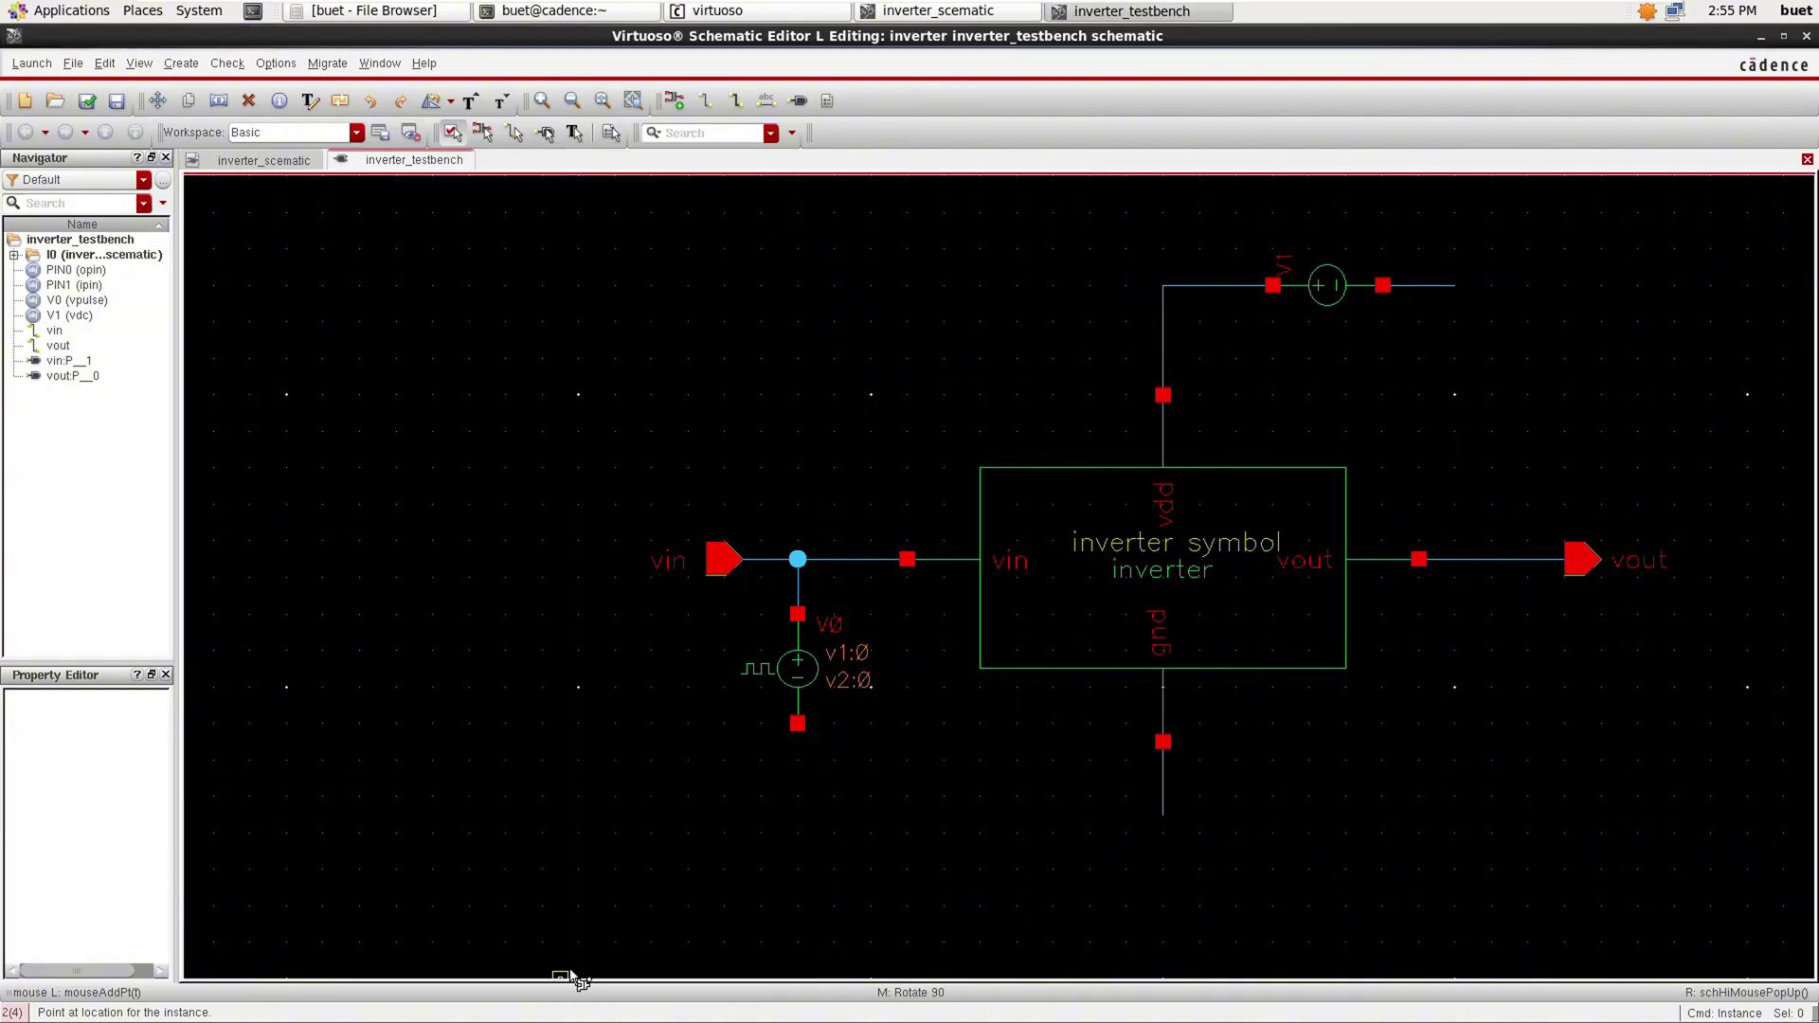
left_click(806, 796)
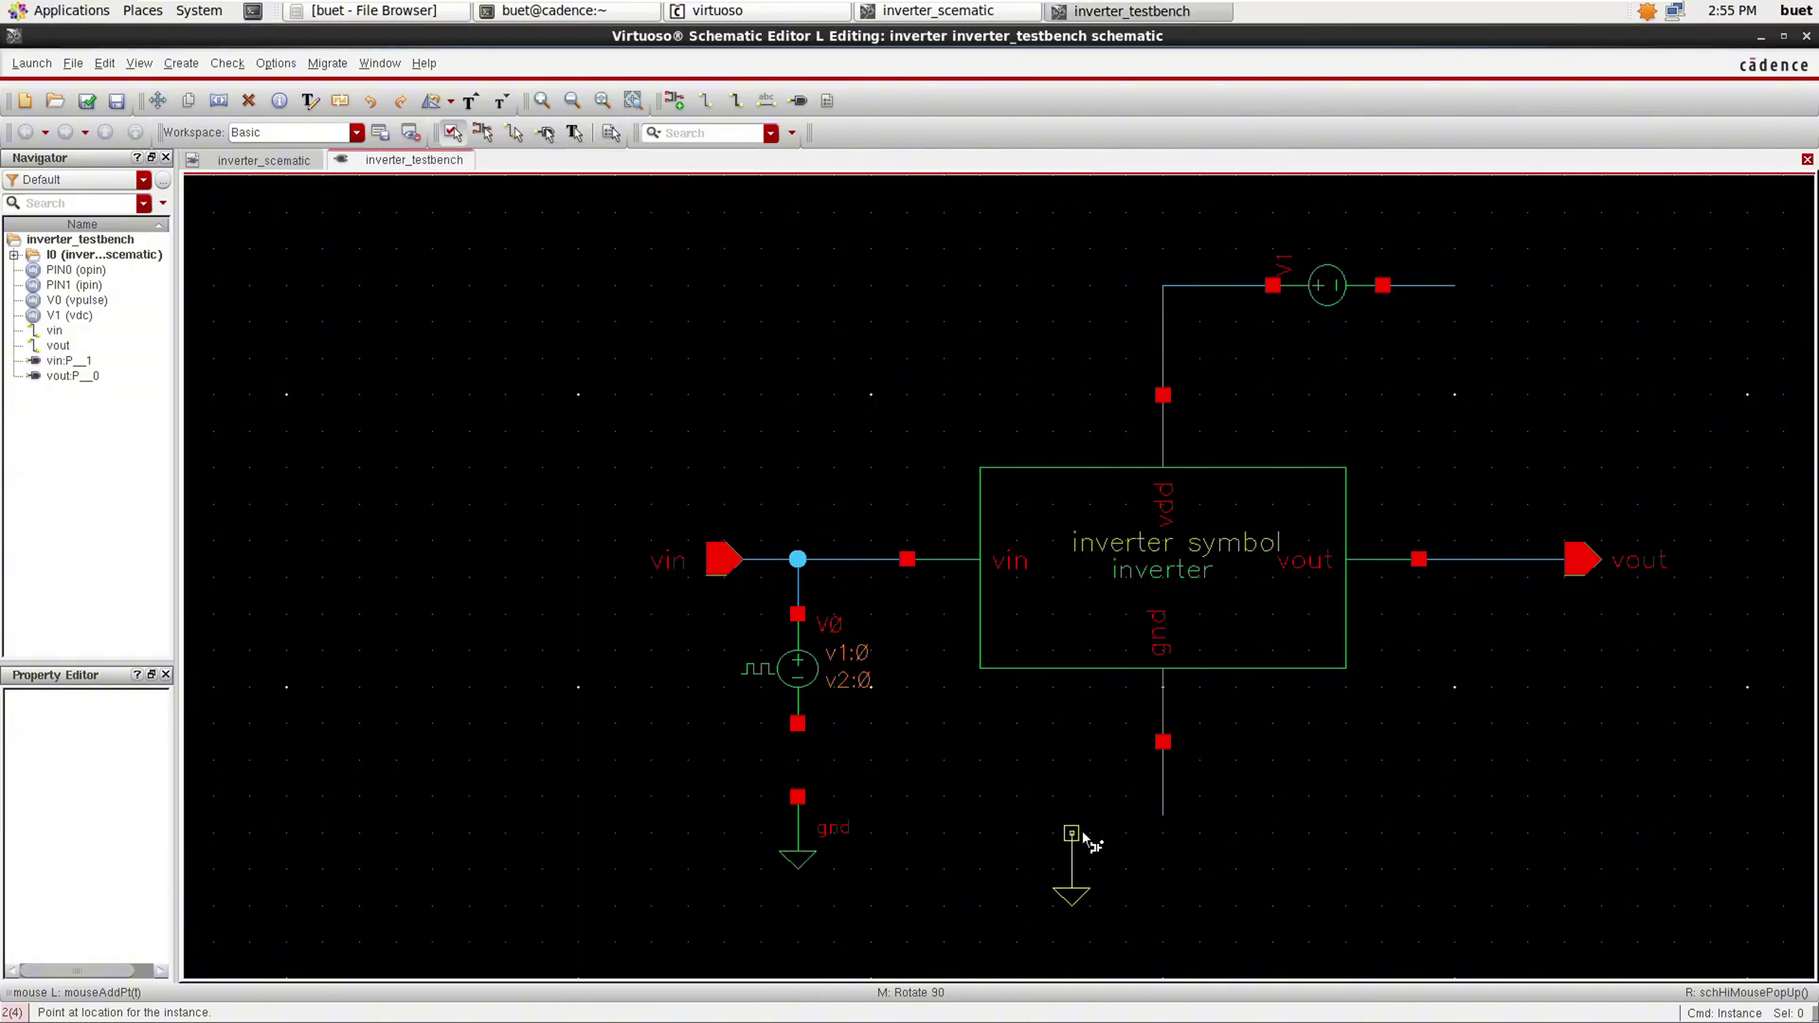
left_click(1164, 819)
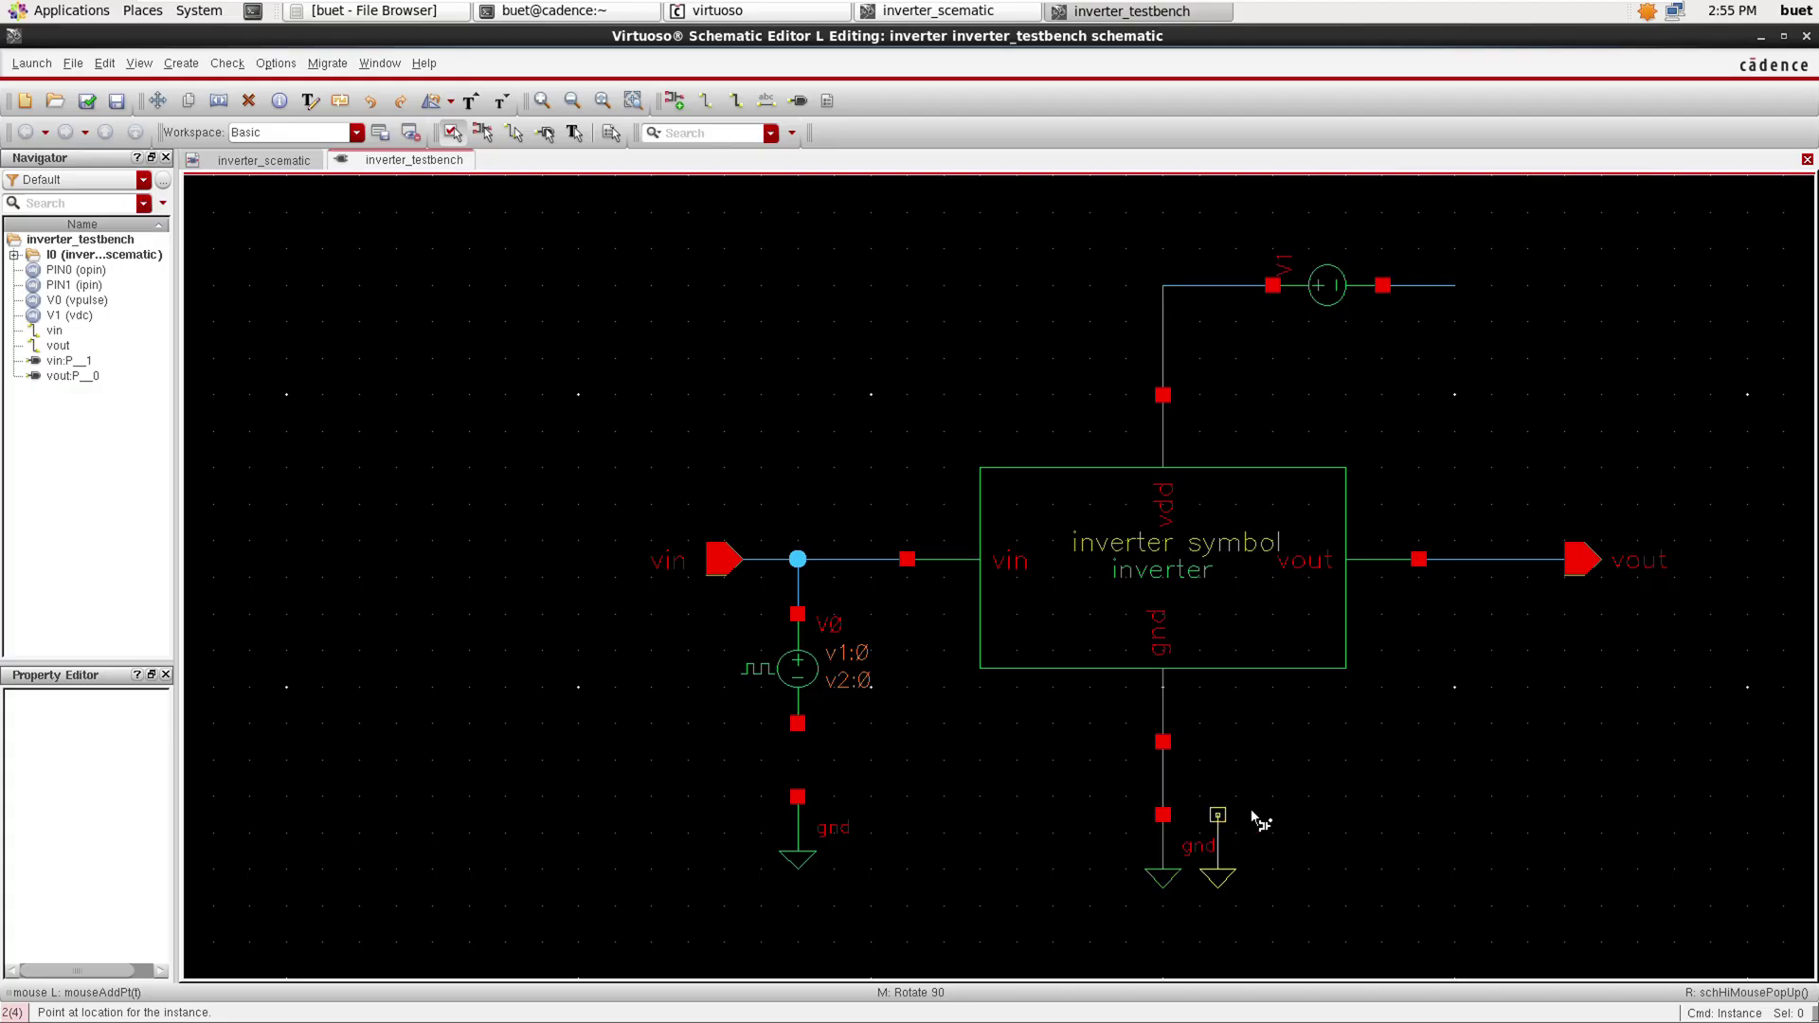
left_click(1456, 376)
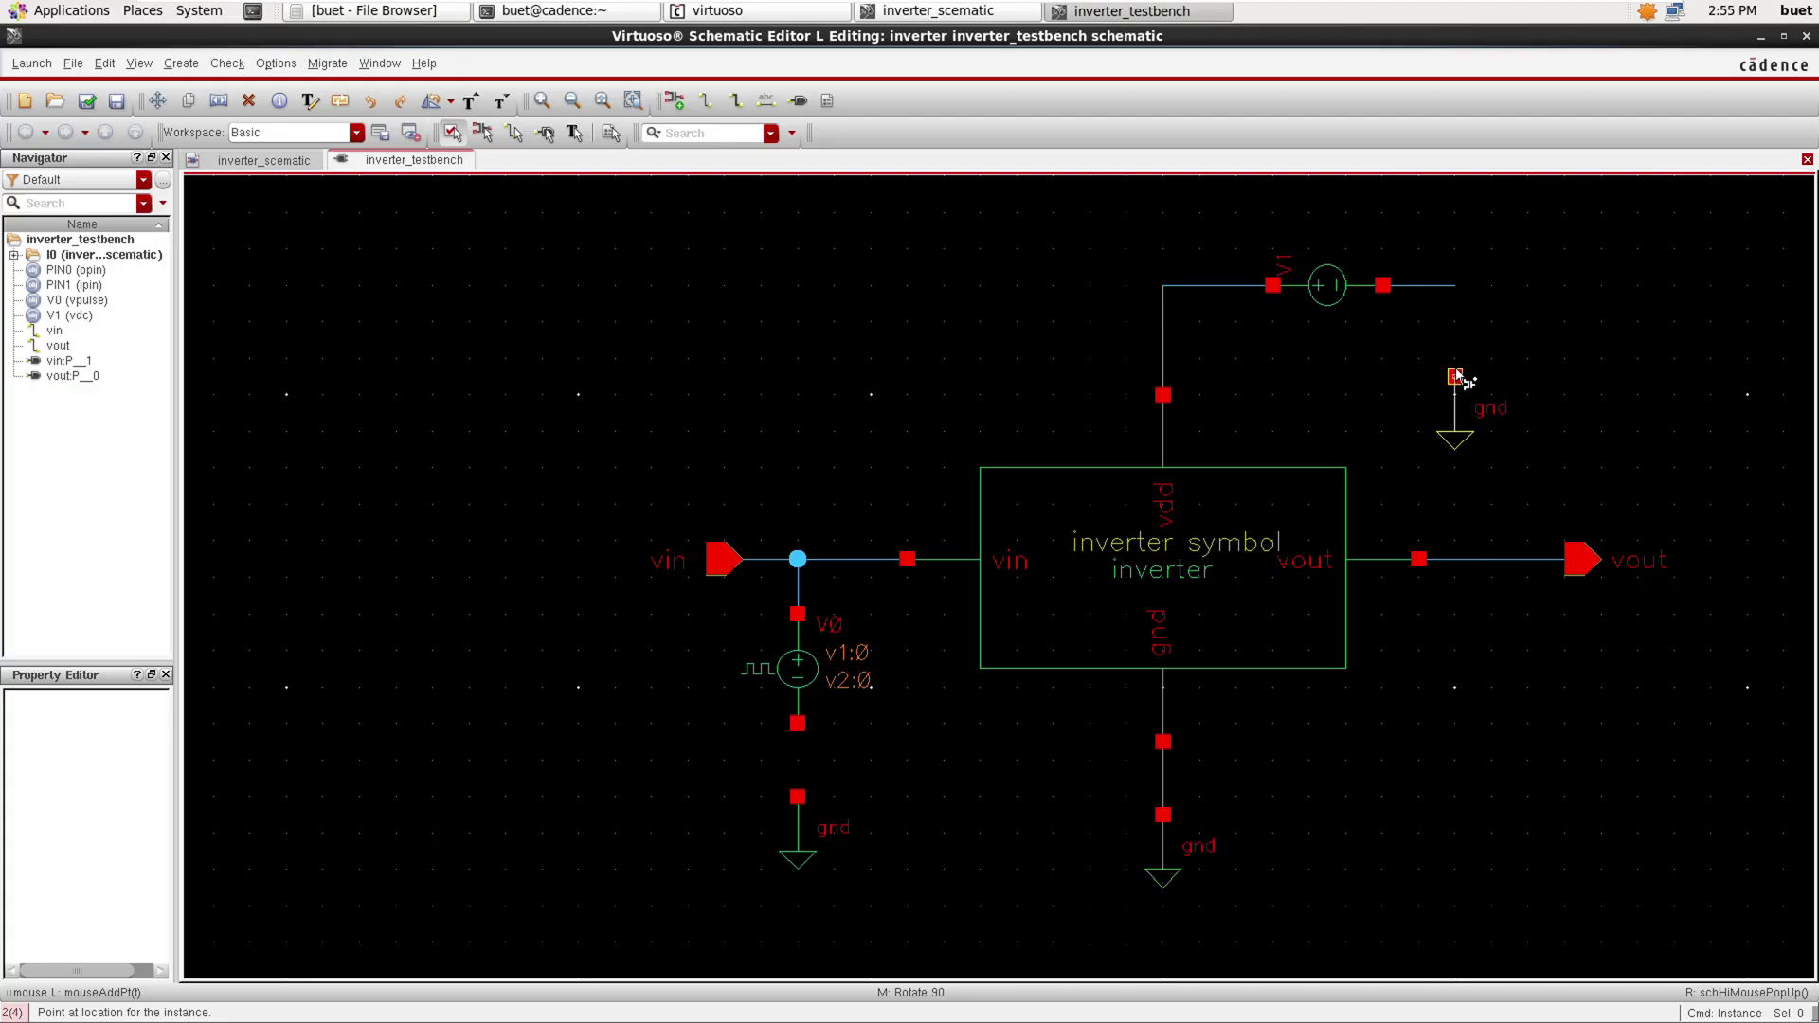
key("Escape")
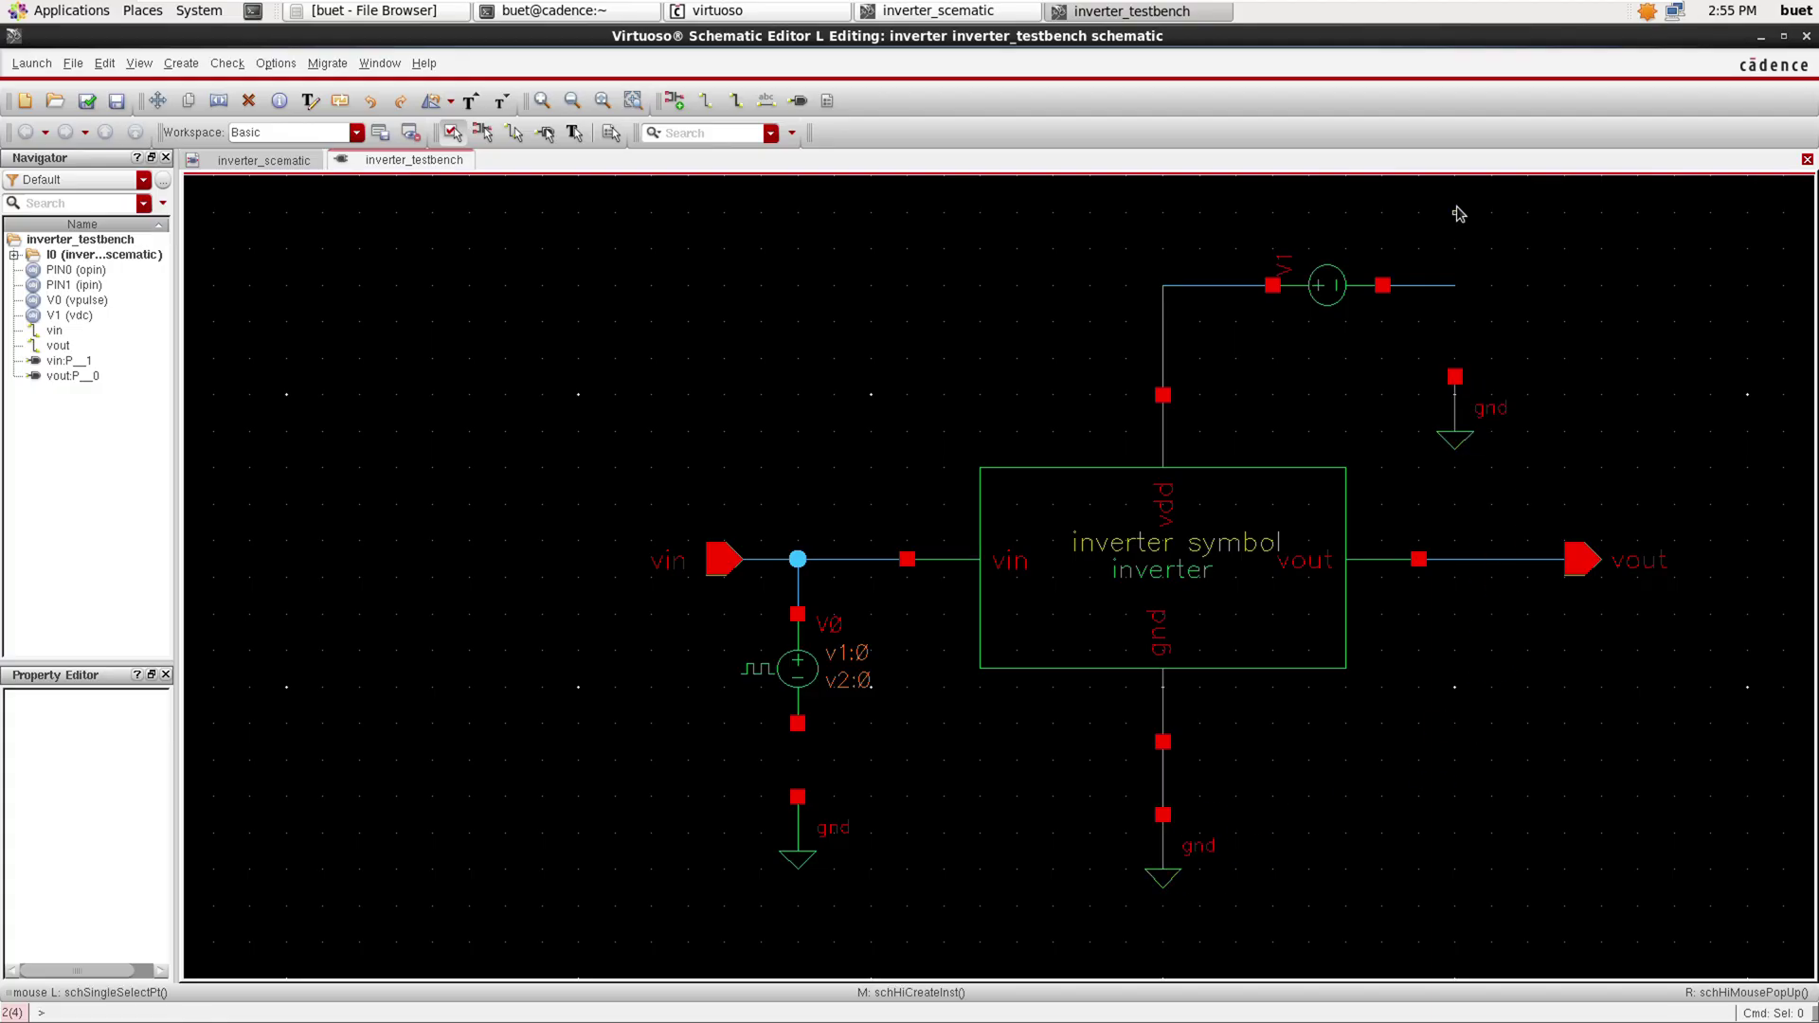
Wire the vdc source's free wire end and the vpulse source's negative terminal to the gnd symbols below them.
key("w")
left_click(1455, 285)
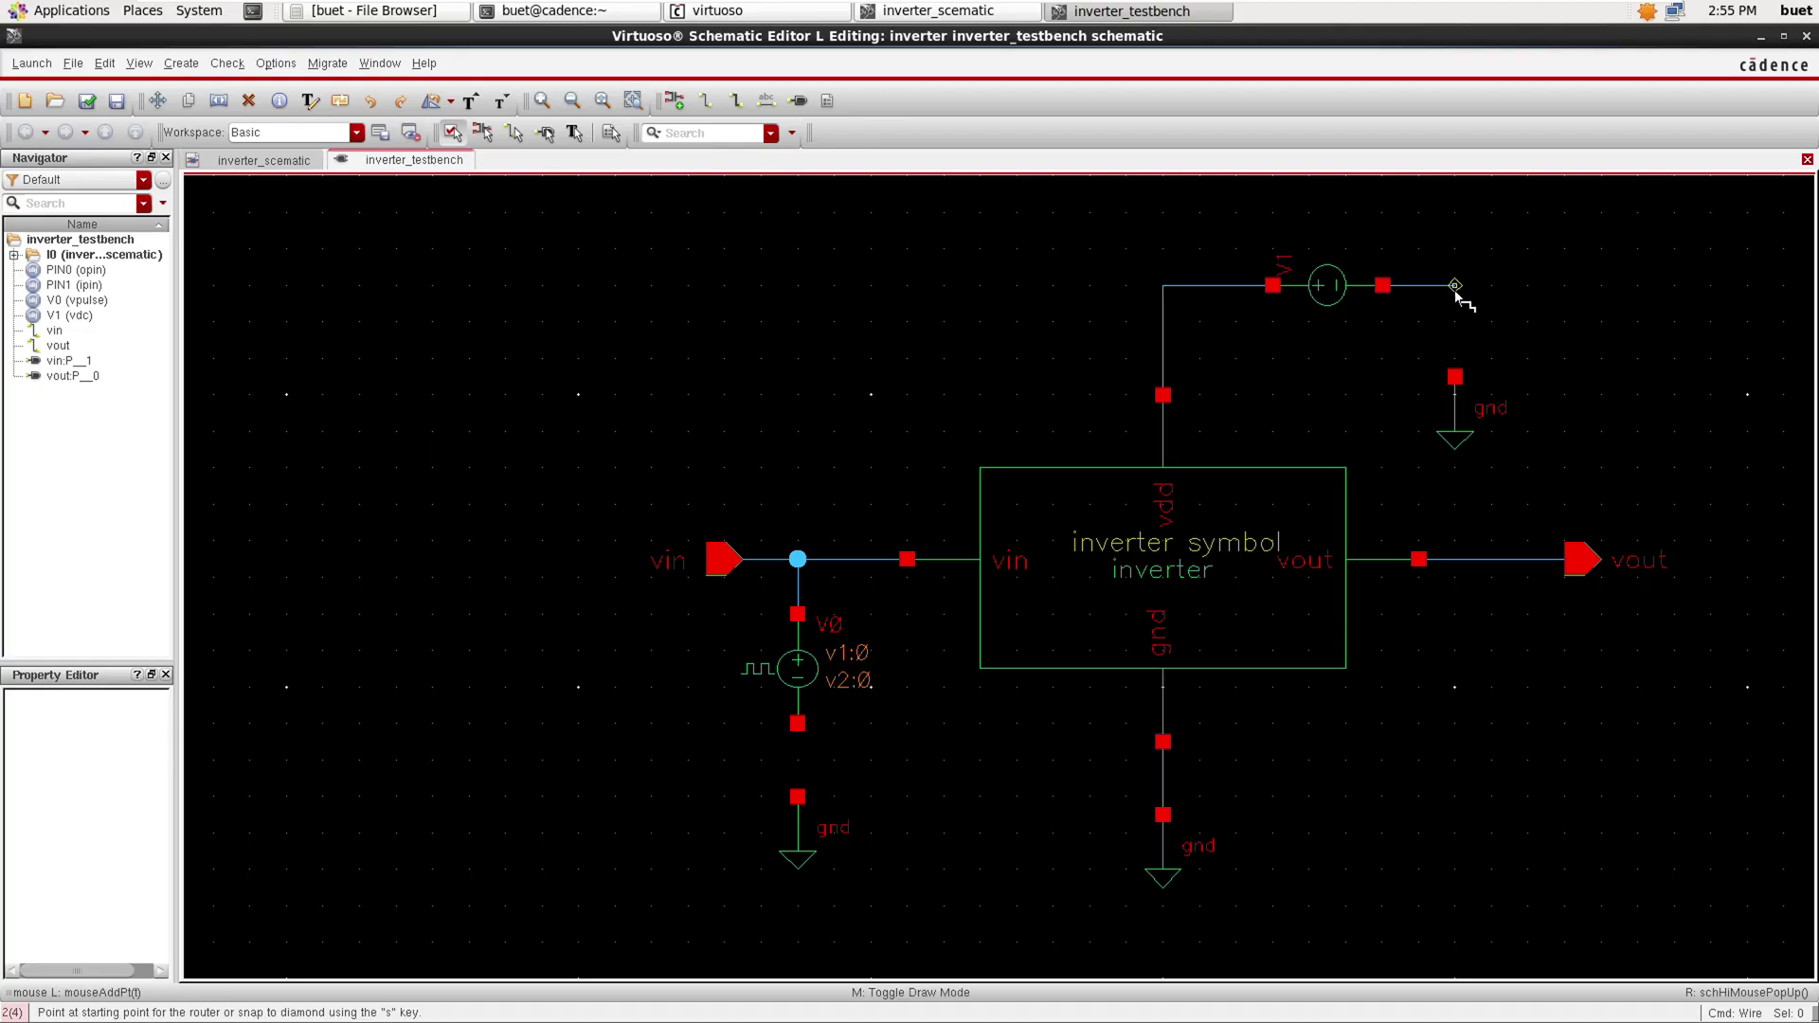
left_click(1455, 376)
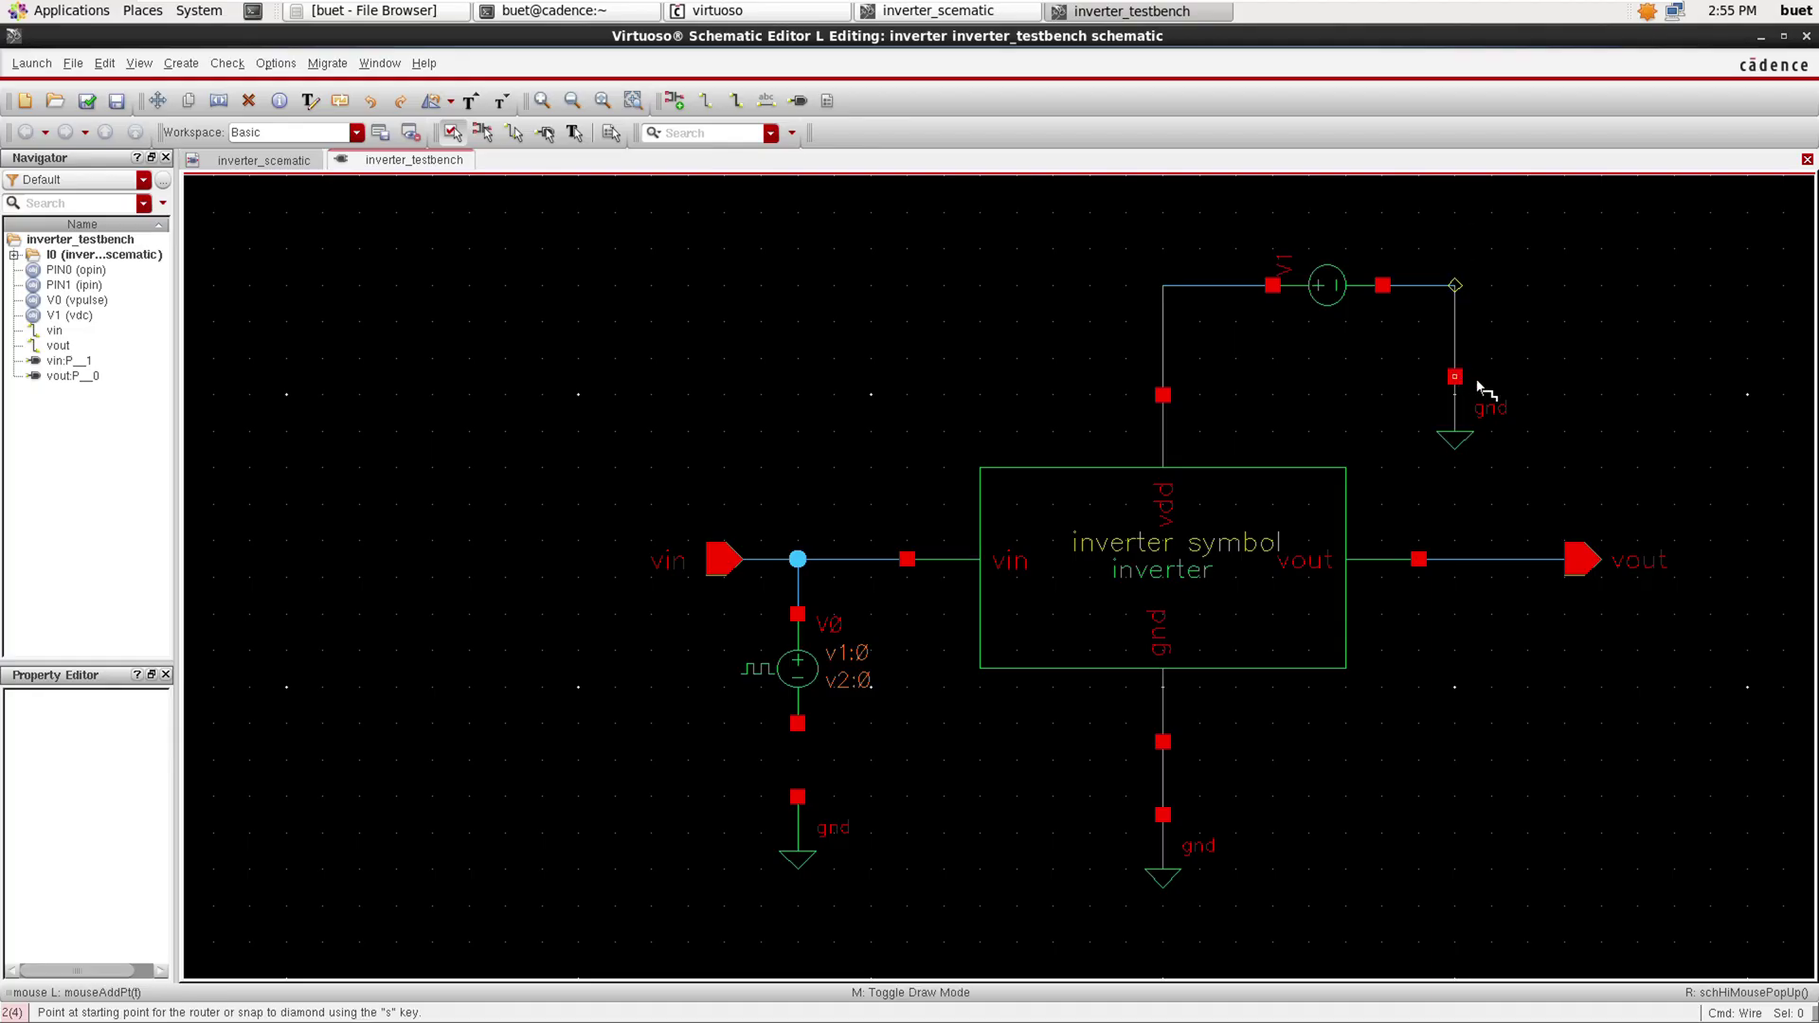
left_click(797, 723)
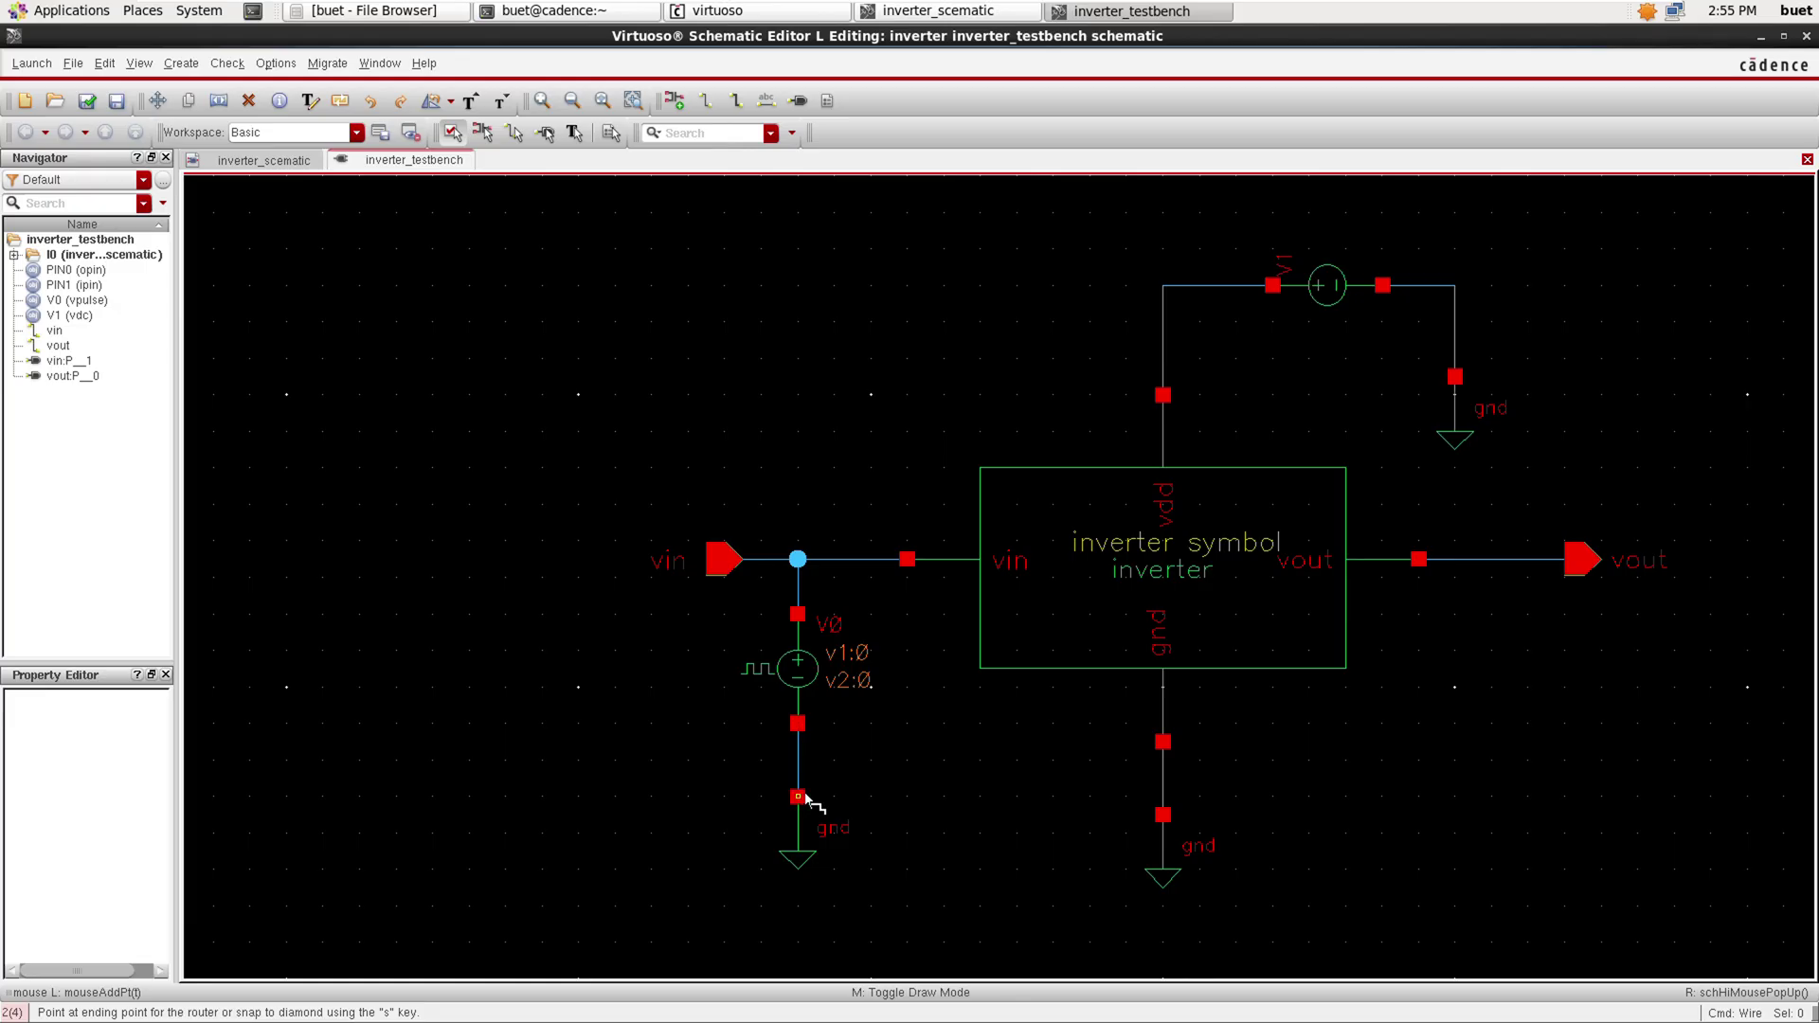
left_click(798, 797)
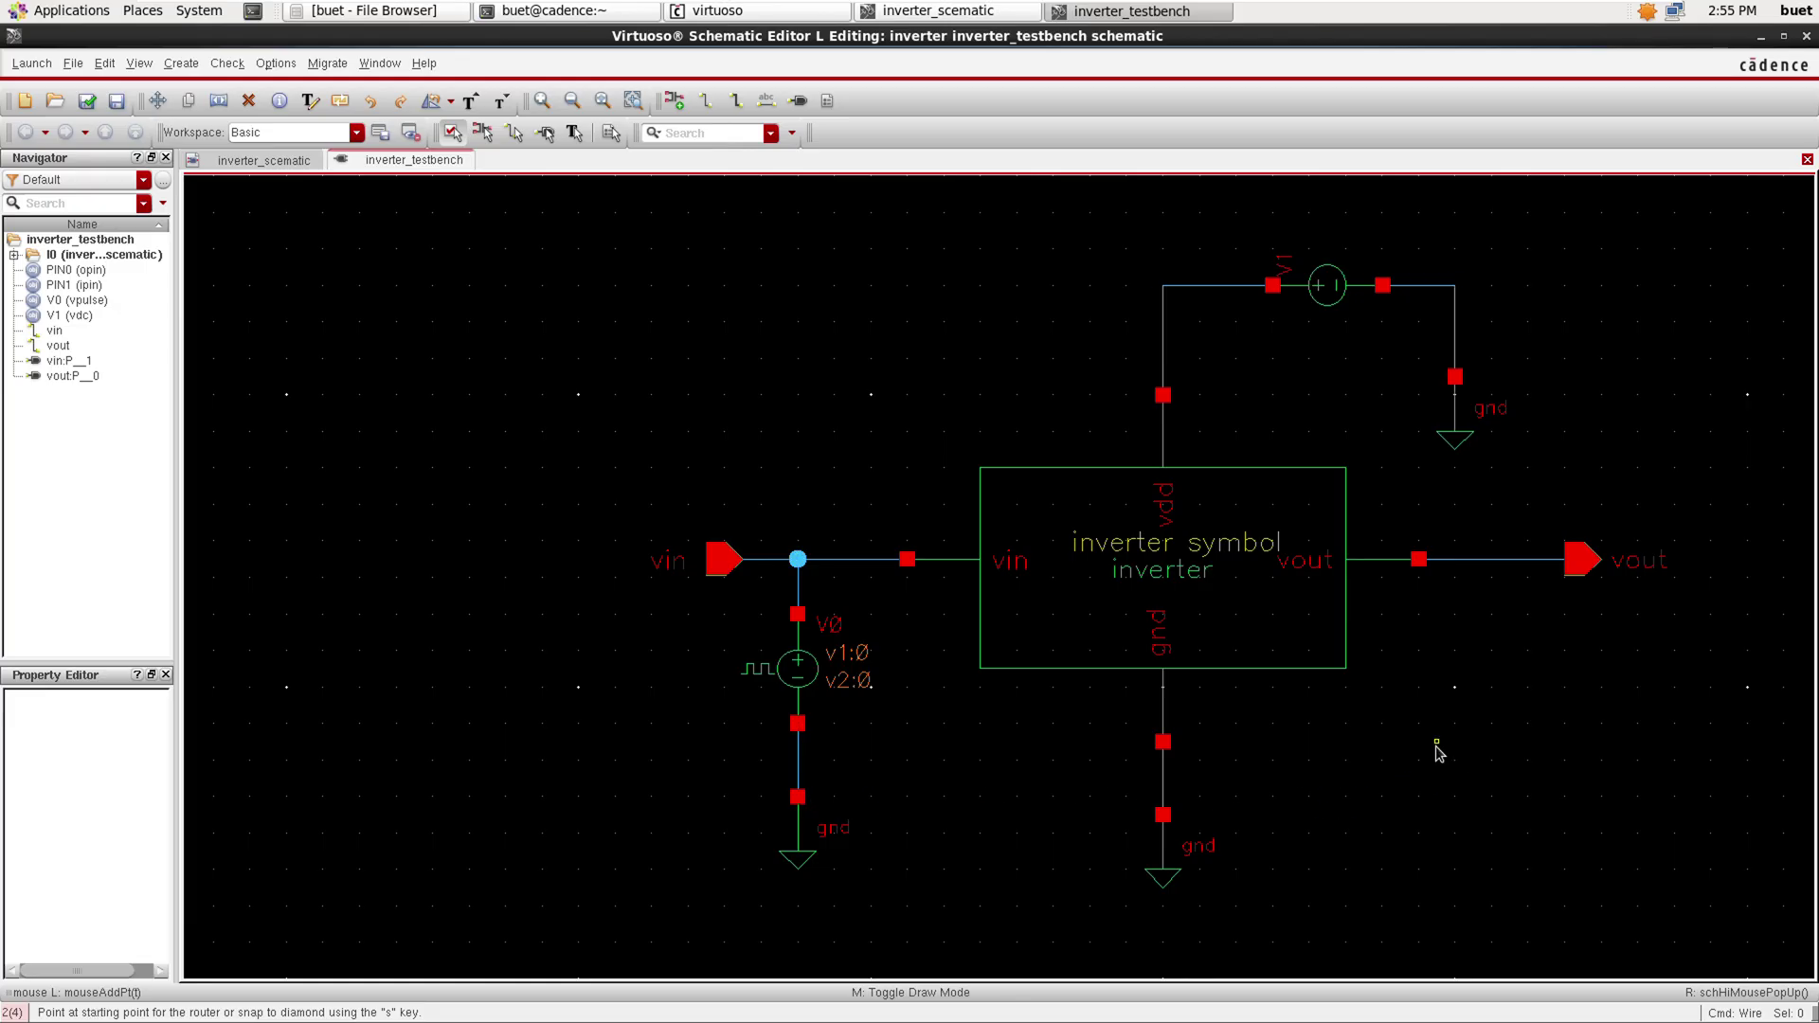
Set the DC voltage of the vdc supply source to 1 V.
key("Escape")
key("f")
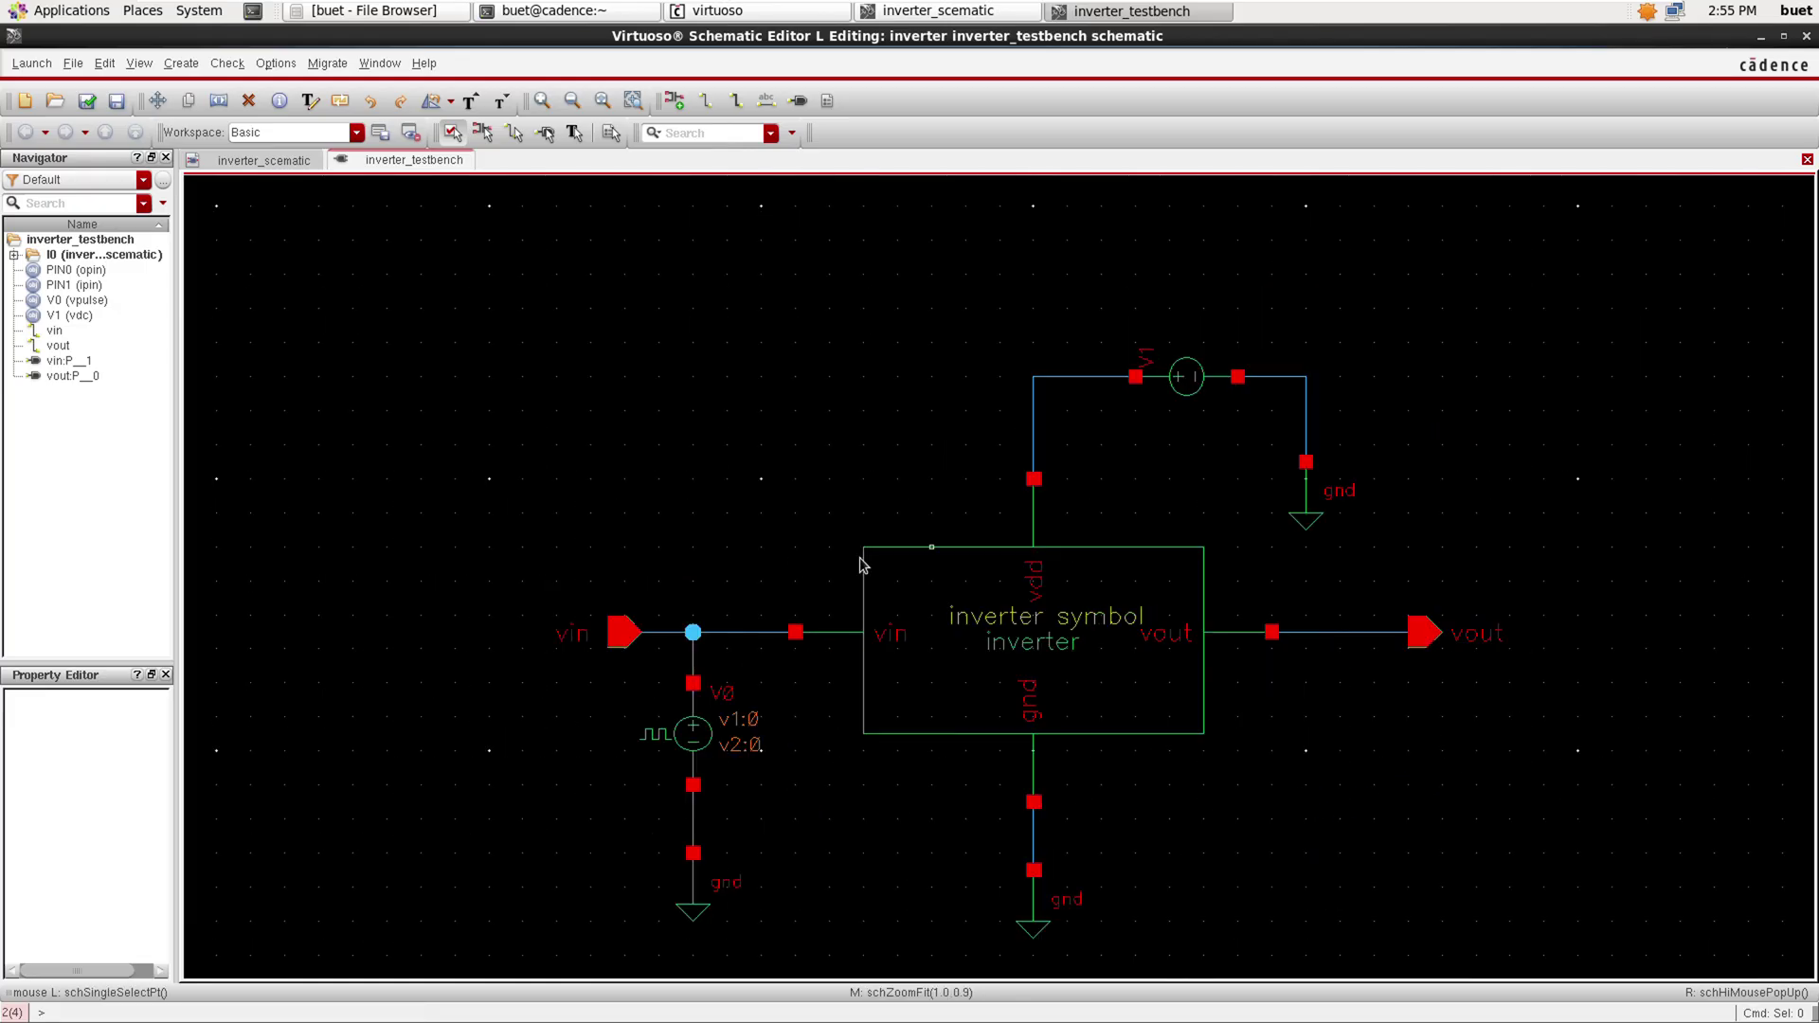
left_click(1186, 379)
key("q")
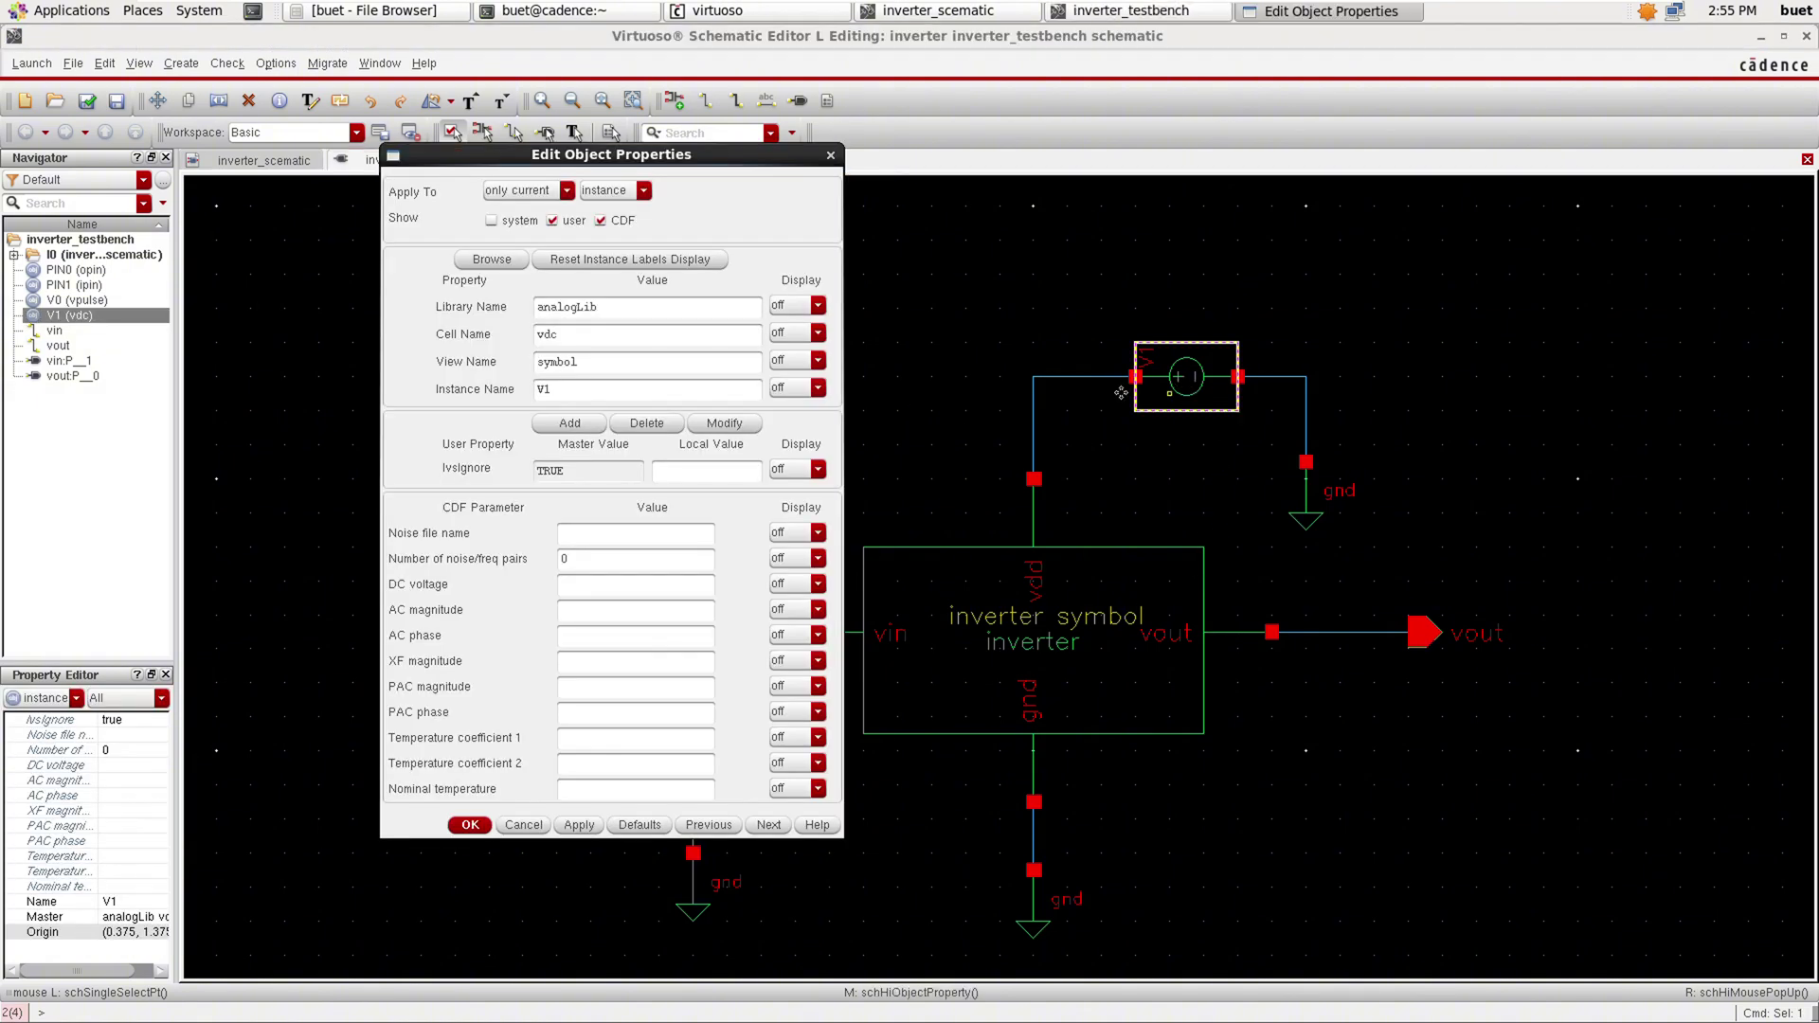
left_click(618, 585)
left_click(576, 825)
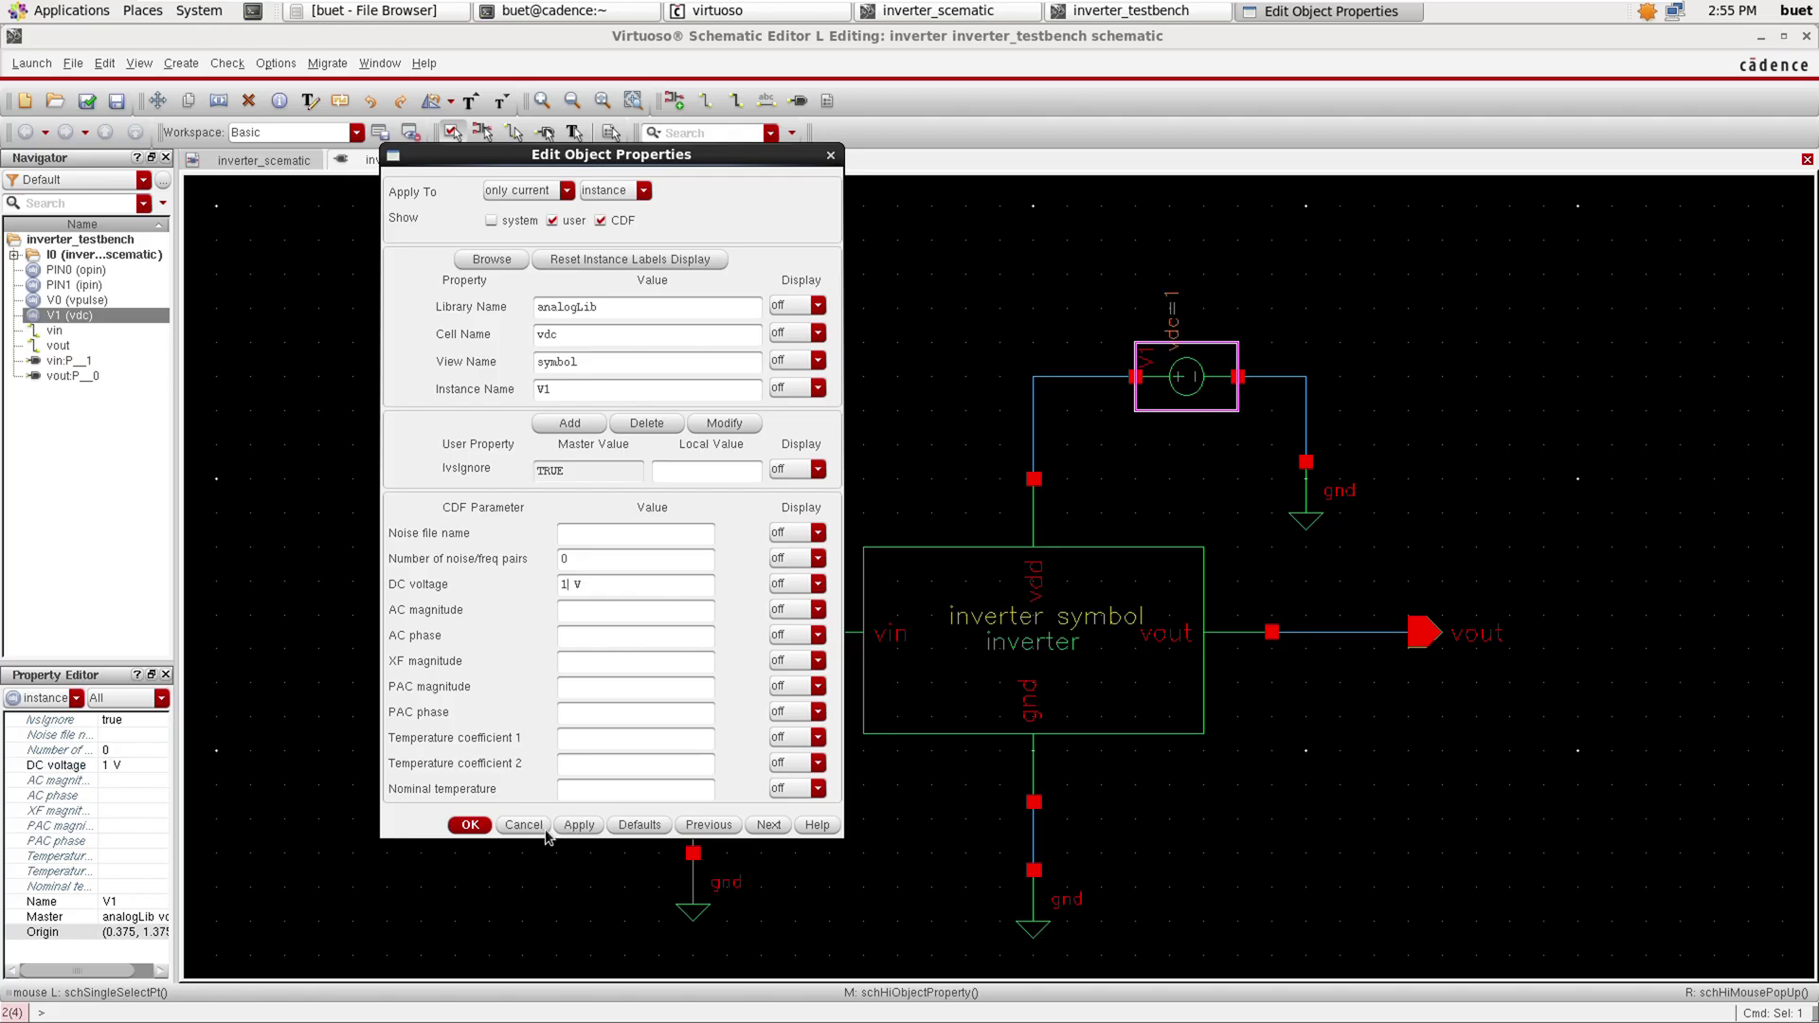
left_click(483, 828)
Set the vpulse source's Voltage 2 to 1 V, period to 10n s, rise and fall times to 50p s, and pulse width to 10n s.
left_click(689, 752)
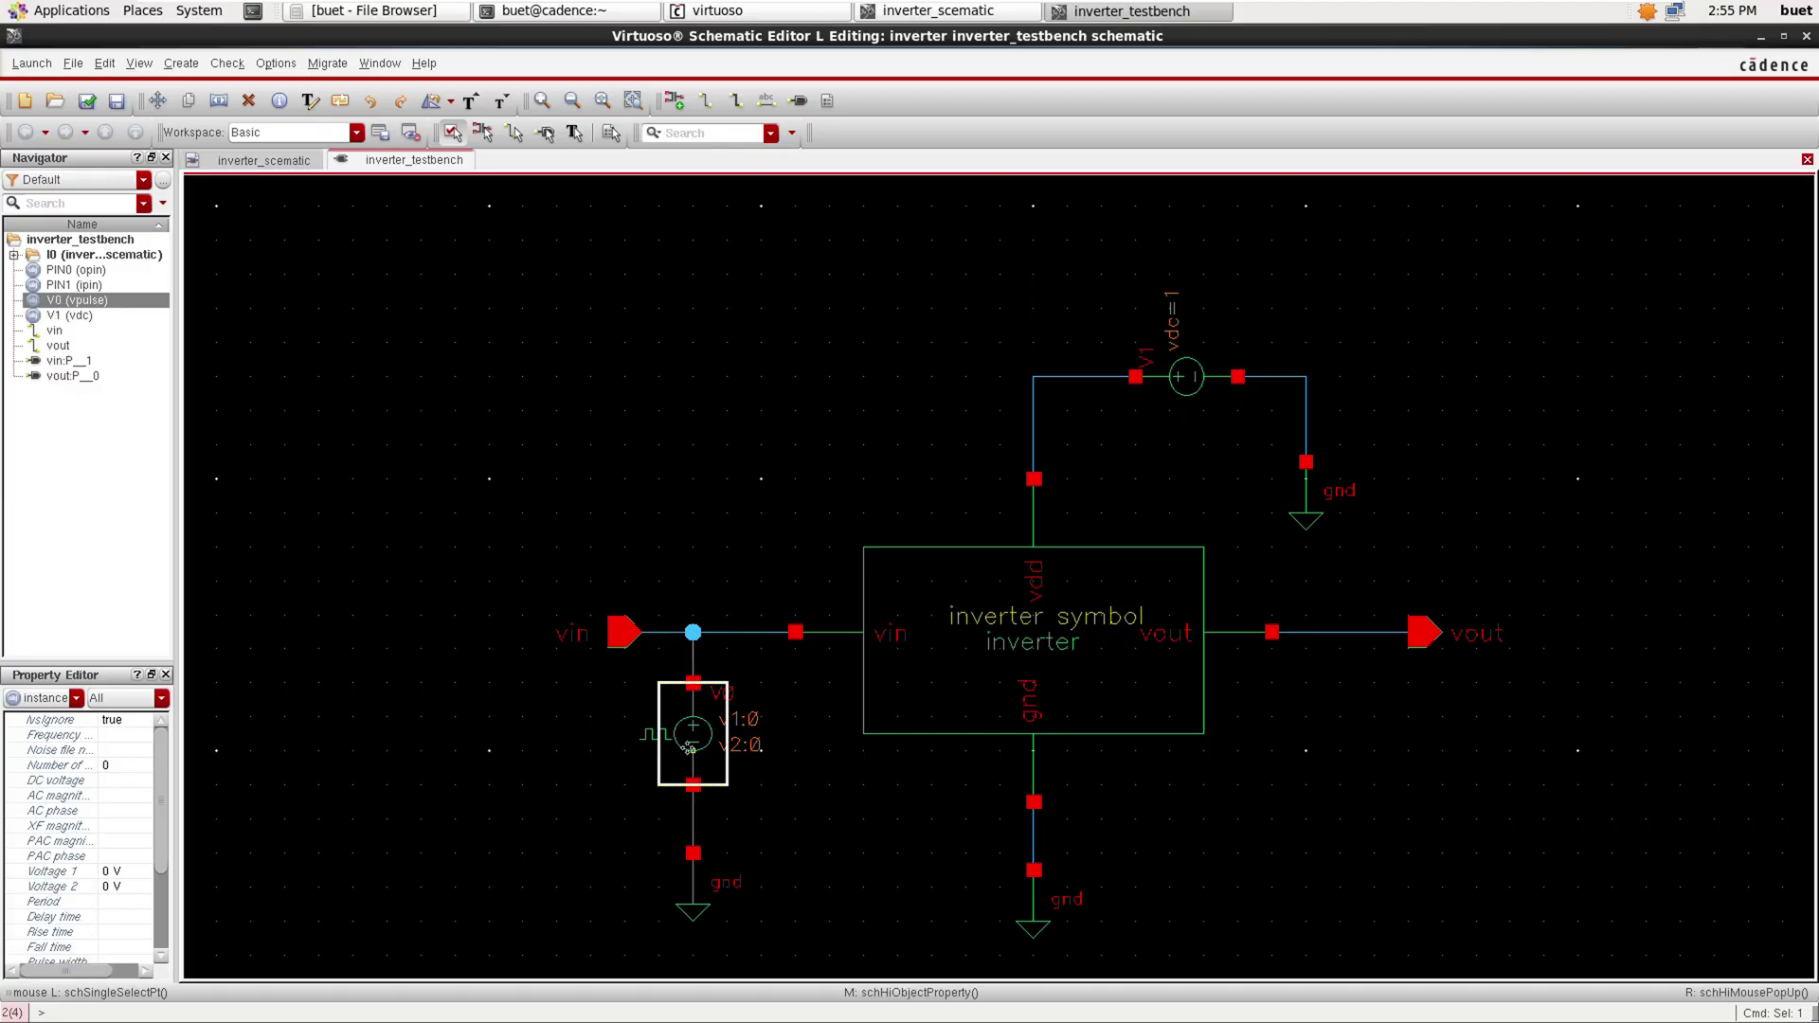
middle_click(689, 749)
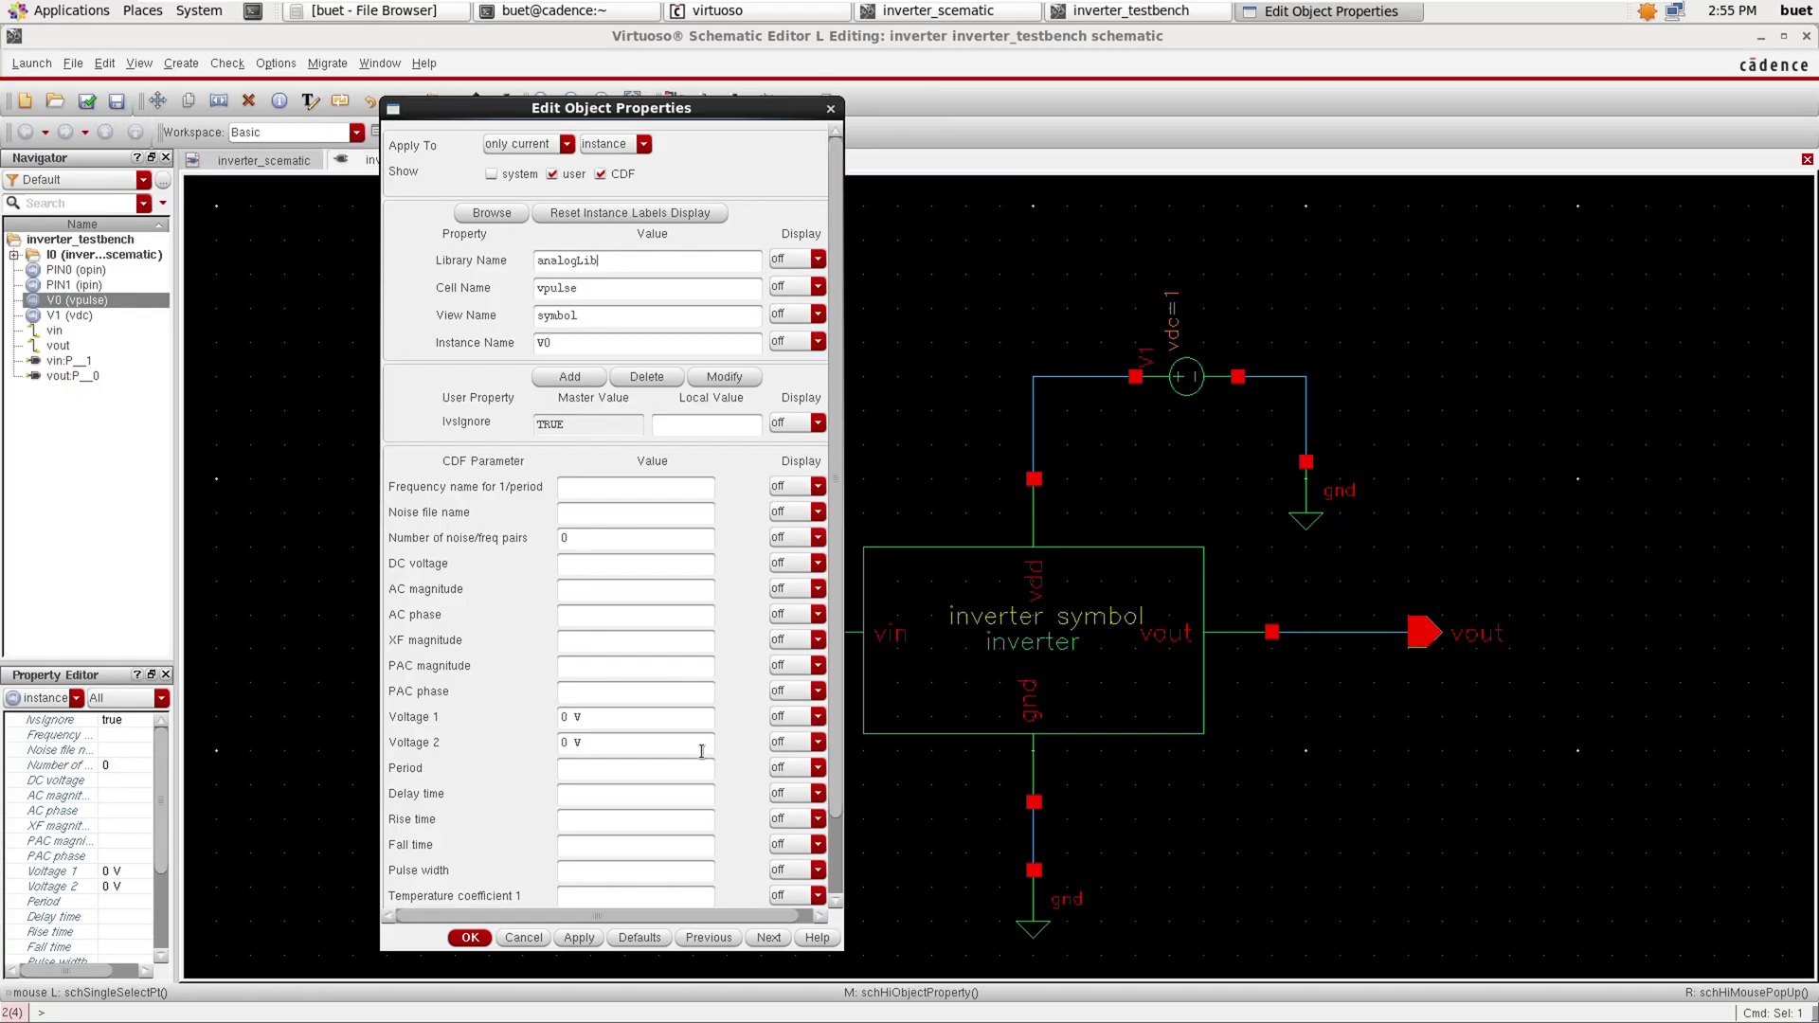
left_click(572, 741)
key("BackSpace")
type("1")
left_click(630, 769)
type("10n")
scroll(710, 782, "down", 1)
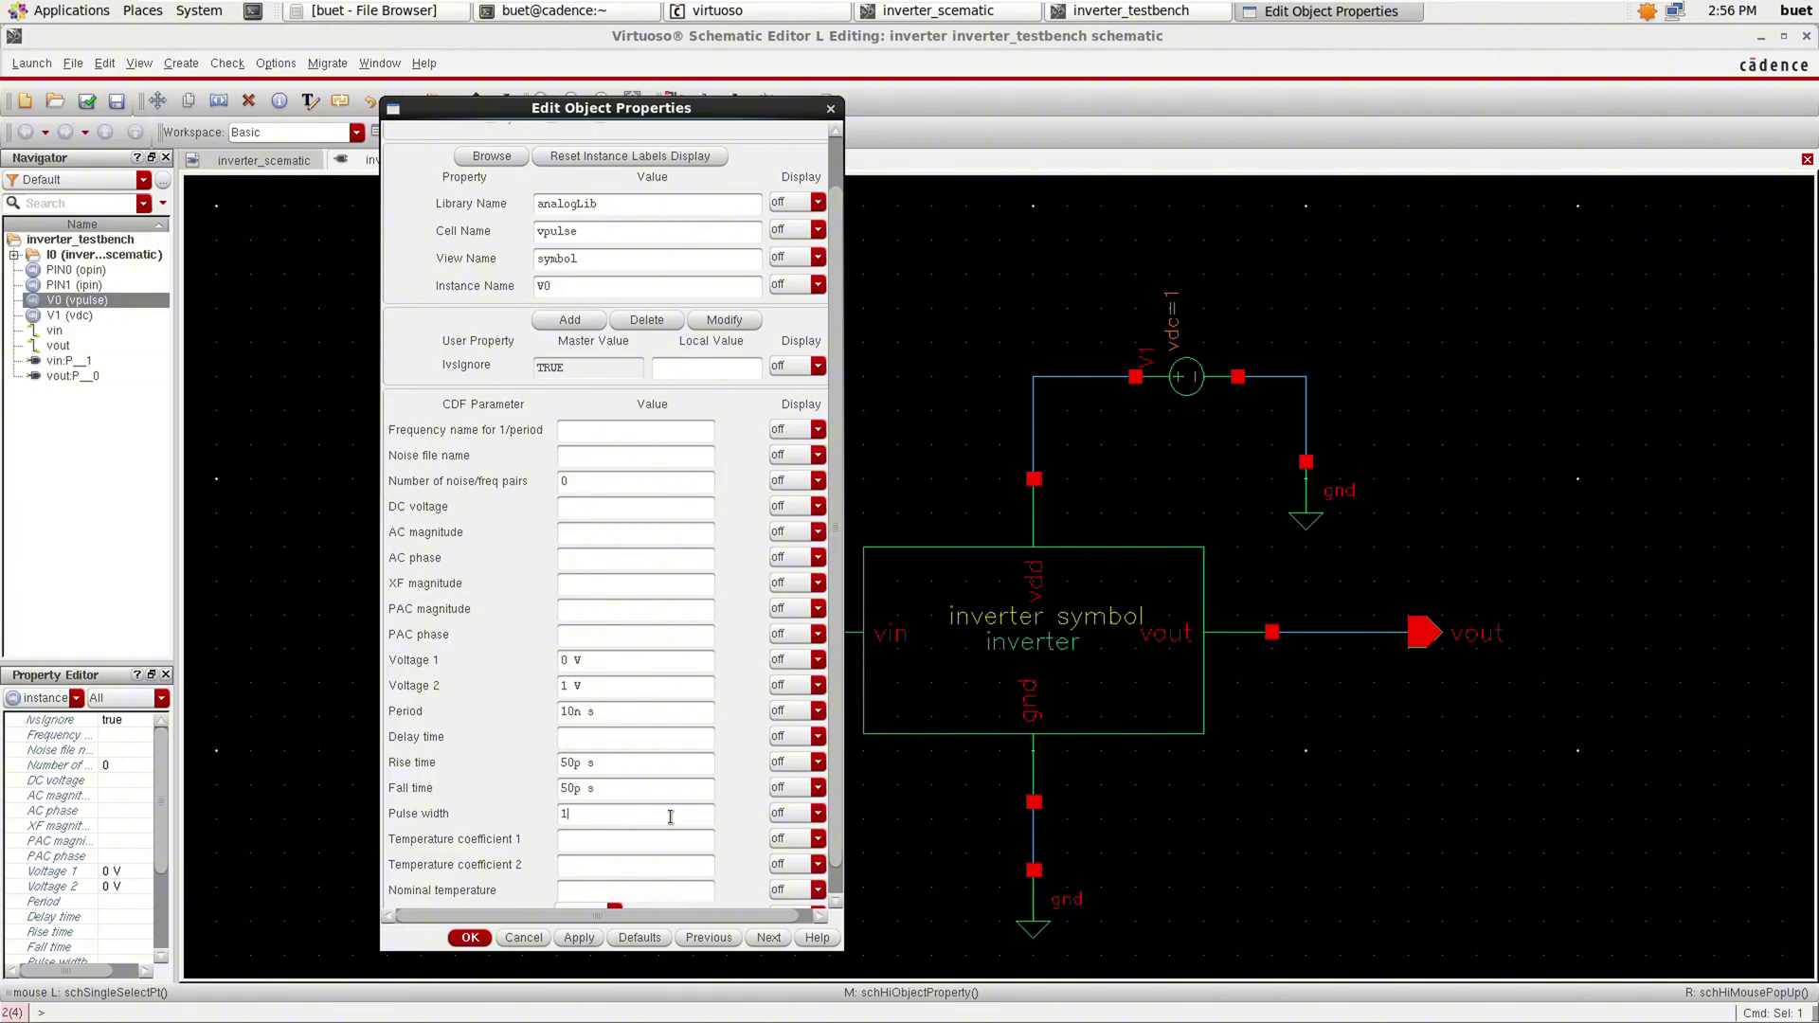
type("n s")
left_click(579, 937)
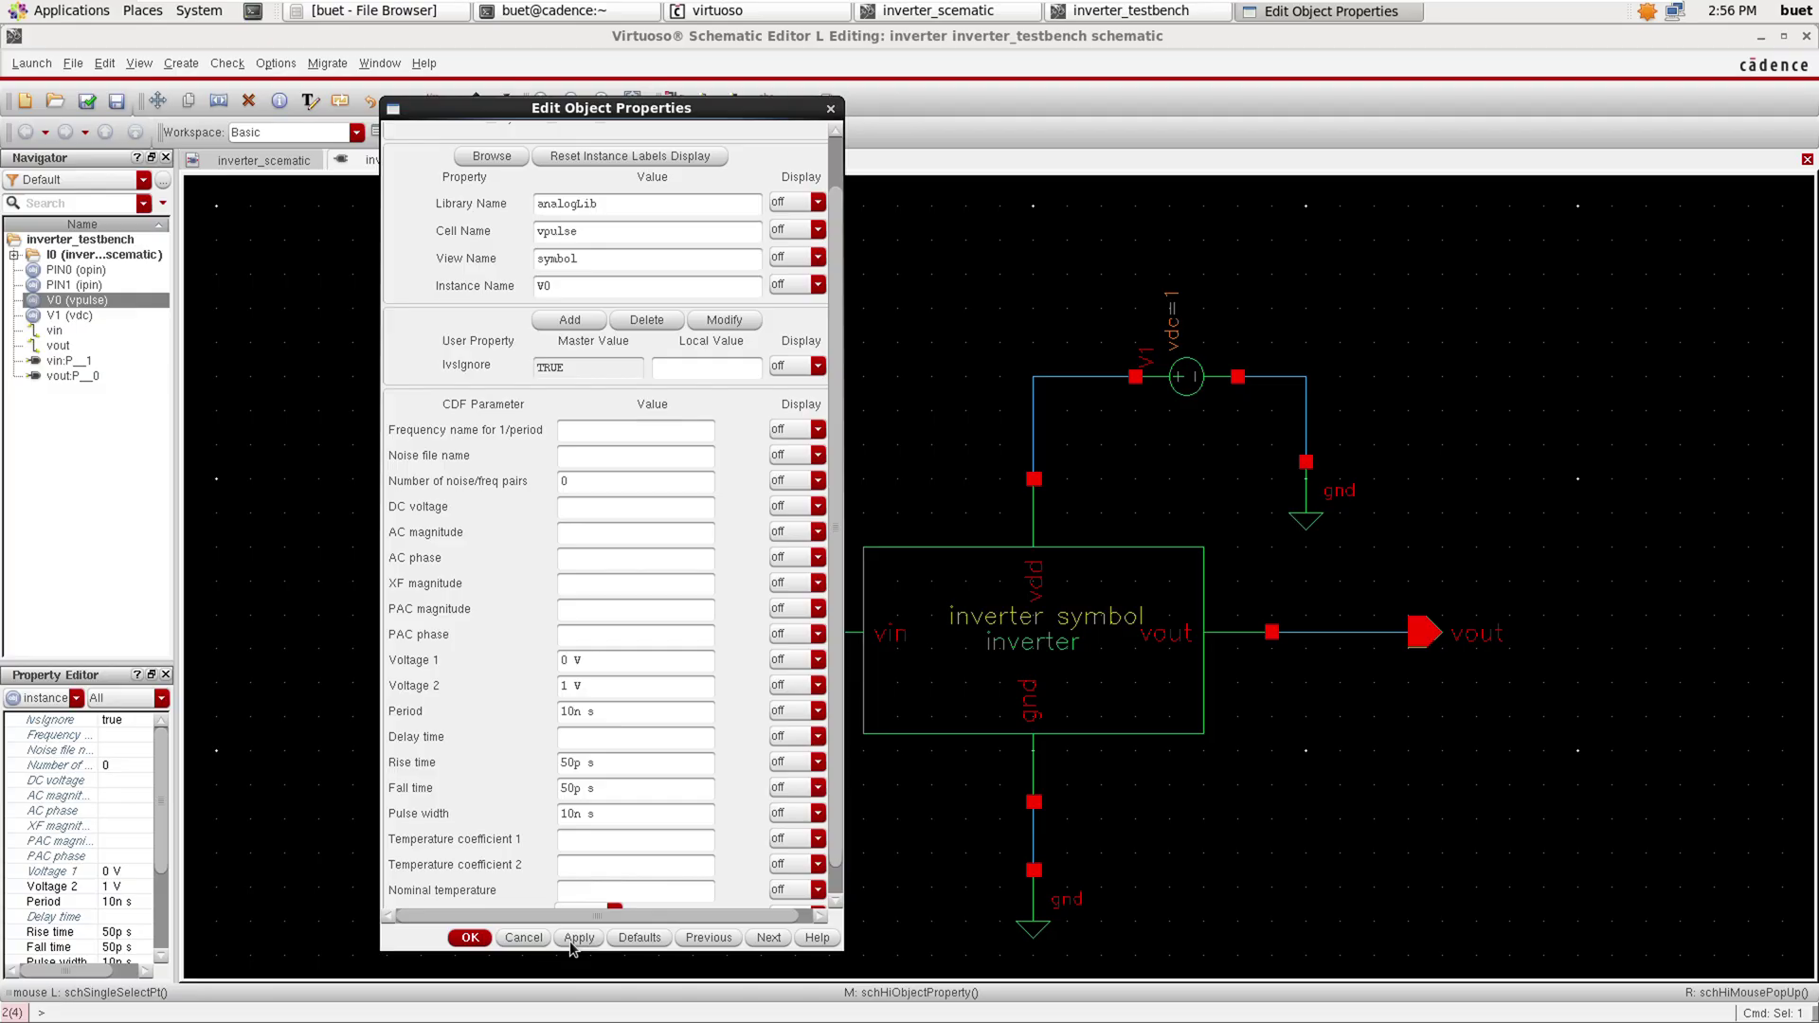
left_click(471, 938)
left_click(439, 701)
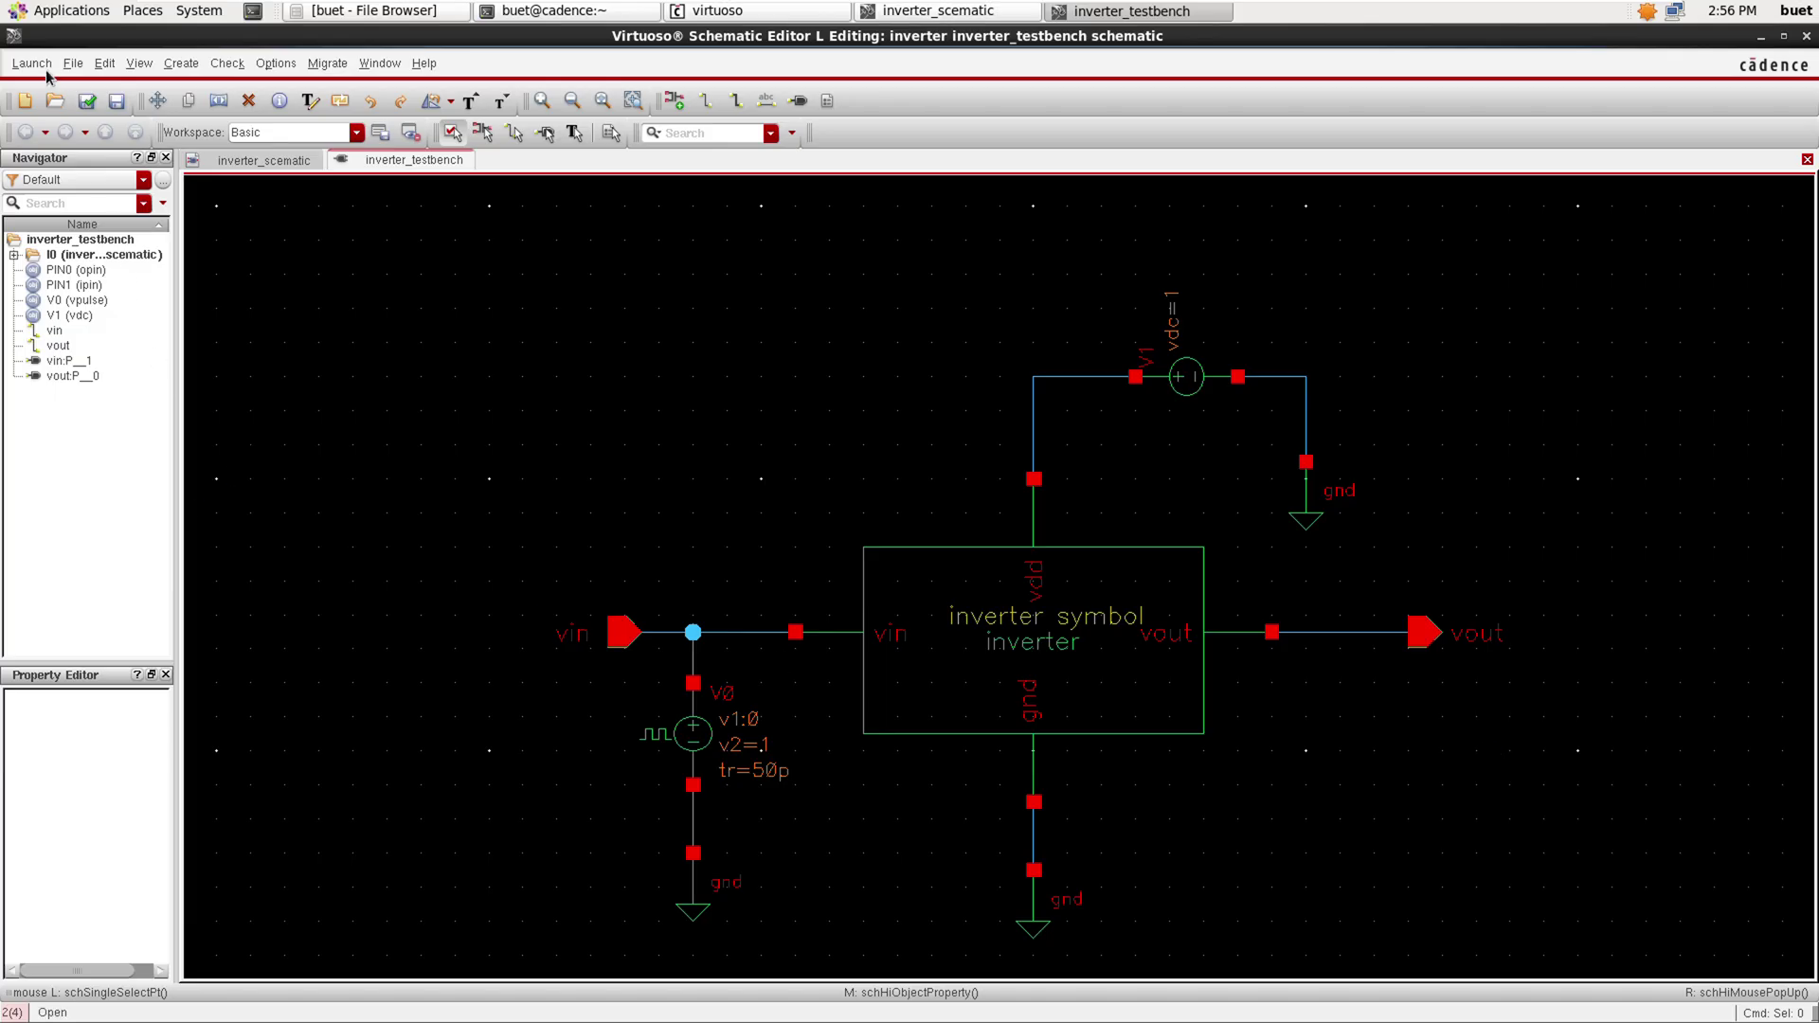
Check and save the testbench schematic and open an Analog Design Environment (ADE L) session for it.
left_click(90, 104)
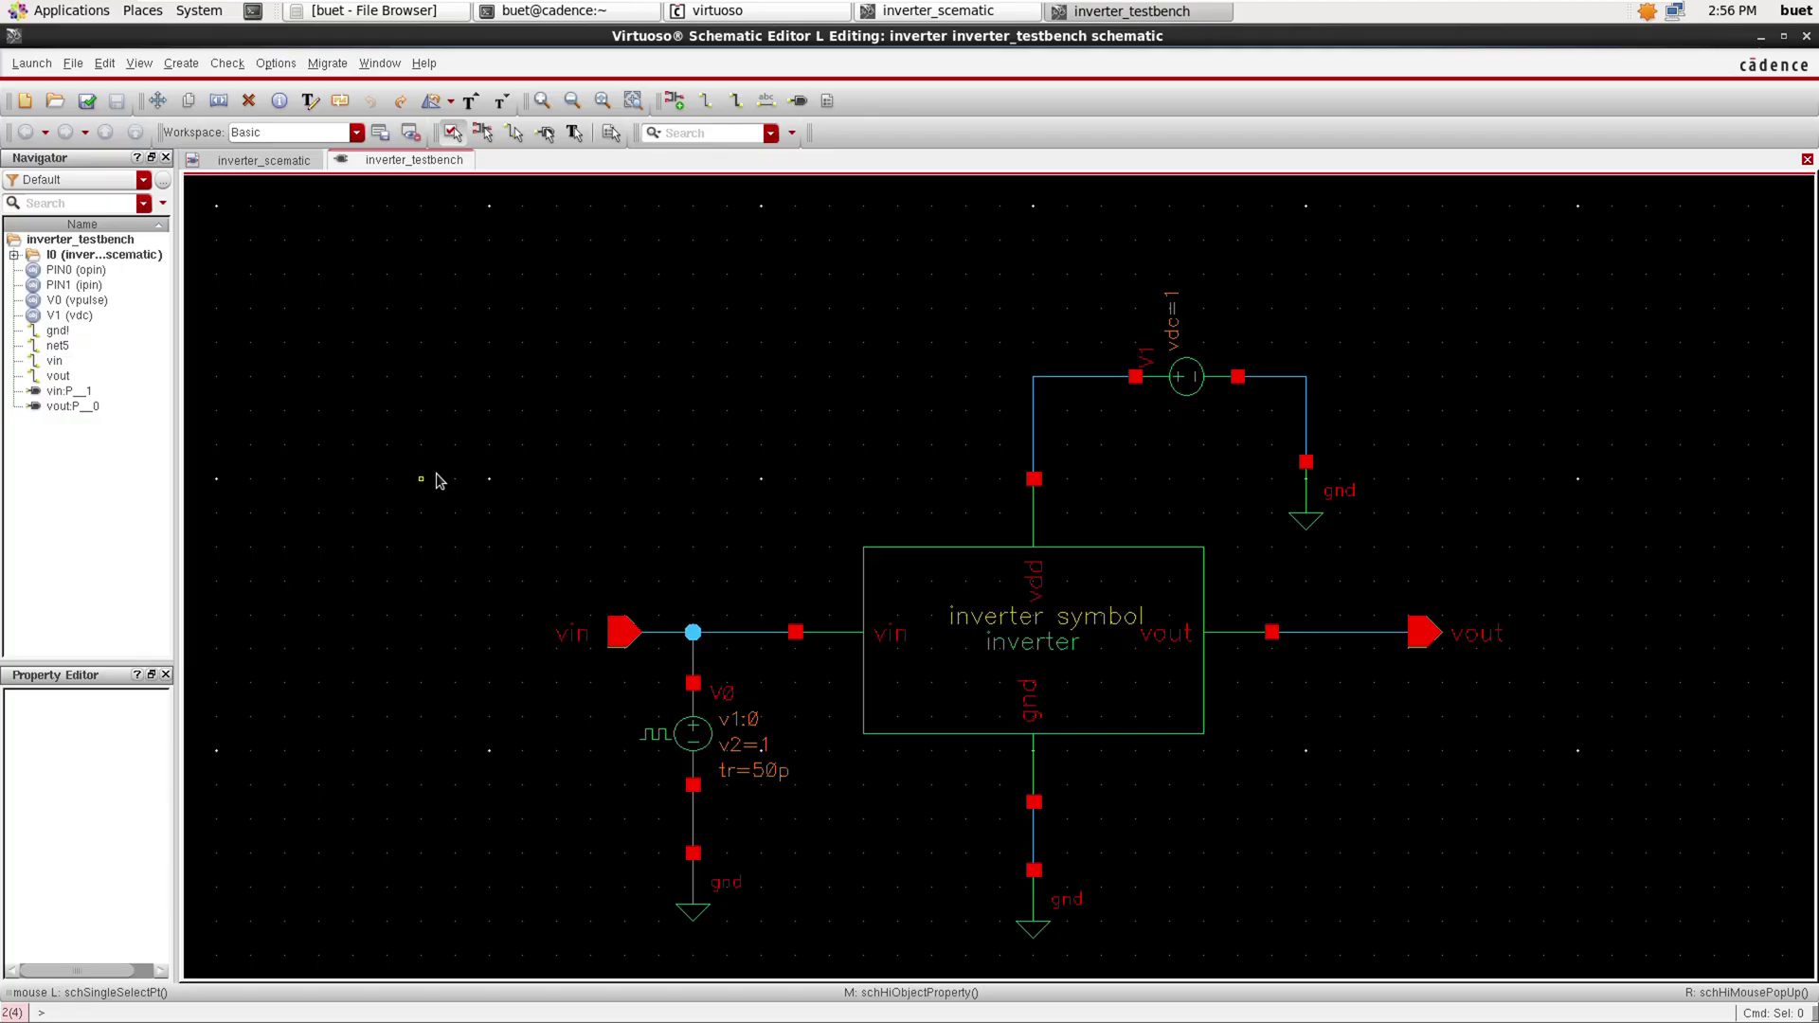
left_click(39, 66)
left_click(39, 94)
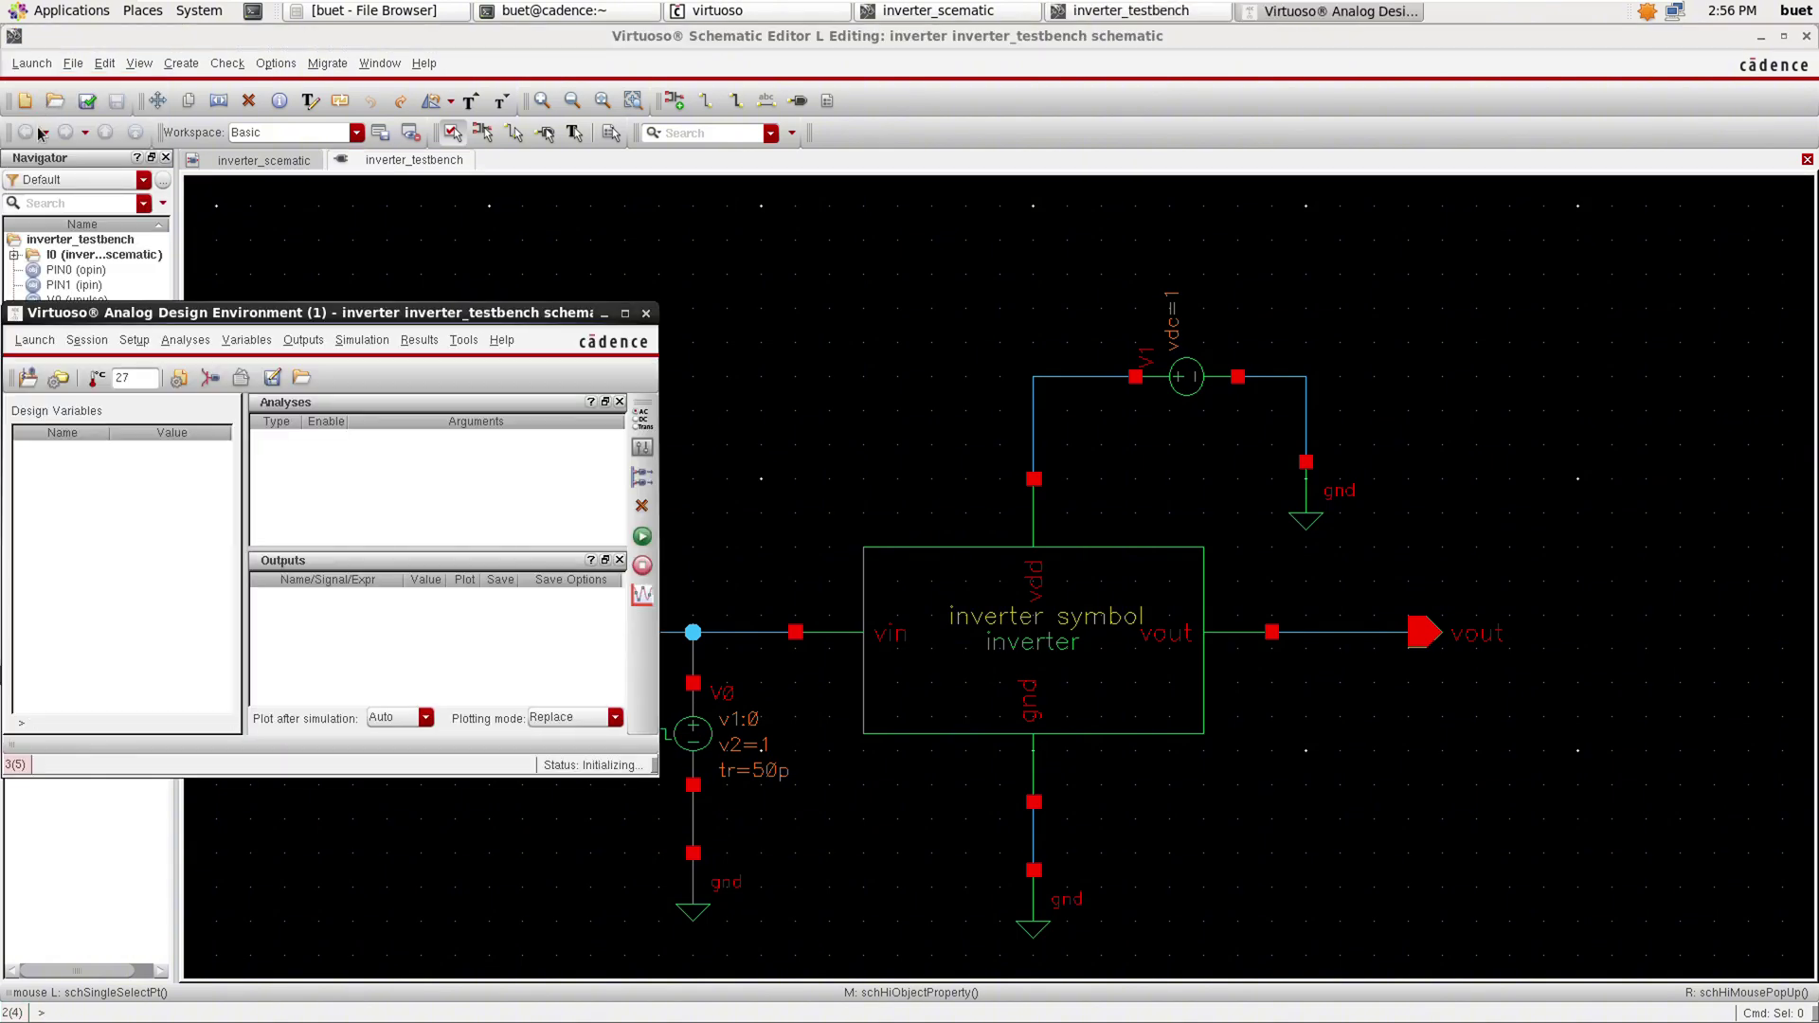
Add a transient analysis with a stop time of 500n and moderate accuracy.
left_click(185, 341)
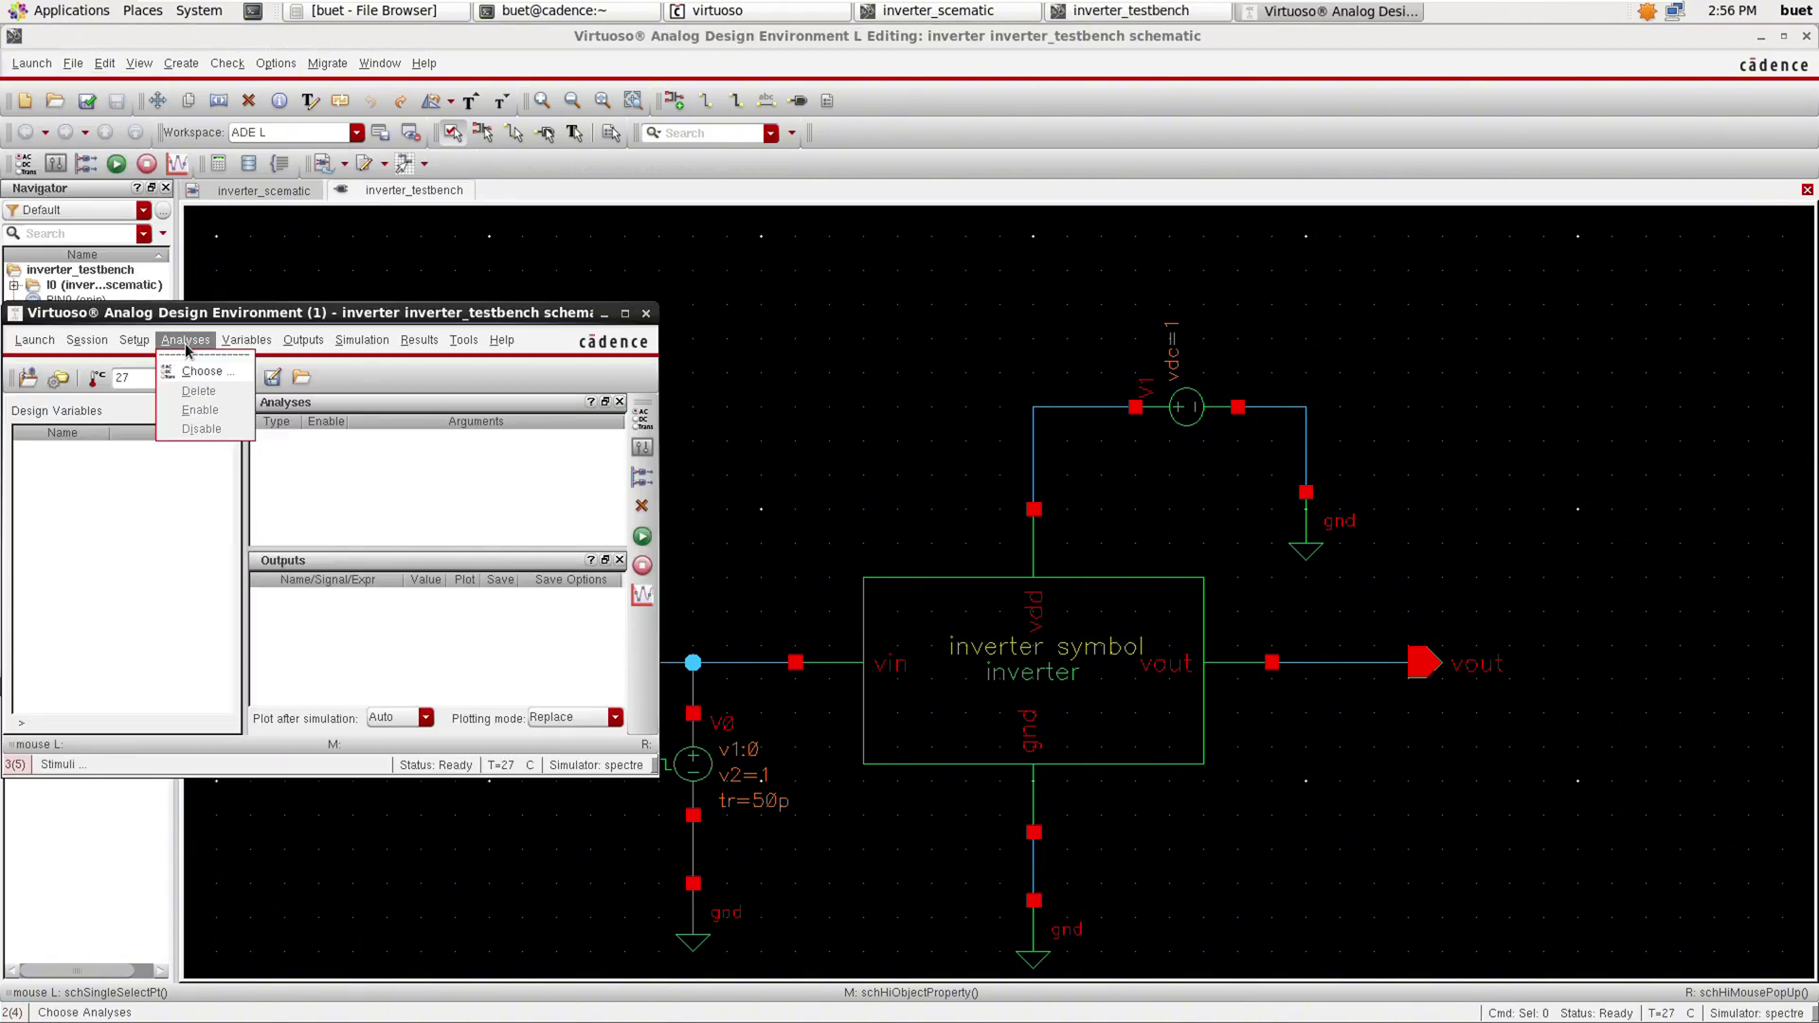
left_click(201, 371)
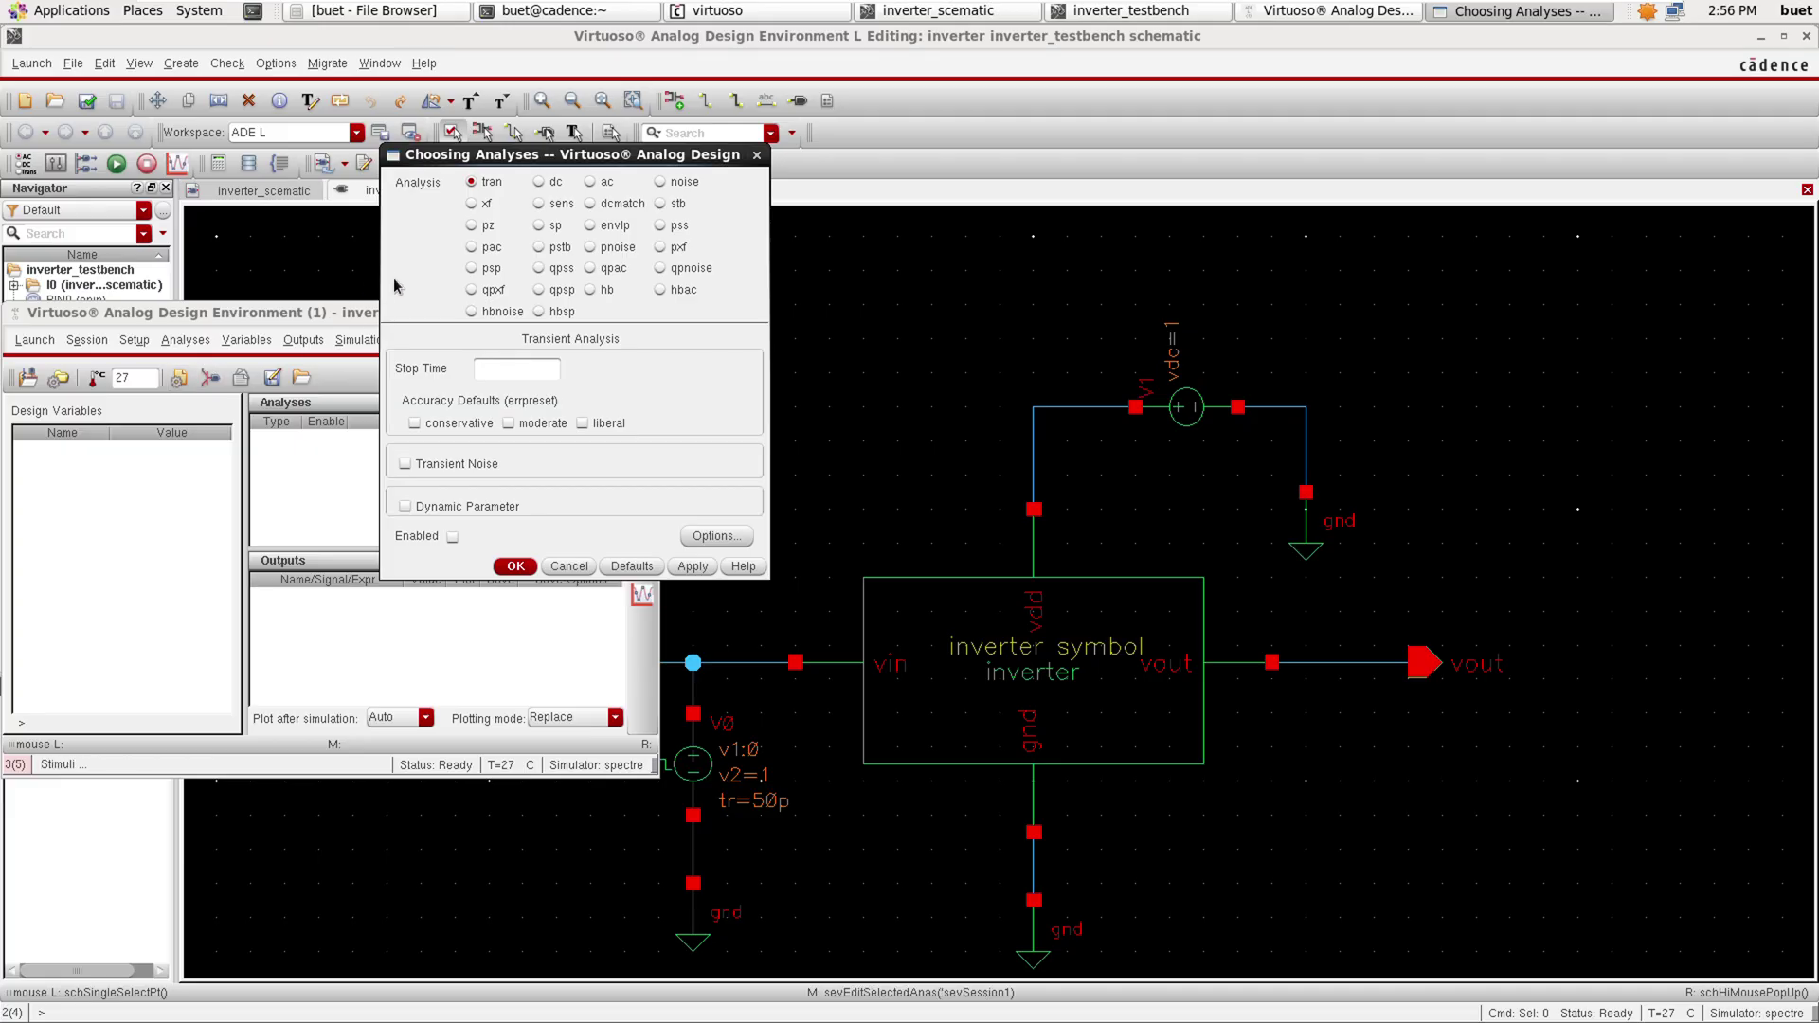
left_click(517, 369)
left_click(531, 426)
left_click(674, 571)
left_click(516, 566)
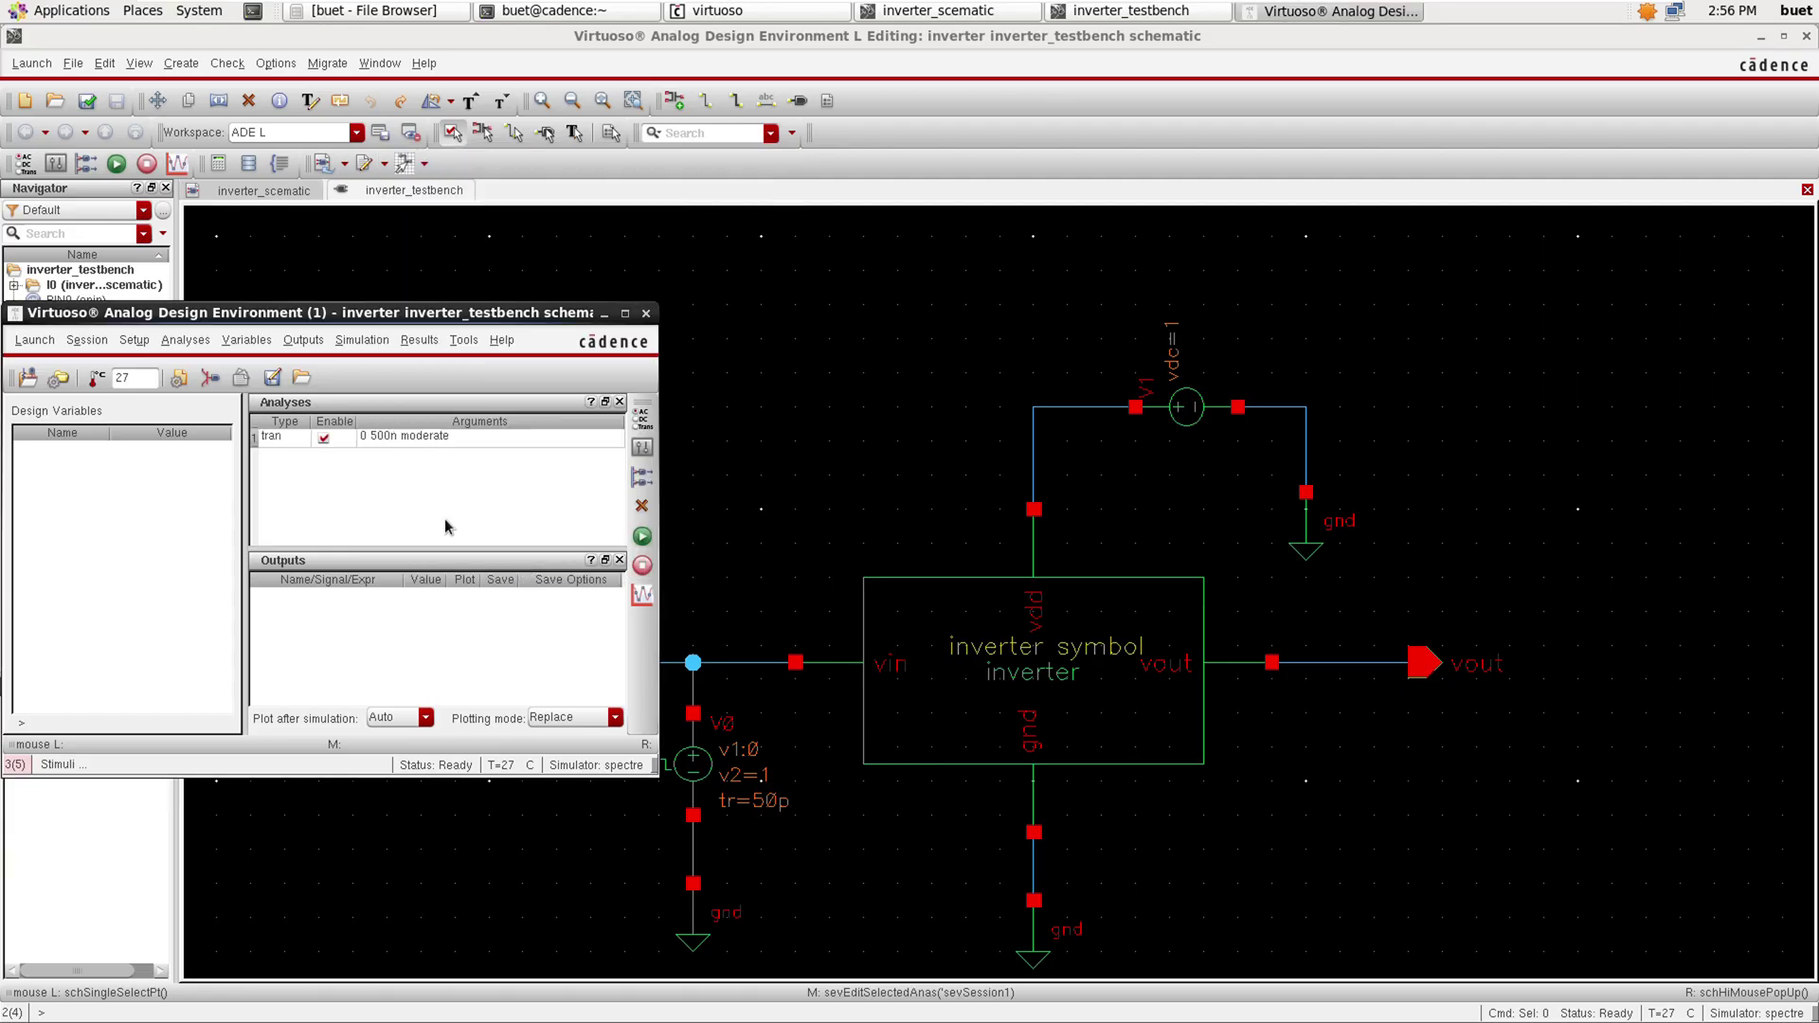
Select the vin and vout nets on the schematic as outputs to plot.
left_click(305, 340)
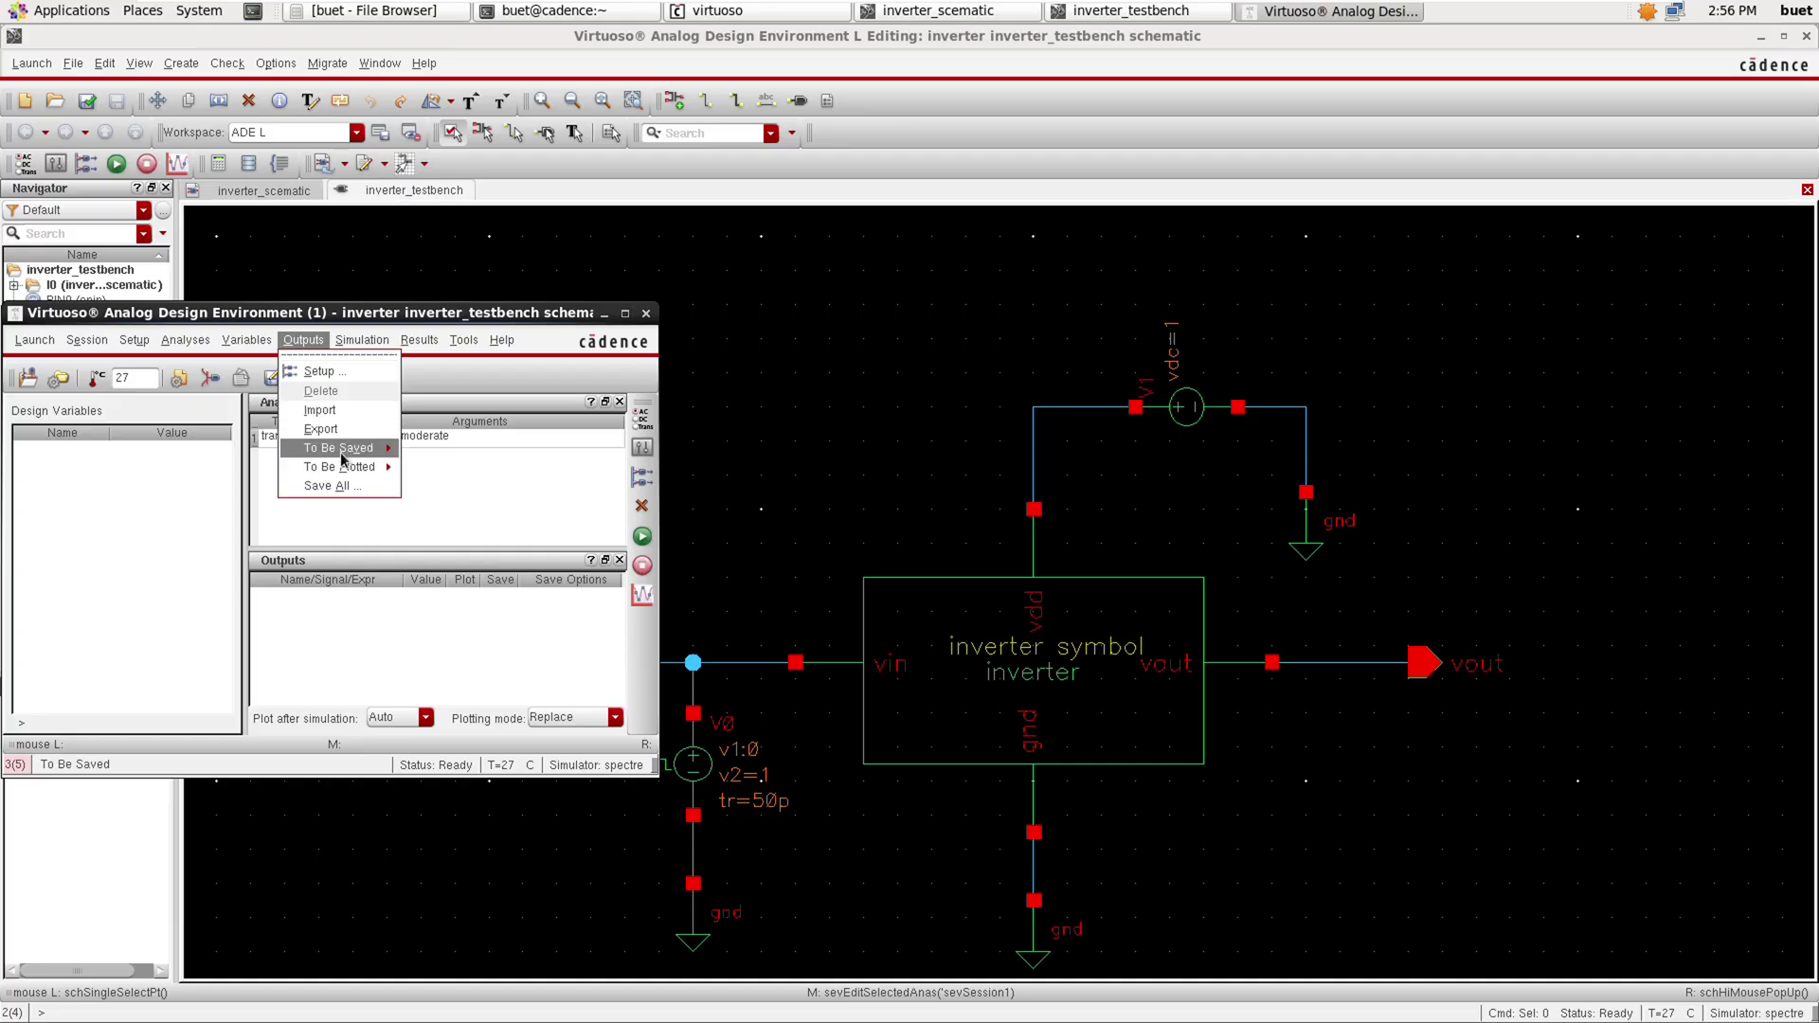
mouse_move(343, 466)
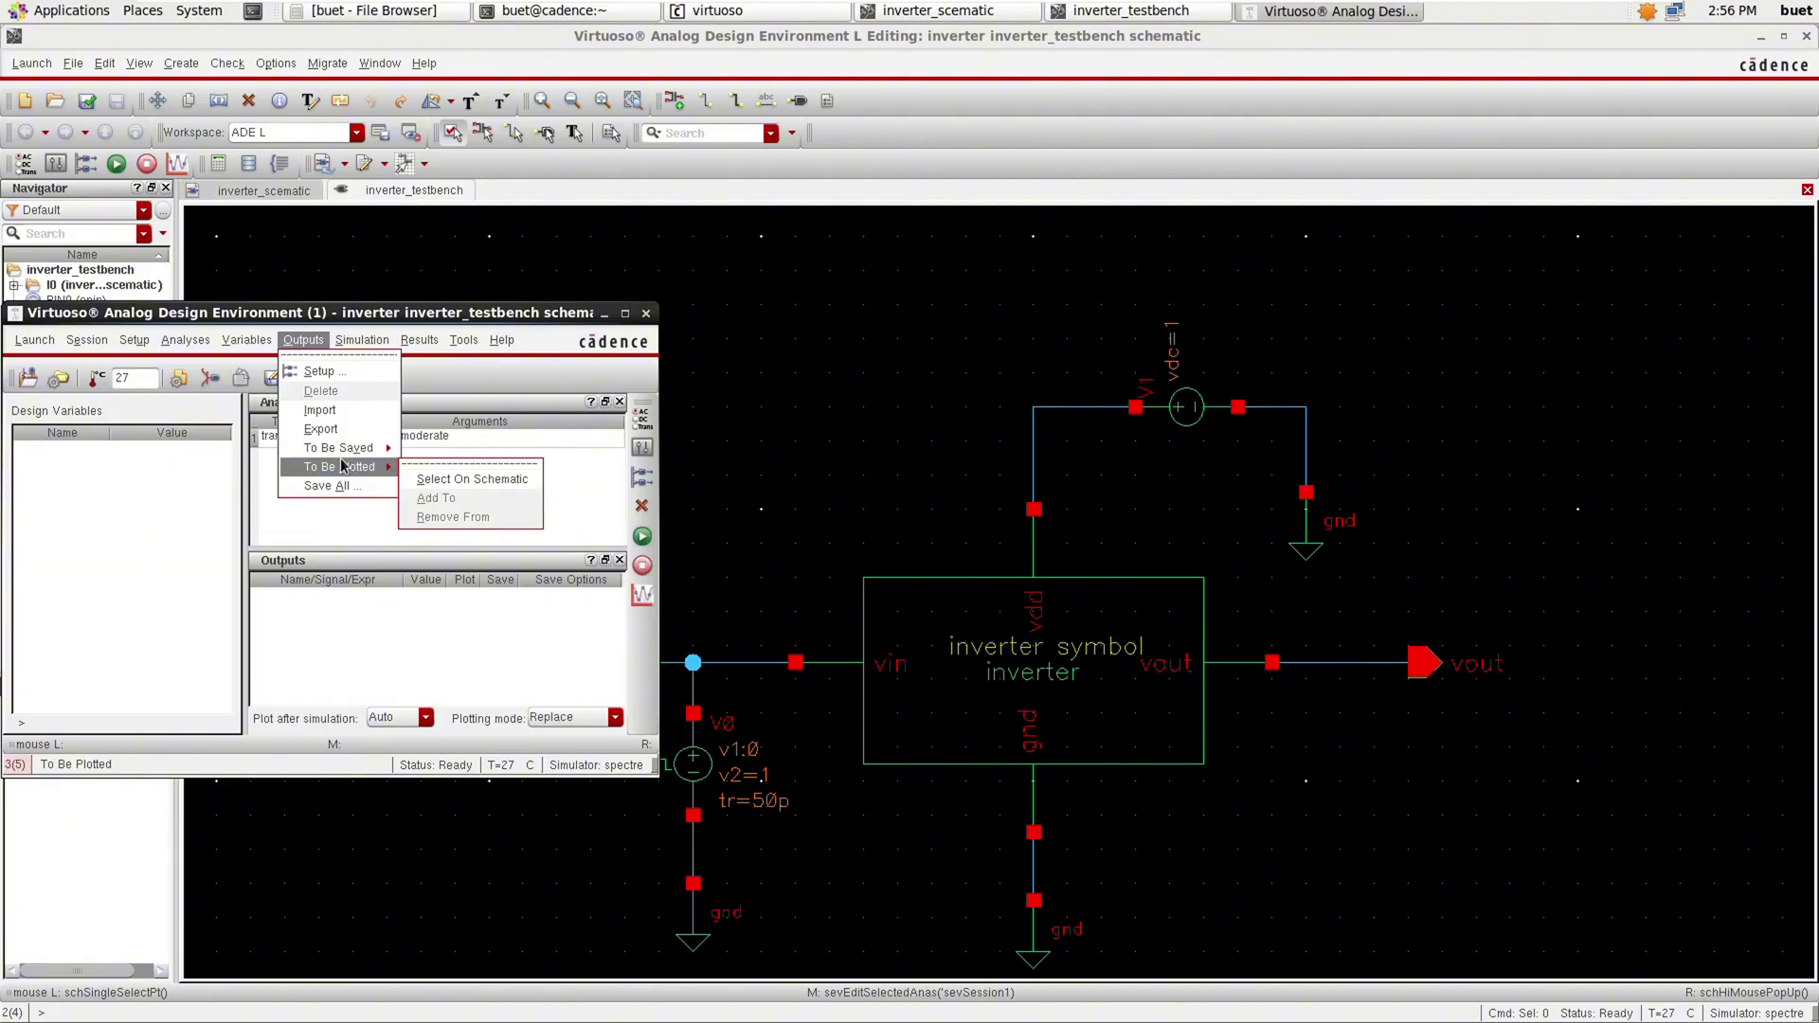
left_click(459, 480)
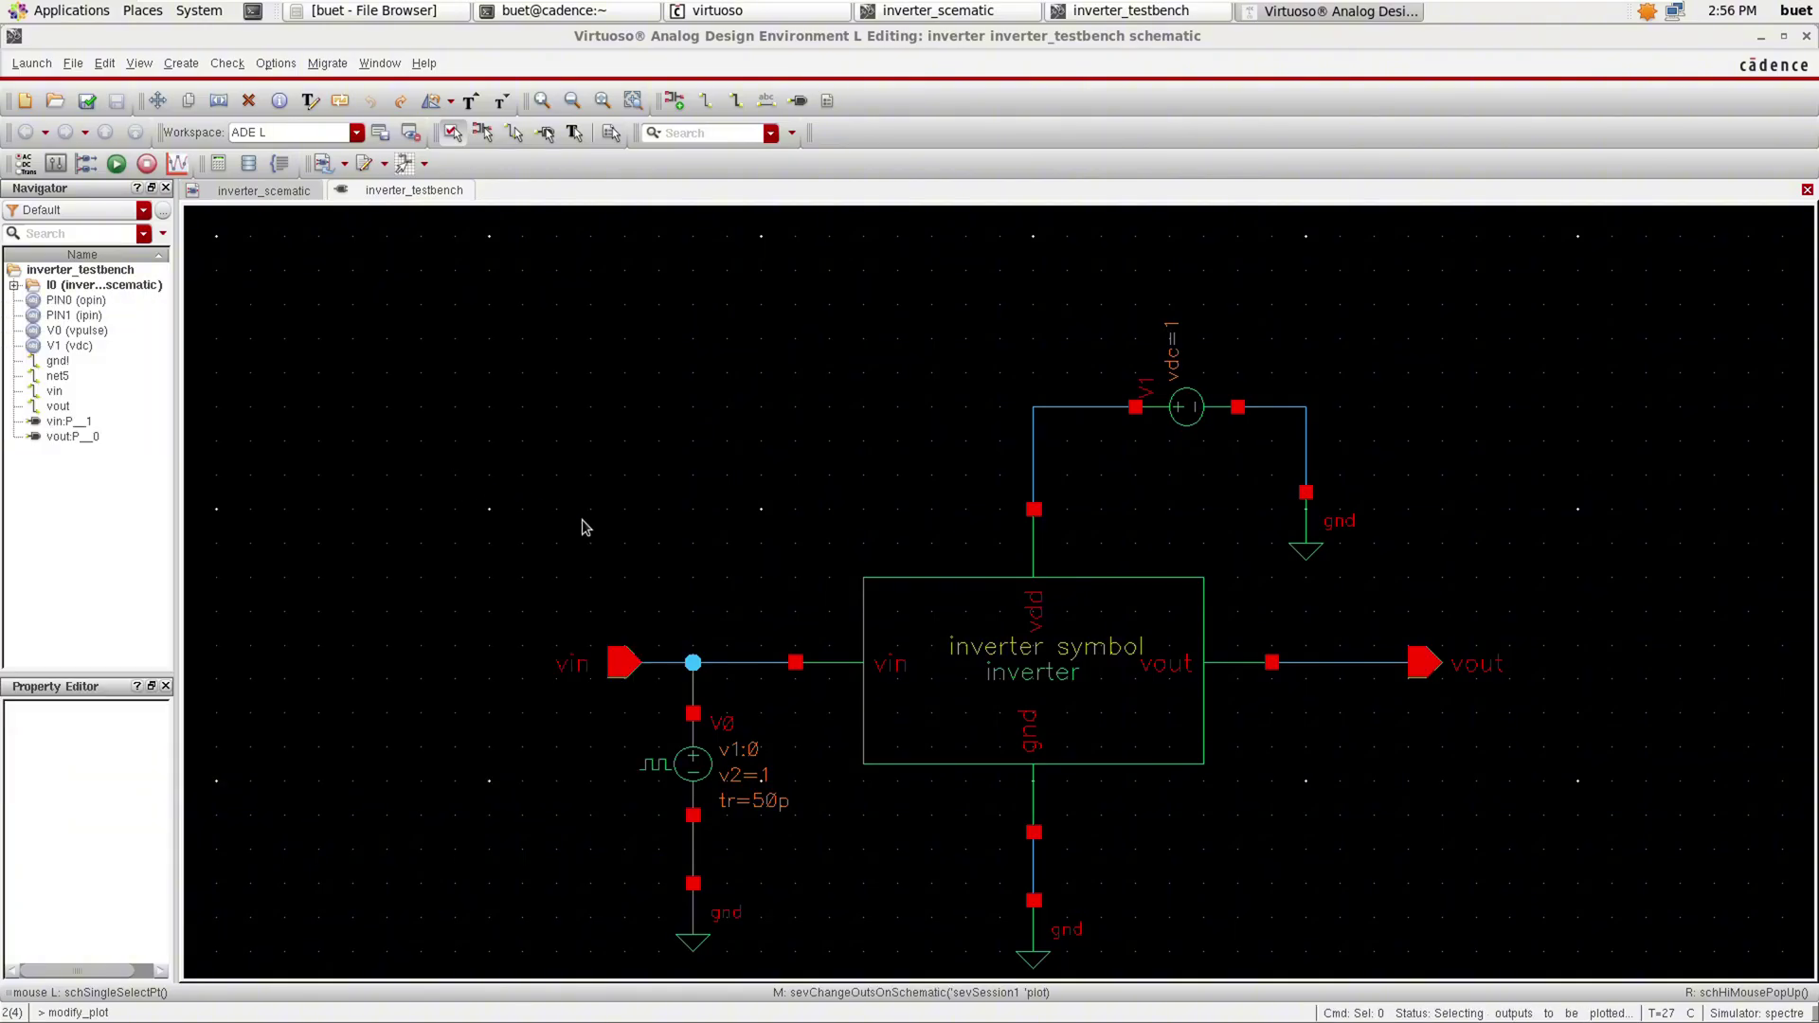
left_click(748, 665)
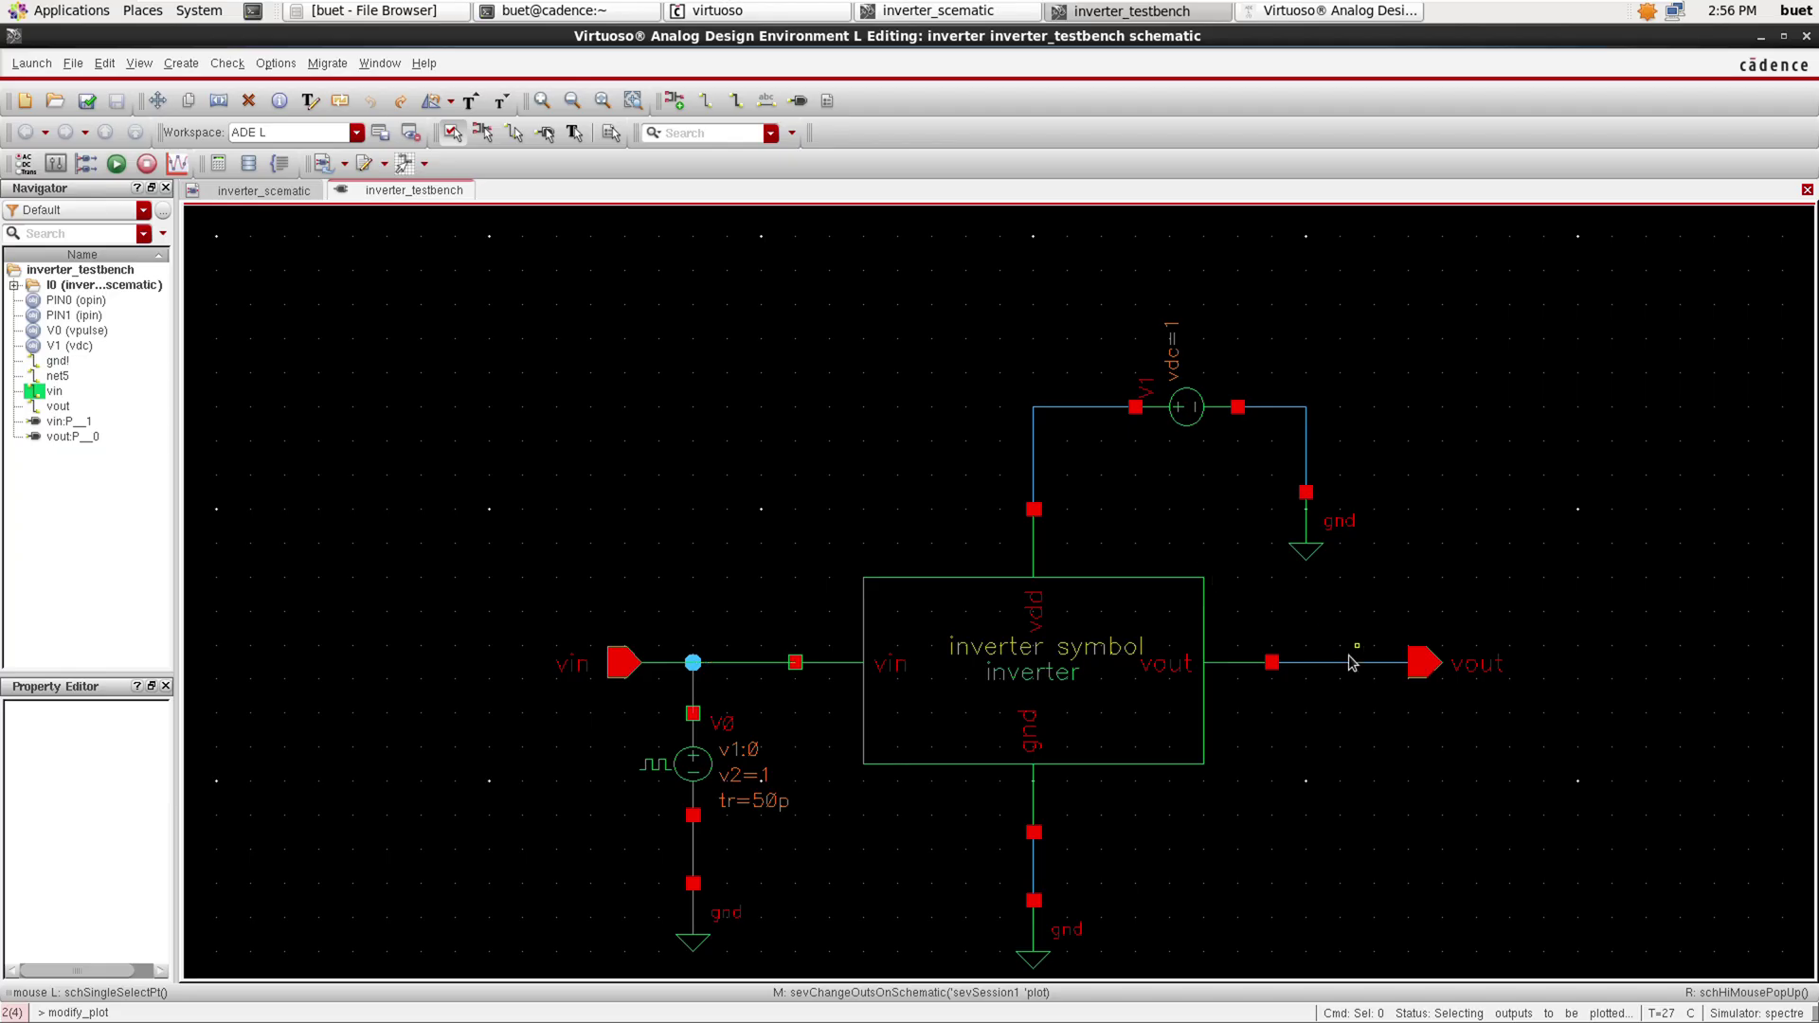
left_click(1353, 665)
left_click(1260, 12)
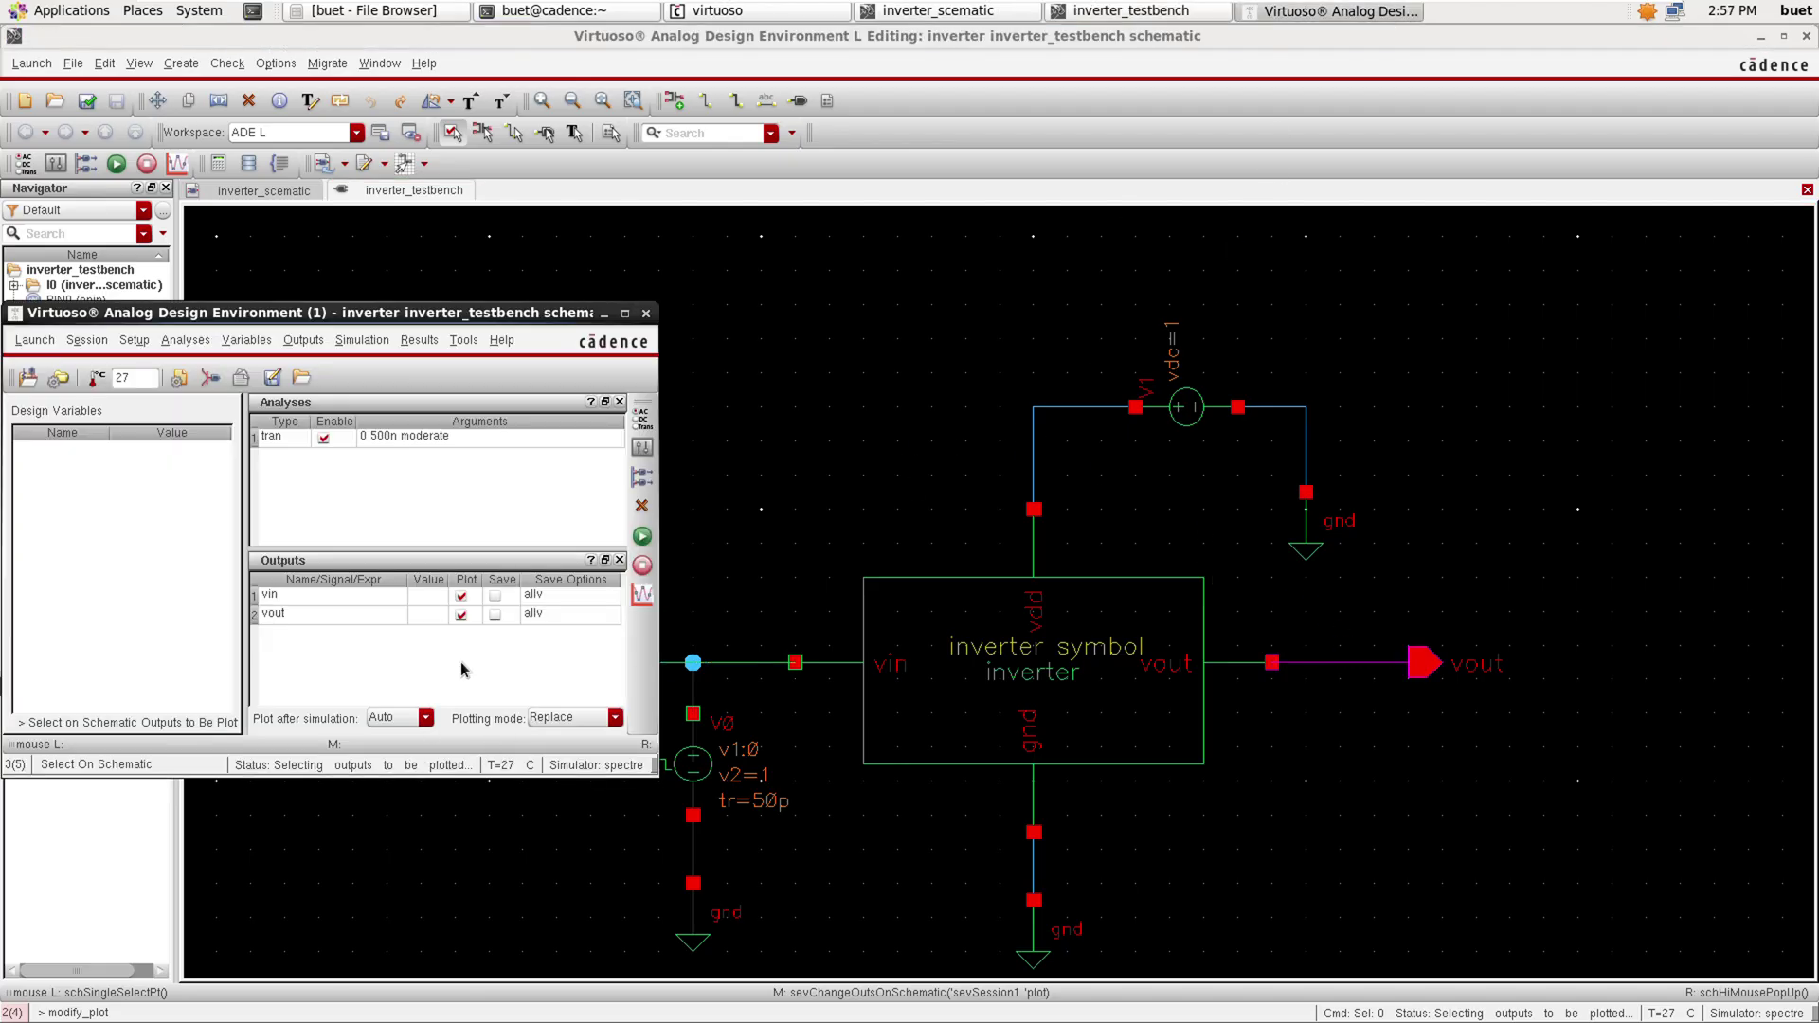
Close the simulation session and set the vpulse source's period to 20n s.
left_click(646, 312)
double_click(693, 737)
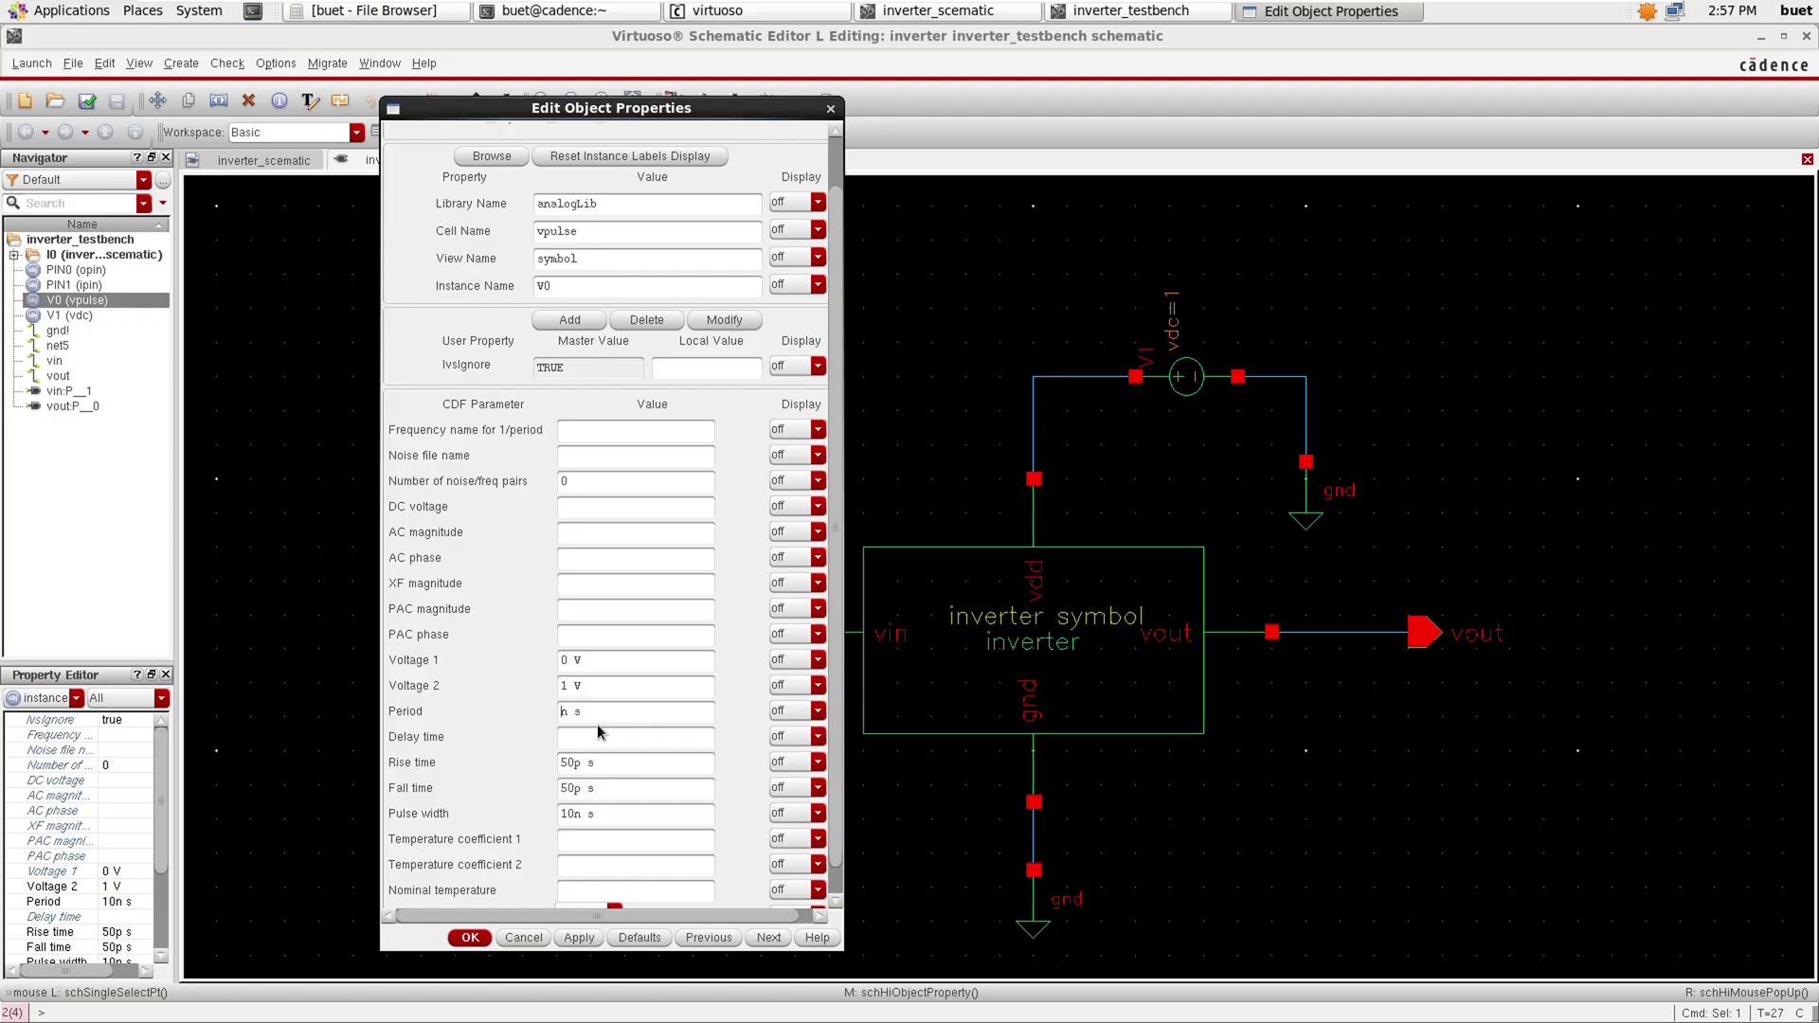
type("20")
left_click(577, 939)
left_click(477, 940)
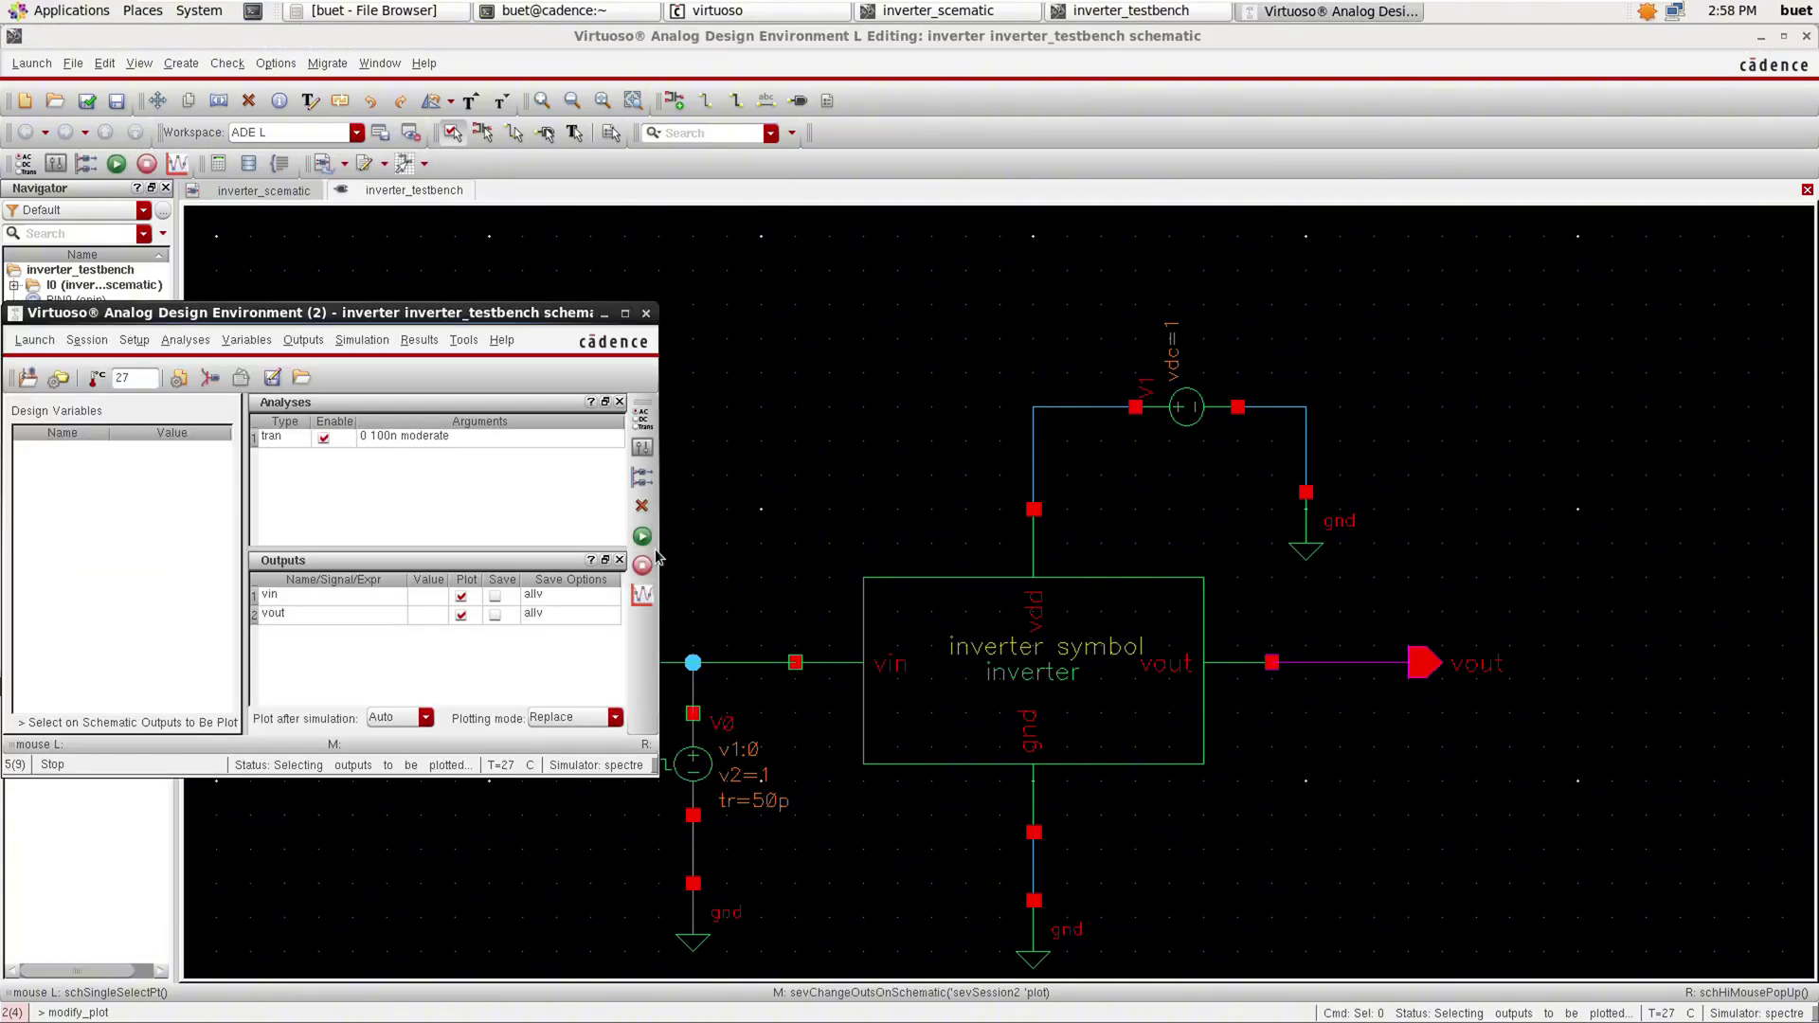
Run the transient simulation and split the vin and vout waveforms into separate strips in the enlarged plot window.
left_click(644, 538)
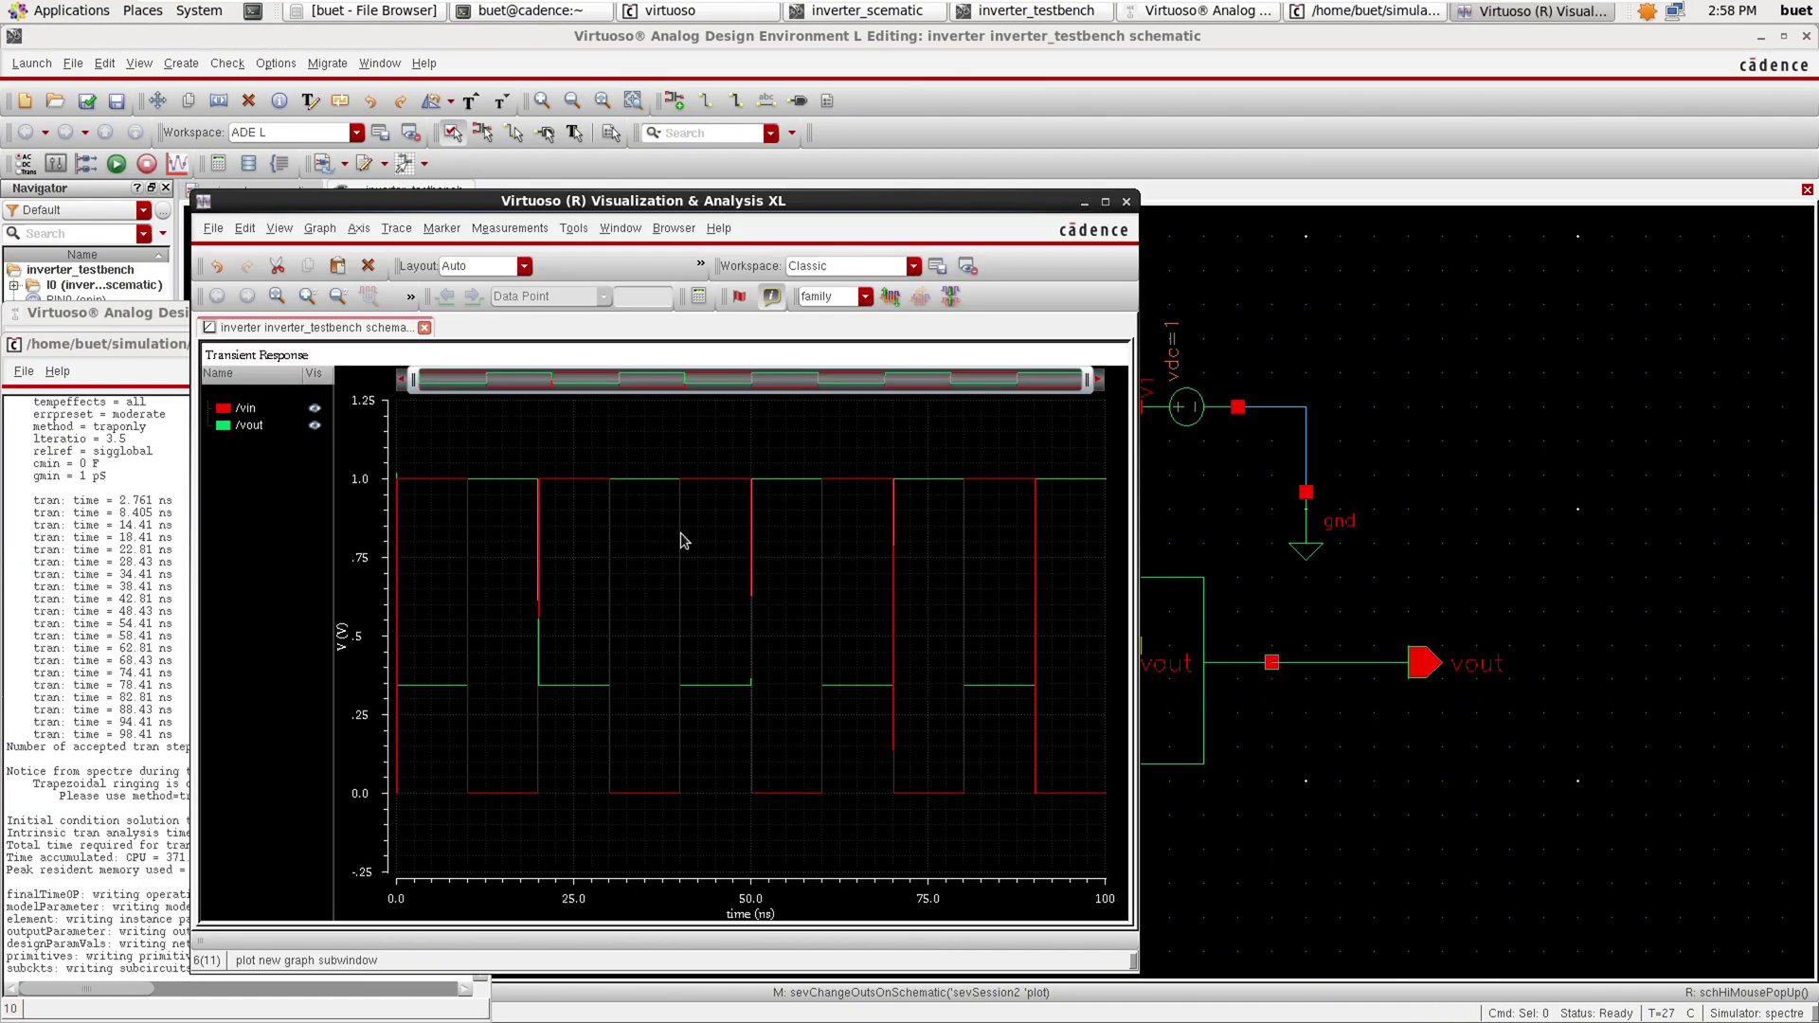
left_click(1104, 202)
right_click(715, 320)
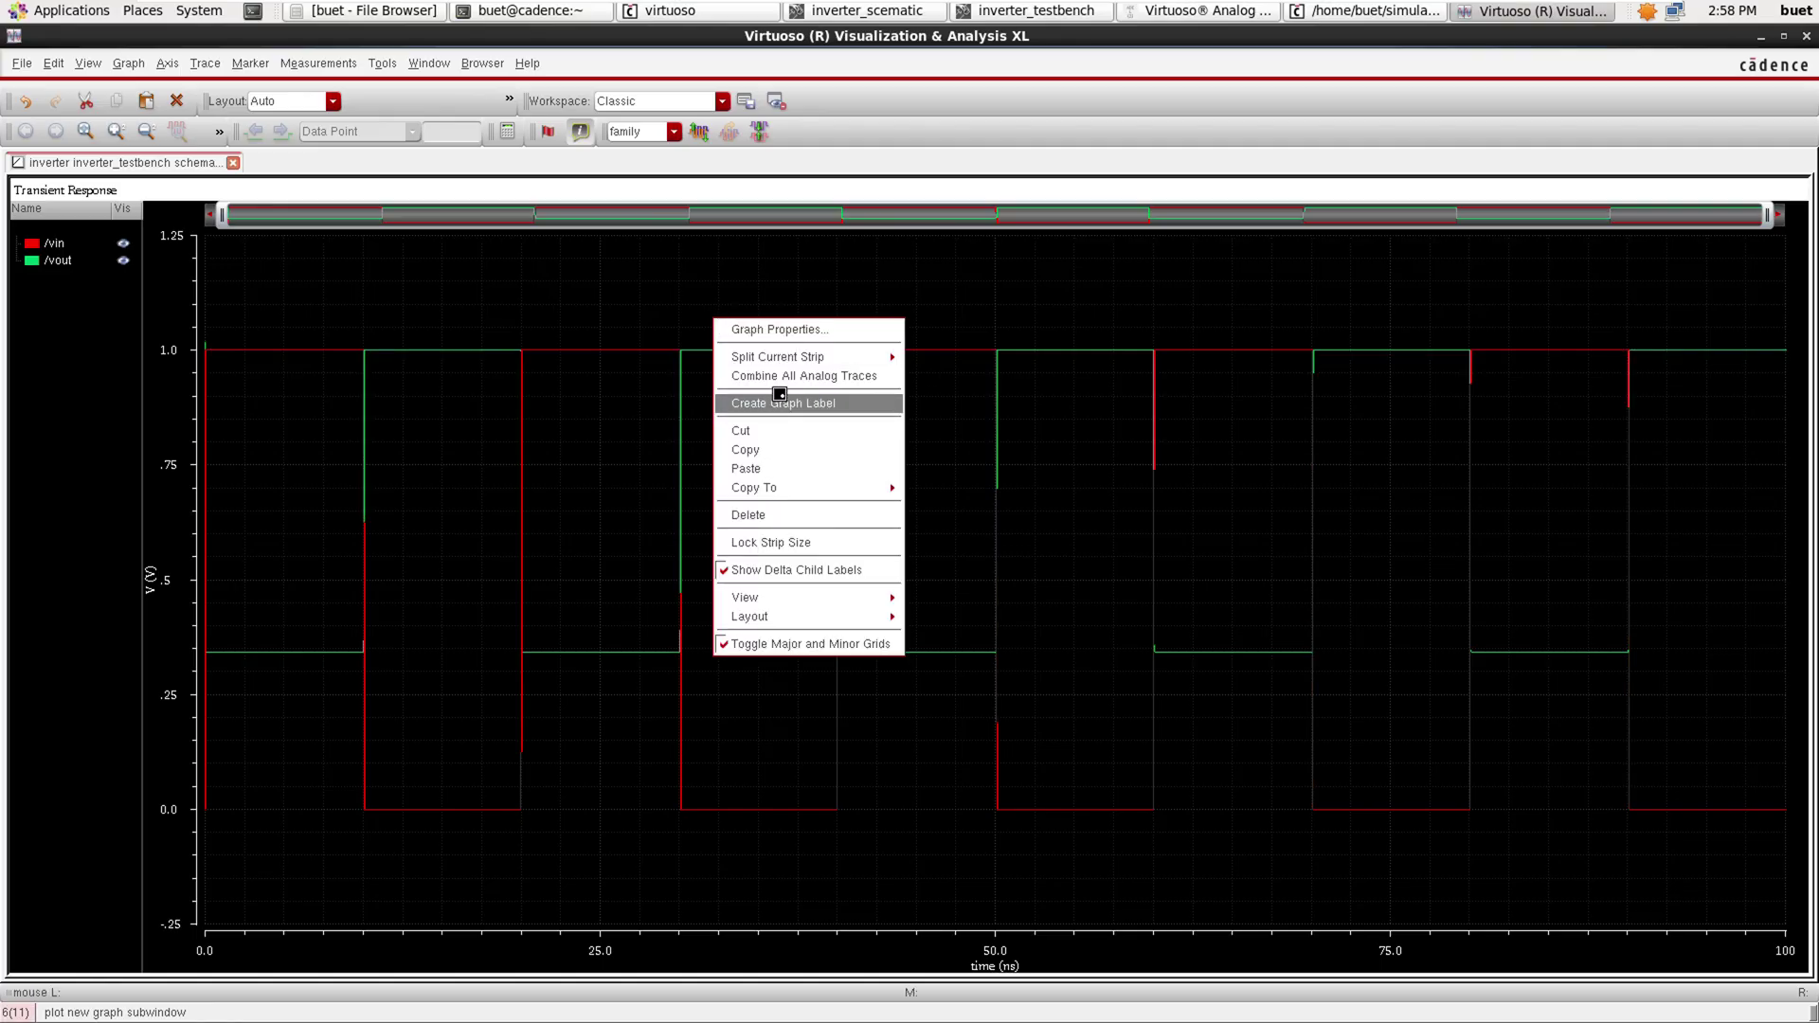
mouse_move(871, 357)
left_click(931, 375)
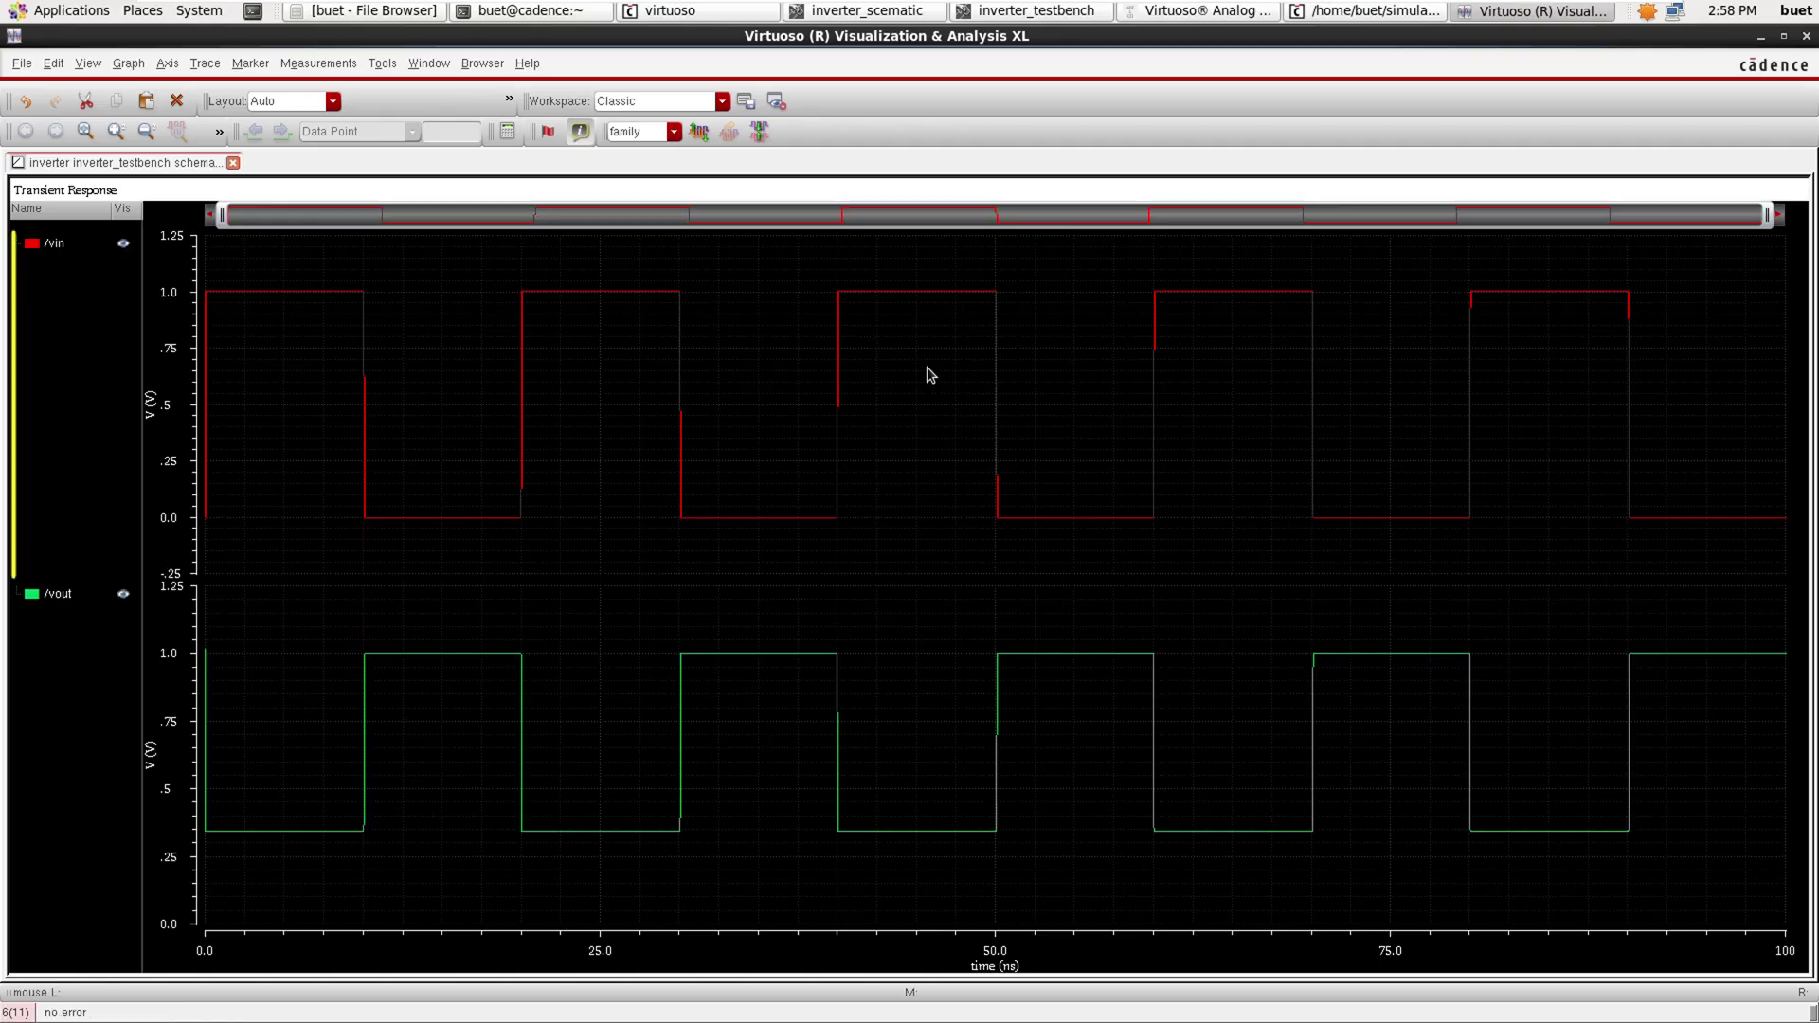